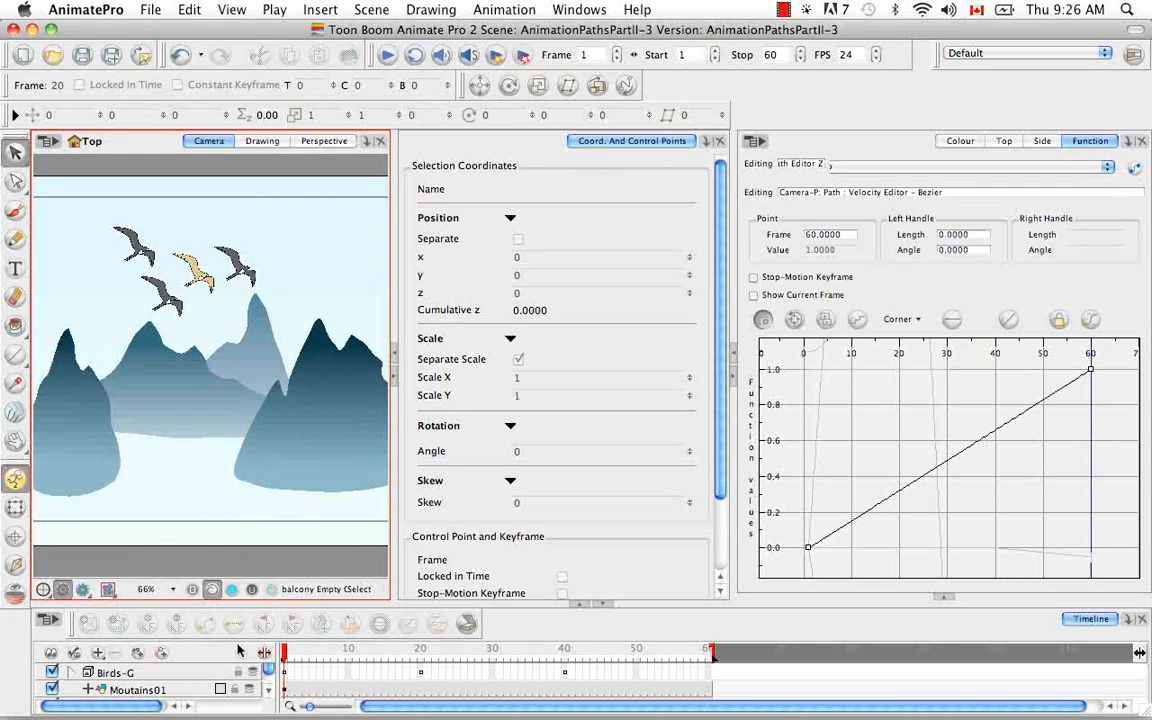
Expand the Birds-G layer, select its Birds-P peg and add the Layer Properties view beside the coordinates view
{"action": "left_click", "coordinate": [181, 678]}
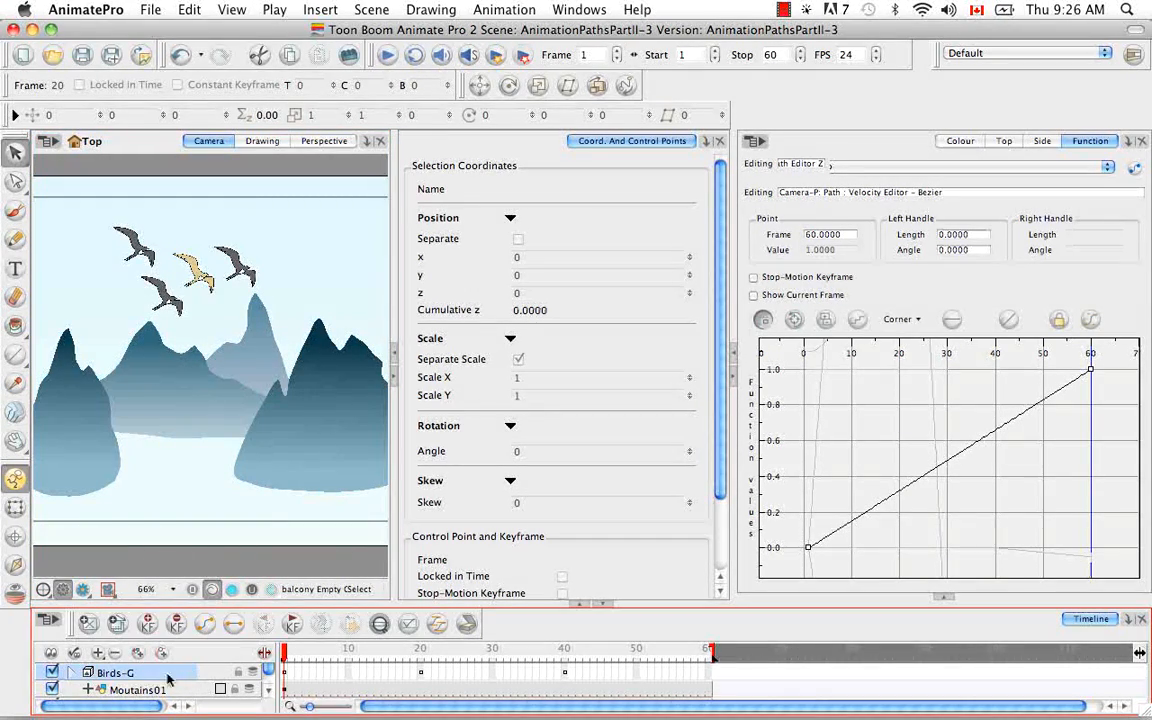
{"action": "left_click", "coordinate": [75, 679]}
{"action": "left_click", "coordinate": [140, 689]}
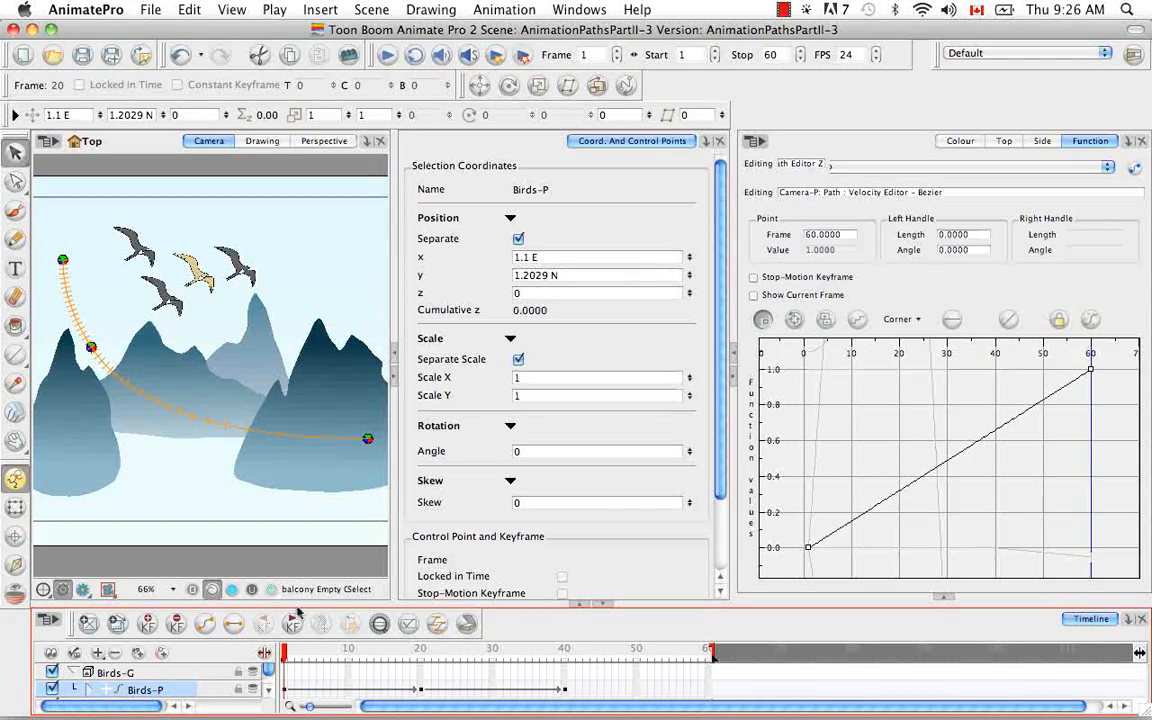
{"action": "left_click", "coordinate": [705, 141]}
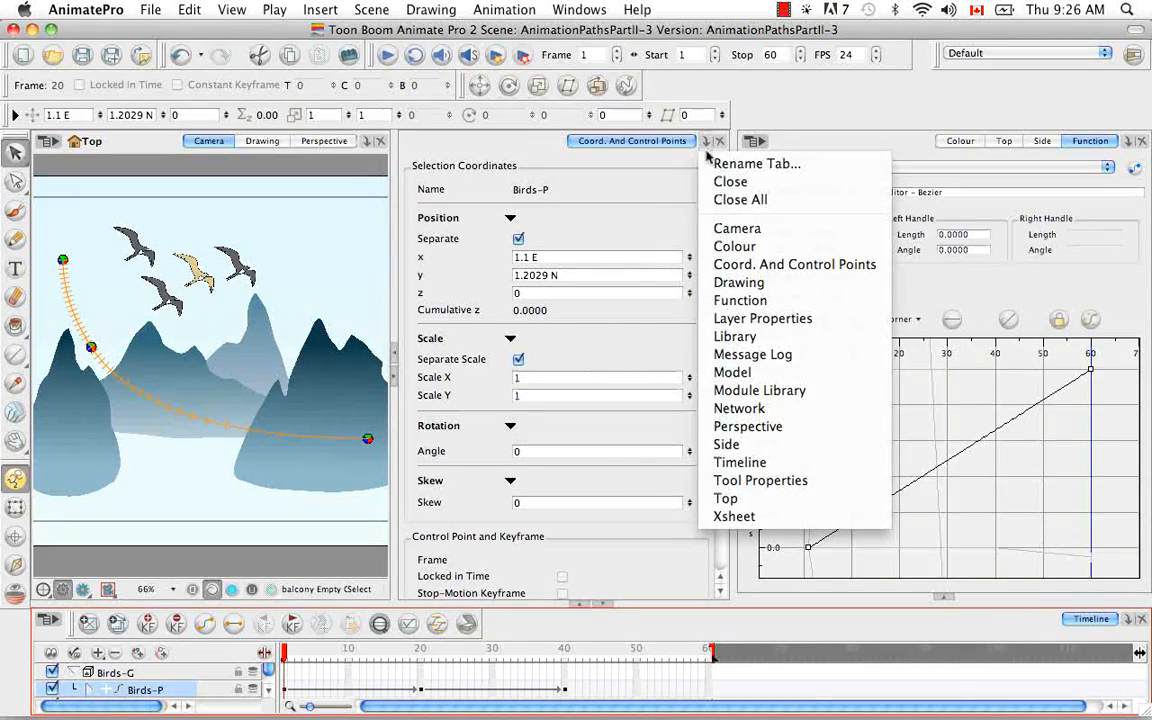
{"action": "left_click", "coordinate": [760, 320]}
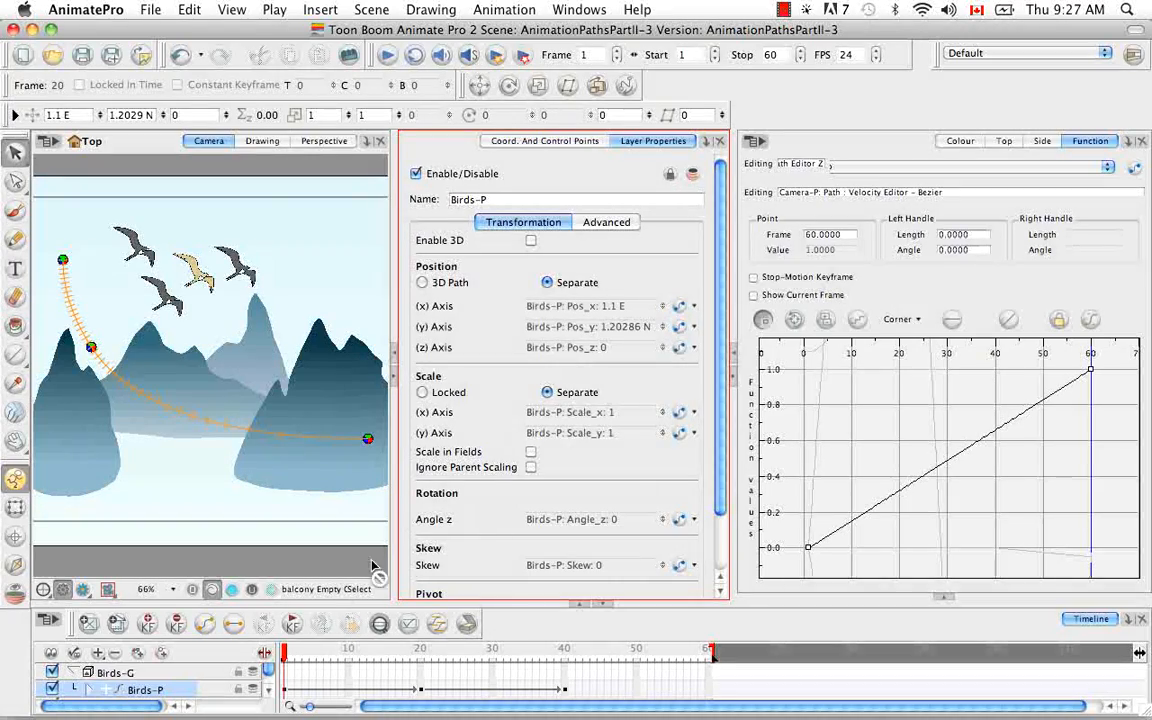
Enable and select the Camera-P peg in the timeline to show its layer properties, and expand its child layers
{"action": "scroll", "coordinate": [268, 690], "scroll_direction": "down", "scroll_amount": 5}
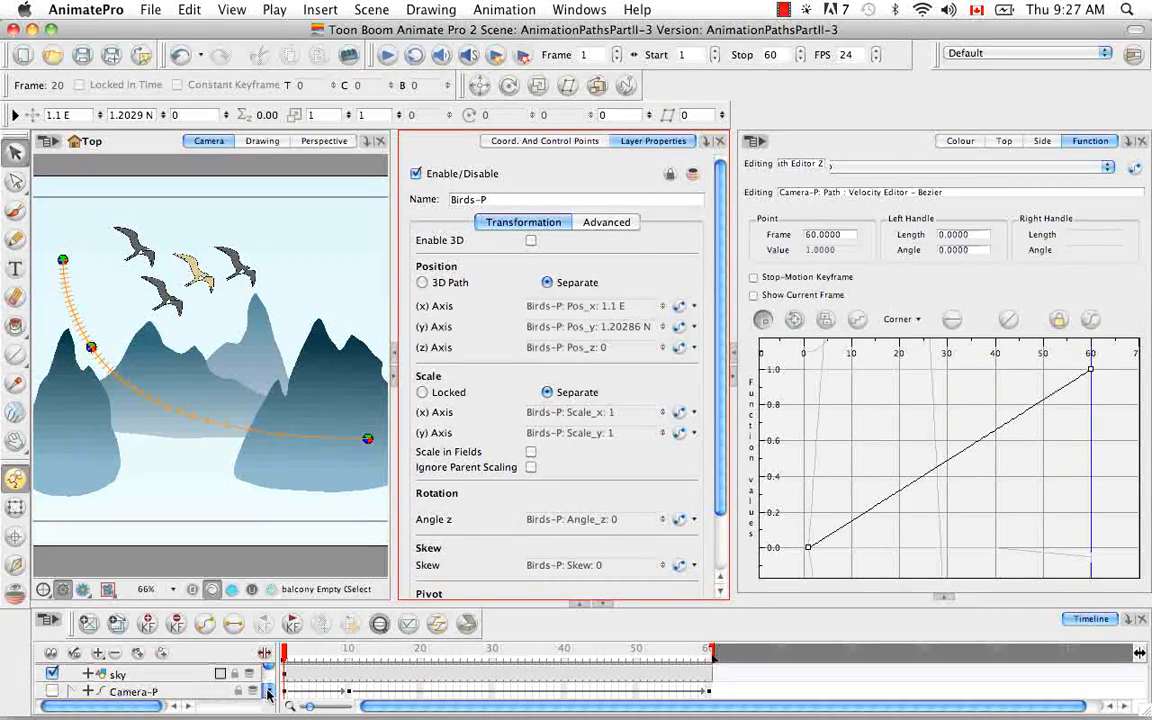
{"action": "left_click", "coordinate": [155, 692]}
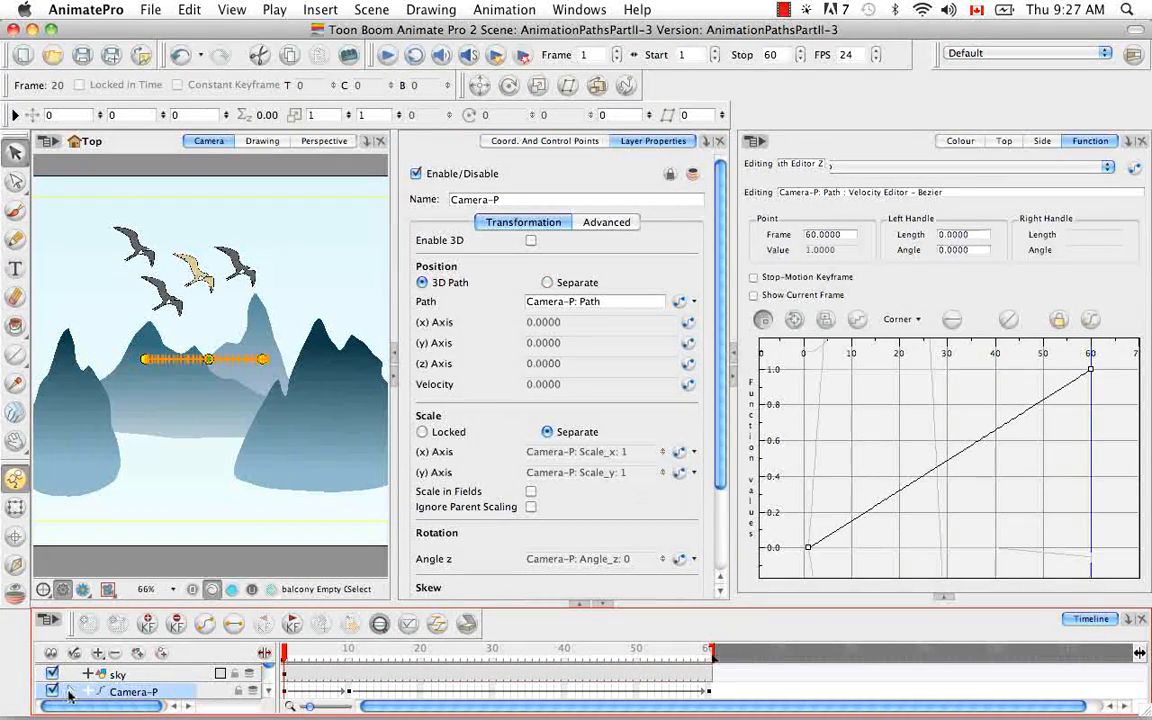
{"action": "left_click", "coordinate": [120, 693]}
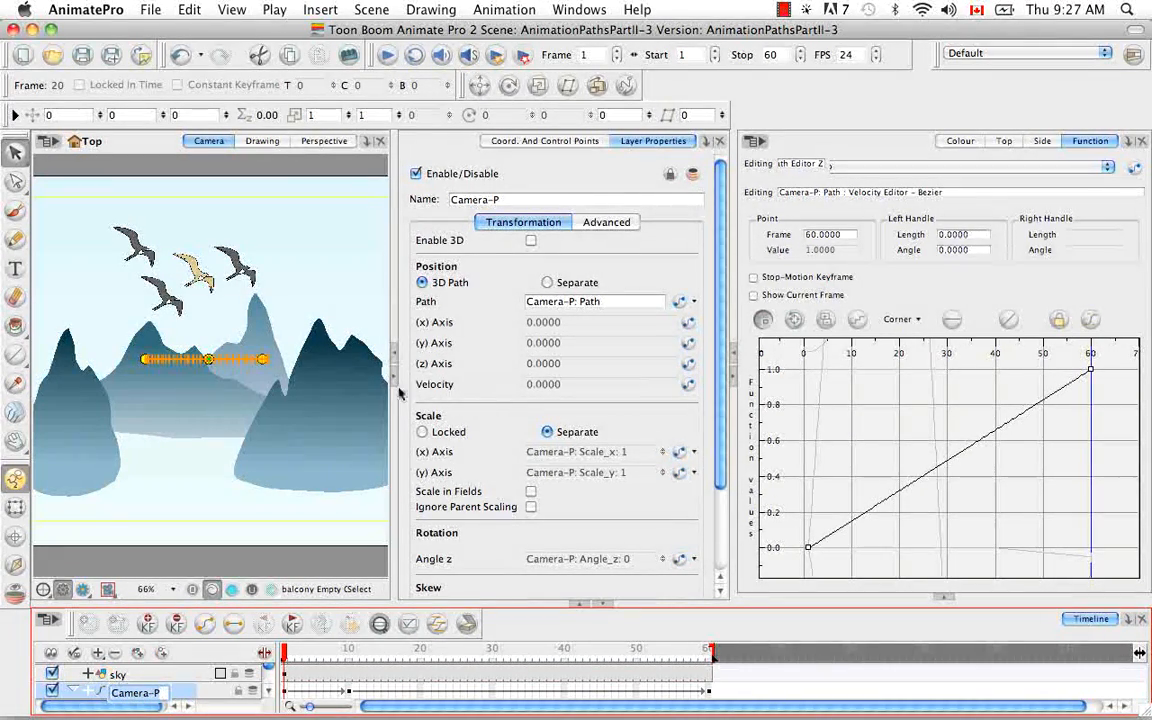
Select the Birds-P peg again and show its control in the Camera view
{"action": "scroll", "coordinate": [268, 683], "scroll_direction": "up", "scroll_amount": 5}
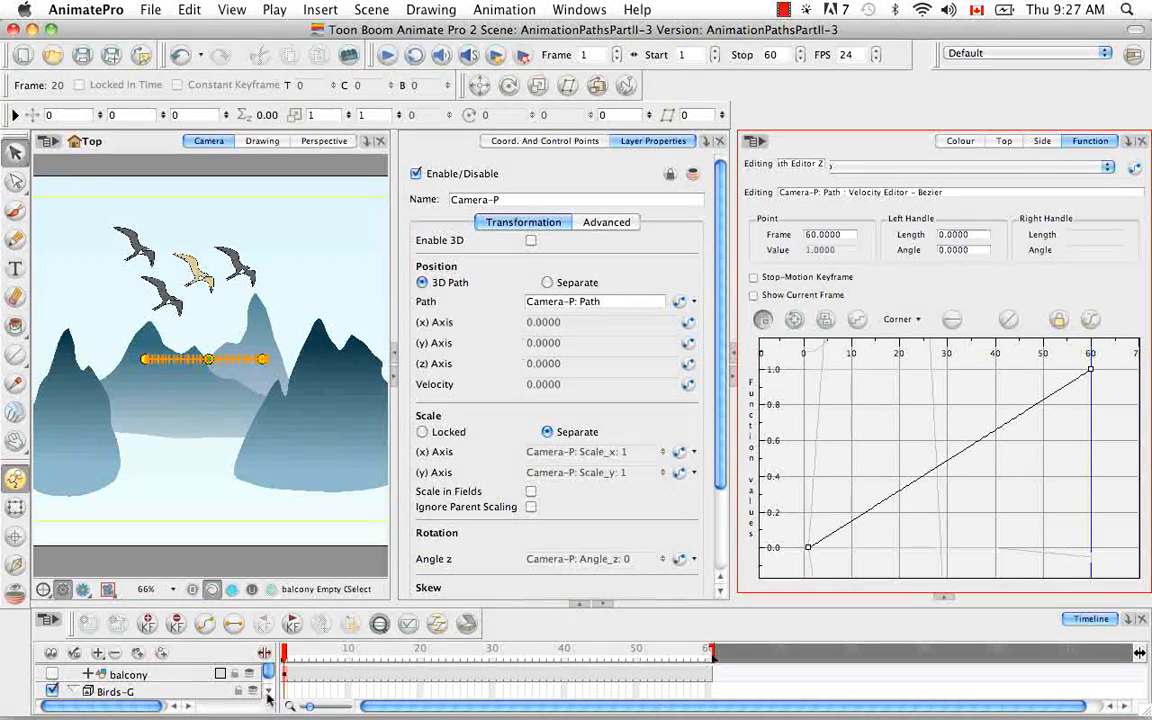
{"action": "left_click", "coordinate": [270, 693]}
{"action": "left_click", "coordinate": [205, 690]}
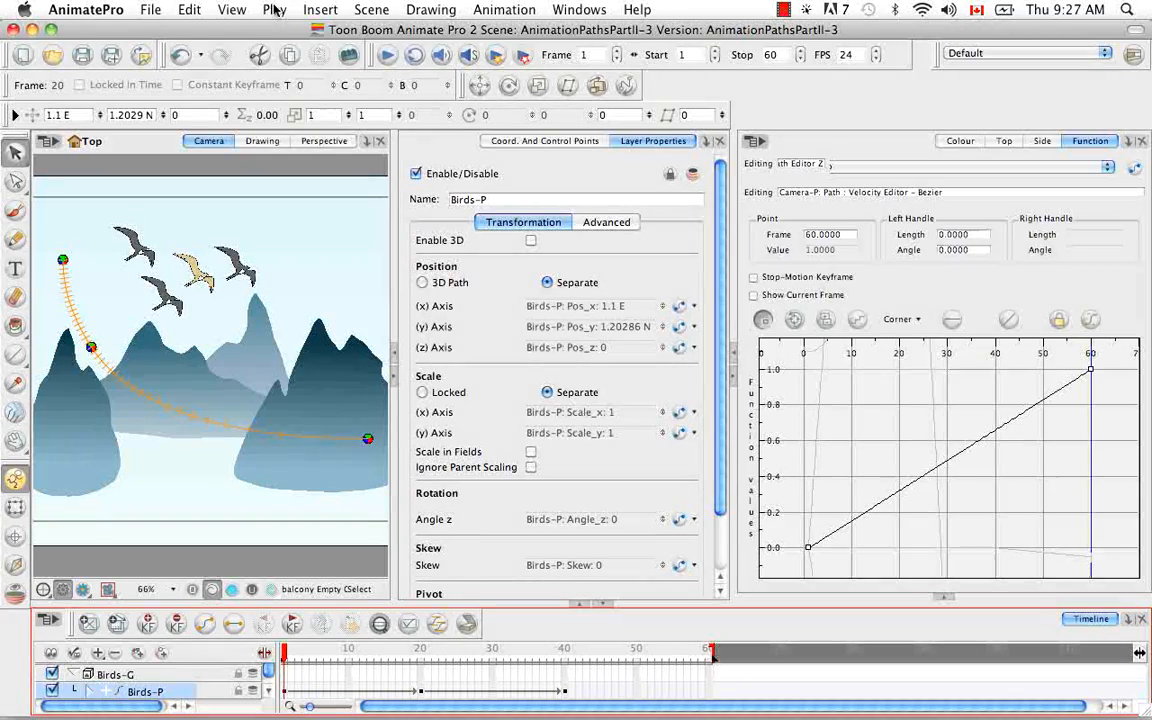
{"action": "left_click", "coordinate": [232, 10]}
{"action": "mouse_move", "coordinate": [300, 297]}
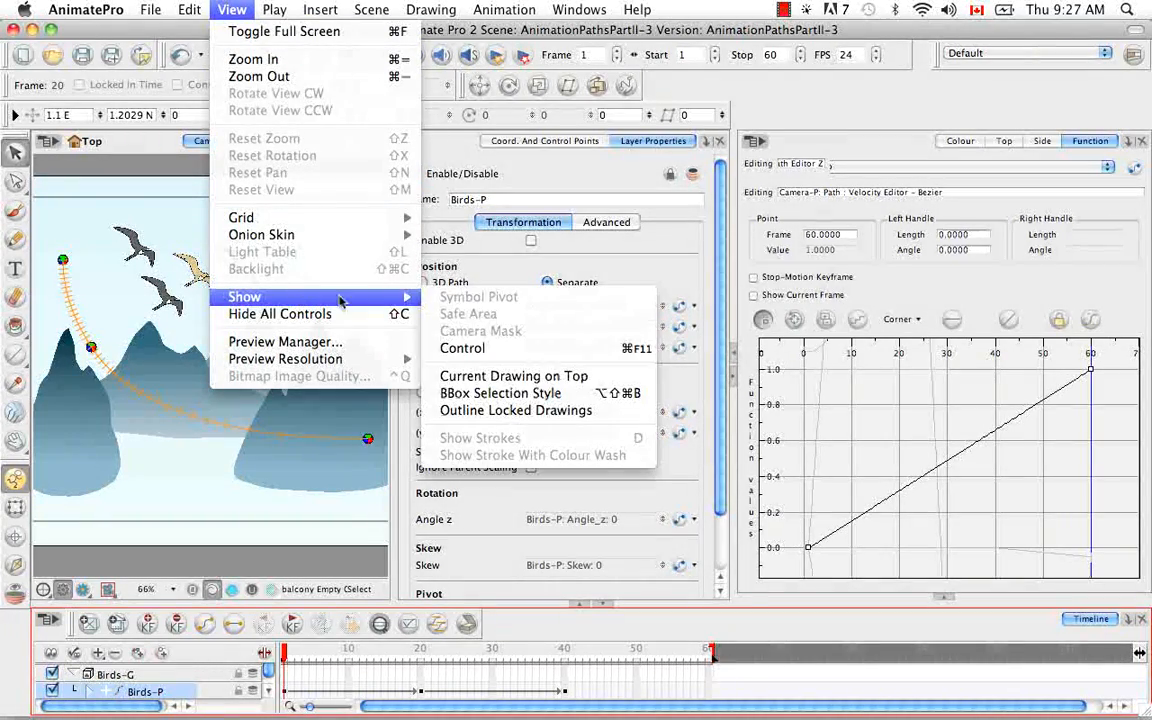
{"action": "left_click", "coordinate": [483, 350]}
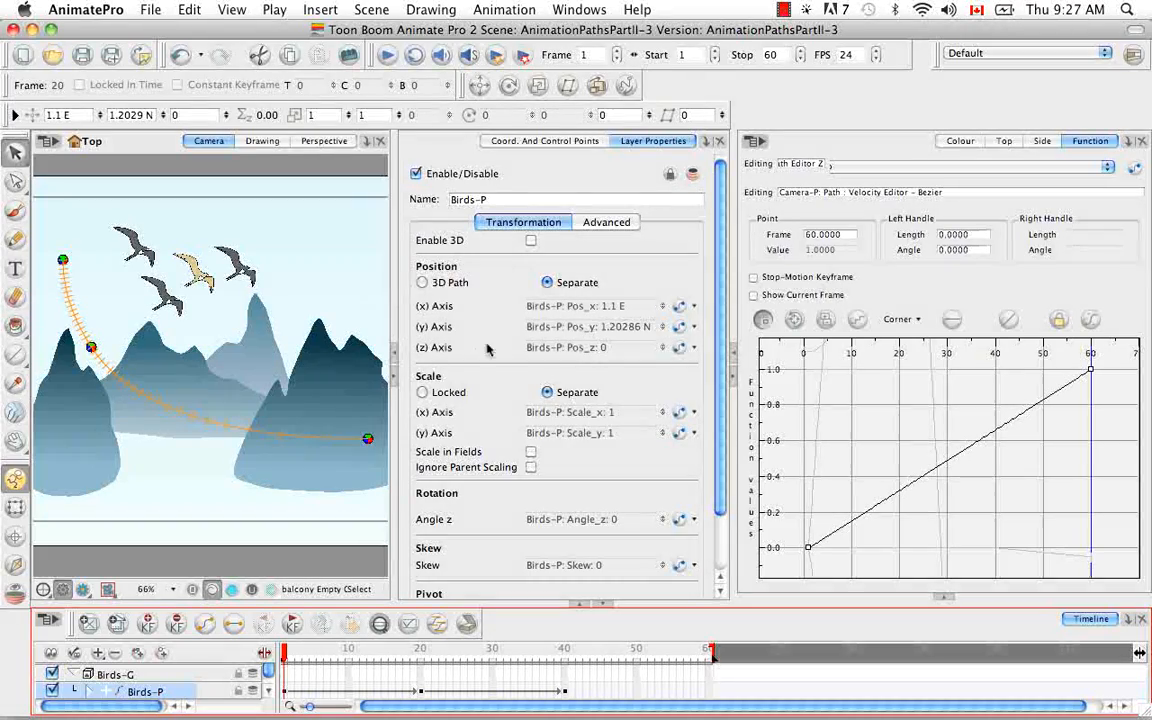
Look at the function options of the Birds-P x-axis position and display its Pos_x Bezier curve in the Function view
{"action": "left_click", "coordinate": [695, 307]}
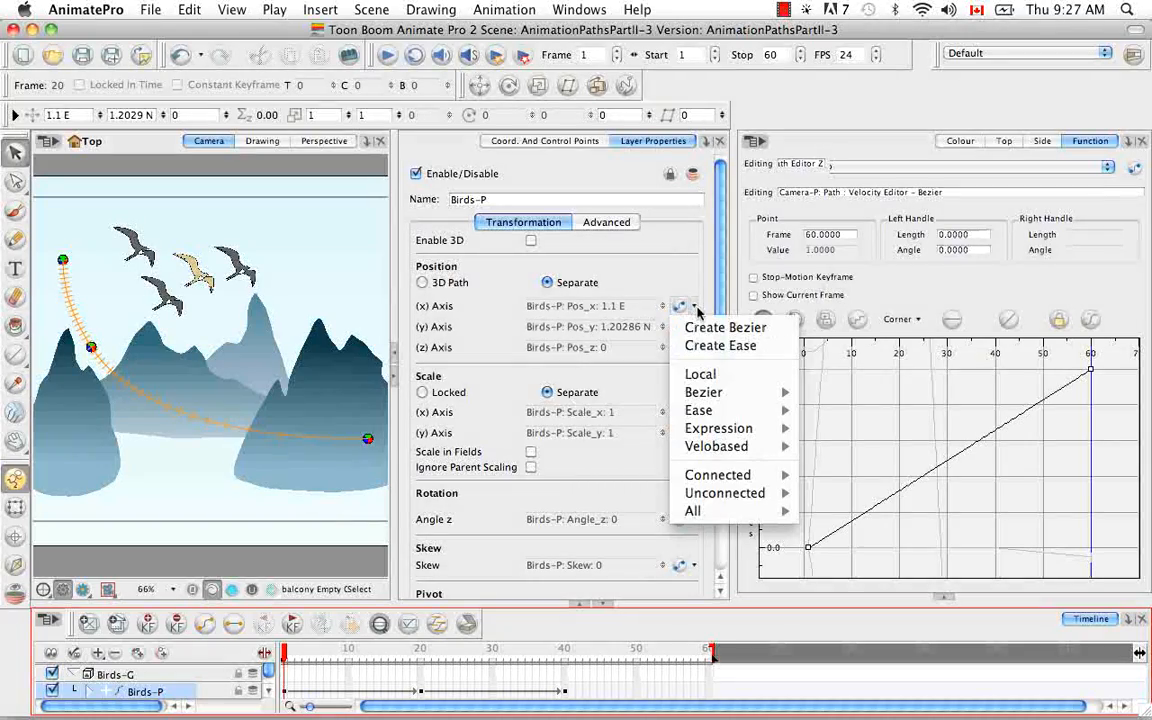
{"action": "left_click", "coordinate": [746, 328]}
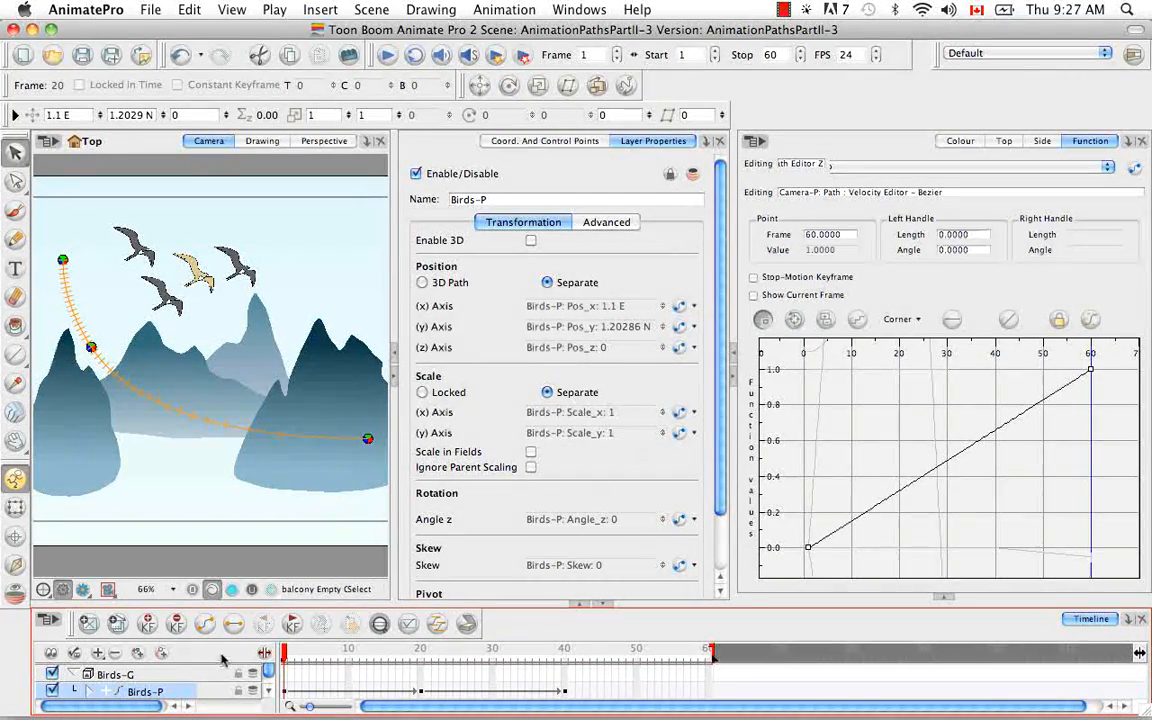
{"action": "left_click", "coordinate": [1108, 166]}
{"action": "left_click", "coordinate": [973, 155]}
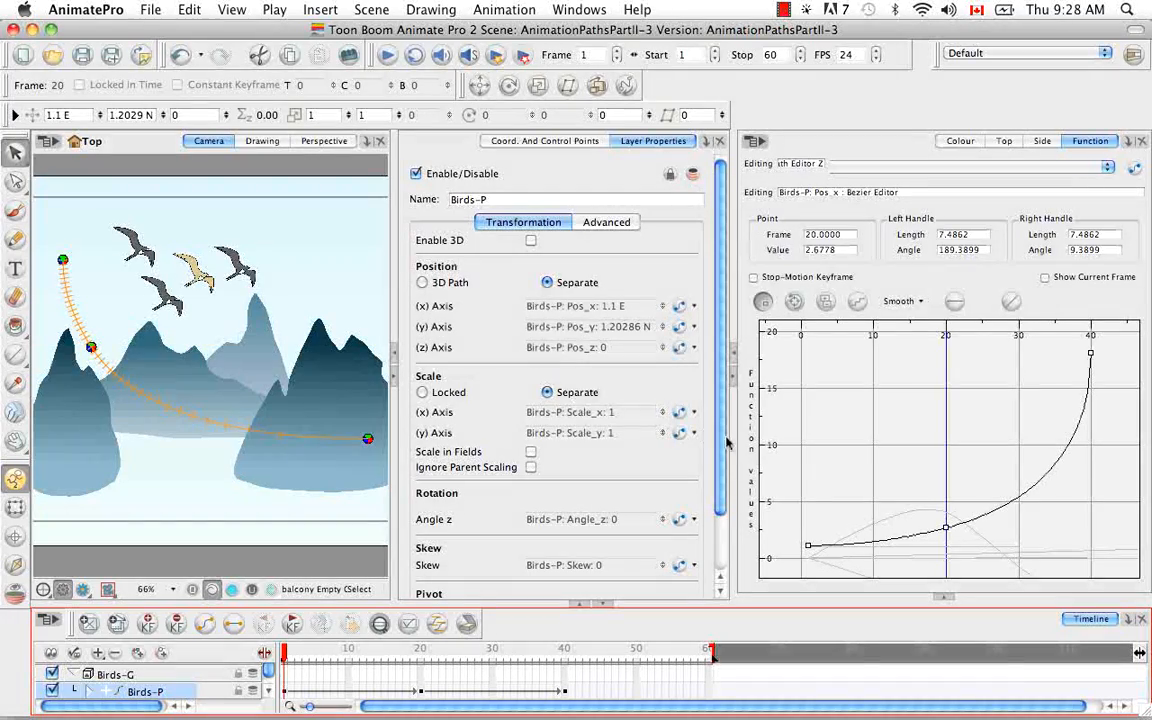
Play back the animation and disable the Camera-P peg to play the birds' motion without the camera move
{"action": "left_click", "coordinate": [388, 60]}
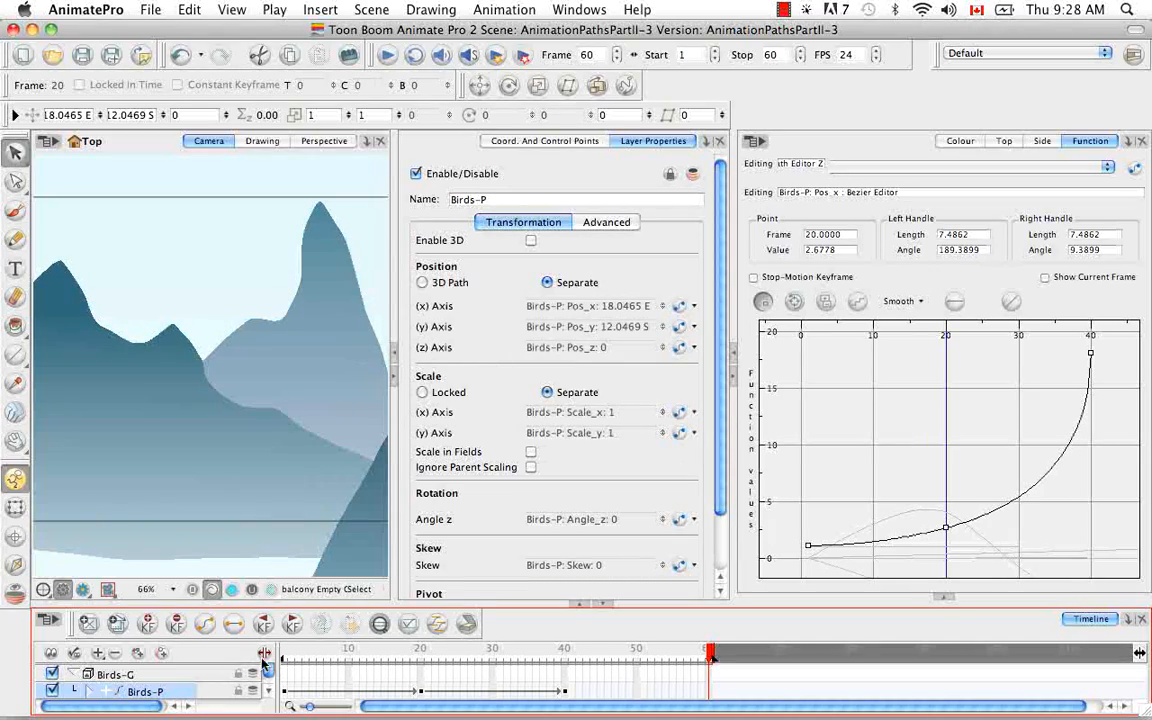
{"action": "scroll", "coordinate": [272, 697], "scroll_direction": "down", "scroll_amount": 5}
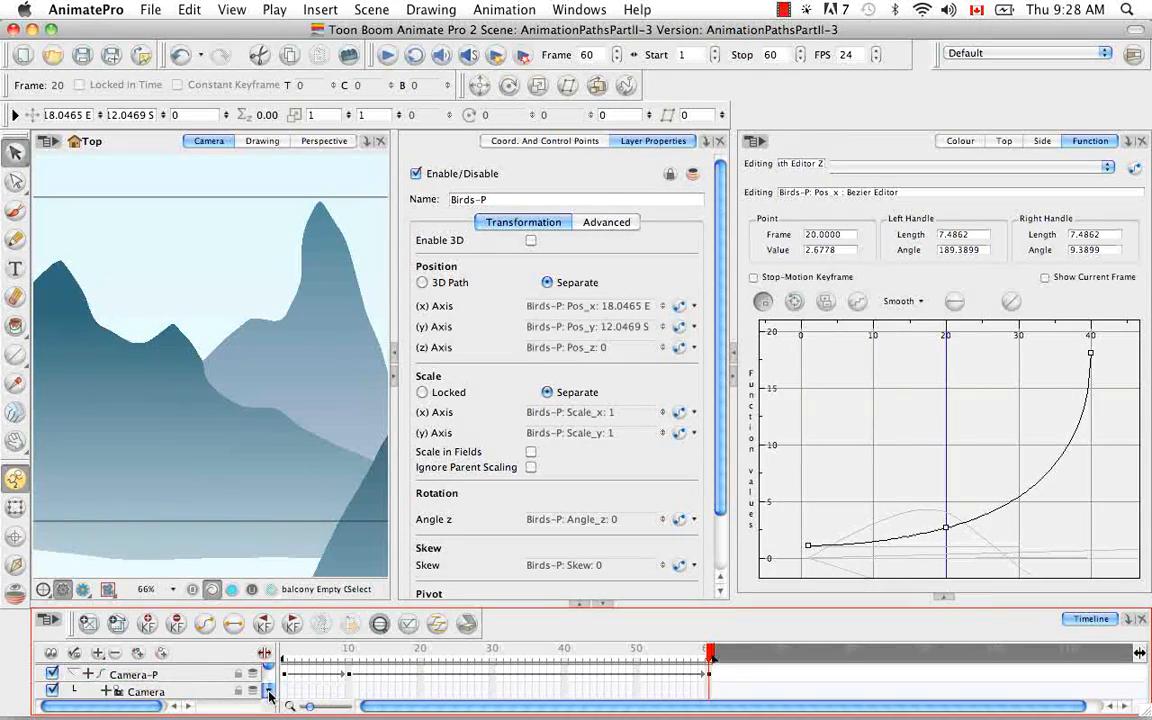
{"action": "left_click", "coordinate": [73, 674]}
{"action": "left_click", "coordinate": [53, 690]}
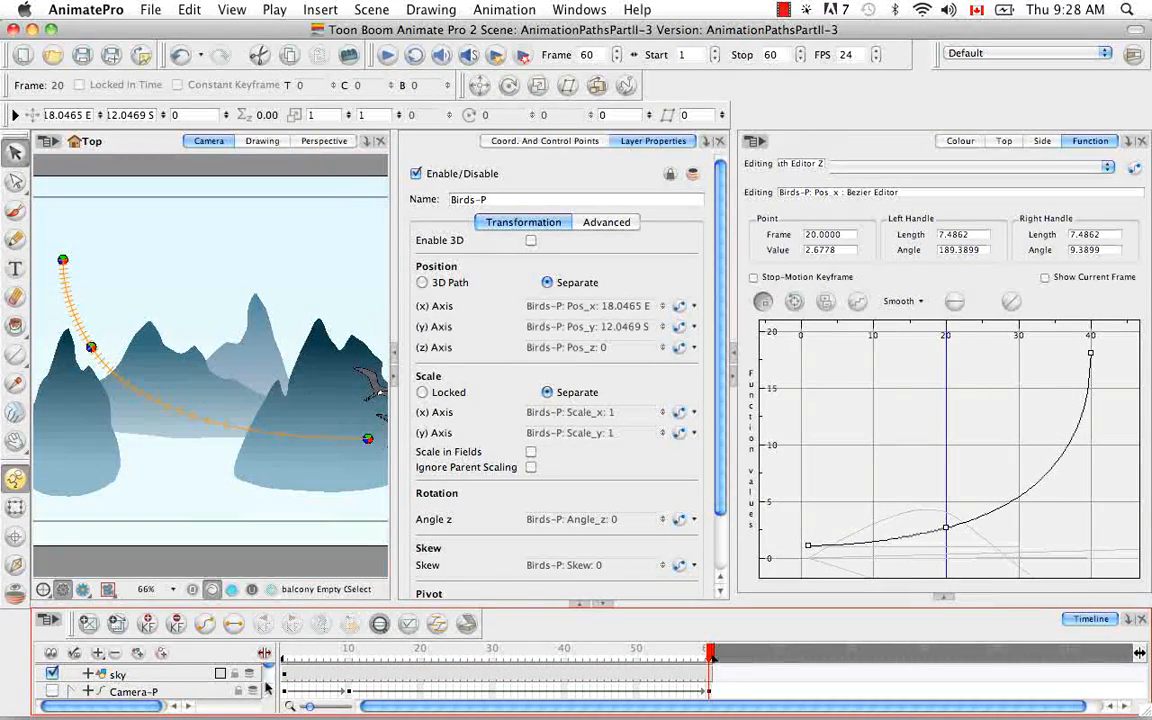
{"action": "left_click", "coordinate": [269, 684]}
{"action": "left_click", "coordinate": [269, 682]}
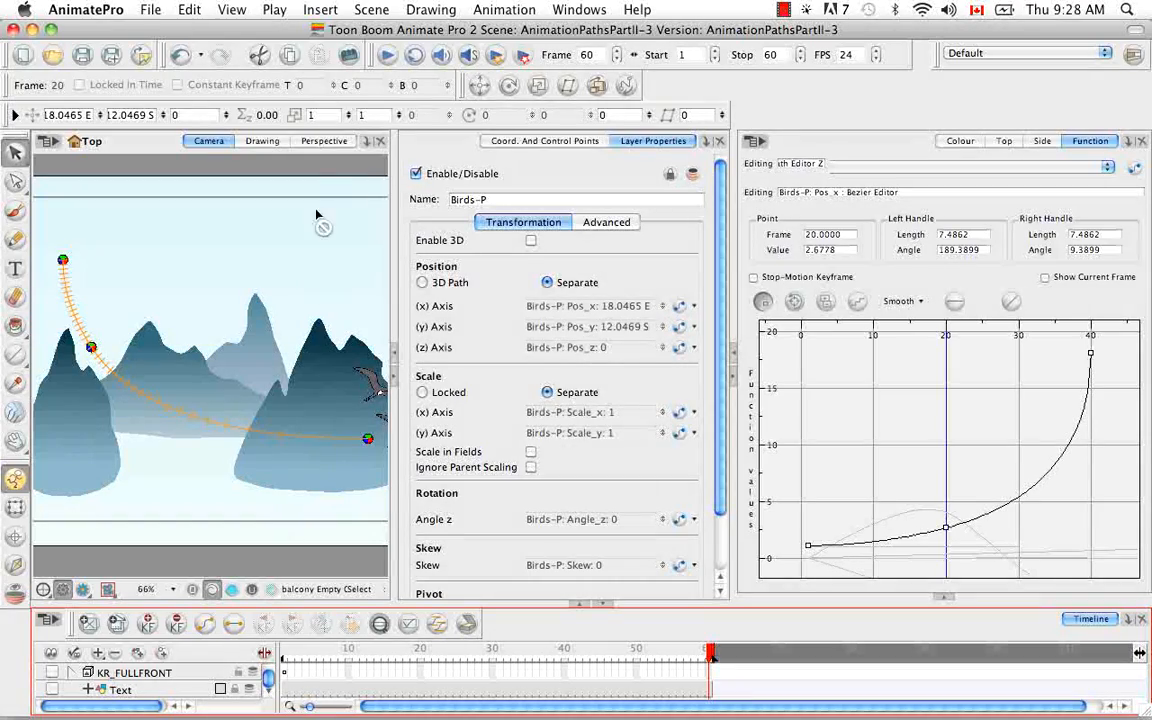
{"action": "left_click", "coordinate": [381, 56]}
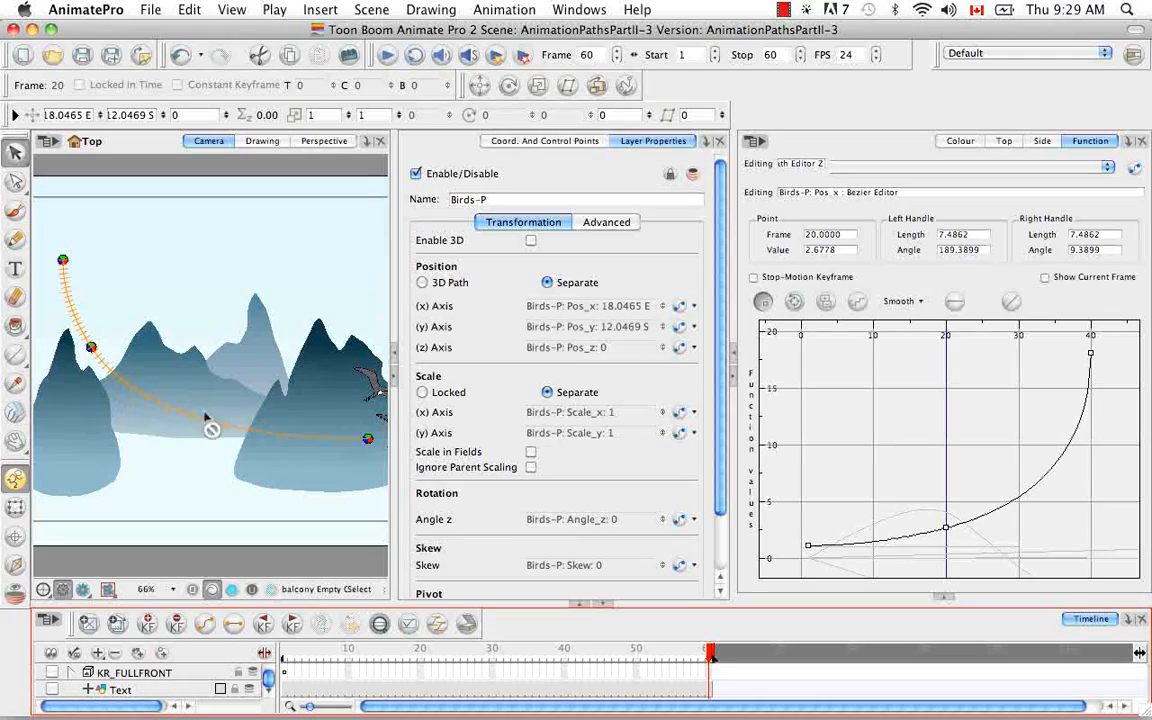
{"action": "left_click", "coordinate": [386, 54]}
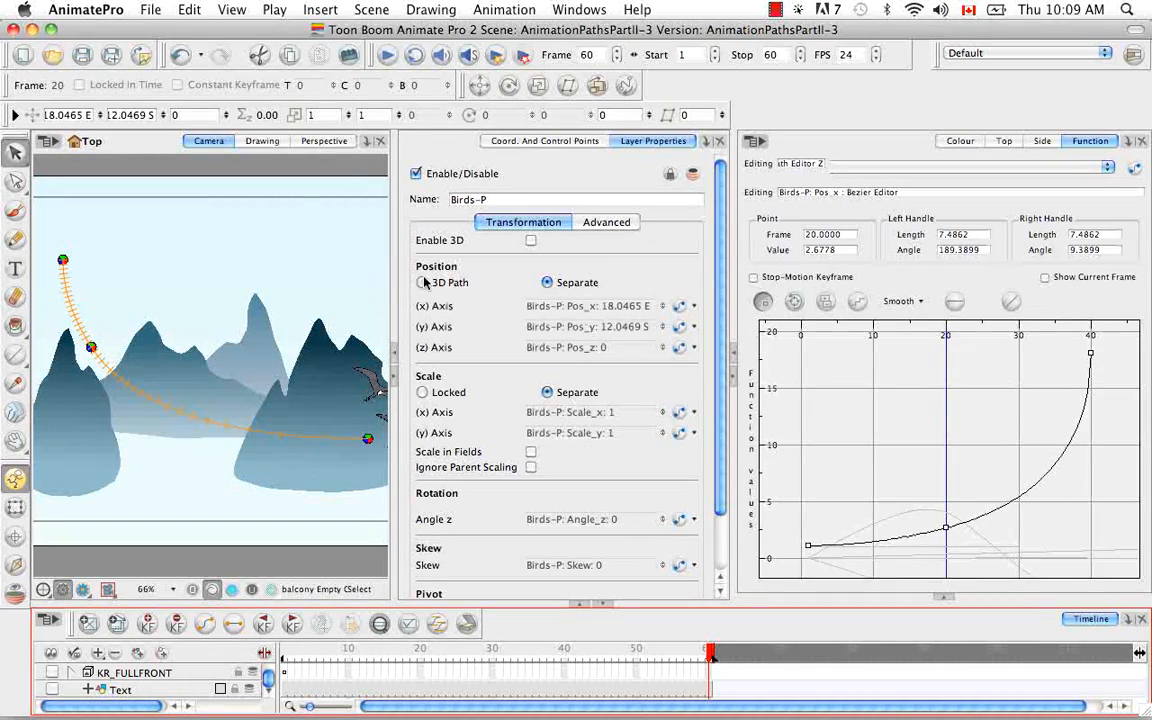
{"action": "left_click", "coordinate": [232, 10]}
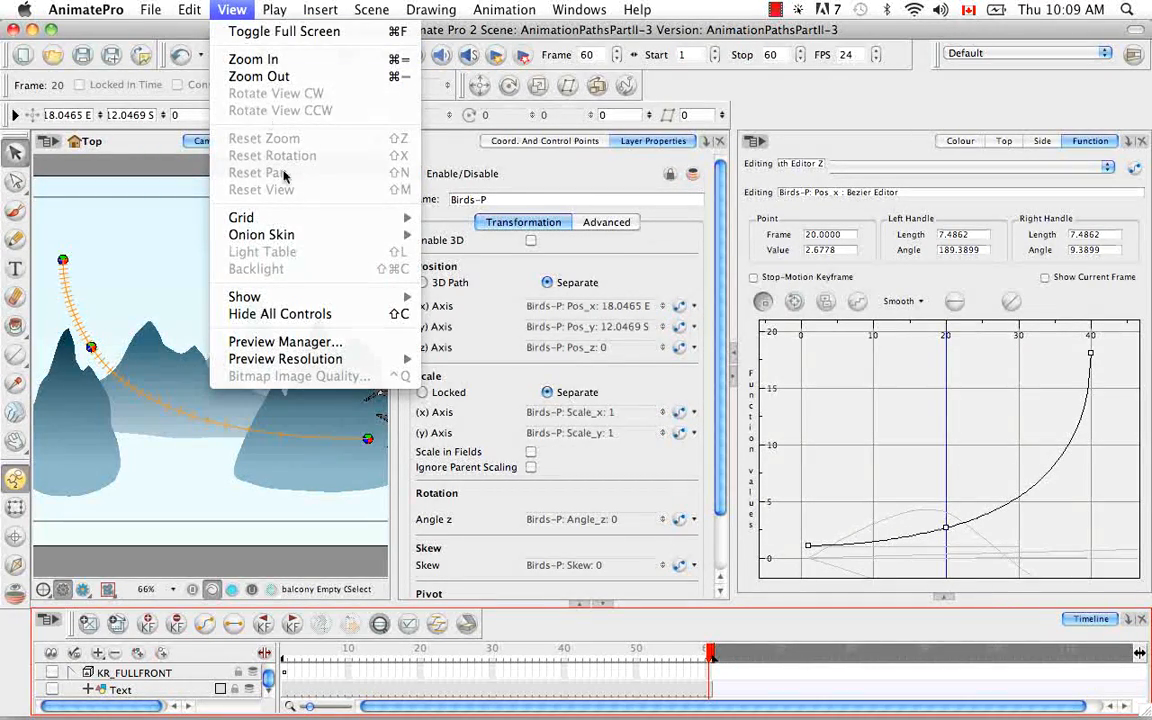
{"action": "mouse_move", "coordinate": [305, 300]}
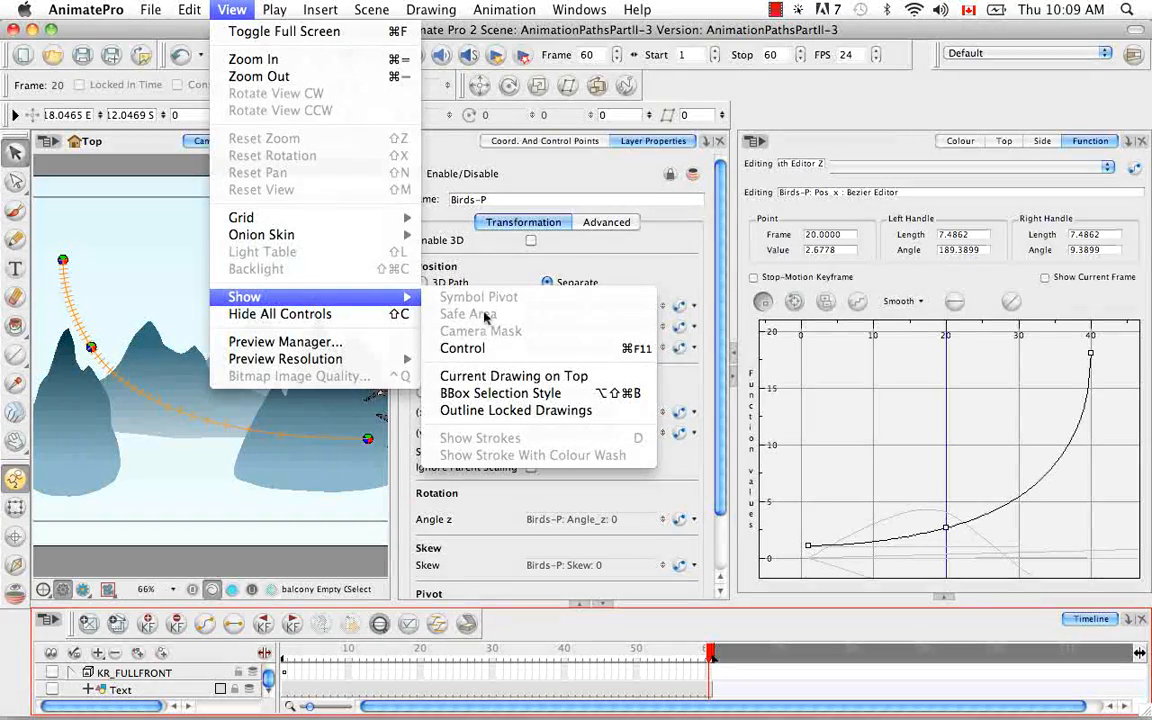
{"action": "left_click", "coordinate": [331, 316]}
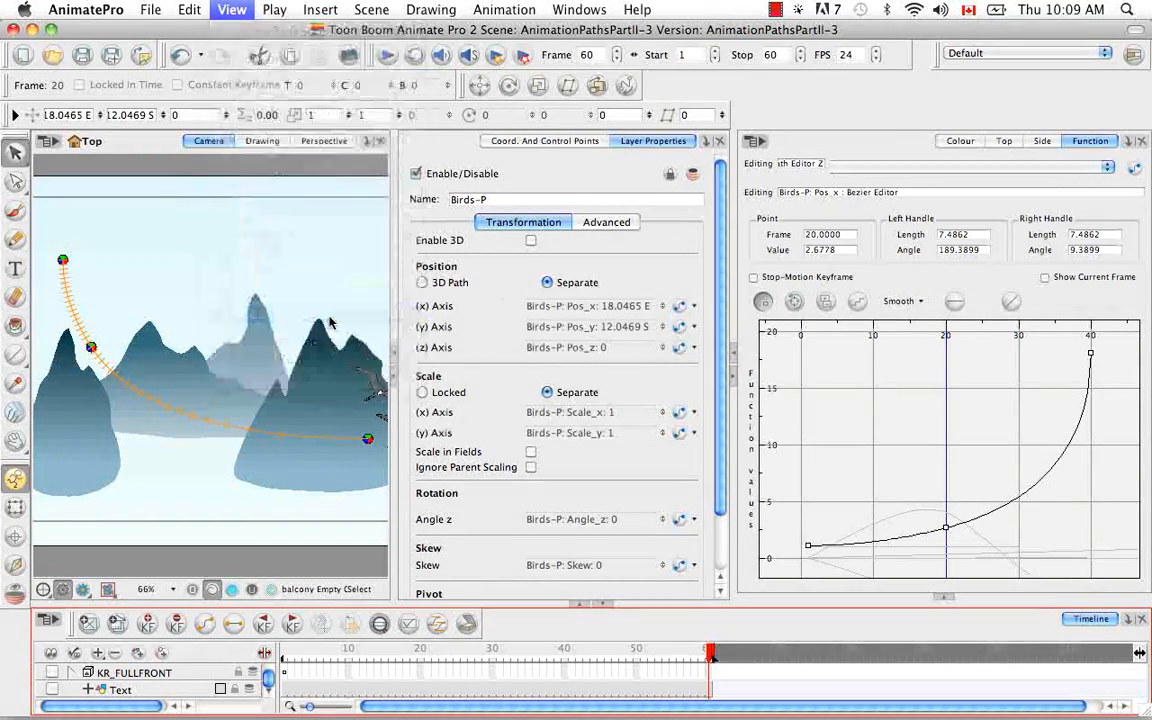
Enable the Punchingbag-P and Dojo layers in the timeline
{"action": "left_click", "coordinate": [269, 692]}
{"action": "left_click", "coordinate": [52, 672]}
{"action": "left_click", "coordinate": [52, 689]}
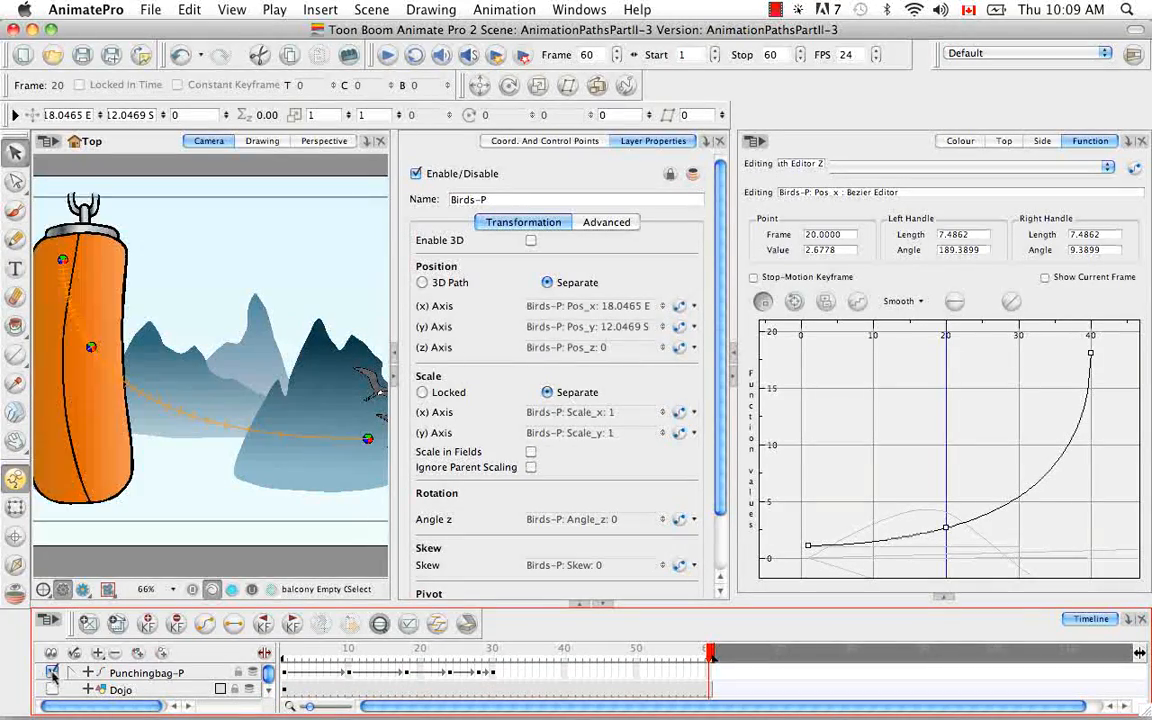
Disable the Birds-P peg in the timeline
{"action": "left_click", "coordinate": [269, 692]}
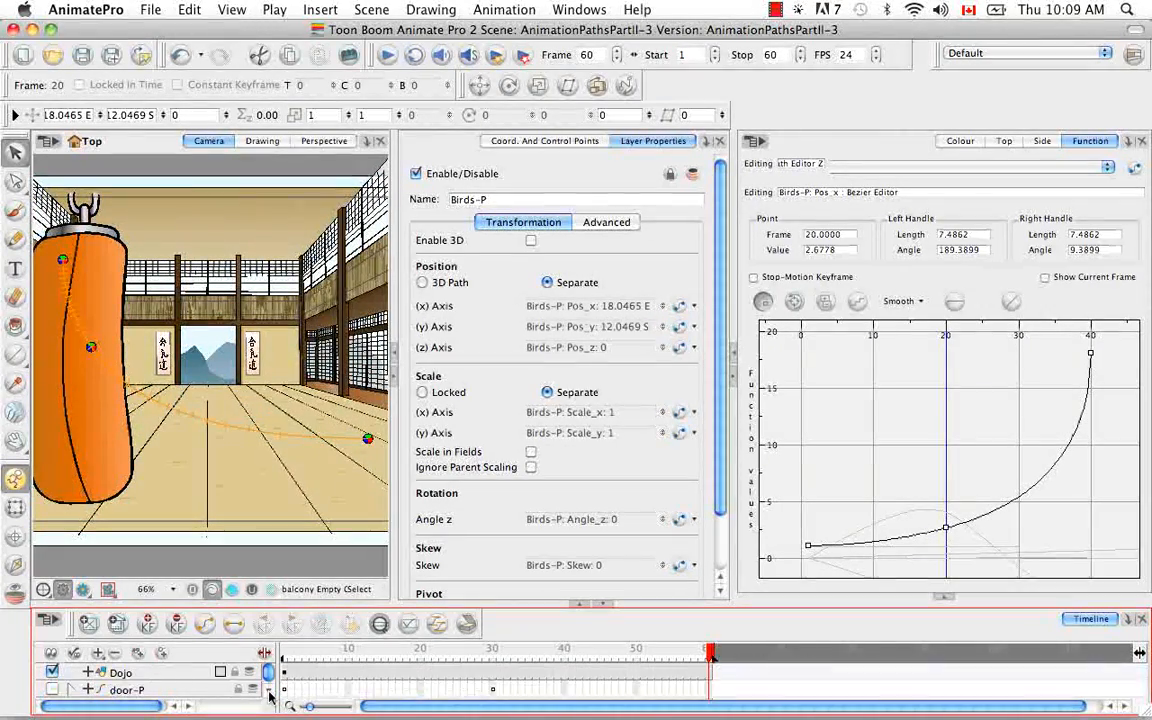
{"action": "left_click", "coordinate": [269, 692]}
{"action": "left_click", "coordinate": [269, 692]}
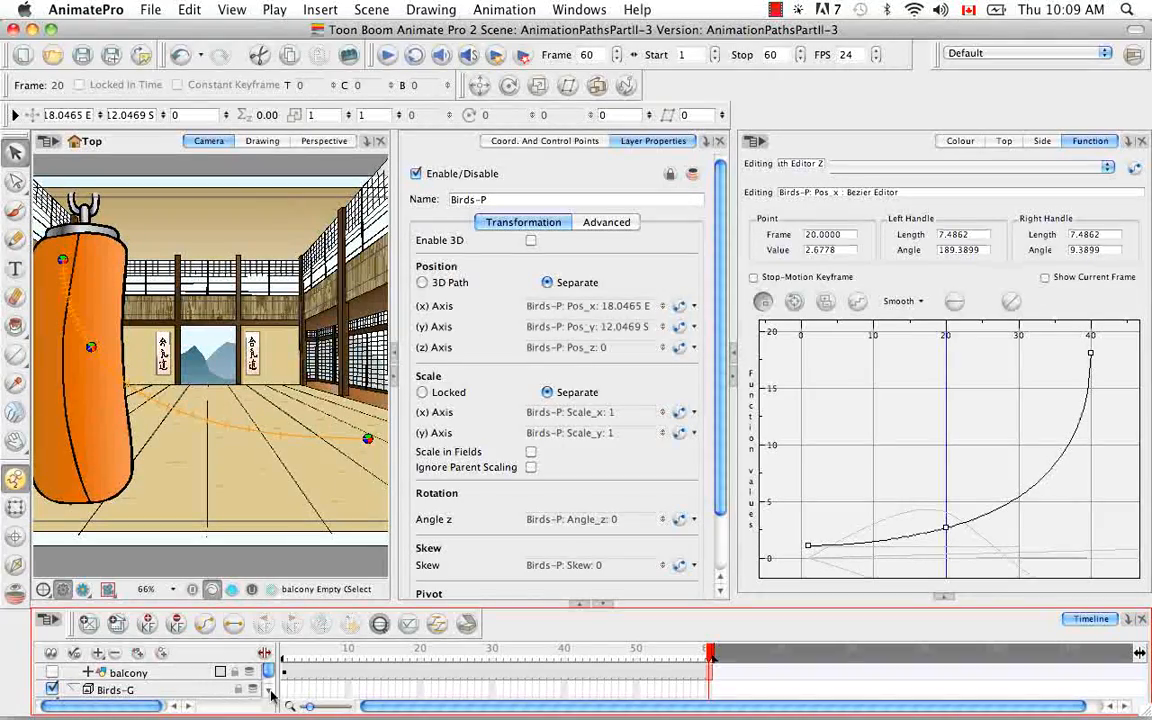
{"action": "left_click", "coordinate": [268, 691]}
{"action": "left_click", "coordinate": [268, 691]}
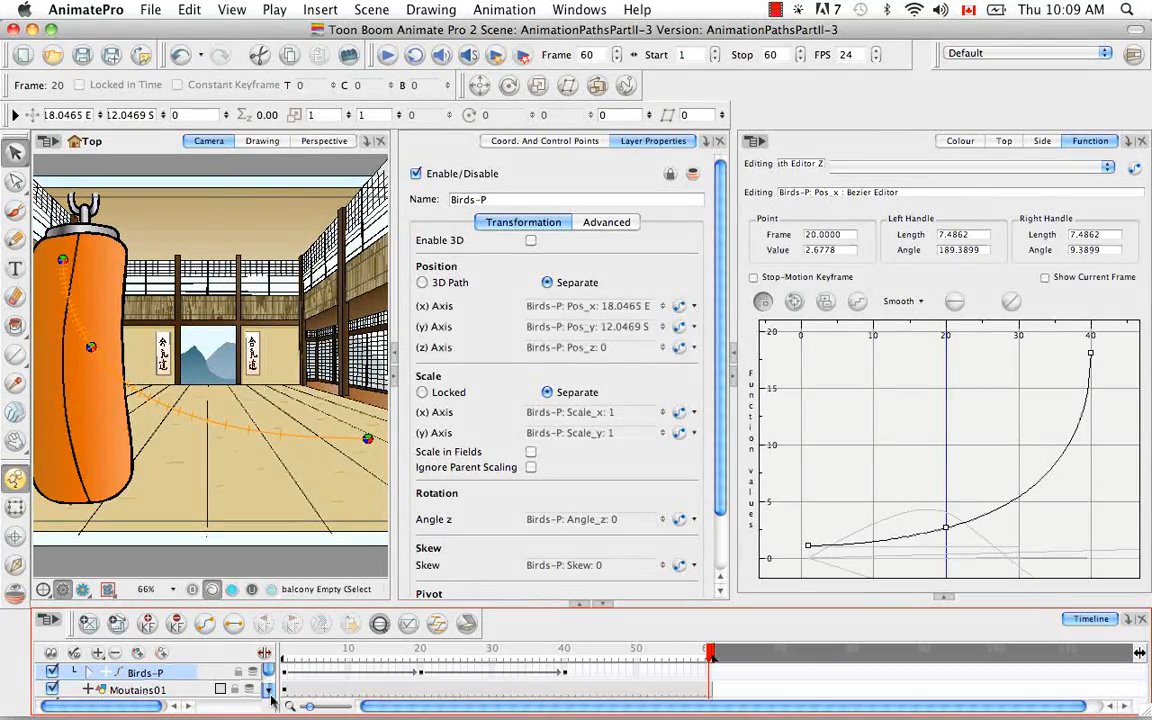
{"action": "left_click", "coordinate": [52, 672]}
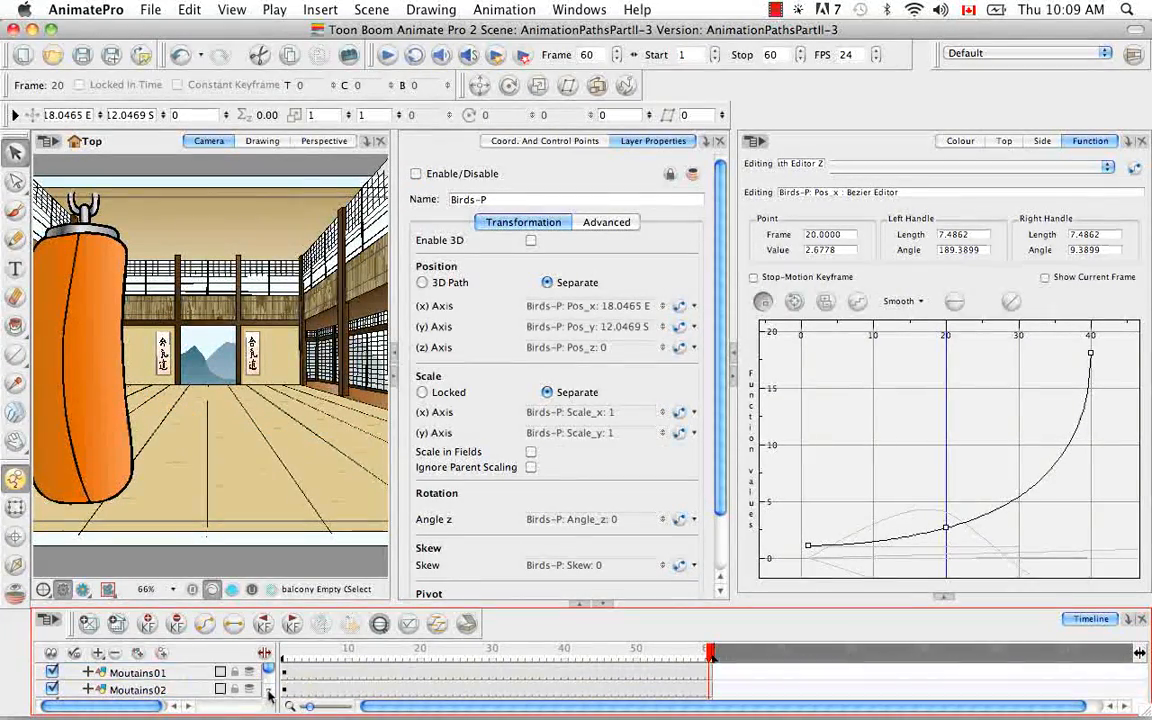
Enable the Camera-P peg so the camera movement applies to the scene
{"action": "left_click", "coordinate": [269, 693]}
{"action": "left_click", "coordinate": [269, 693]}
{"action": "left_click", "coordinate": [53, 691]}
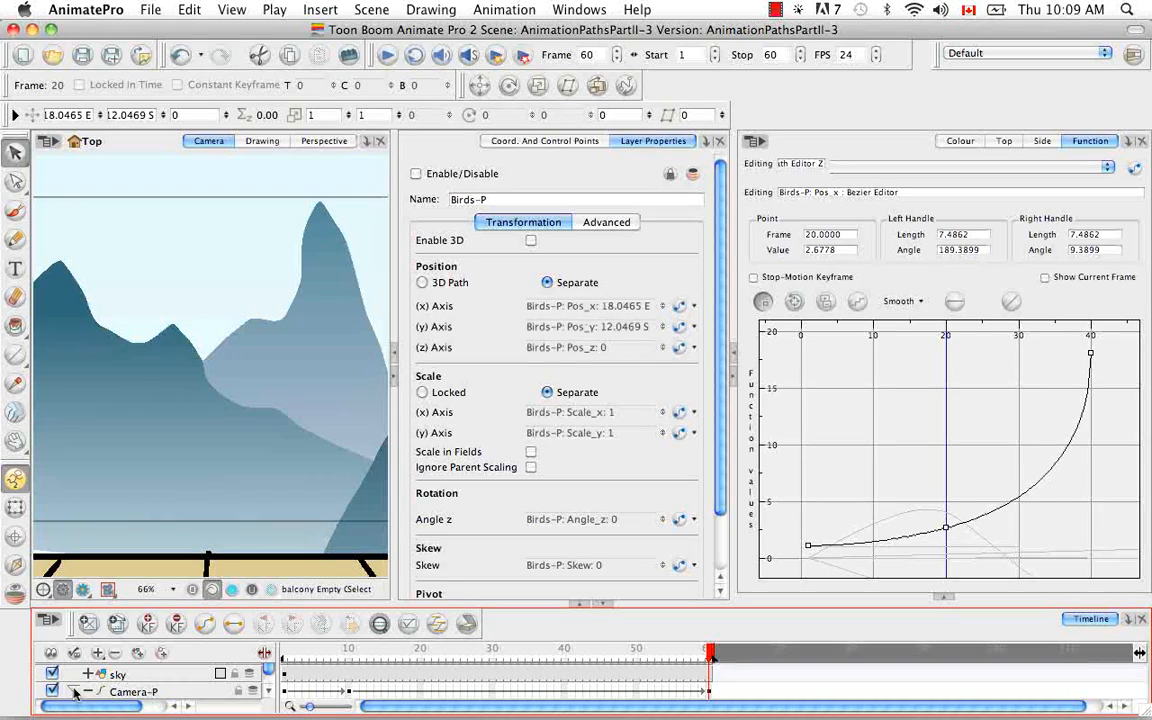
Select the Position: Velocity parameter of Camera-P and load the Camera-P: Path Velo curve in the Function view
{"action": "left_click", "coordinate": [268, 696]}
{"action": "left_click", "coordinate": [268, 696]}
{"action": "left_click", "coordinate": [268, 696]}
{"action": "left_click", "coordinate": [227, 676]}
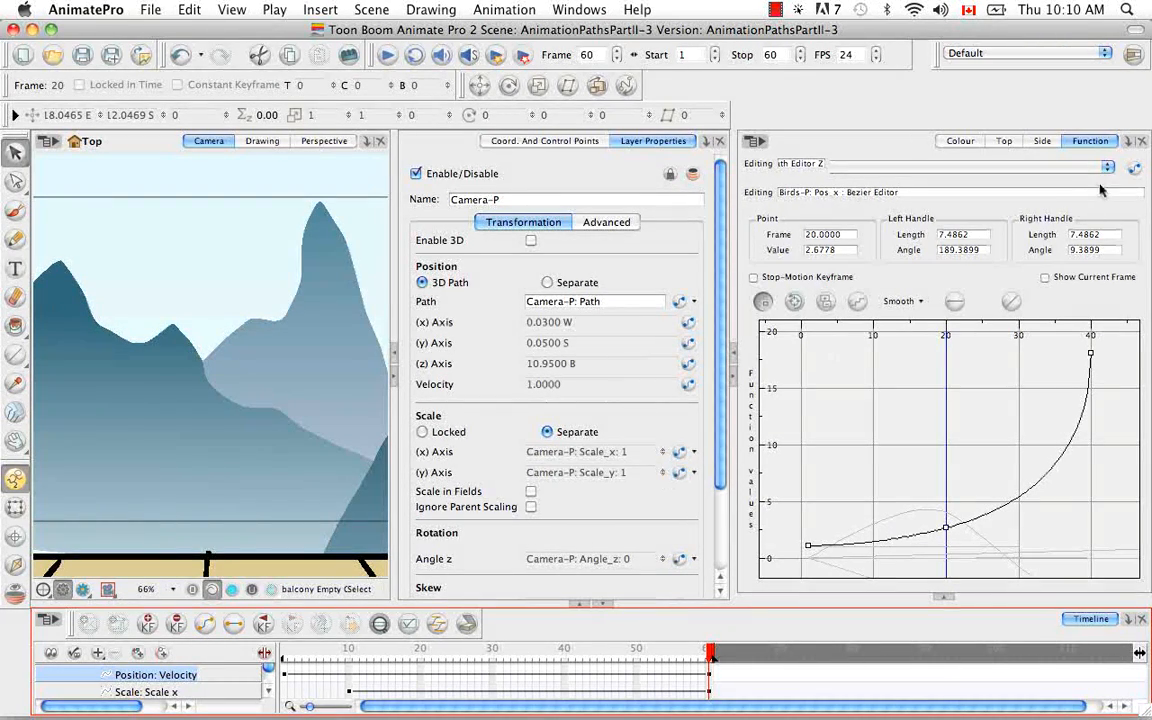
{"action": "left_click", "coordinate": [1000, 162]}
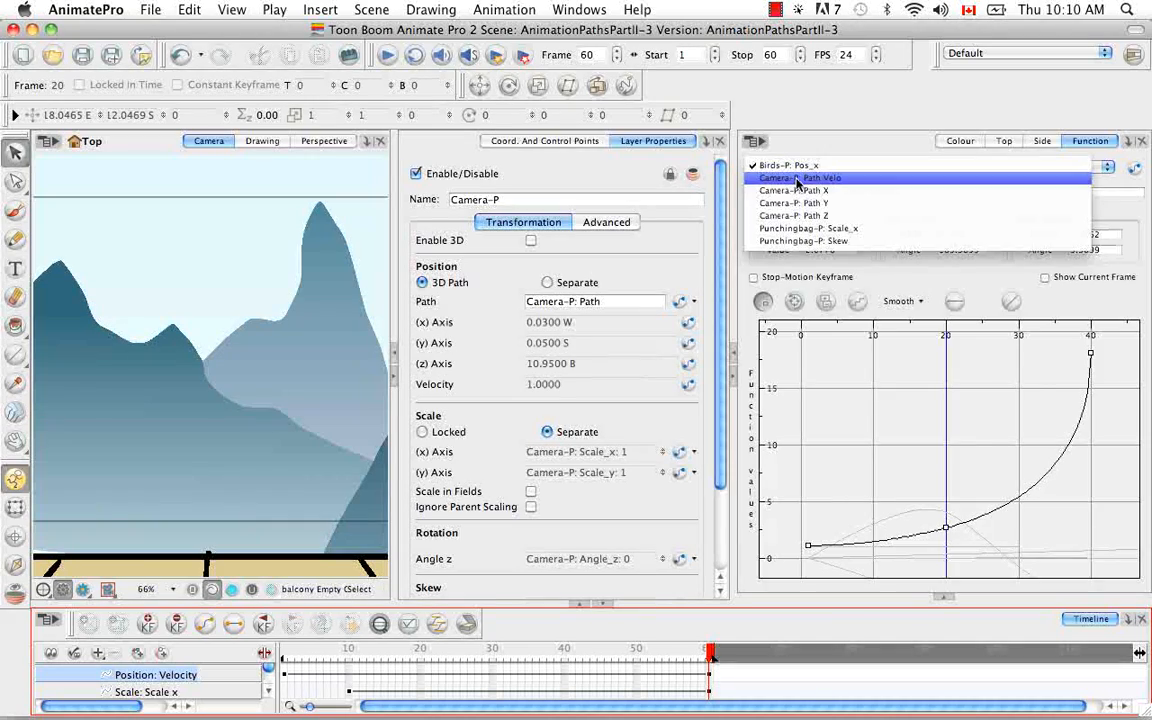
{"action": "left_click", "coordinate": [797, 179]}
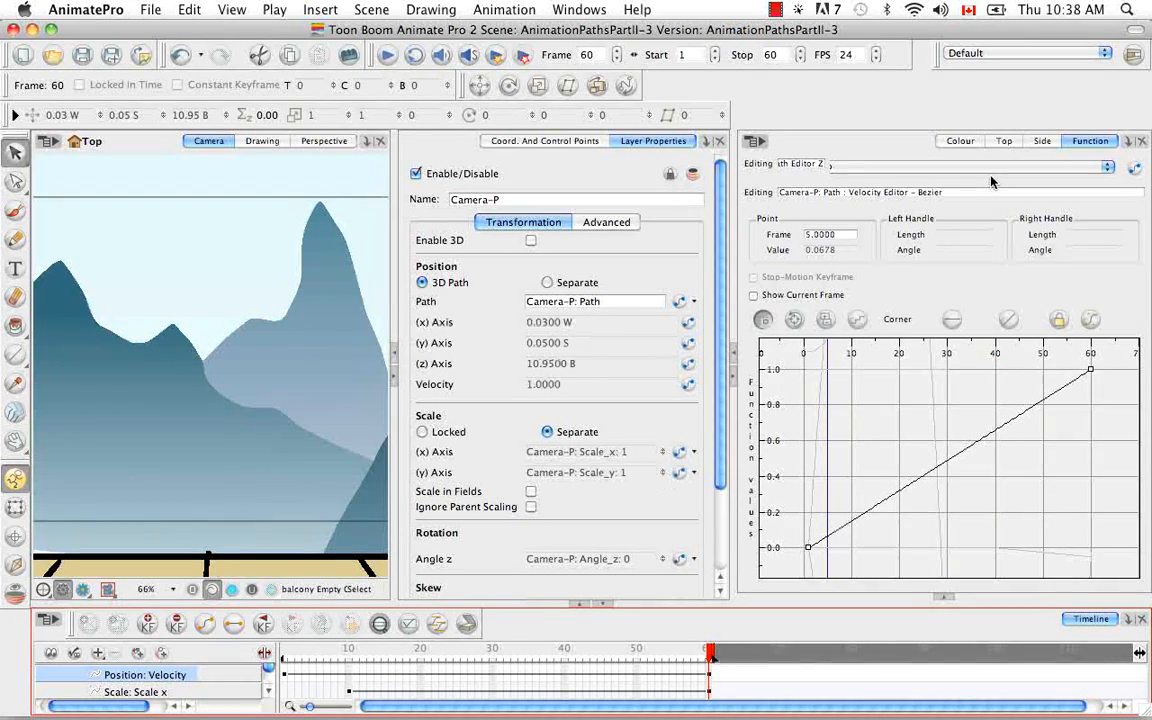
Switch to the Top view and select the Camera-P peg to display its 3D path there
{"action": "left_click", "coordinate": [1008, 142]}
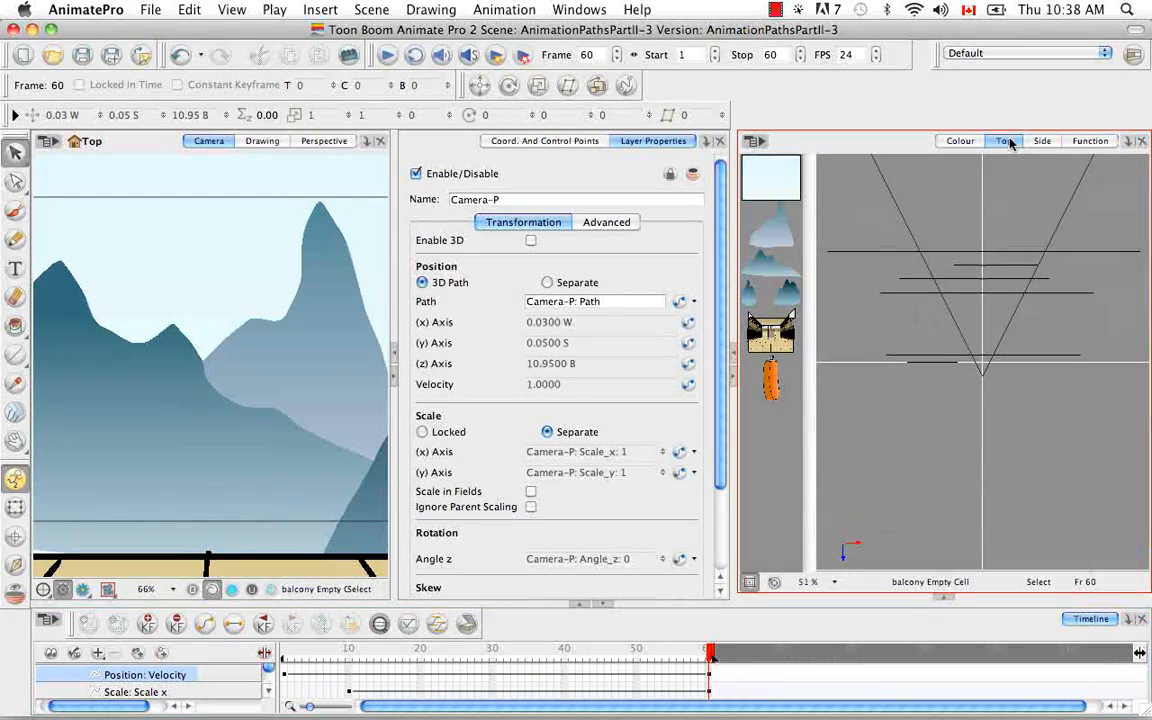
{"action": "scroll", "coordinate": [269, 684], "scroll_direction": "up", "scroll_amount": 5}
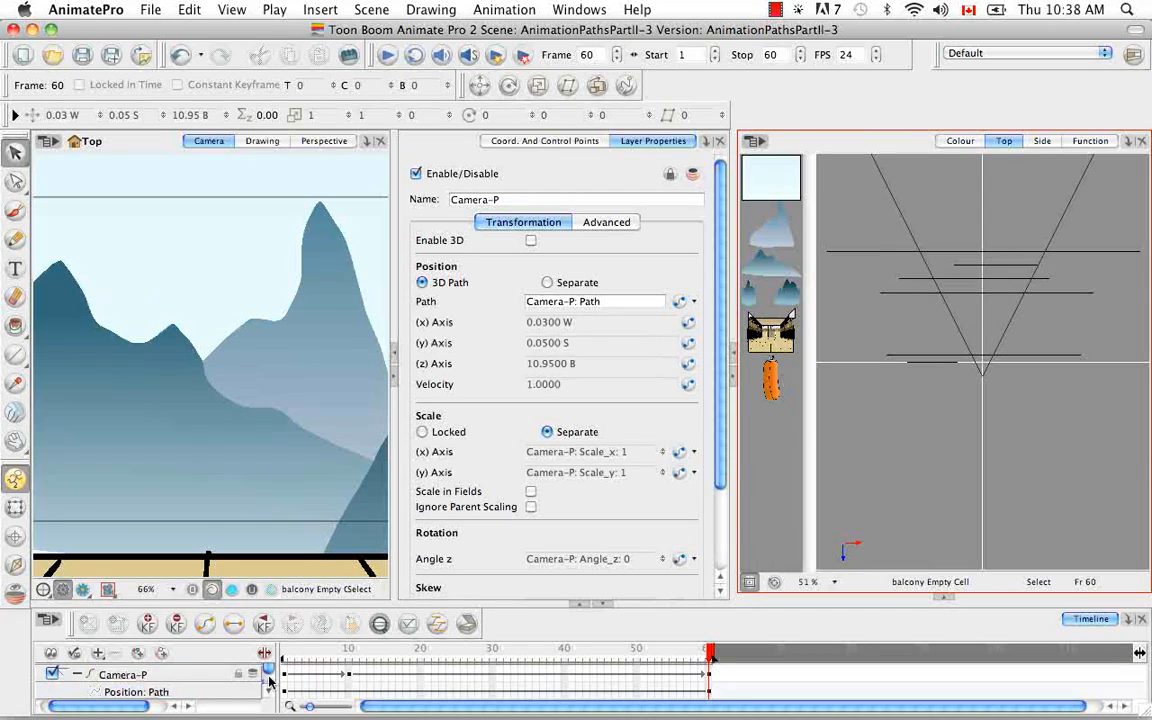
{"action": "left_click", "coordinate": [193, 691]}
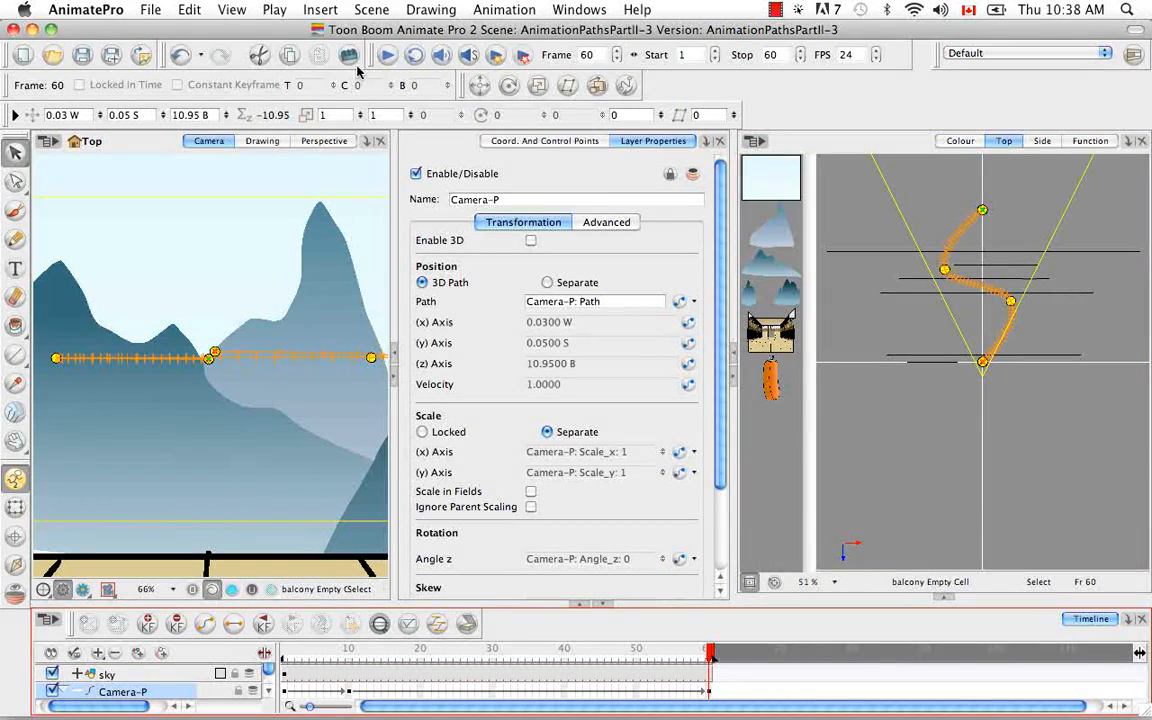
Play the scene forward to watch the camera travel along its 3D path
{"action": "left_click", "coordinate": [243, 14]}
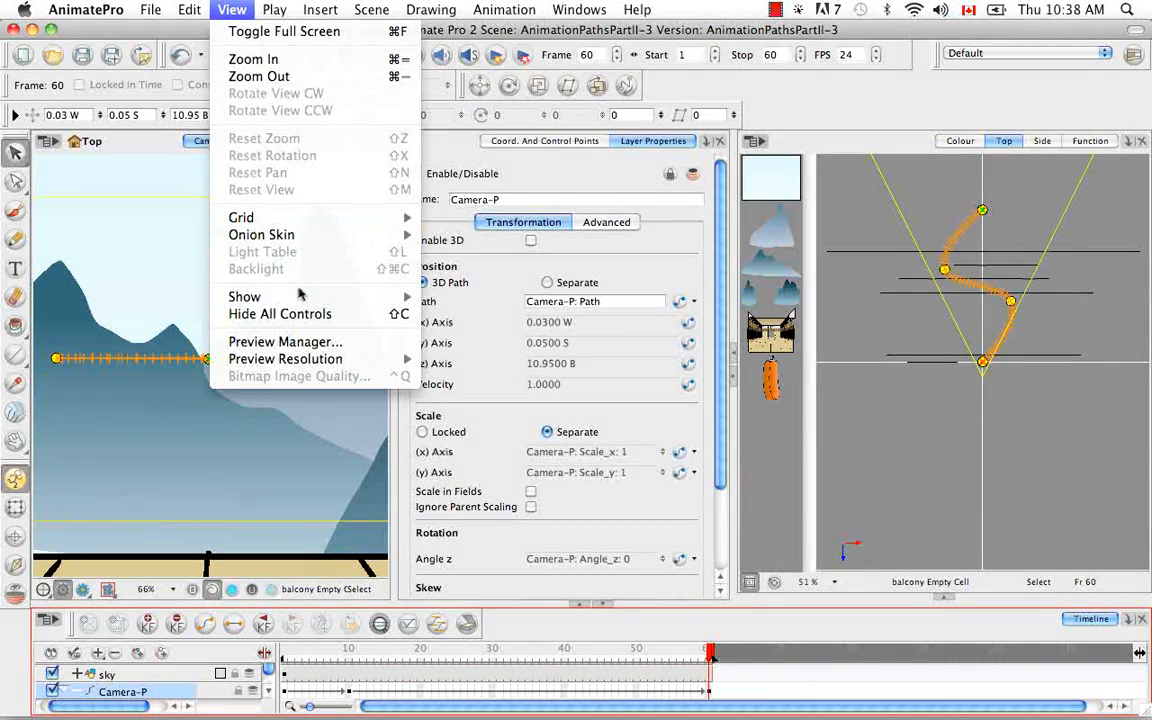
{"action": "mouse_move", "coordinate": [318, 300]}
{"action": "left_click", "coordinate": [452, 347]}
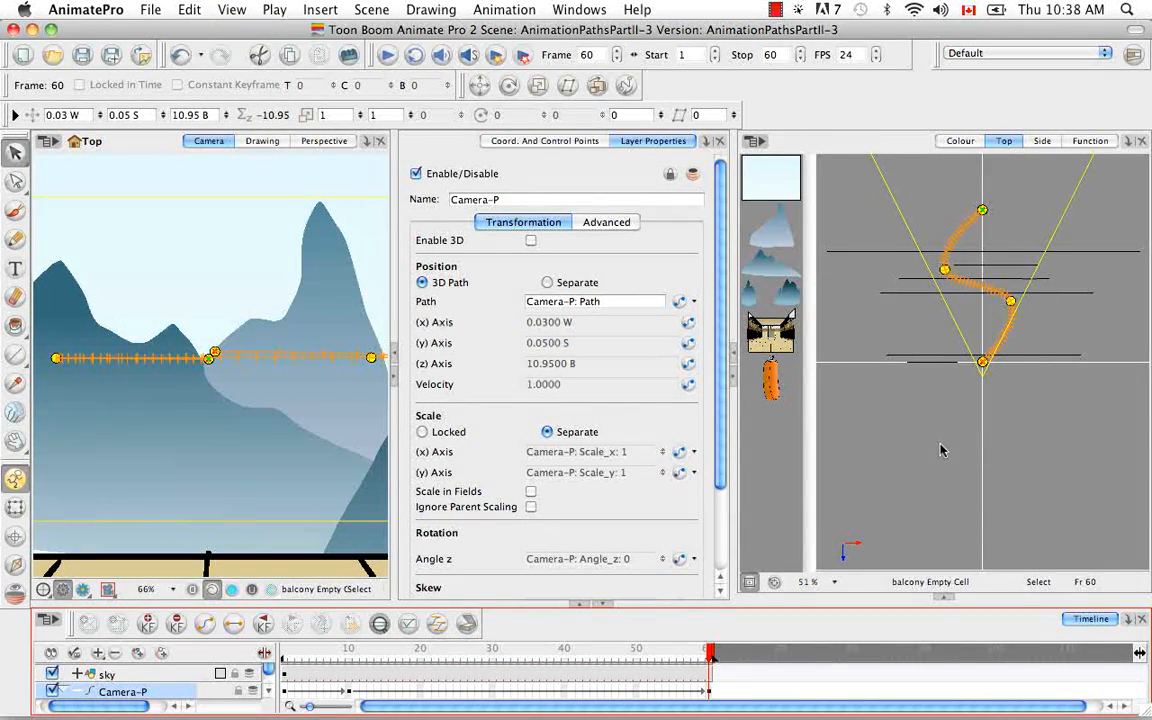
{"action": "left_click", "coordinate": [388, 57]}
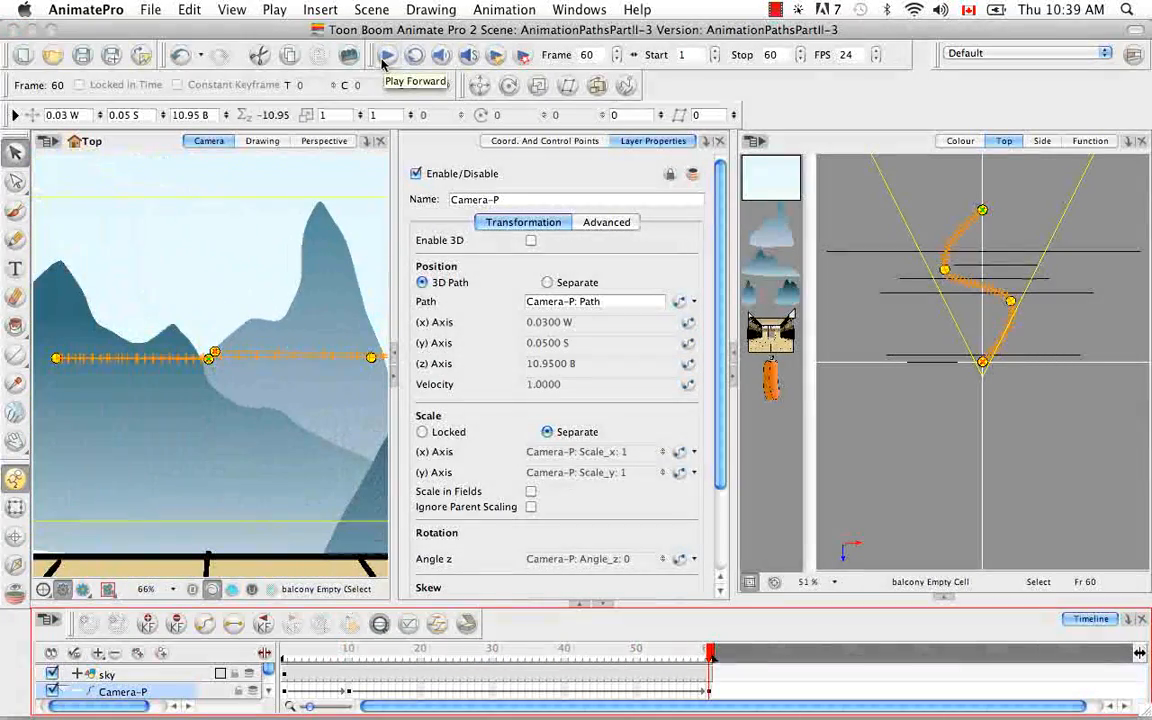
Display the Camera-P: Path X curve in the Function view
{"action": "left_click", "coordinate": [1090, 141]}
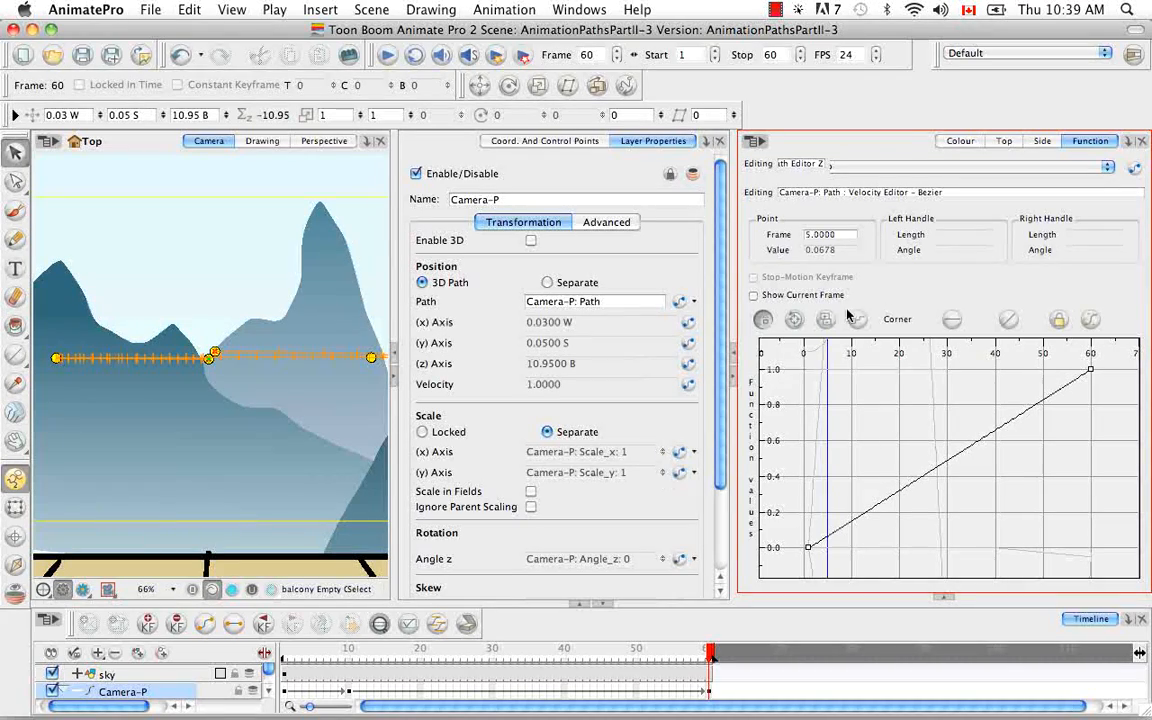
{"action": "left_click", "coordinate": [1104, 167]}
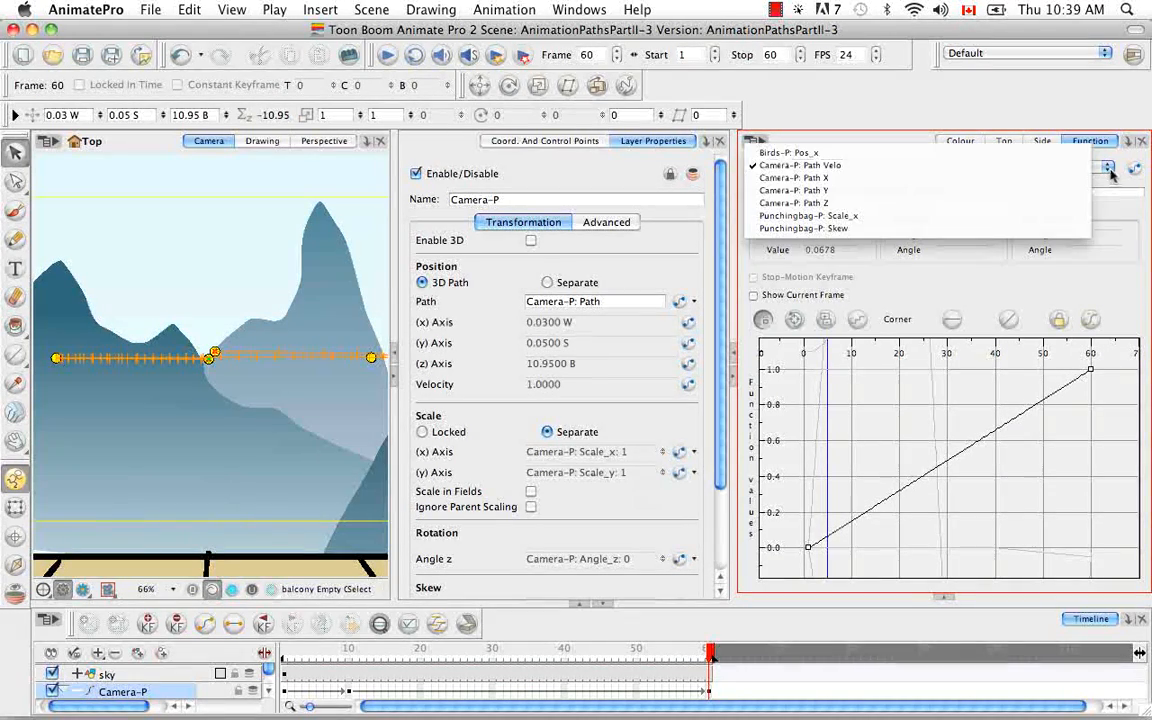
{"action": "left_click", "coordinate": [1057, 185]}
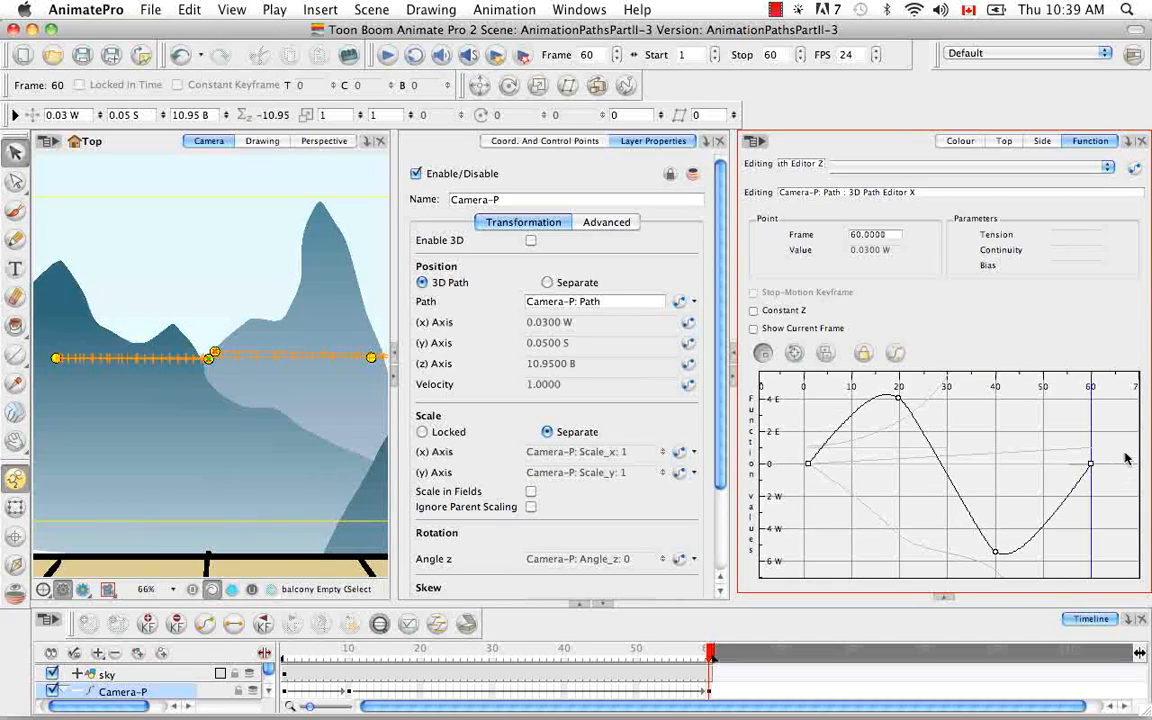
Try raising the frame 60 keyframe on the Path X curve to about 18 E and inspect the whole curve
{"action": "left_click", "coordinate": [1091, 467]}
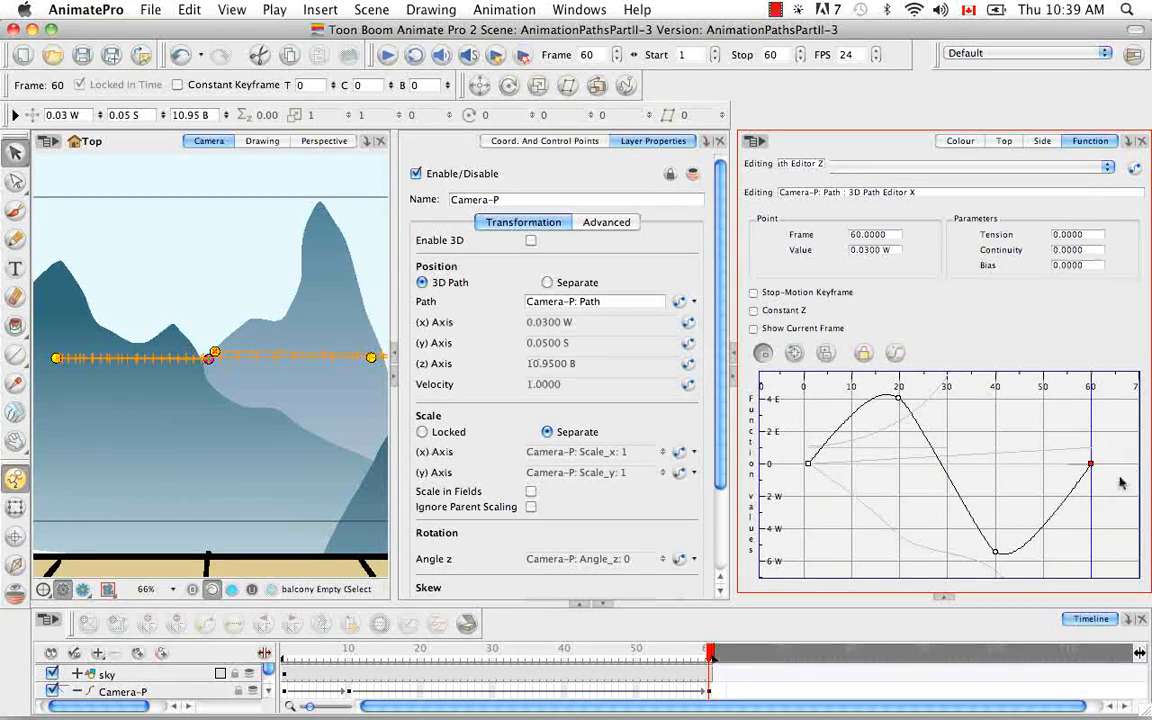
{"action": "left_click_drag", "start_coordinate": [1091, 467], "coordinate": [1101, 402]}
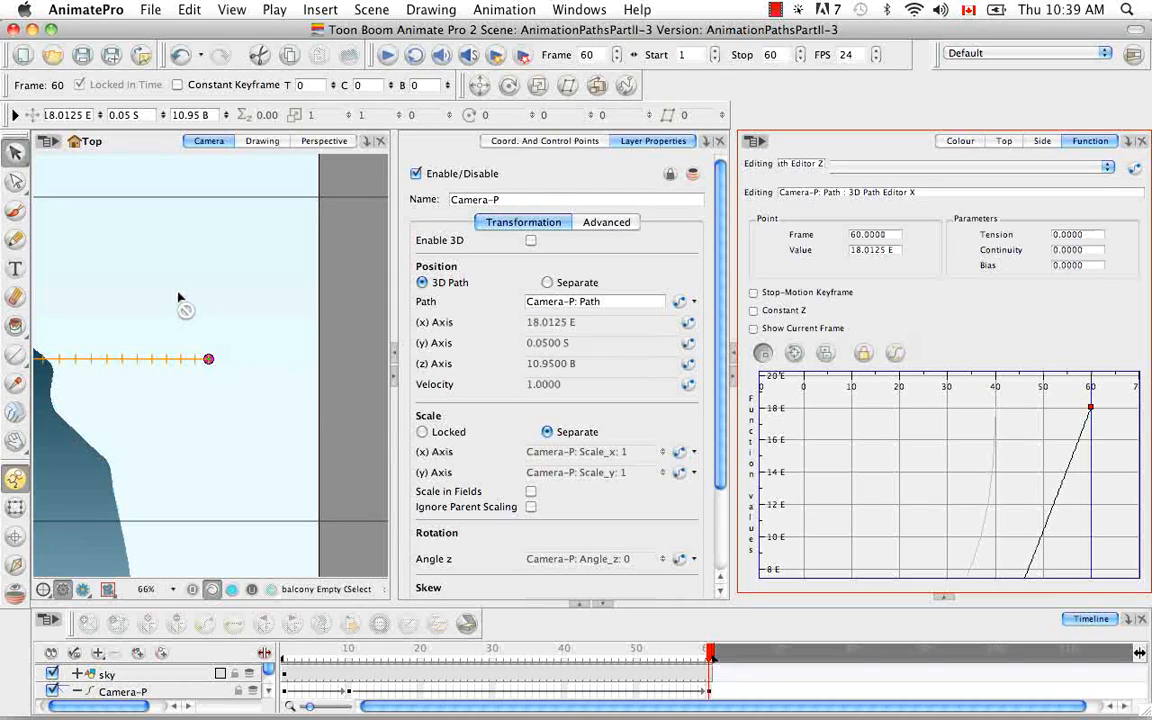
{"action": "left_click", "coordinate": [794, 353]}
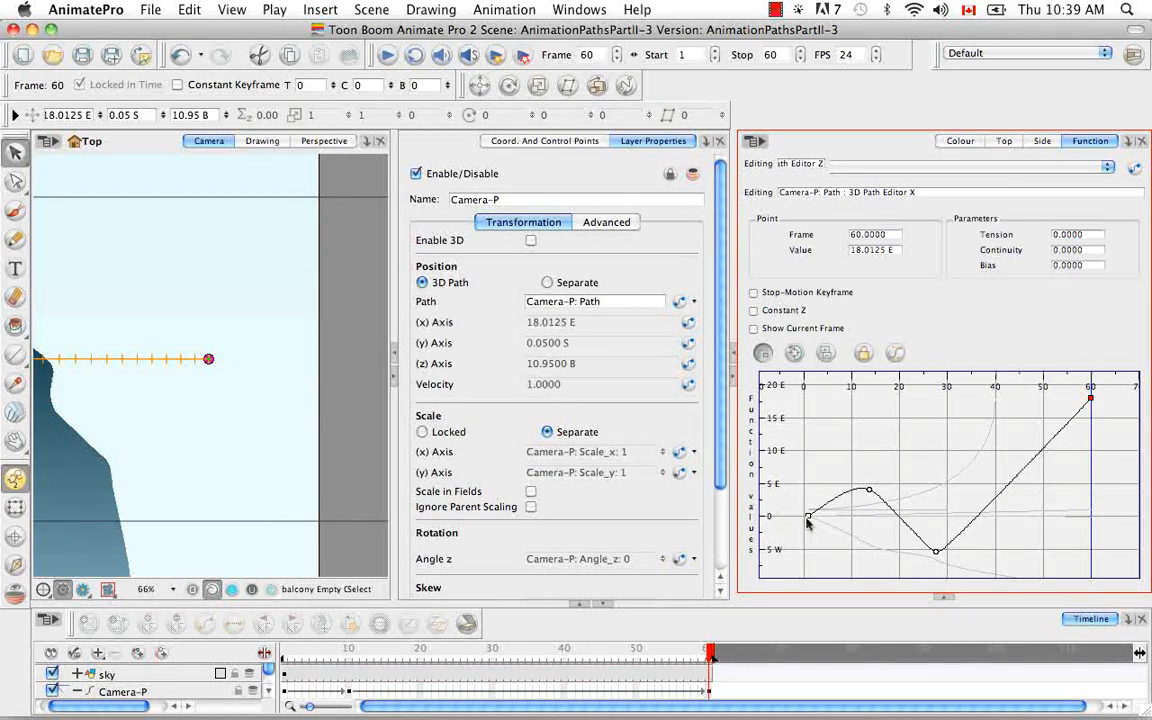
{"action": "left_click", "coordinate": [1090, 397]}
Undo the move of the frame 60 keyframe on the Path X curve
{"action": "key", "text": "super+z"}
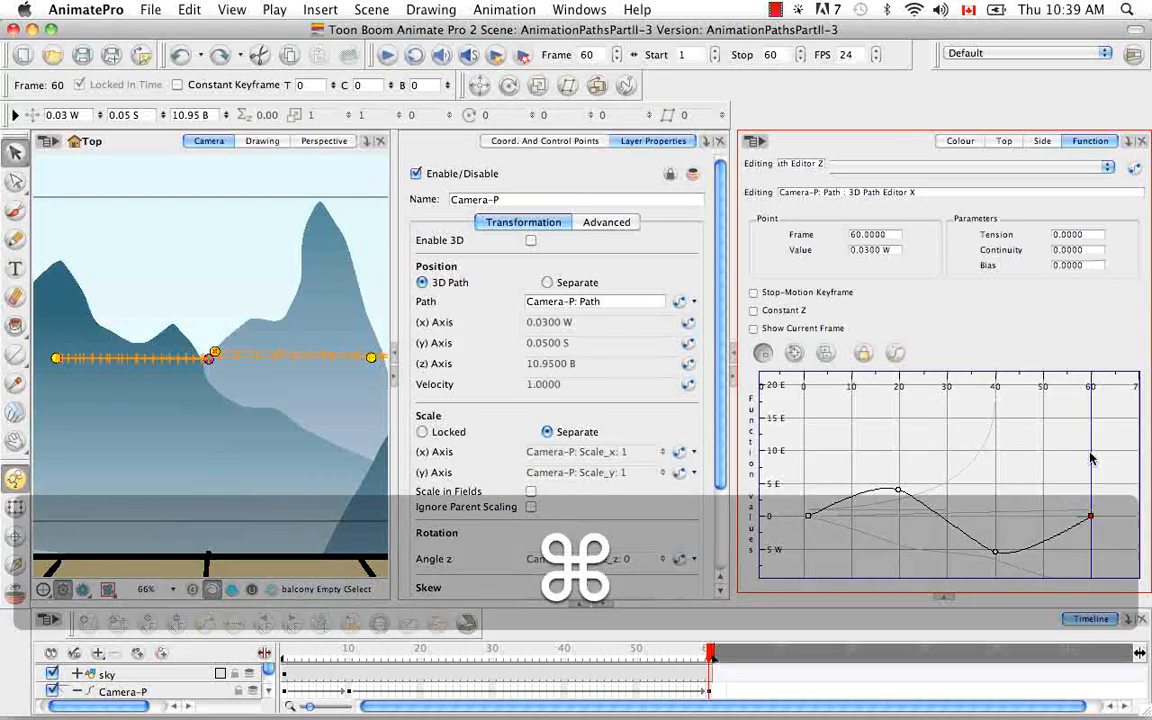
{"action": "key", "text": "super+equal"}
{"action": "key", "text": "space"}
{"action": "left_click_drag", "start_coordinate": [954, 495], "coordinate": [948, 449]}
{"action": "left_click", "coordinate": [797, 356]}
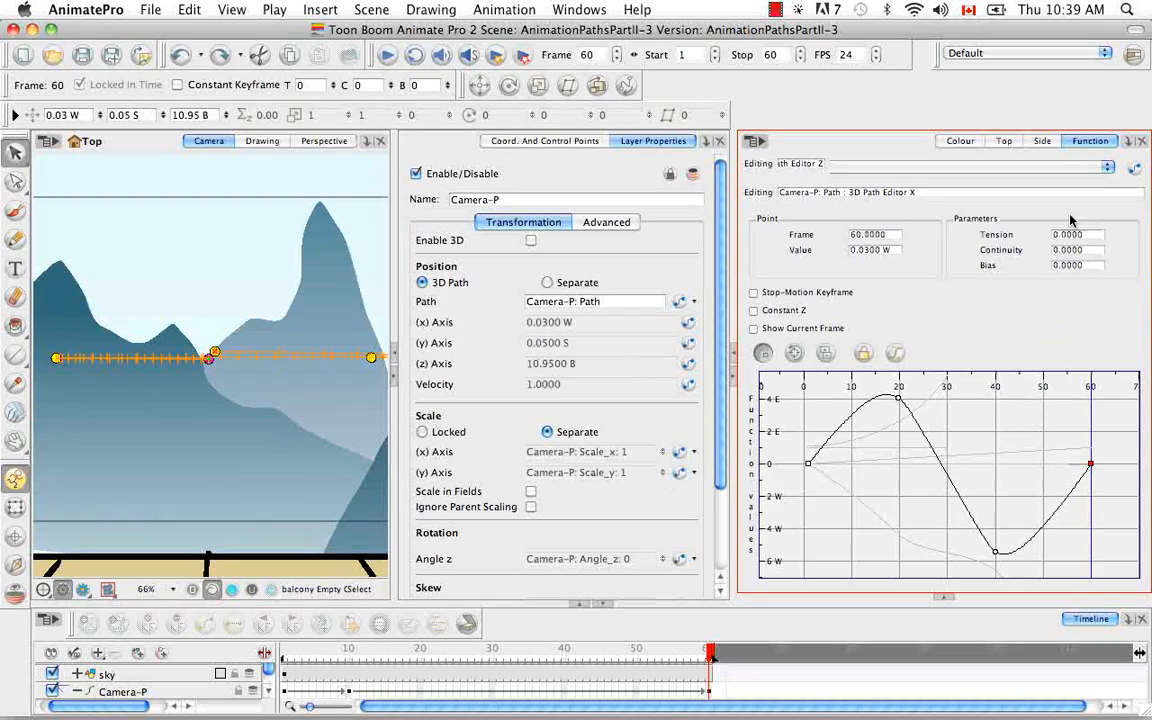
Add a keyframe at frame 30 on the Camera-P: Path Velo curve and turn on the current frame display
{"action": "left_click", "coordinate": [1106, 166]}
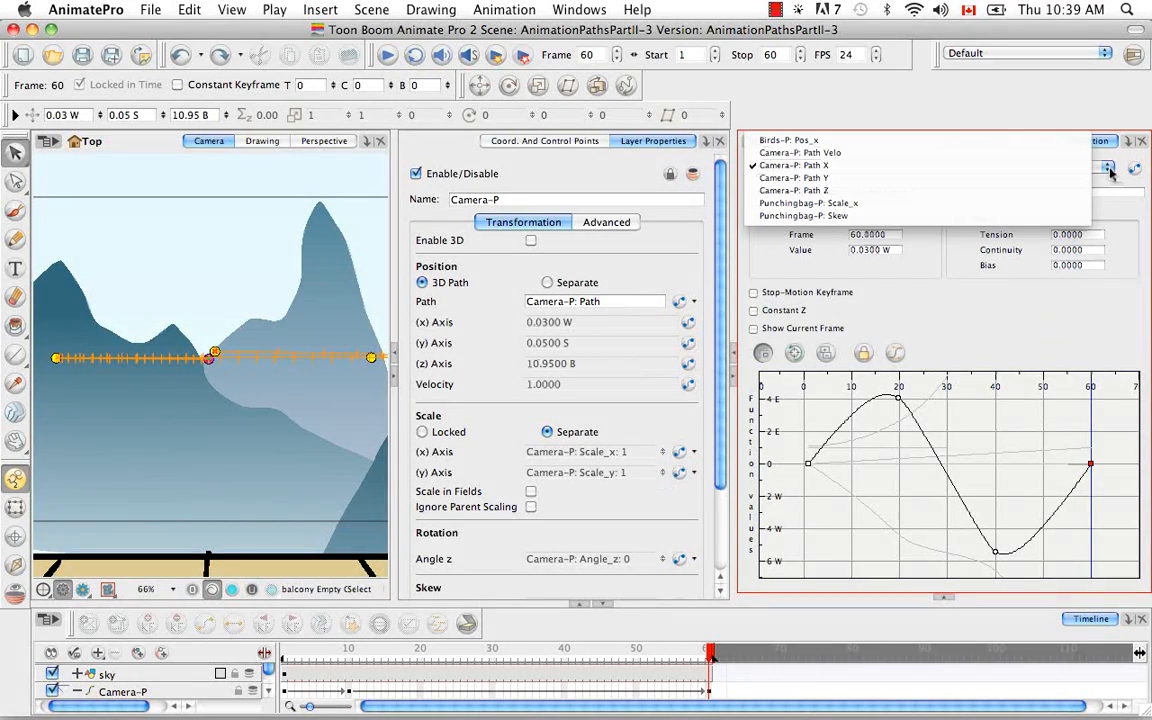
{"action": "left_click", "coordinate": [1006, 152]}
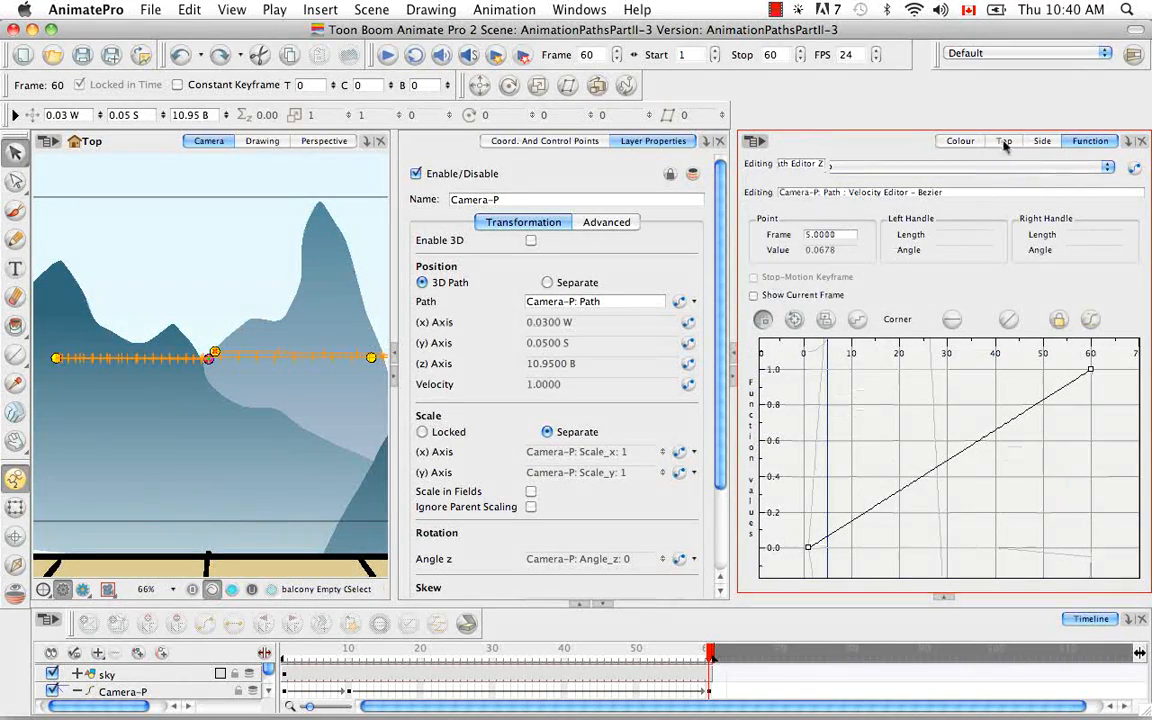
{"action": "left_click", "coordinate": [946, 463]}
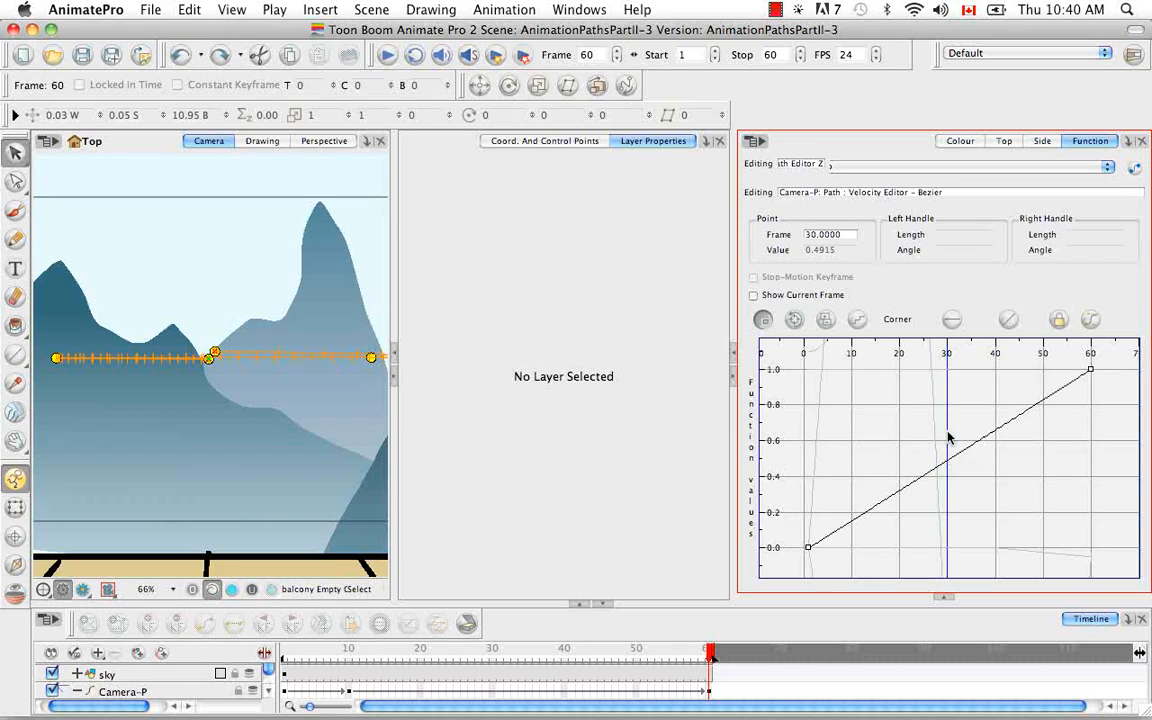
{"action": "left_click", "coordinate": [826, 320]}
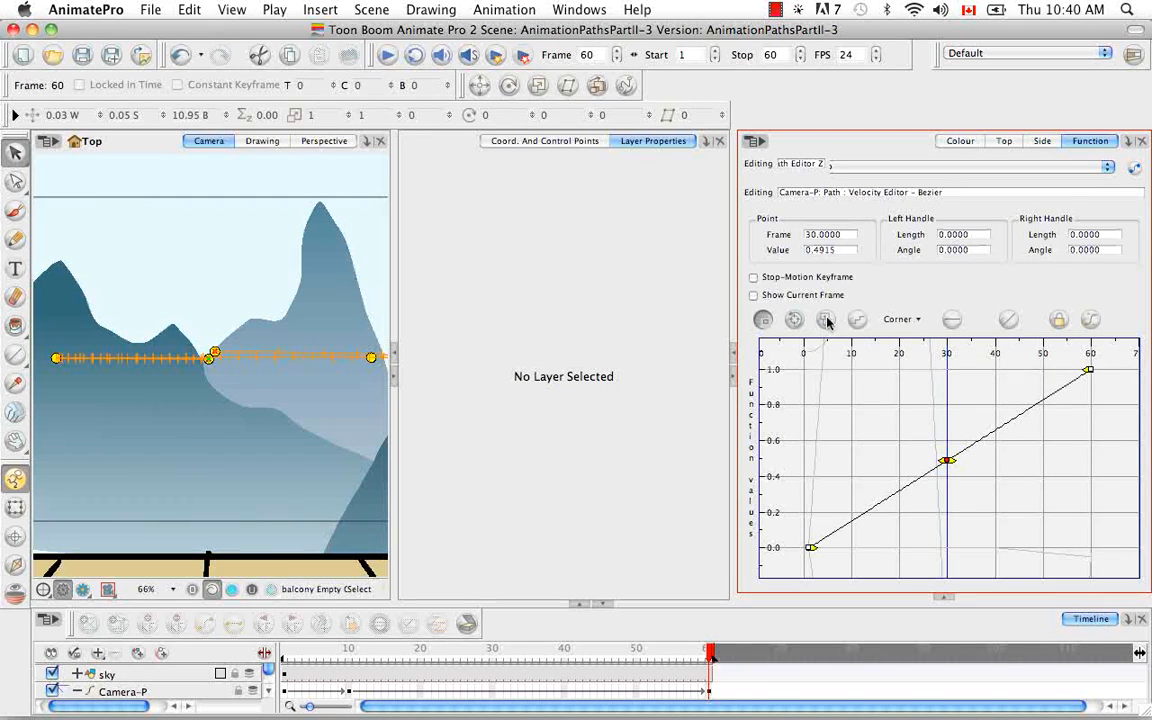
{"action": "left_click", "coordinate": [754, 296]}
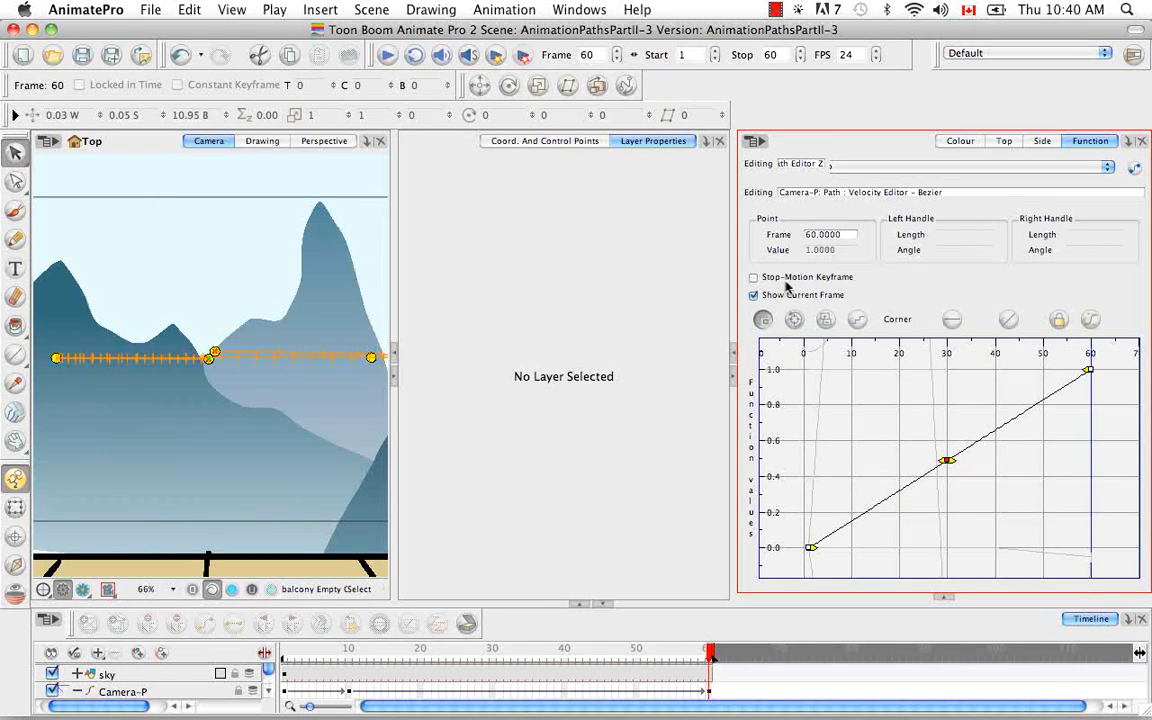
Try the stop-motion option on the frame 30 velocity keyframe, play the scene and turn the option back off
{"action": "left_click", "coordinate": [753, 279]}
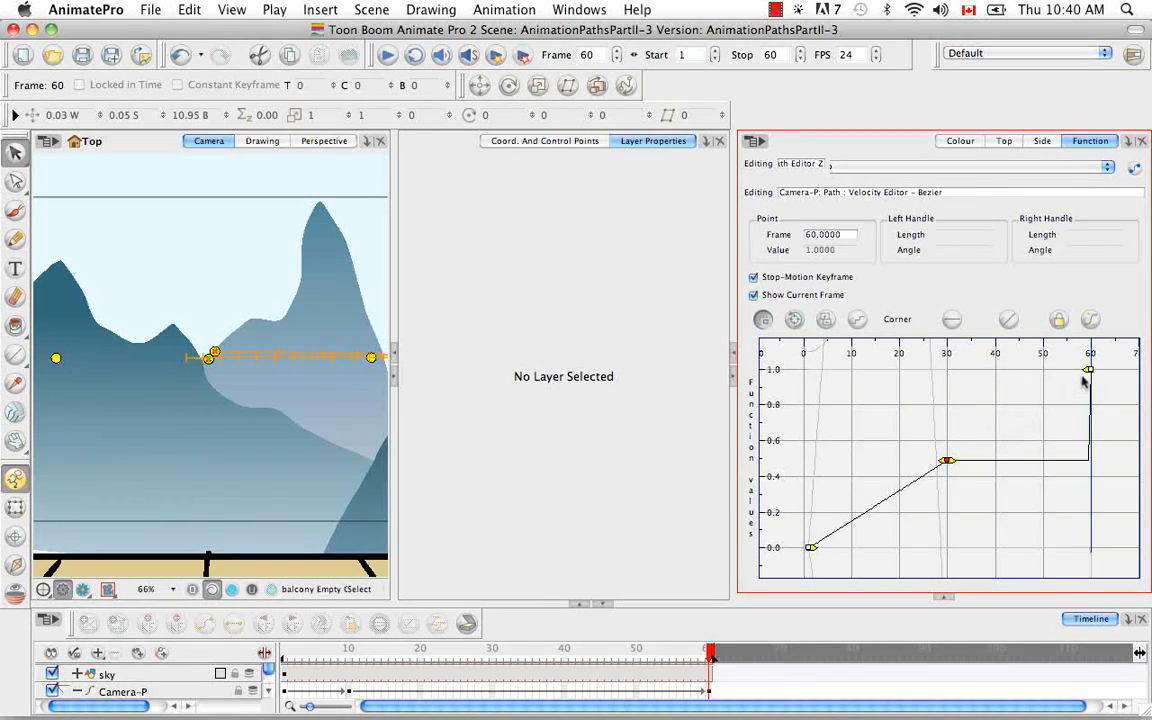
{"action": "left_click", "coordinate": [388, 57]}
{"action": "left_click", "coordinate": [754, 277]}
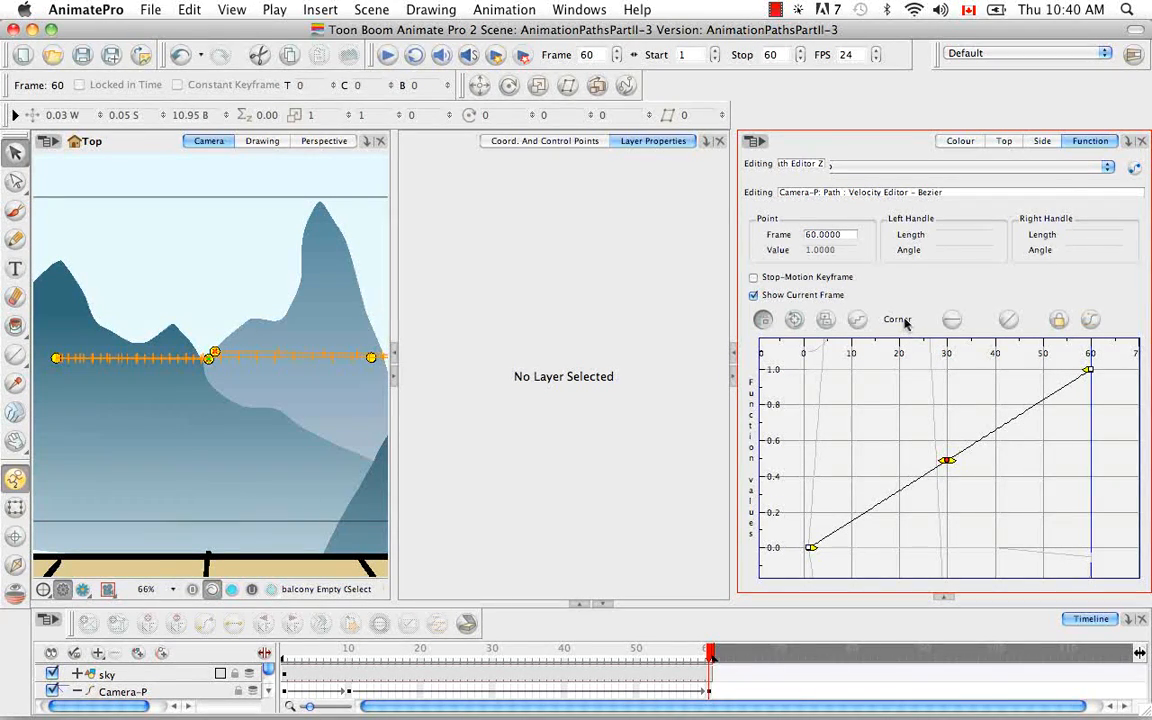
Extend both handles of the frame 30 velocity keyframe nearly horizontally to lengths of about 20, and nudge its value to 0.4966
{"action": "left_click_drag", "start_coordinate": [953, 465], "coordinate": [1040, 457]}
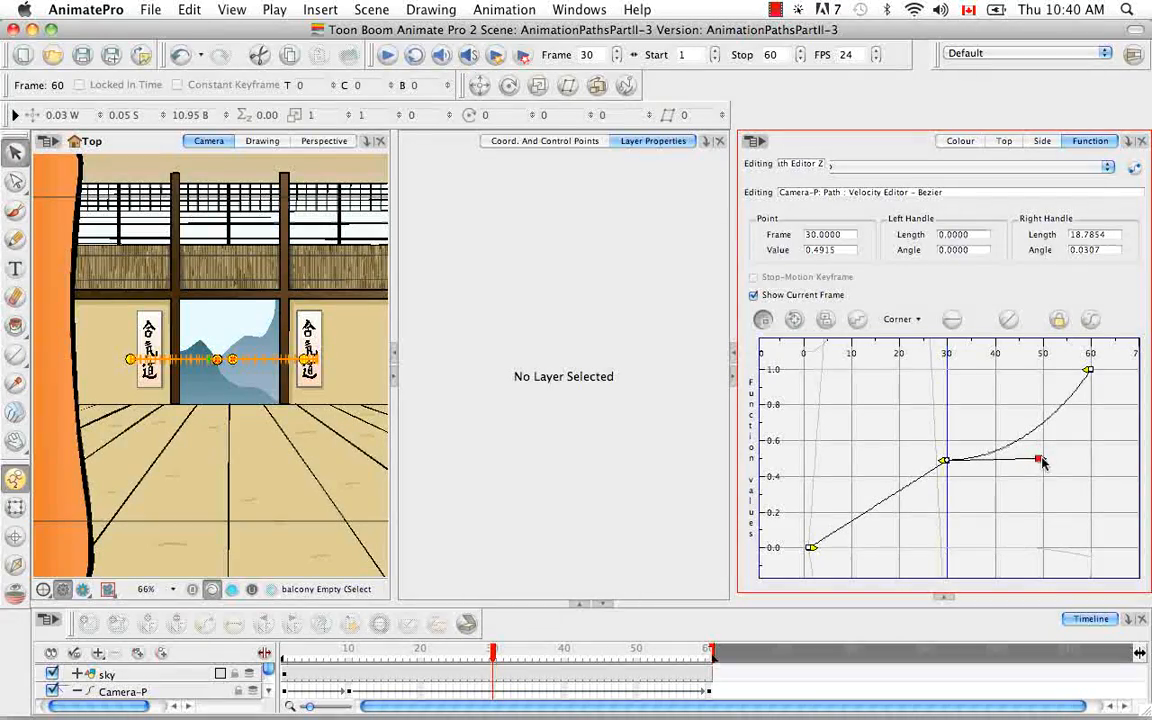
{"action": "left_click_drag", "start_coordinate": [944, 462], "coordinate": [848, 465]}
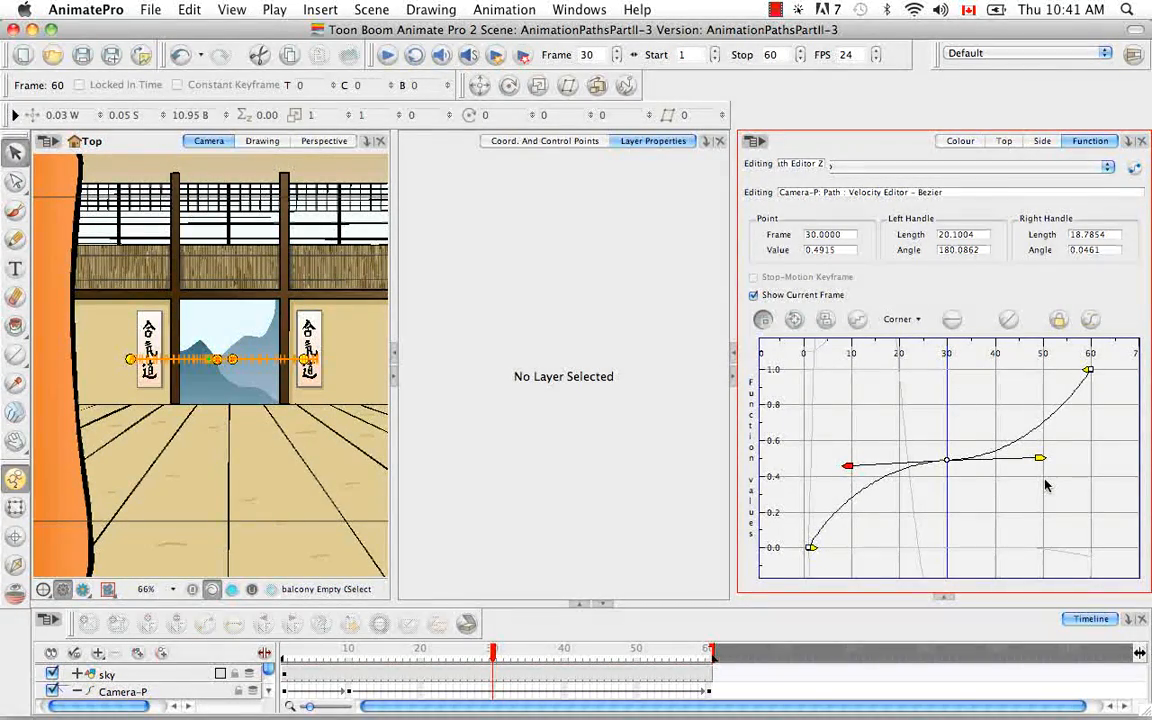
{"action": "mouse_move", "coordinate": [1040, 460]}
{"action": "left_mouse_down"}
{"action": "mouse_move", "coordinate": [1023, 522]}
{"action": "mouse_move", "coordinate": [1005, 419]}
{"action": "mouse_move", "coordinate": [1022, 514]}
{"action": "mouse_move", "coordinate": [1035, 465]}
{"action": "mouse_move", "coordinate": [1045, 467]}
{"action": "left_mouse_up"}
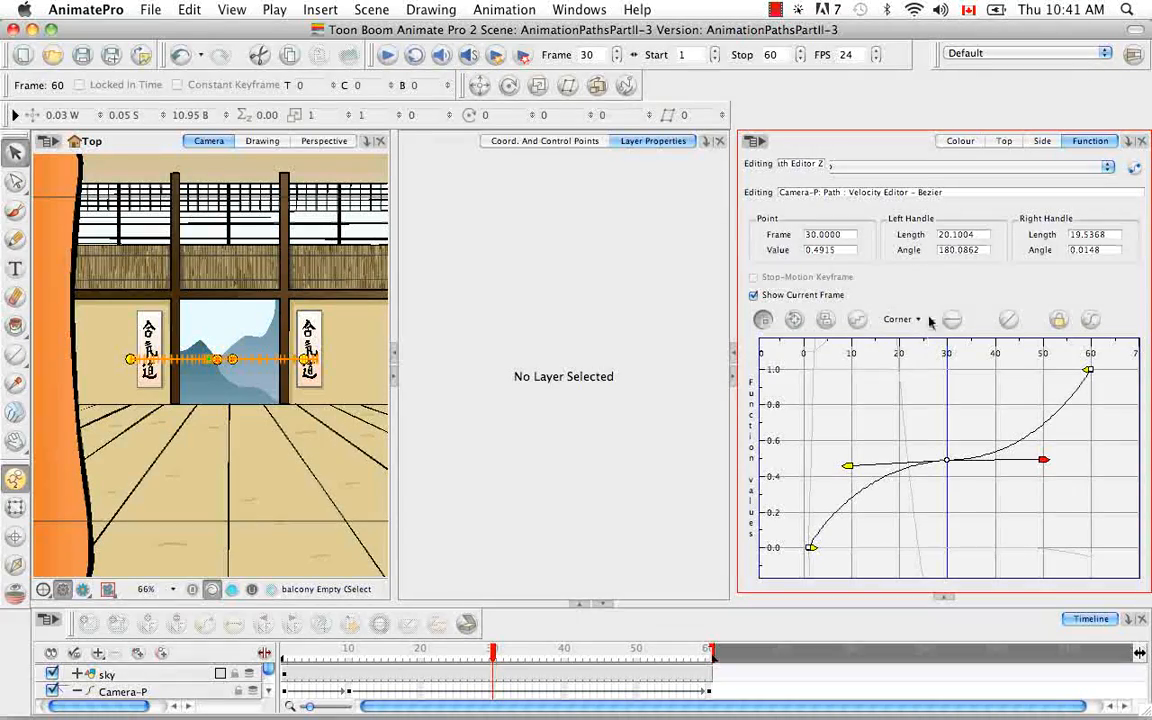
{"action": "left_click_drag", "start_coordinate": [949, 465], "coordinate": [950, 462]}
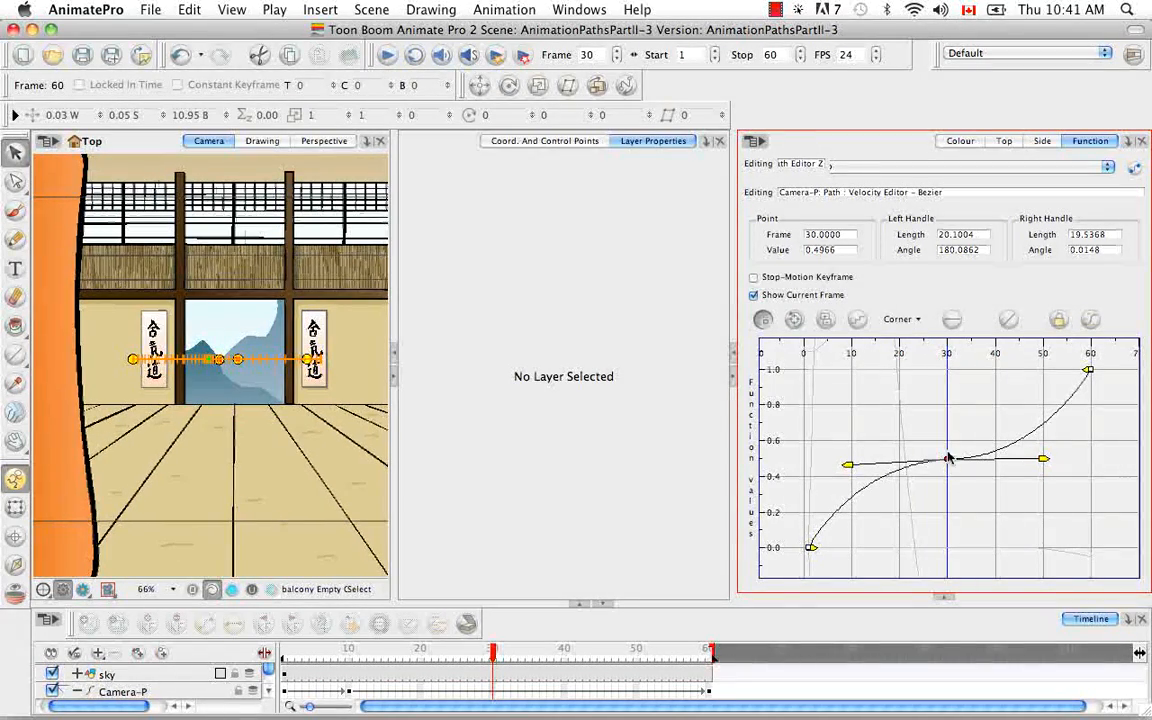
Set the frame 30 velocity keyframe to Straight and try adjusting its handles, shortening and angling the right one to about 4.7 long
{"action": "left_click", "coordinate": [915, 320]}
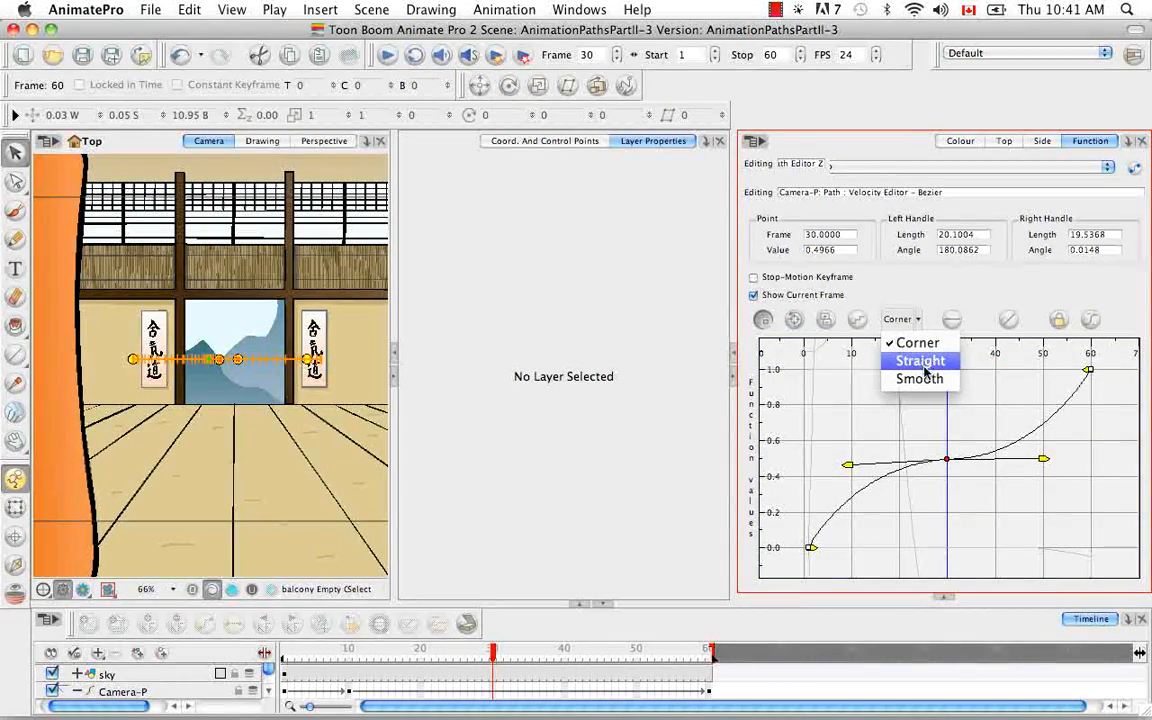
{"action": "left_click", "coordinate": [920, 361]}
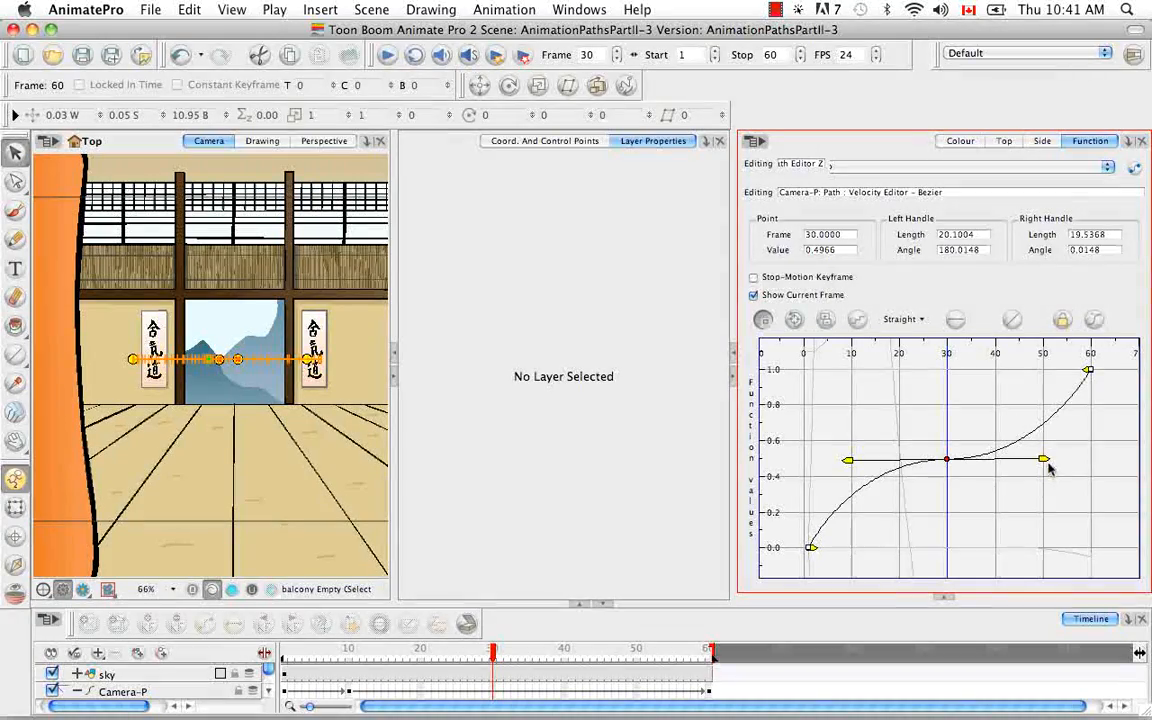
{"action": "mouse_move", "coordinate": [1043, 458]}
{"action": "left_mouse_down"}
{"action": "mouse_move", "coordinate": [1040, 420]}
{"action": "mouse_move", "coordinate": [1035, 483]}
{"action": "mouse_move", "coordinate": [1036, 438]}
{"action": "mouse_move", "coordinate": [1038, 463]}
{"action": "mouse_move", "coordinate": [1008, 513]}
{"action": "mouse_move", "coordinate": [1031, 461]}
{"action": "mouse_move", "coordinate": [958, 461]}
{"action": "mouse_move", "coordinate": [1051, 461]}
{"action": "left_mouse_up"}
{"action": "mouse_move", "coordinate": [846, 462]}
{"action": "left_mouse_down"}
{"action": "mouse_move", "coordinate": [918, 460]}
{"action": "mouse_move", "coordinate": [852, 463]}
{"action": "left_mouse_up"}
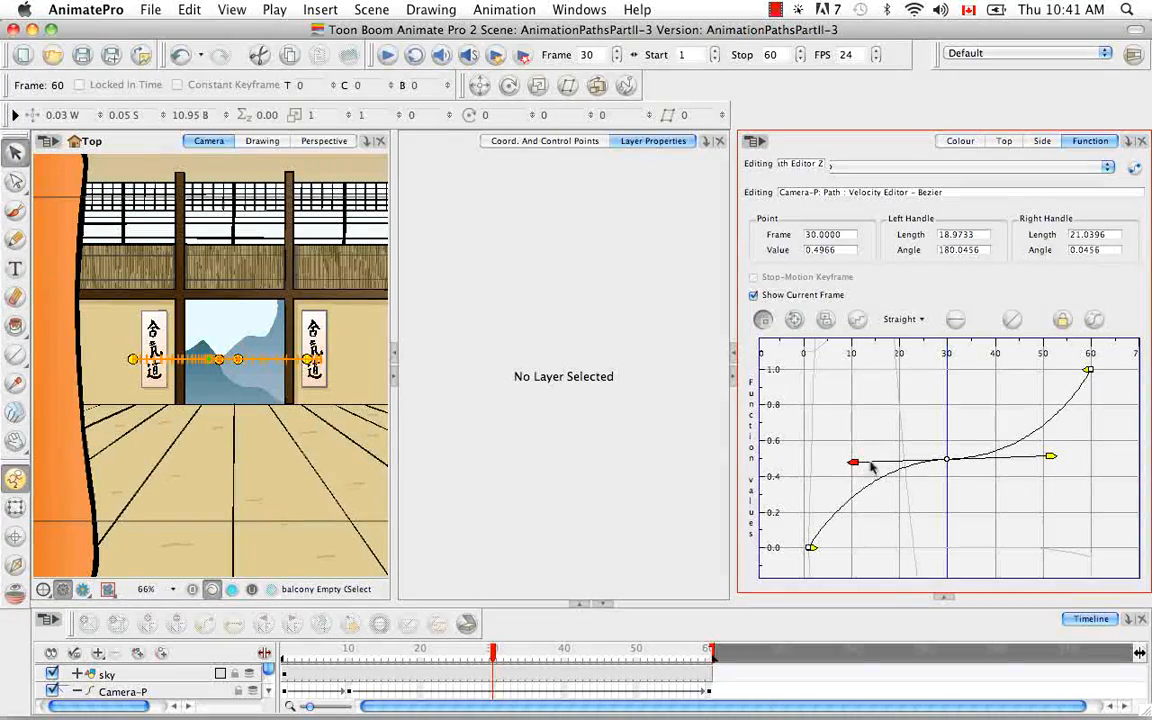
{"action": "left_click_drag", "start_coordinate": [1048, 457], "coordinate": [973, 489]}
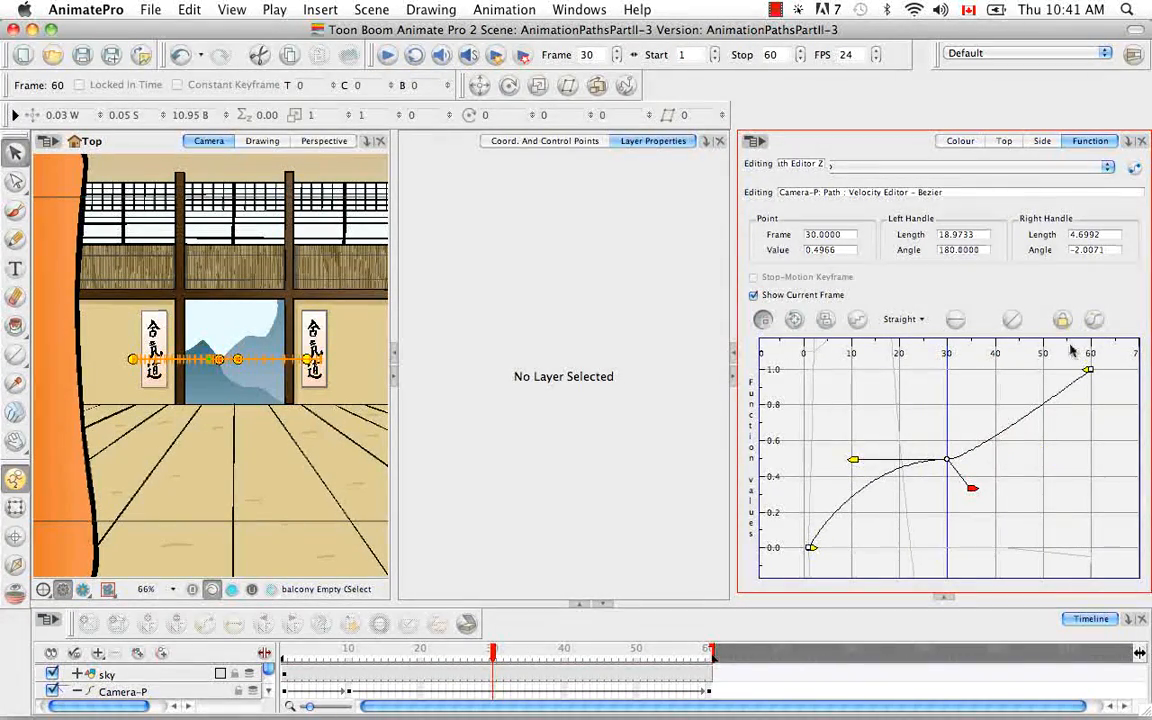
Set the frame 30 velocity keyframe to Smooth and extend its handles nearly horizontally to lengths of about 19.5
{"action": "left_click", "coordinate": [946, 461]}
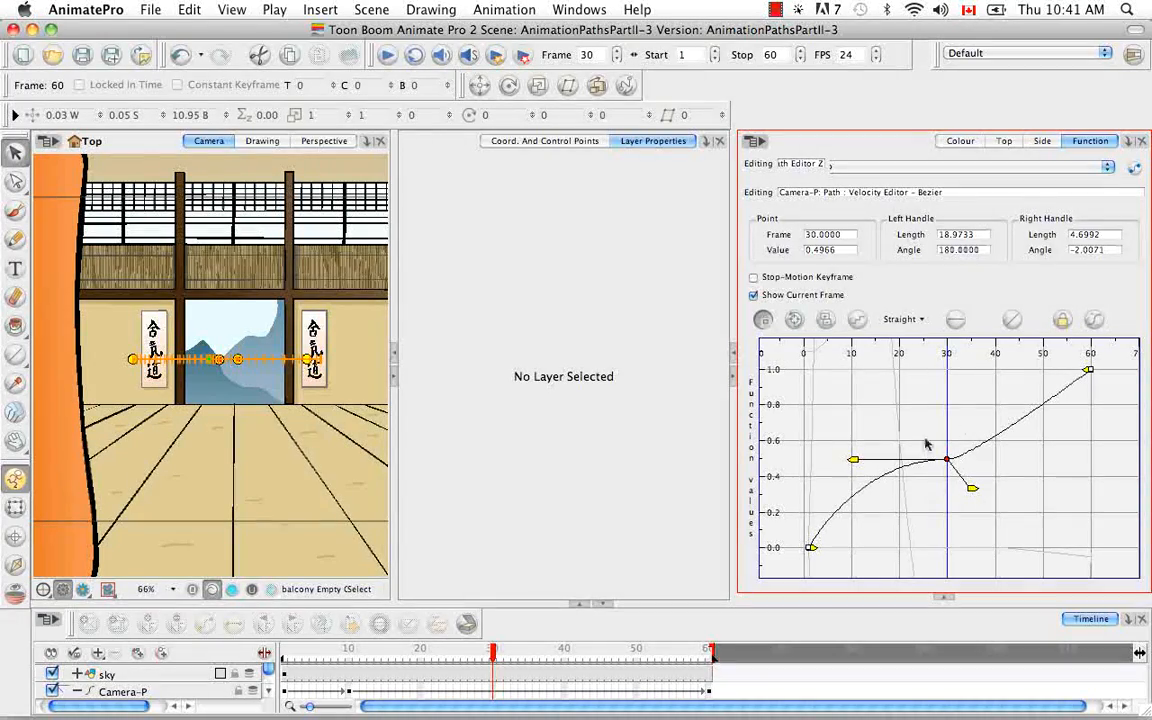
{"action": "left_click", "coordinate": [903, 319]}
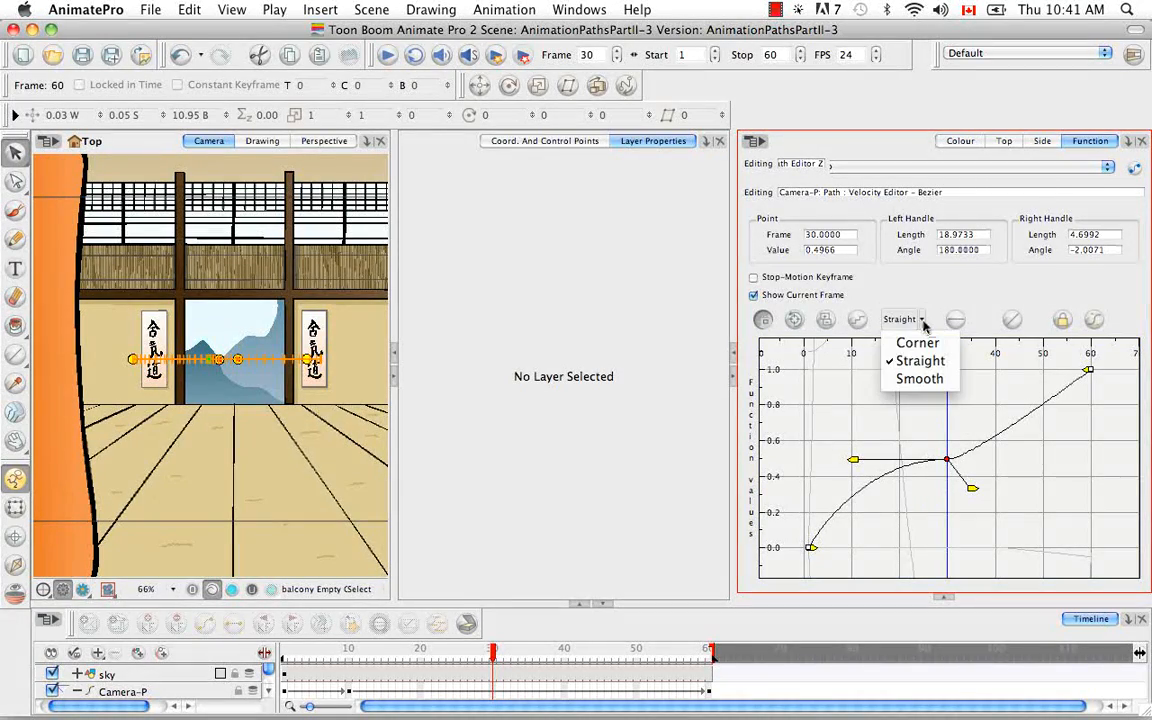
{"action": "left_click", "coordinate": [918, 378]}
{"action": "left_click_drag", "start_coordinate": [921, 461], "coordinate": [855, 455]}
{"action": "left_click_drag", "start_coordinate": [1042, 463], "coordinate": [1043, 459]}
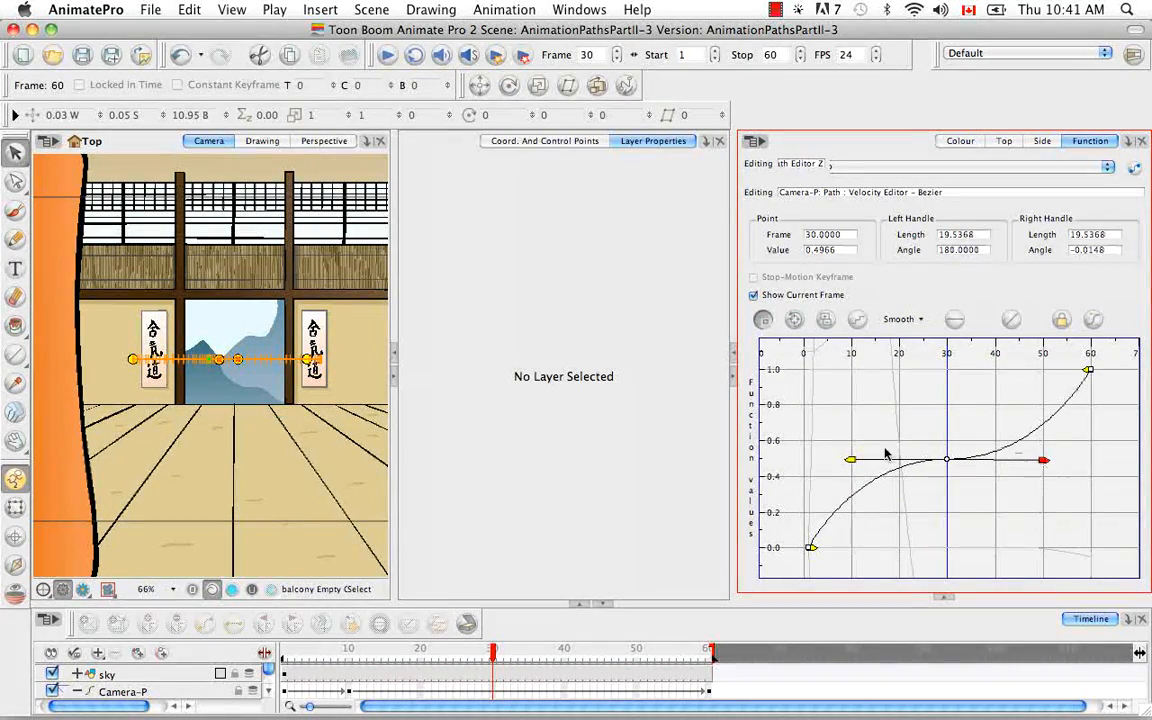
{"action": "left_click", "coordinate": [921, 320]}
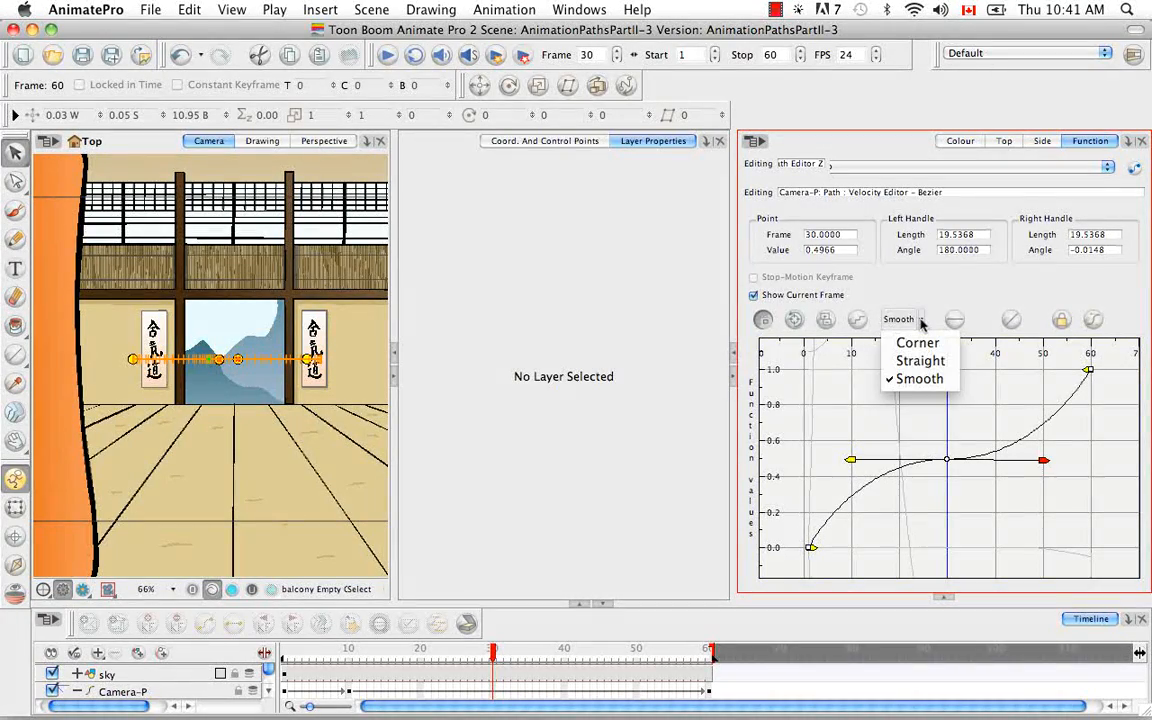
{"action": "left_click", "coordinate": [935, 308]}
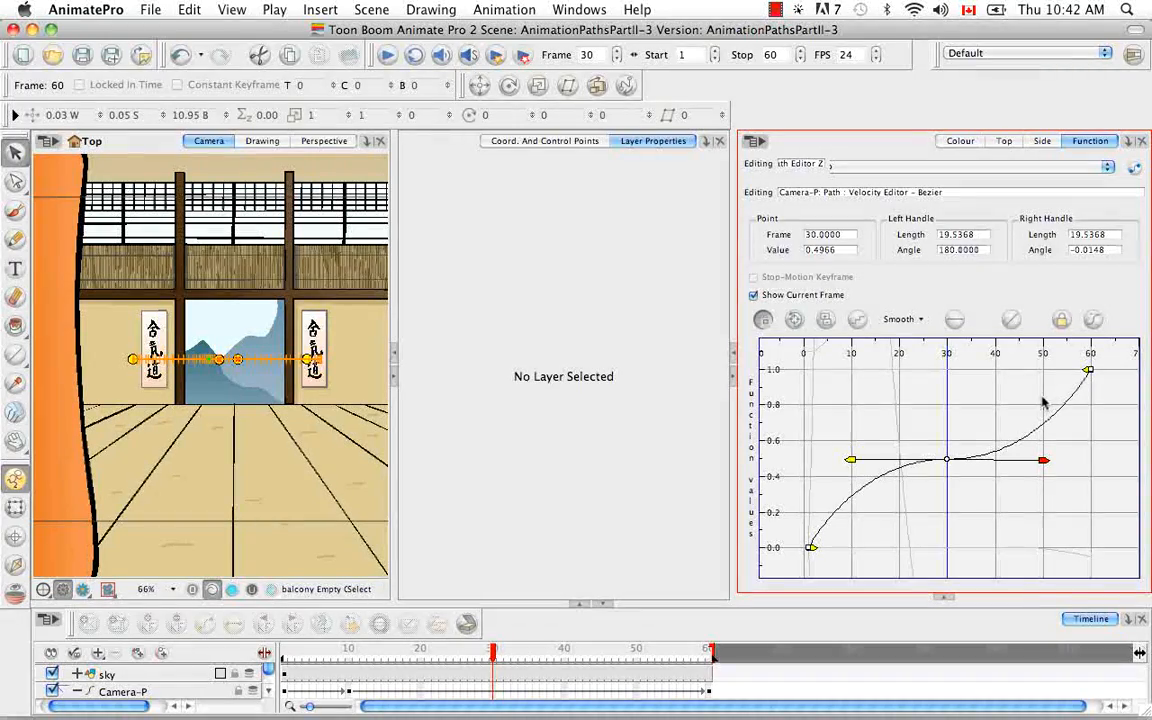
{"action": "left_click", "coordinate": [922, 320]}
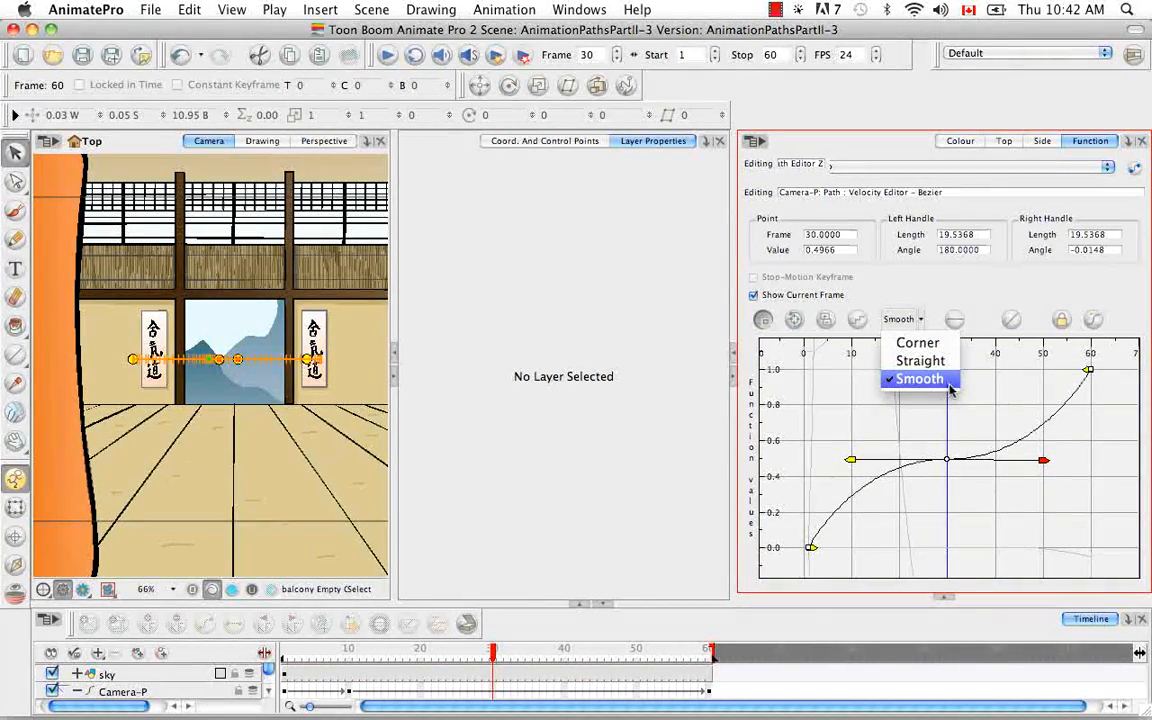
{"action": "left_click", "coordinate": [955, 391]}
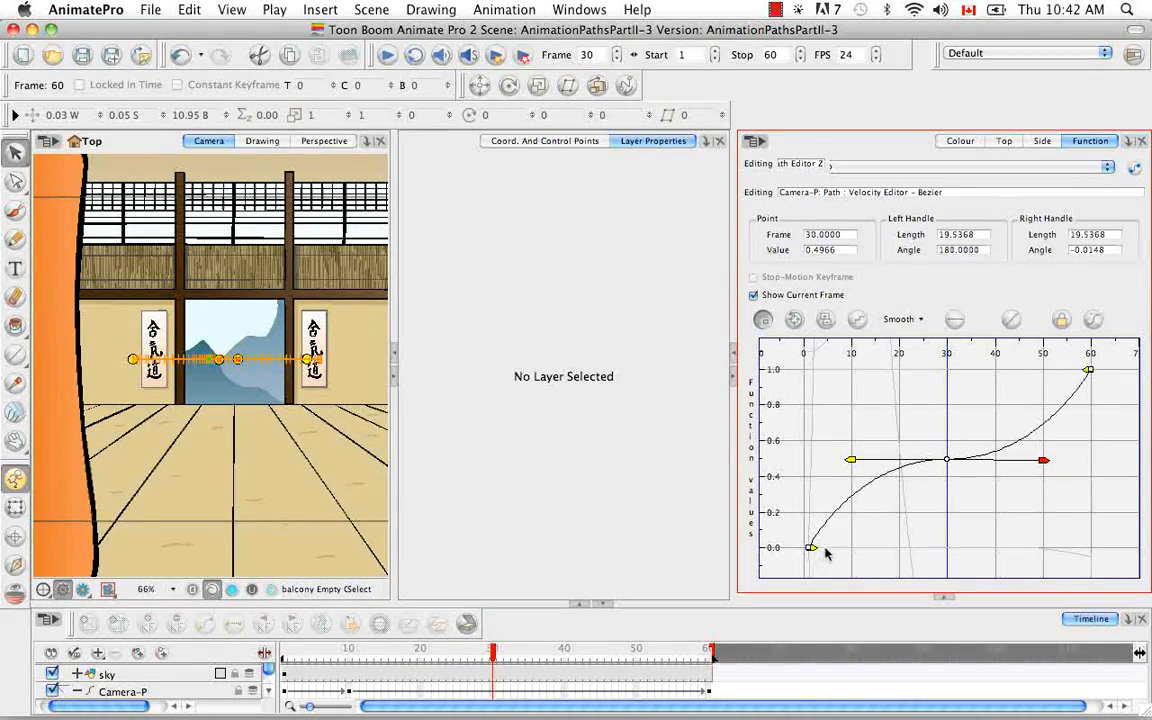
Play the scene forward to check the camera's speed change around the frame 30 velocity keyframe
{"action": "left_click", "coordinate": [945, 461]}
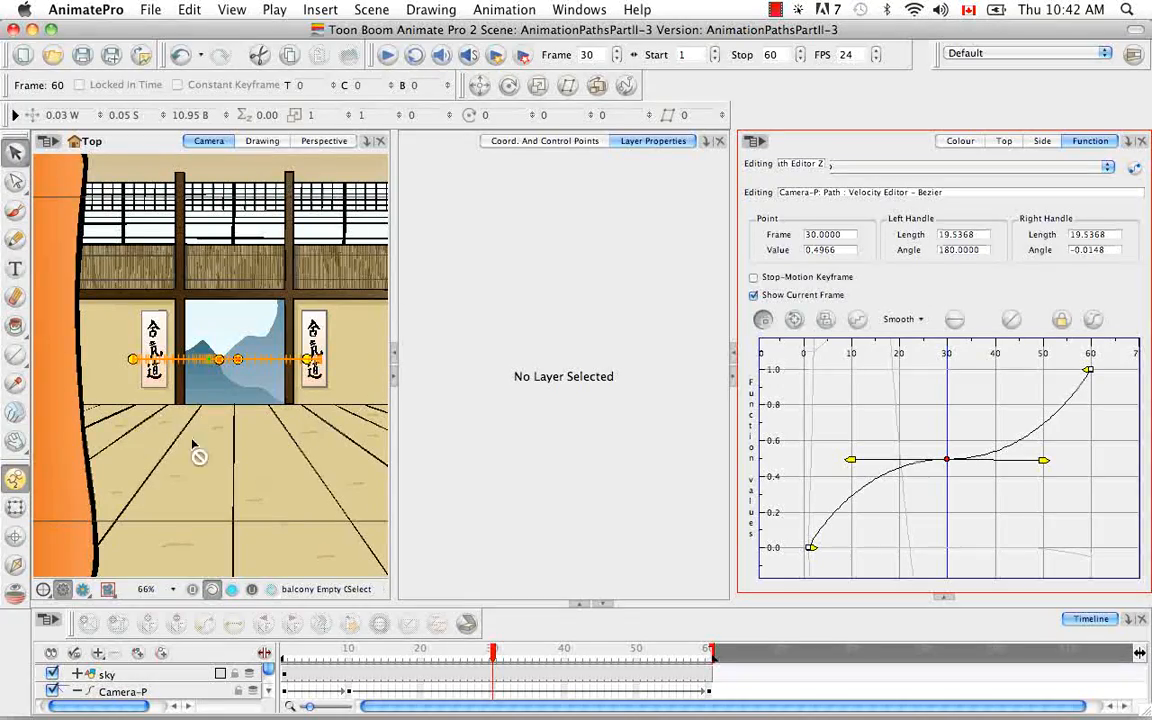
{"action": "left_click", "coordinate": [388, 56]}
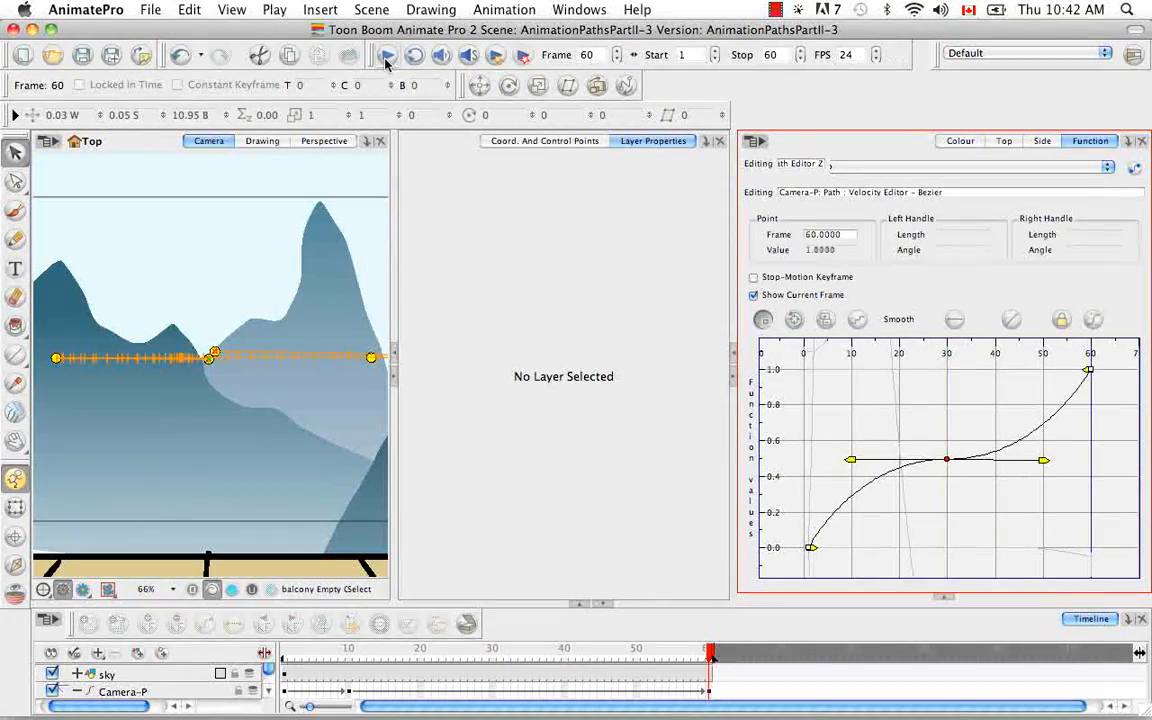
View the camera path's spacing from the Top view and undo the handle edits on the frame 30 velocity keyframe
{"action": "left_click", "coordinate": [1004, 141]}
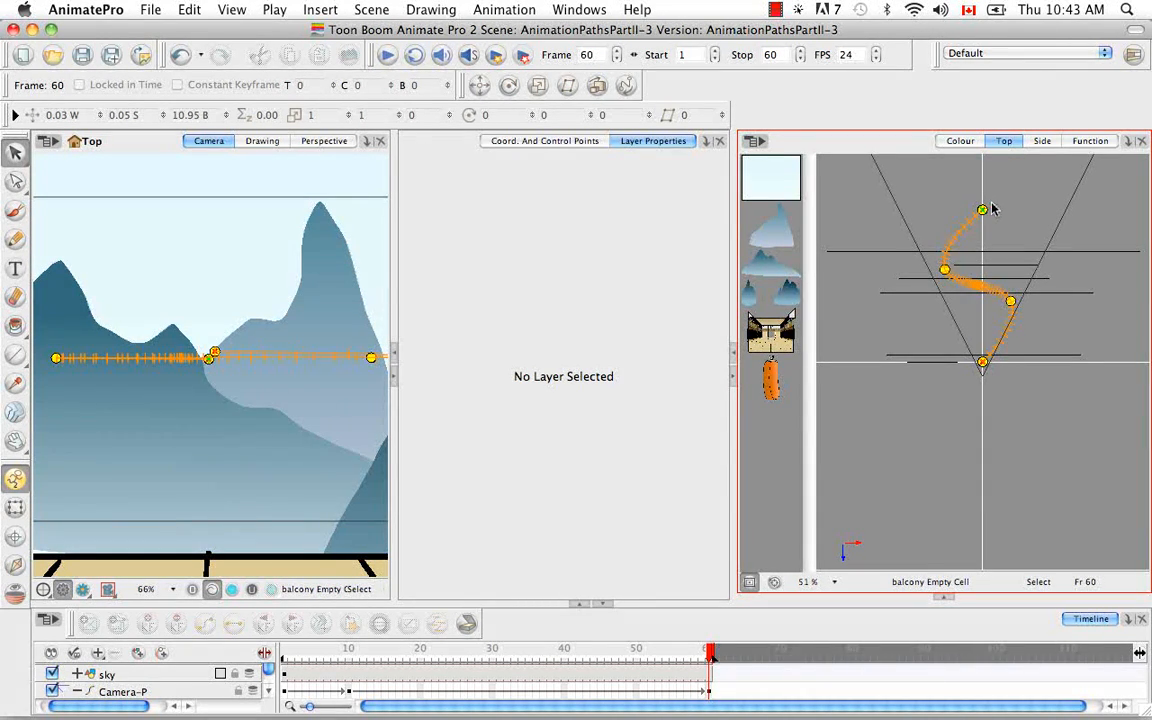
{"action": "left_click", "coordinate": [1090, 141]}
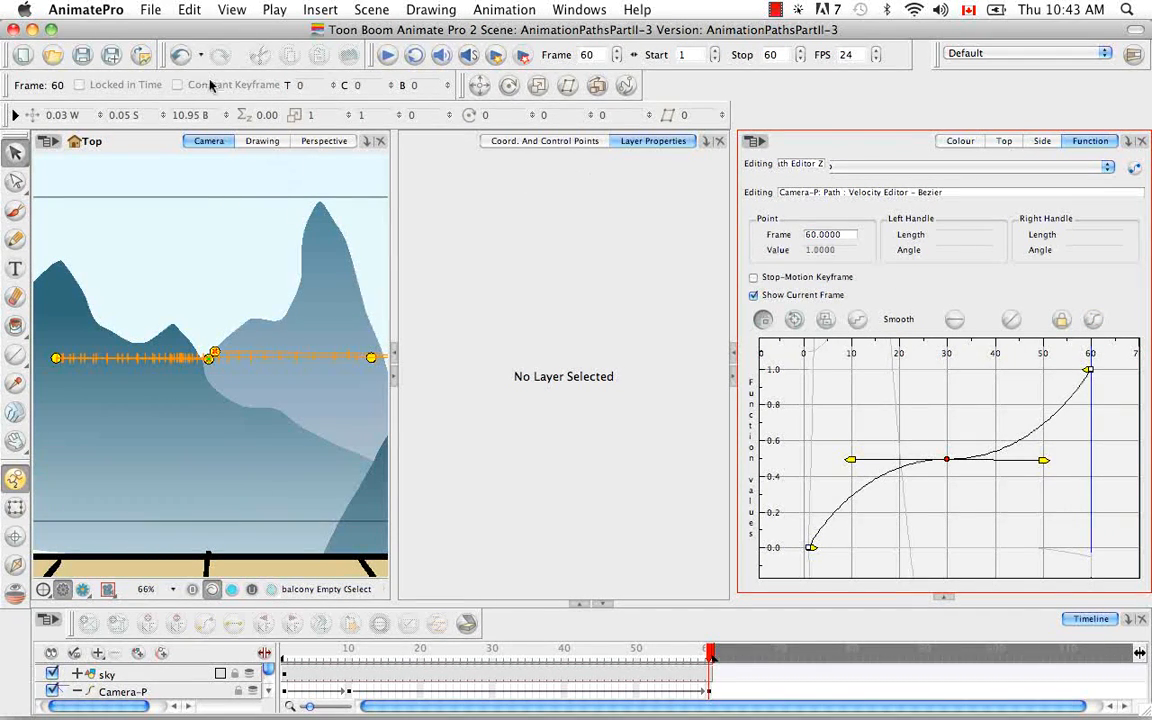
{"action": "left_click", "coordinate": [181, 57]}
{"action": "left_click", "coordinate": [181, 57]}
{"action": "left_click", "coordinate": [180, 57]}
{"action": "left_click", "coordinate": [180, 57]}
{"action": "left_click", "coordinate": [179, 58]}
{"action": "left_click", "coordinate": [178, 62]}
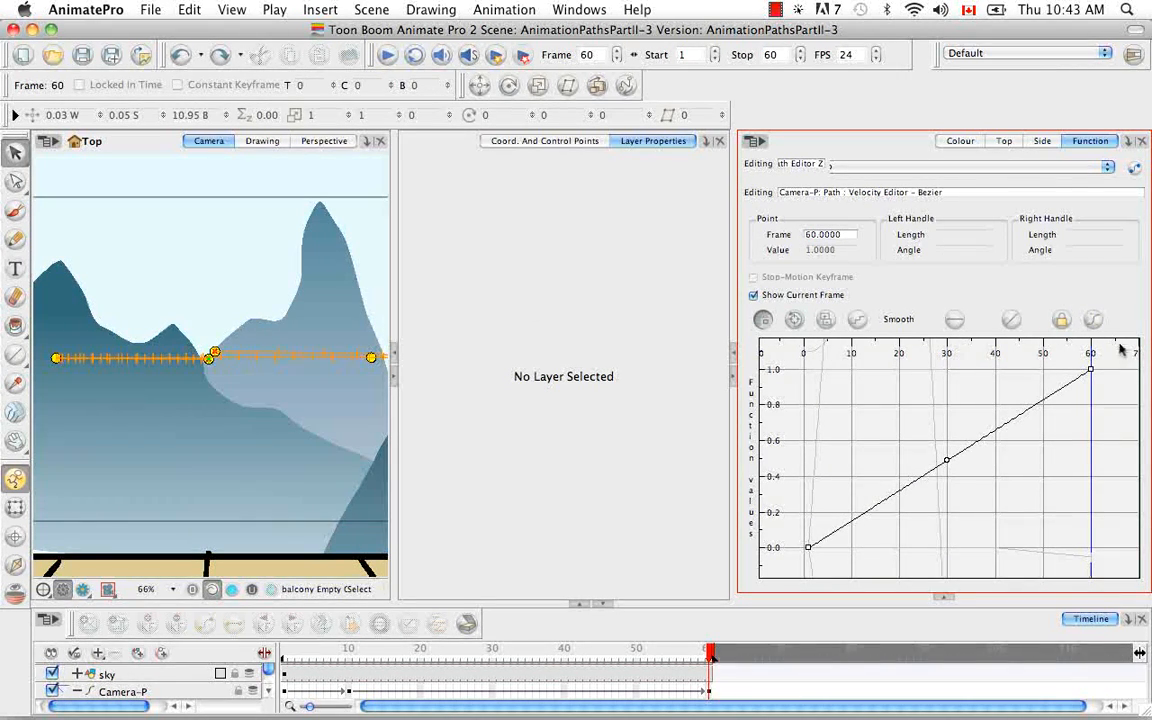
Apply hold values to the Camera-P velocity curve from frame 1 to 60 with a step of 2
{"action": "left_click", "coordinate": [857, 320]}
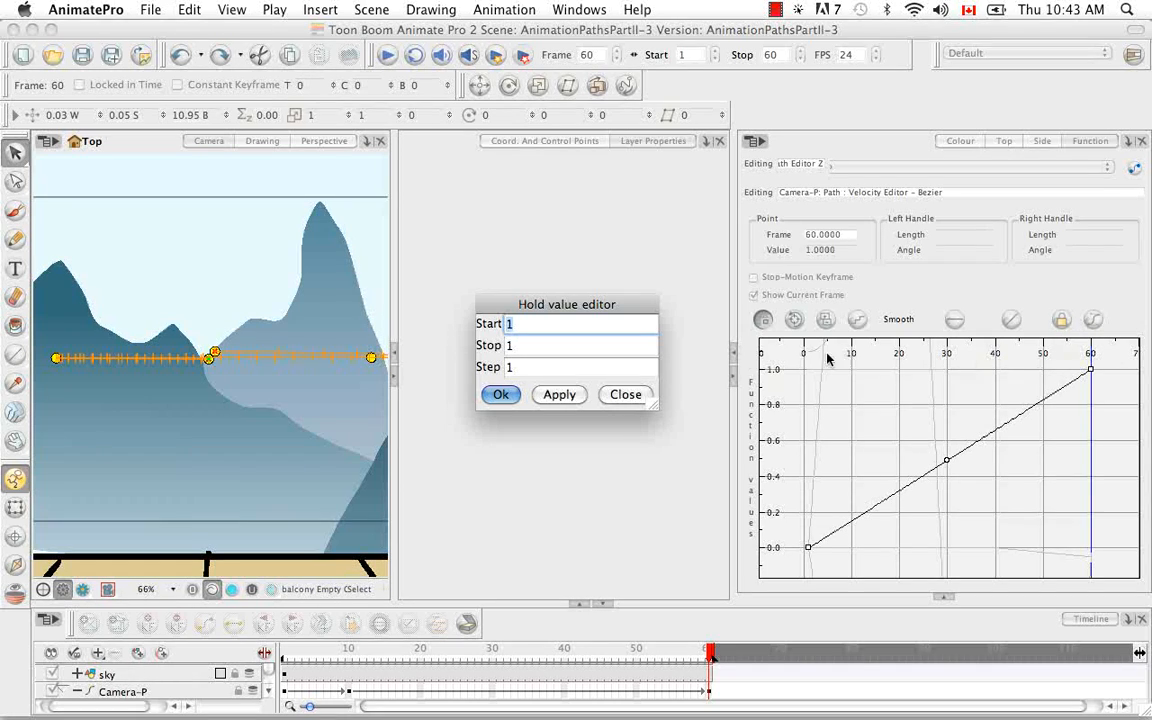
{"action": "key", "text": "Tab"}
{"action": "type", "text": "60"}
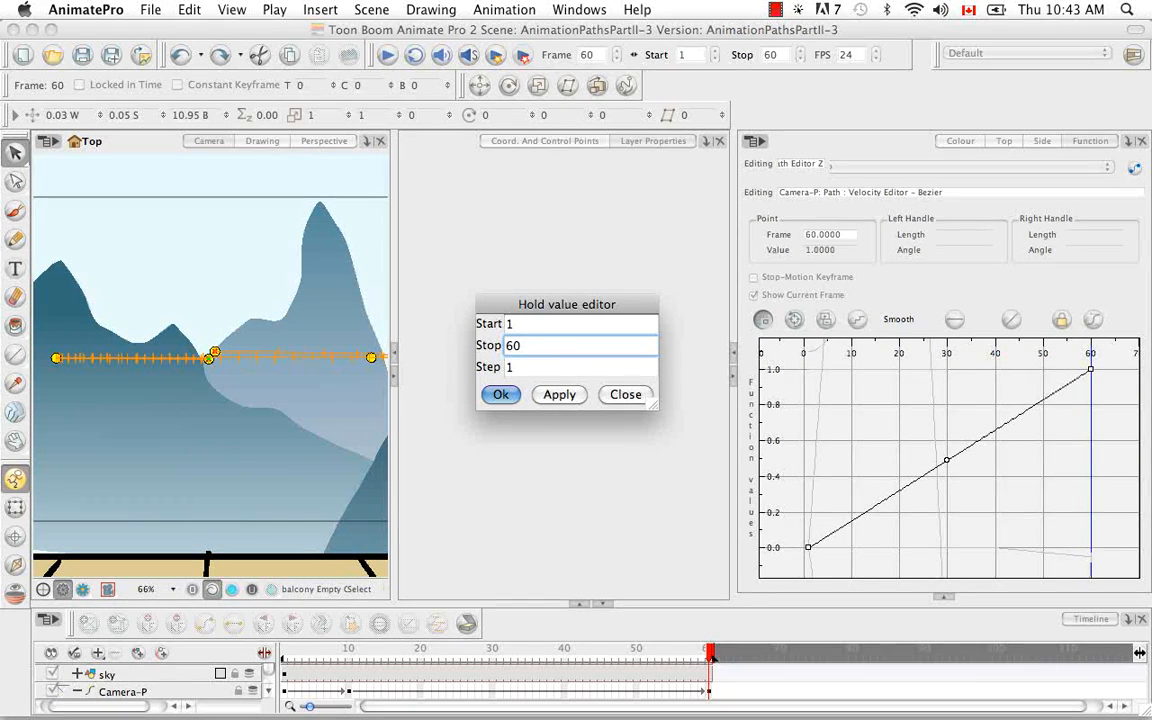
{"action": "key", "text": "Tab"}
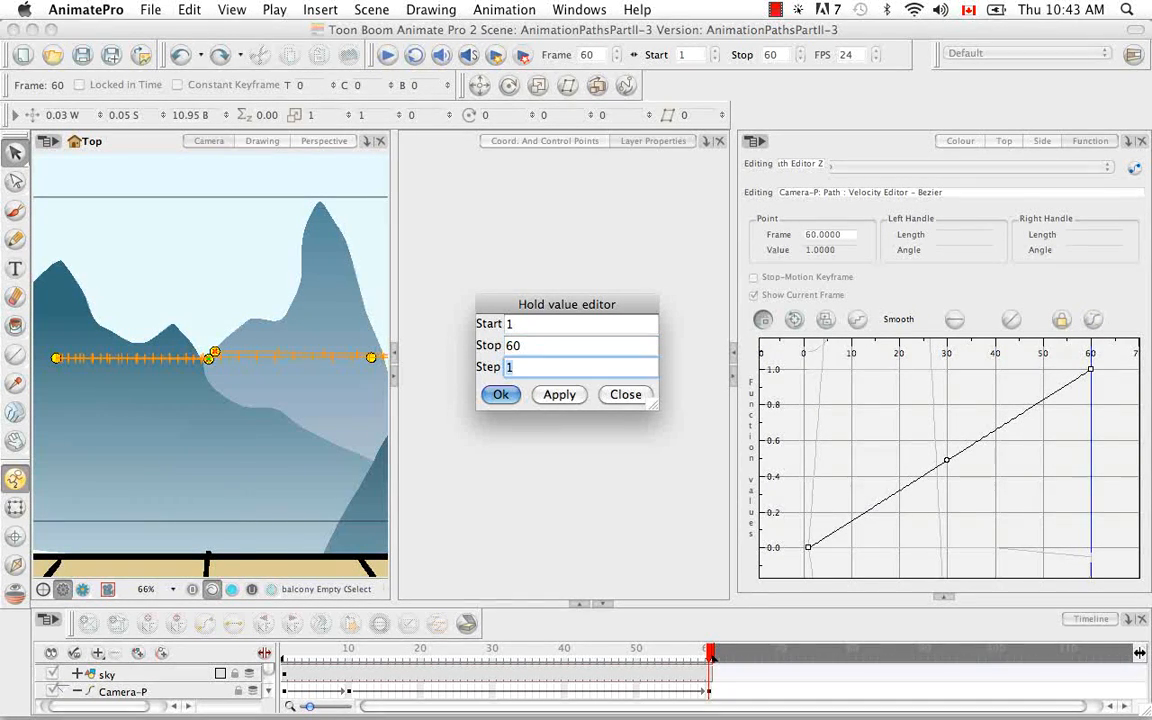
{"action": "type", "text": "2"}
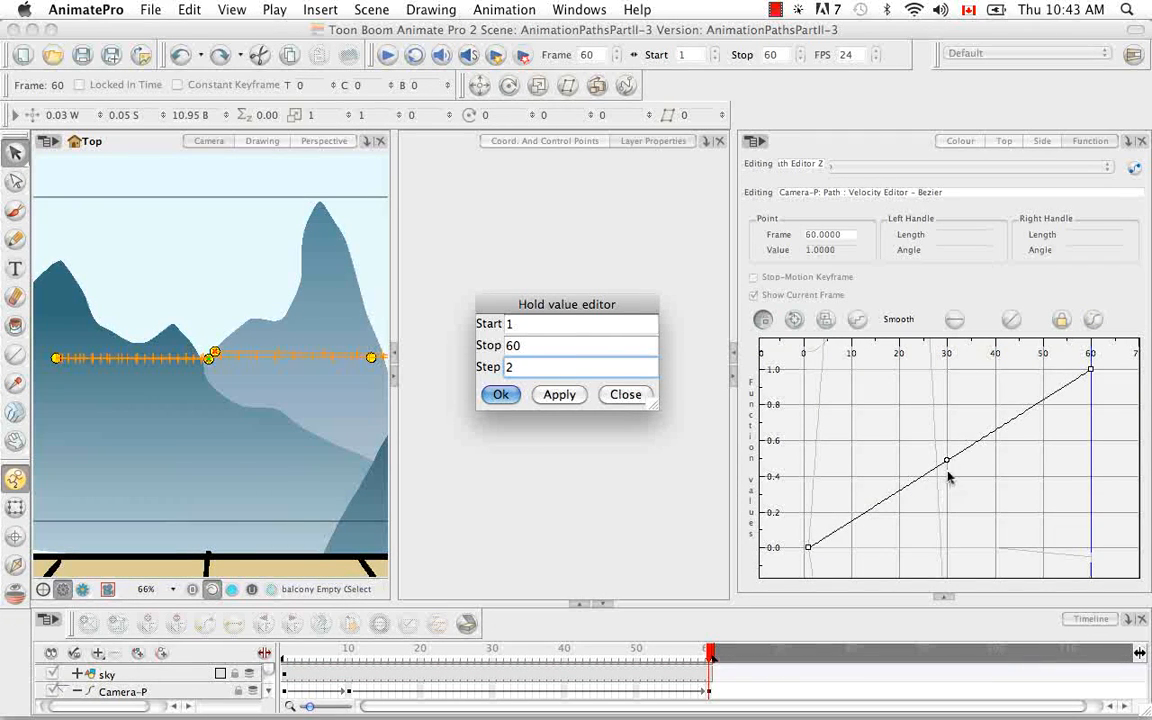
{"action": "left_click", "coordinate": [559, 394]}
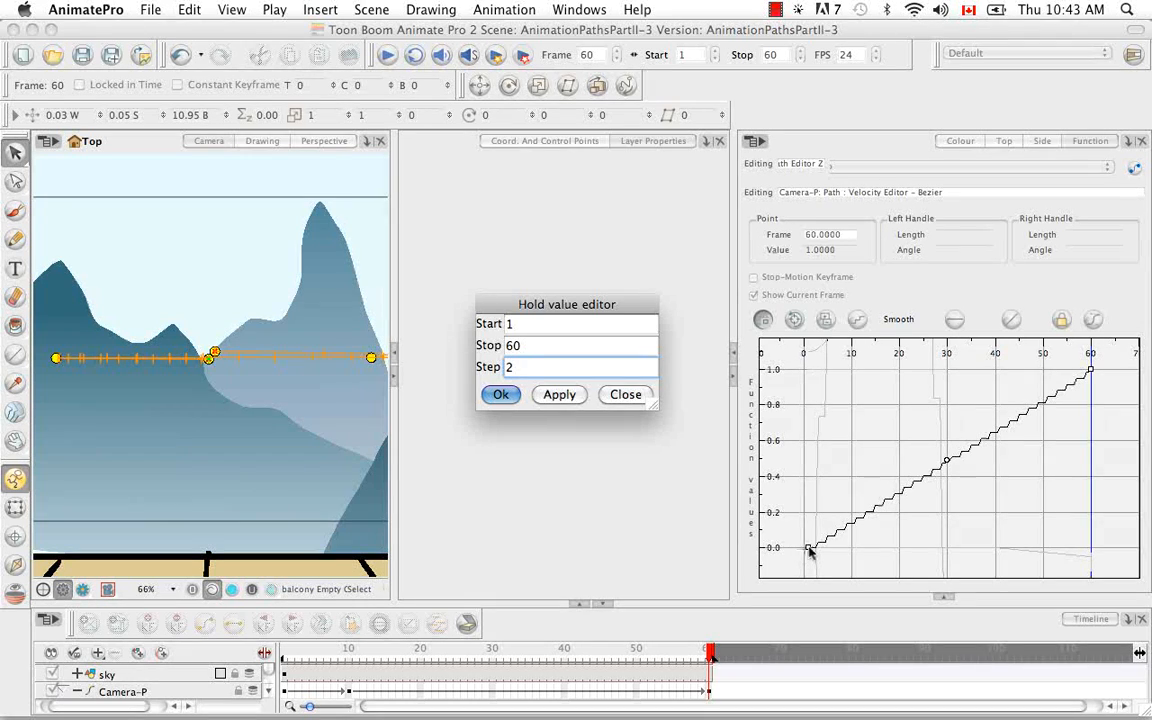
{"action": "left_click", "coordinate": [625, 394]}
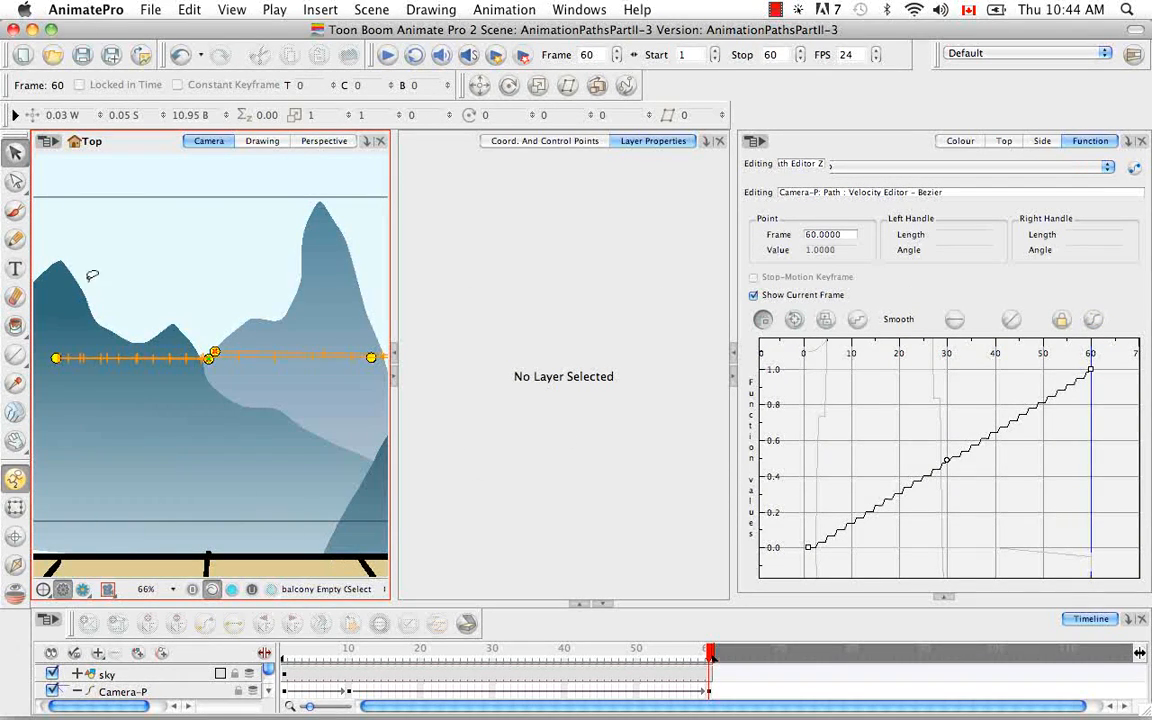
Play the scene and inspect the stepped camera path from the Top view, and undo the hold values
{"action": "left_click", "coordinate": [388, 56]}
{"action": "left_click", "coordinate": [1008, 145]}
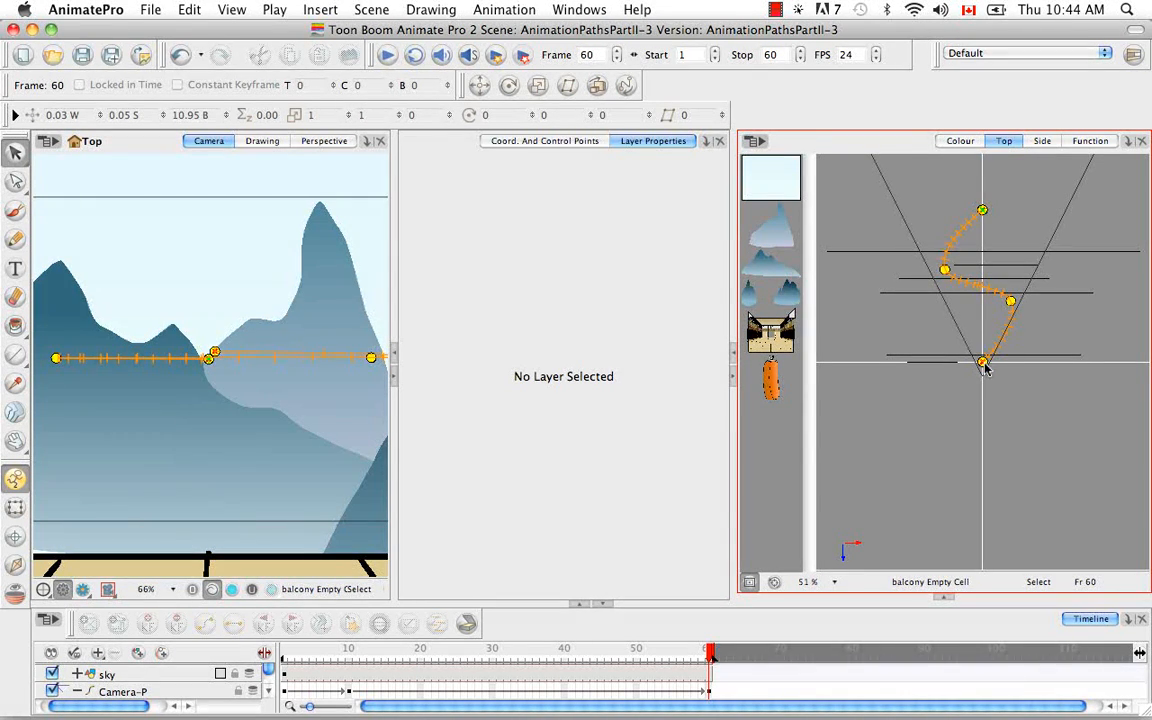
{"action": "left_click", "coordinate": [1089, 141]}
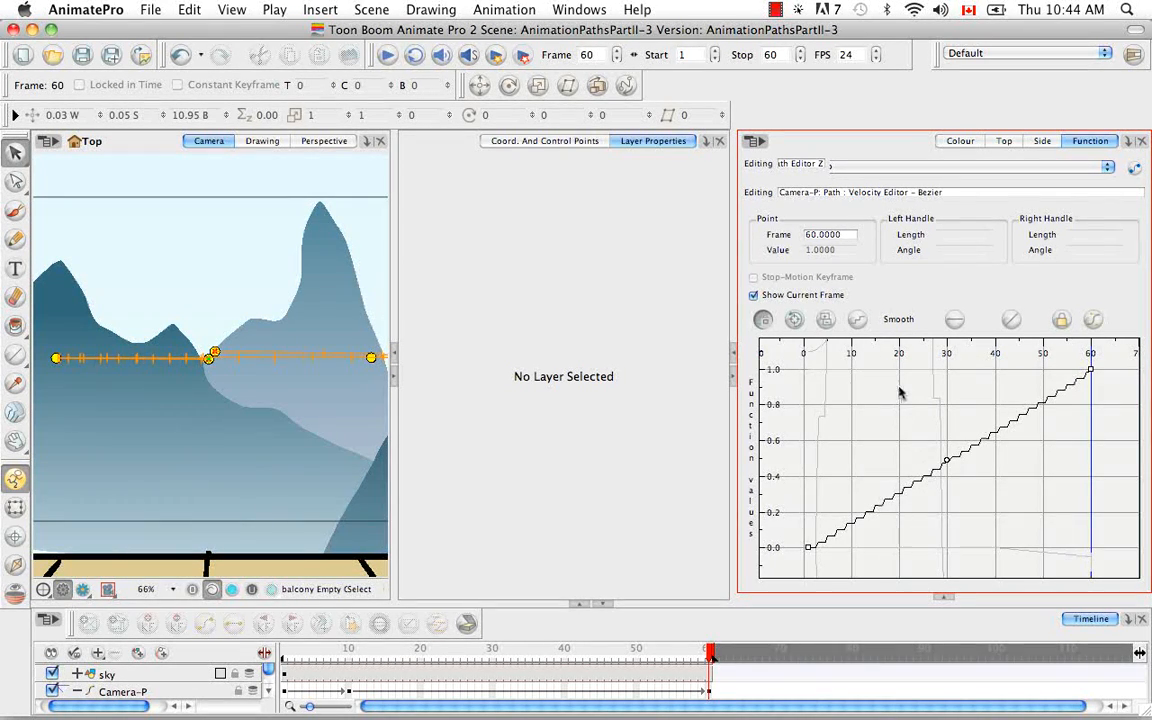
{"action": "key", "text": "super+z"}
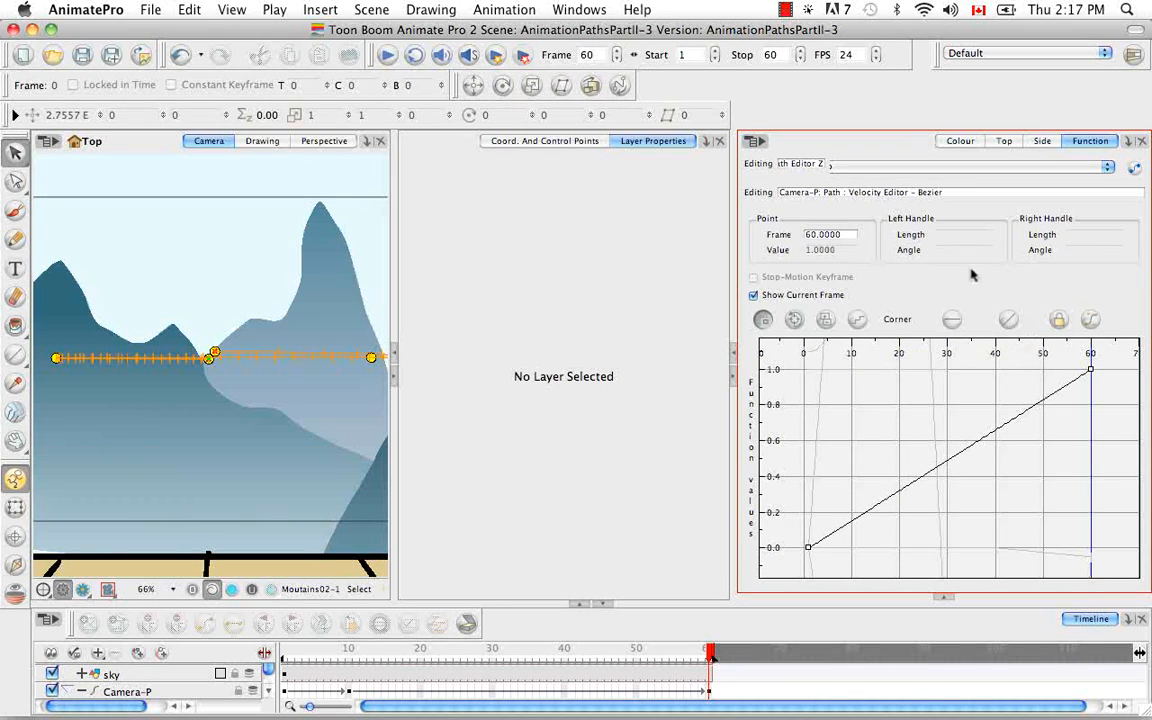
Display the Birds-P Pos_x curve and select its keyframe at frame 20
{"action": "left_click", "coordinate": [1108, 168]}
{"action": "left_click", "coordinate": [963, 138]}
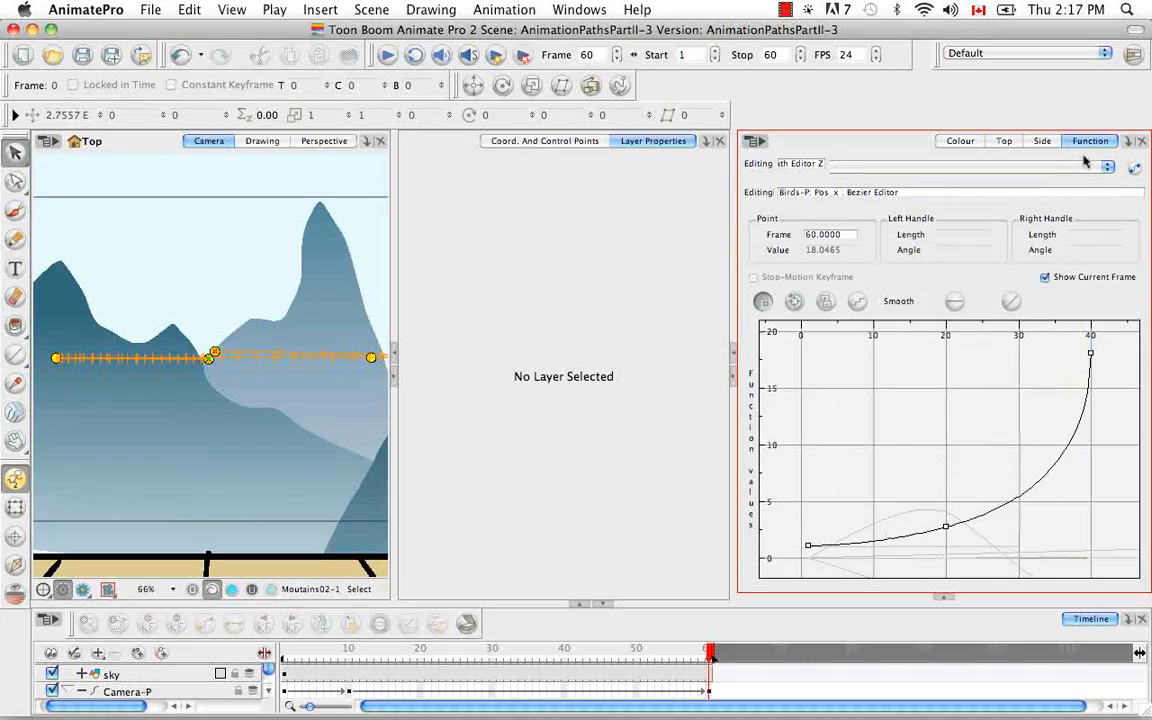
{"action": "left_click", "coordinate": [946, 528]}
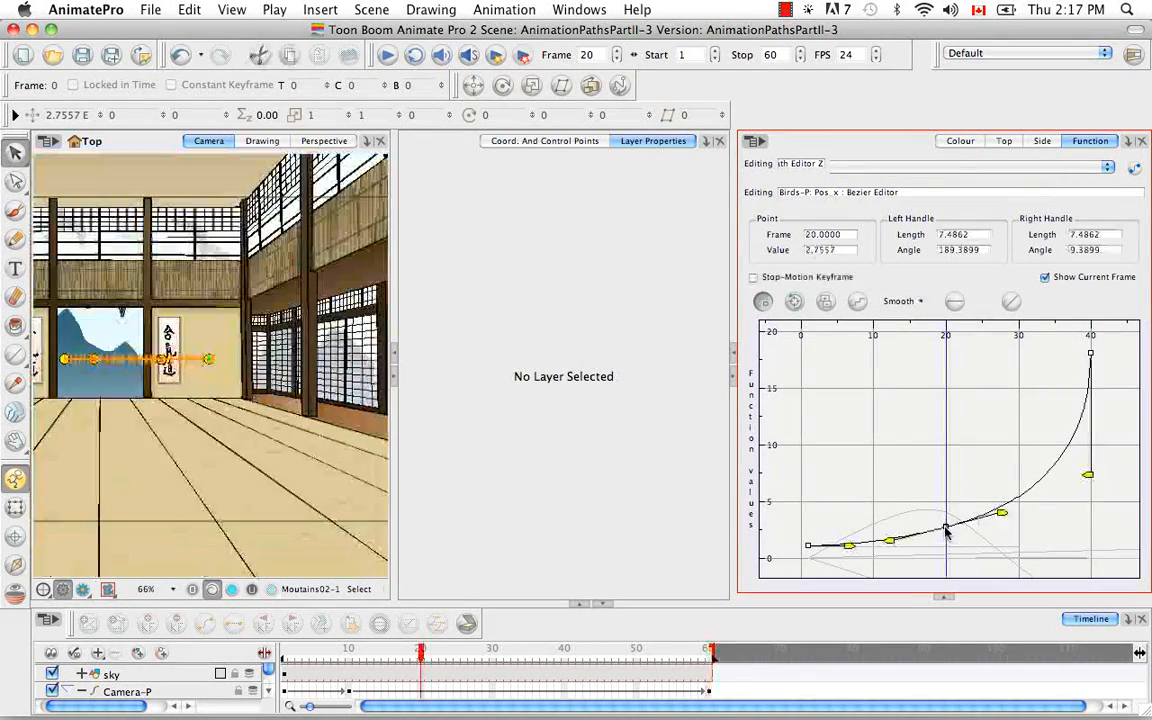
Try making the Birds-P Pos_x segment after frame 20 constant and linear, undoing each change
{"action": "left_click", "coordinate": [956, 303]}
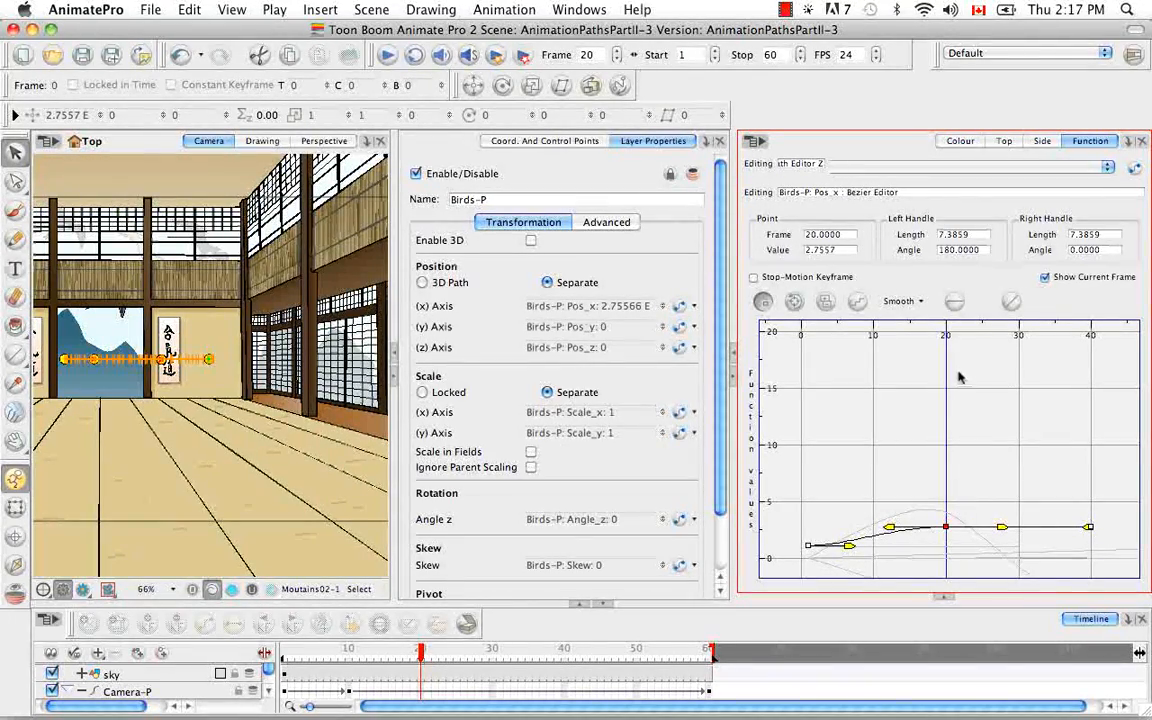
{"action": "key", "text": "super+z"}
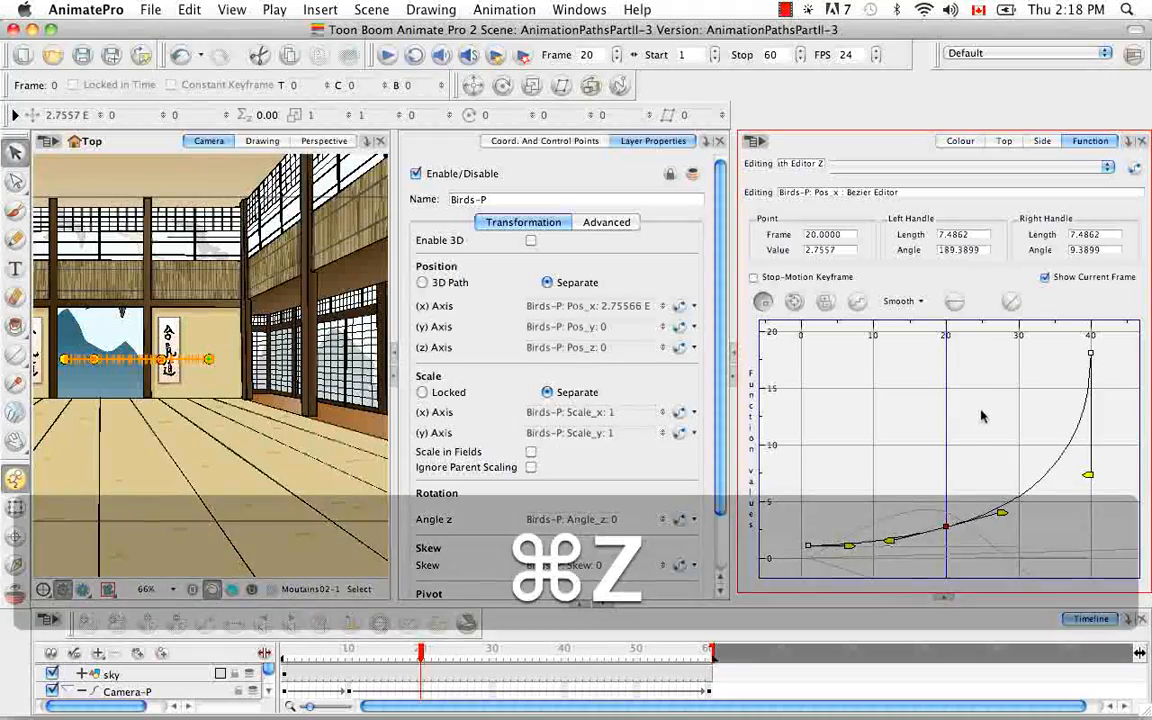
{"action": "left_click", "coordinate": [1012, 302]}
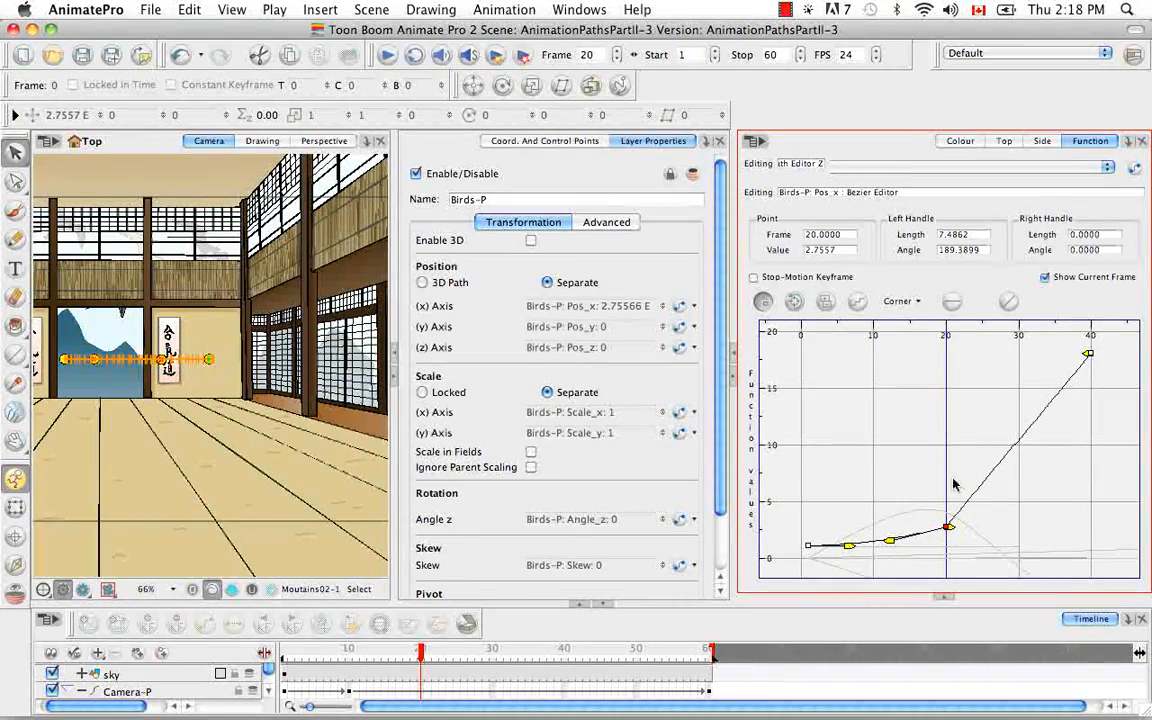
{"action": "key", "text": "super"}
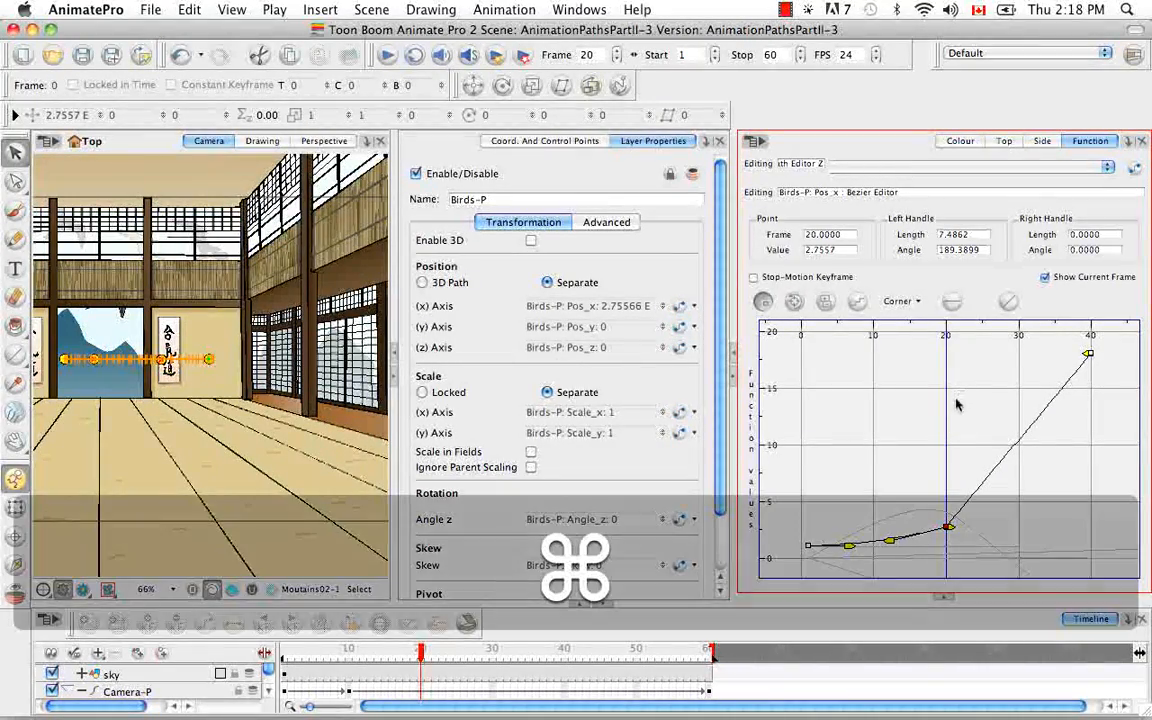
{"action": "key", "text": "super+z"}
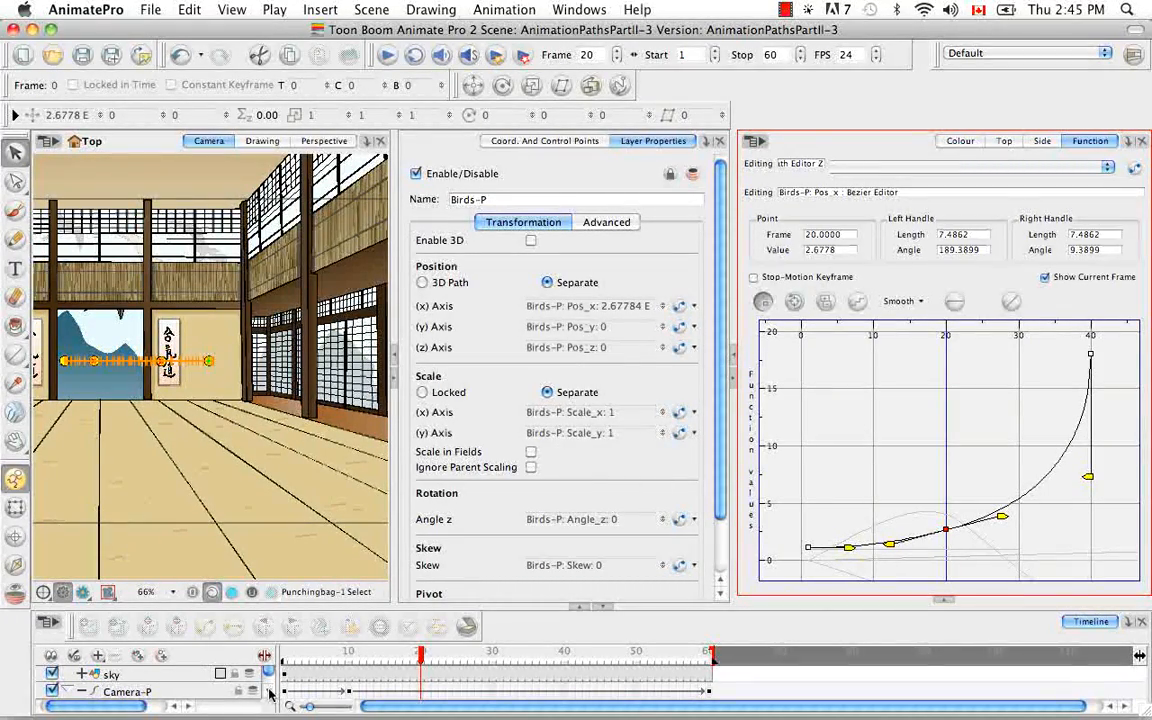
Collapse the Camera-P peg in the timeline and disable it
{"action": "left_click", "coordinate": [270, 693]}
{"action": "left_click", "coordinate": [271, 682]}
{"action": "left_click", "coordinate": [81, 690]}
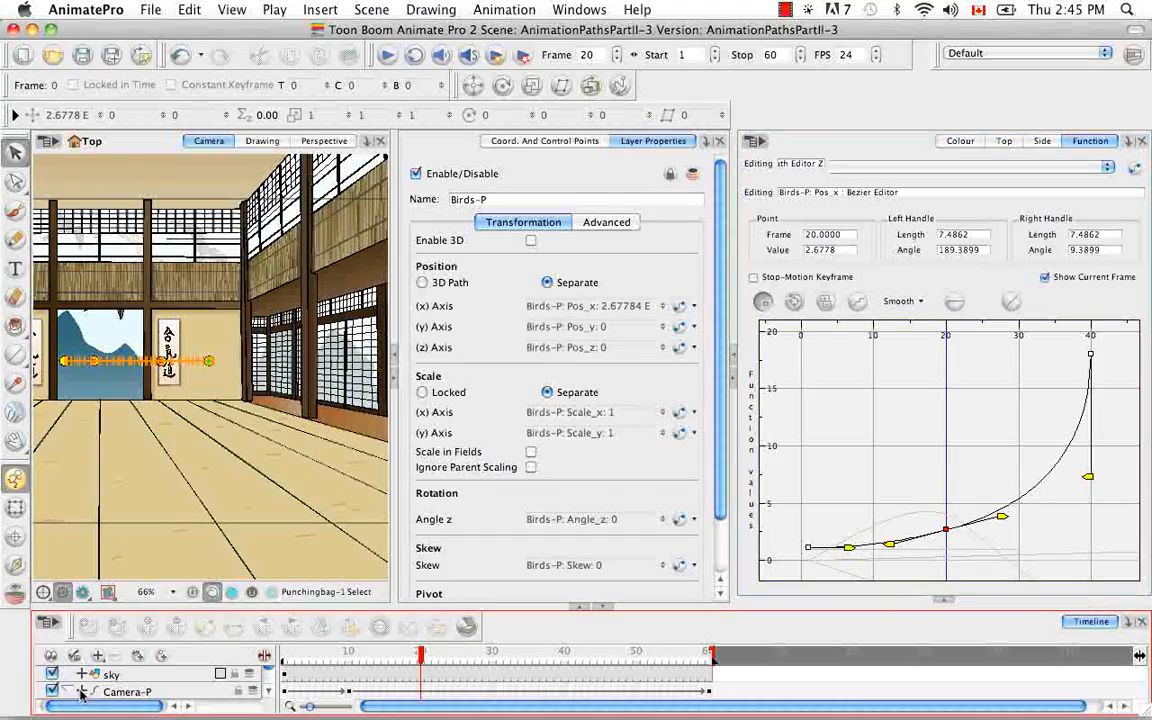
{"action": "left_click", "coordinate": [53, 690]}
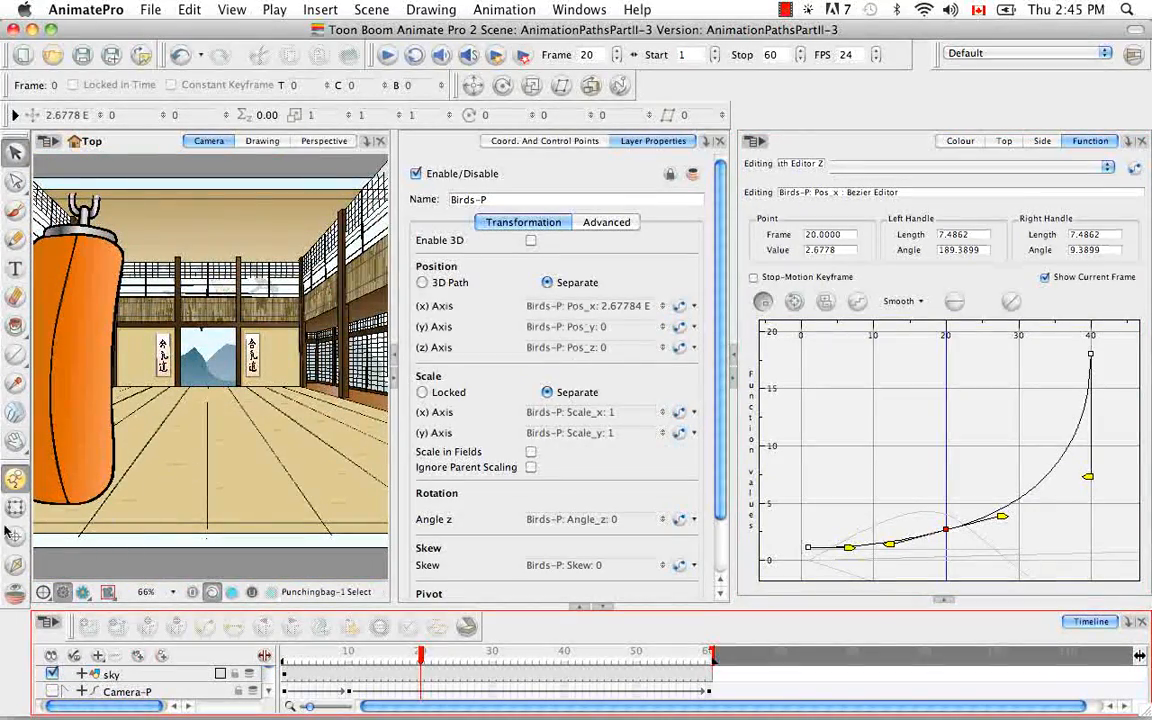
Select the punching bag drawing, locate it in the timeline, and expand its Punchingbag-P peg
{"action": "left_click", "coordinate": [65, 406]}
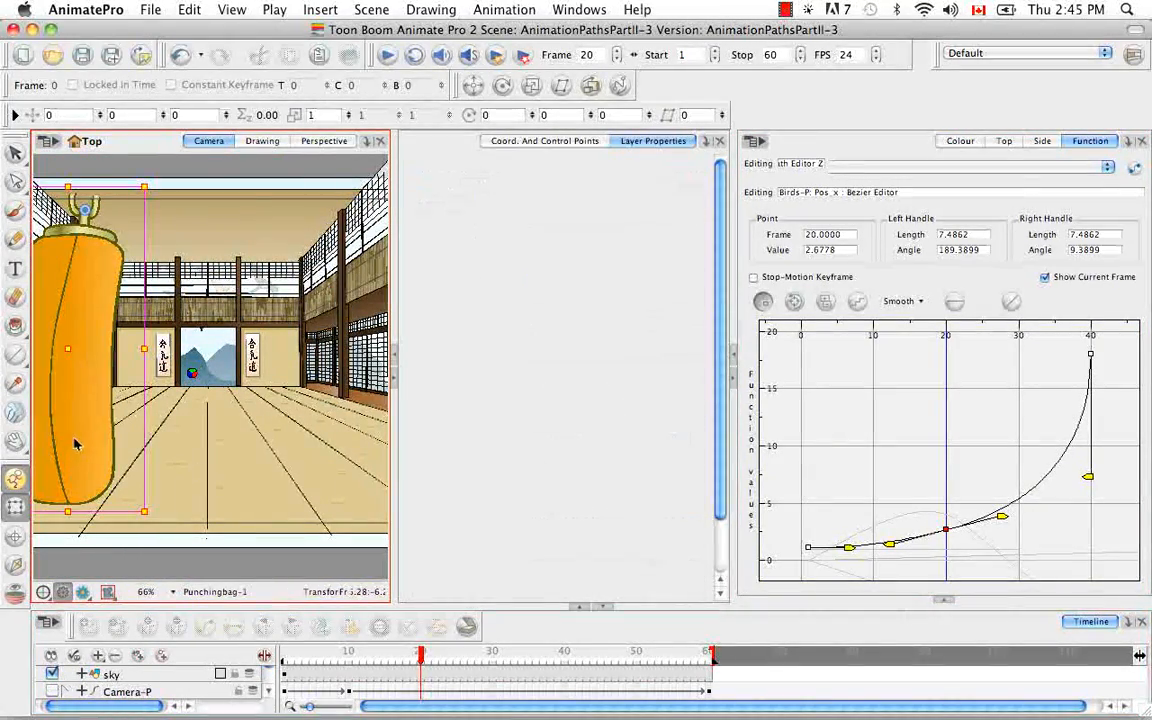
{"action": "left_click", "coordinate": [380, 627]}
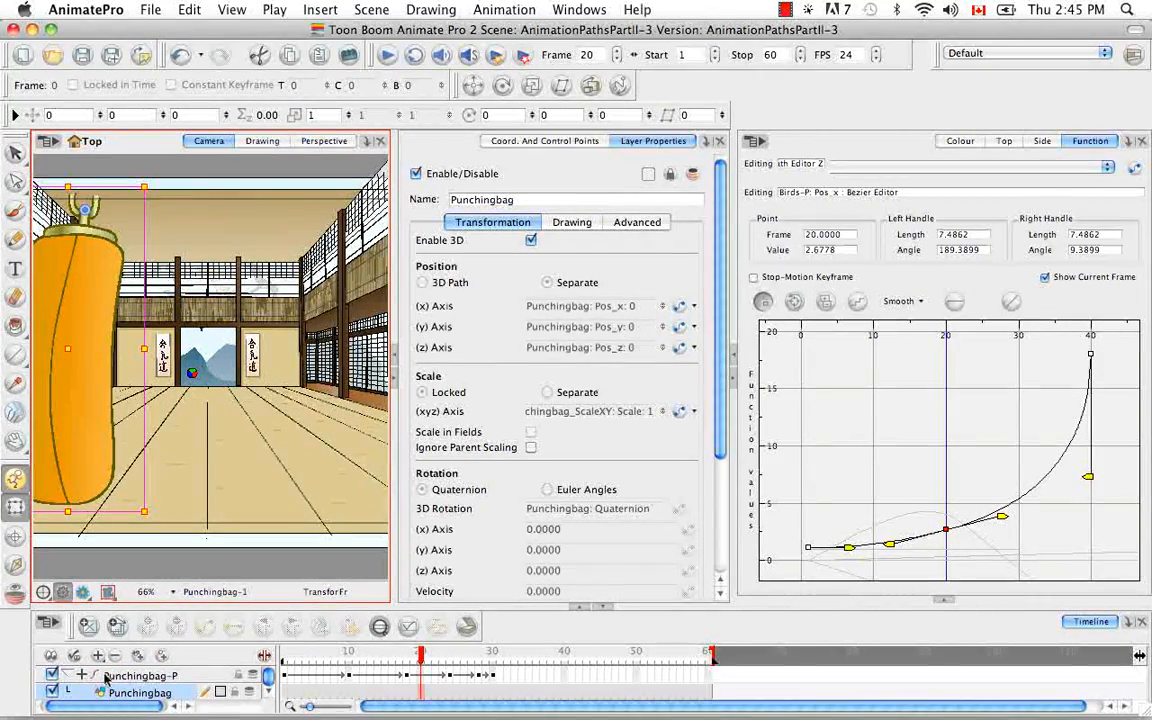
{"action": "left_click", "coordinate": [84, 676]}
{"action": "left_click", "coordinate": [180, 690]}
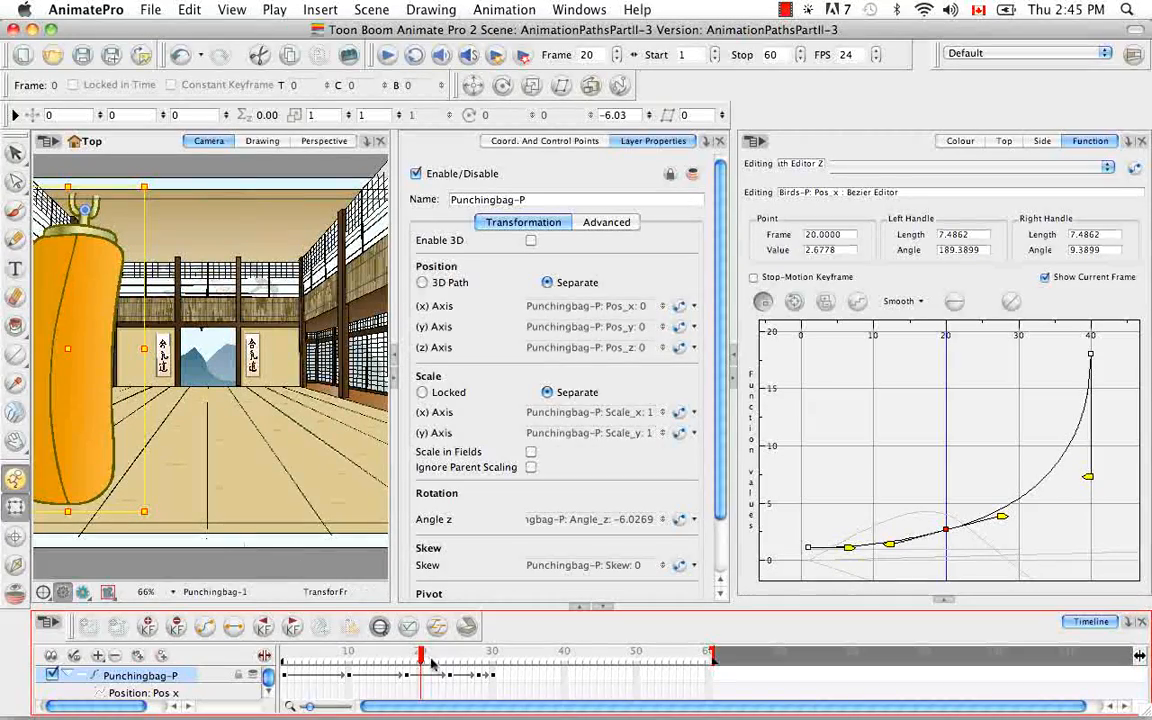
Move to frame 1 and select the Punchingbag-P peg's Rotation: Angle_z function in the timeline
{"action": "left_click_drag", "start_coordinate": [421, 655], "coordinate": [284, 655]}
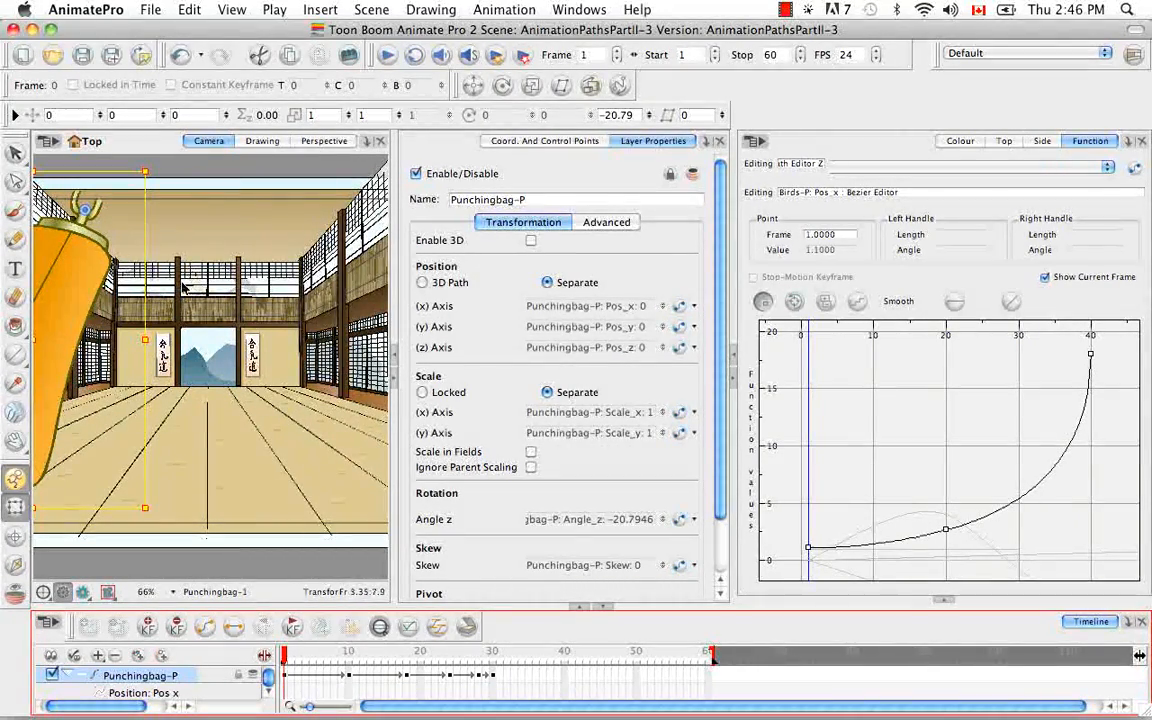
{"action": "left_click", "coordinate": [502, 527]}
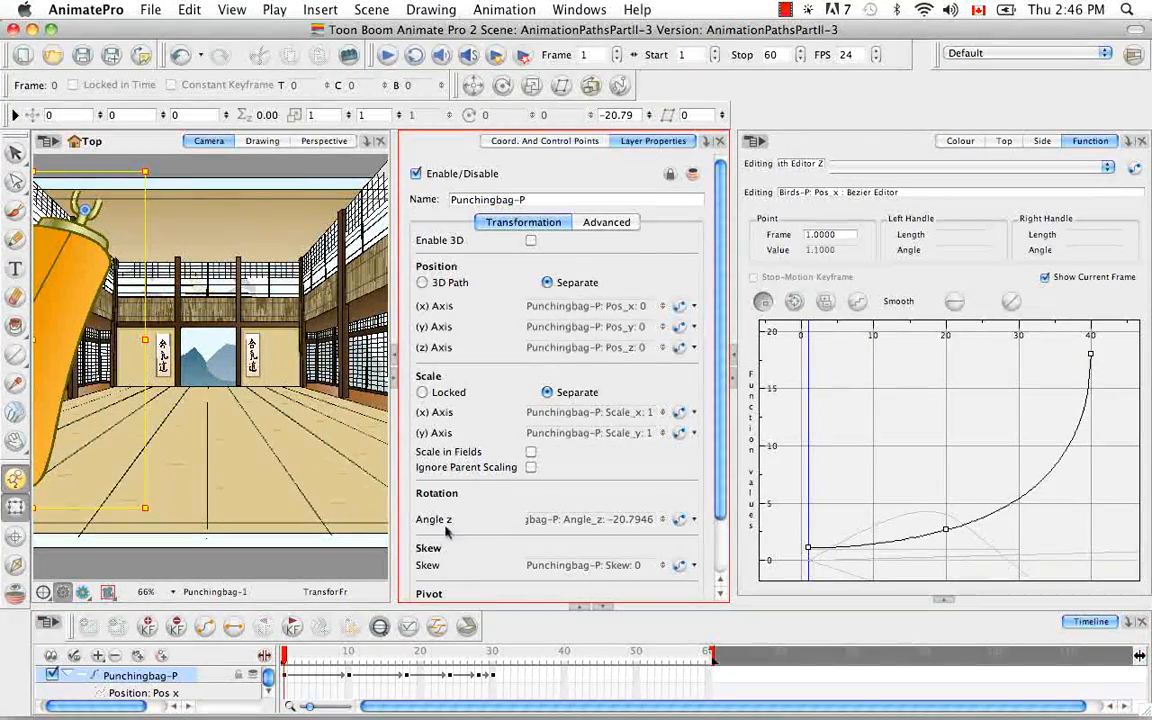
{"action": "left_click", "coordinate": [269, 692]}
{"action": "left_click", "coordinate": [269, 692]}
{"action": "left_click", "coordinate": [270, 692]}
{"action": "left_click", "coordinate": [269, 692]}
{"action": "left_click", "coordinate": [269, 692]}
{"action": "left_click", "coordinate": [269, 692]}
{"action": "left_click", "coordinate": [232, 680]}
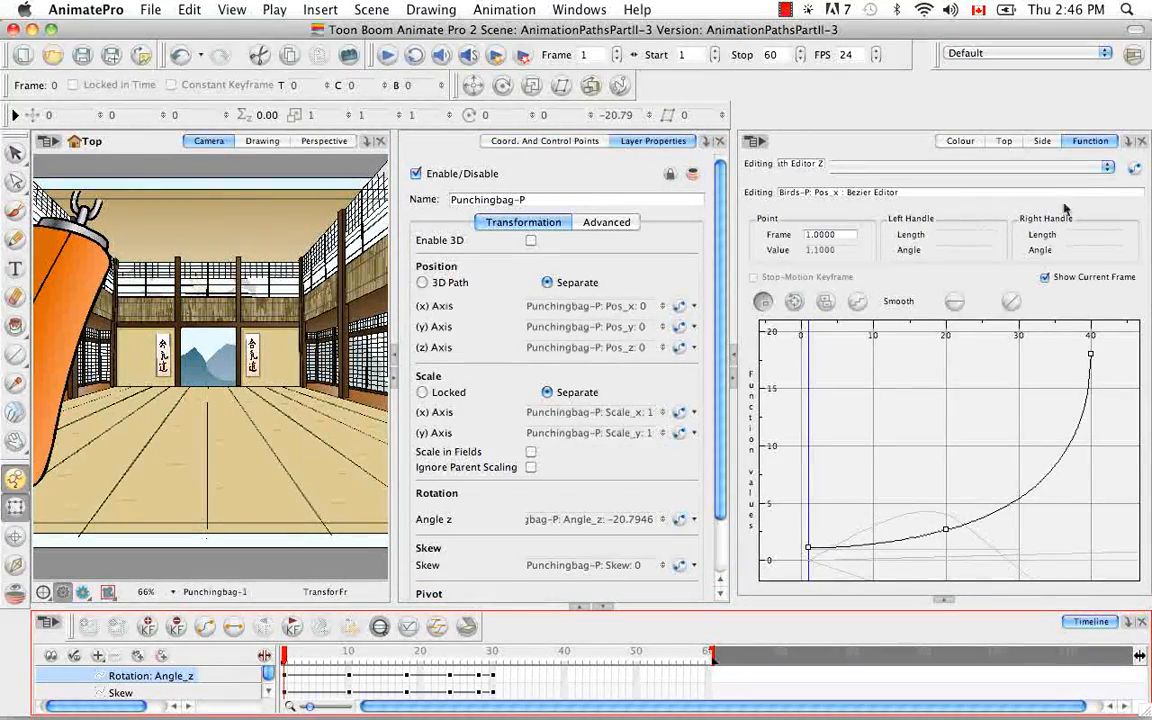
Add Punchingbag-P: Angle_z to the available function curves and display its curve for editing
{"action": "left_click", "coordinate": [1106, 168]}
{"action": "left_click", "coordinate": [1130, 172]}
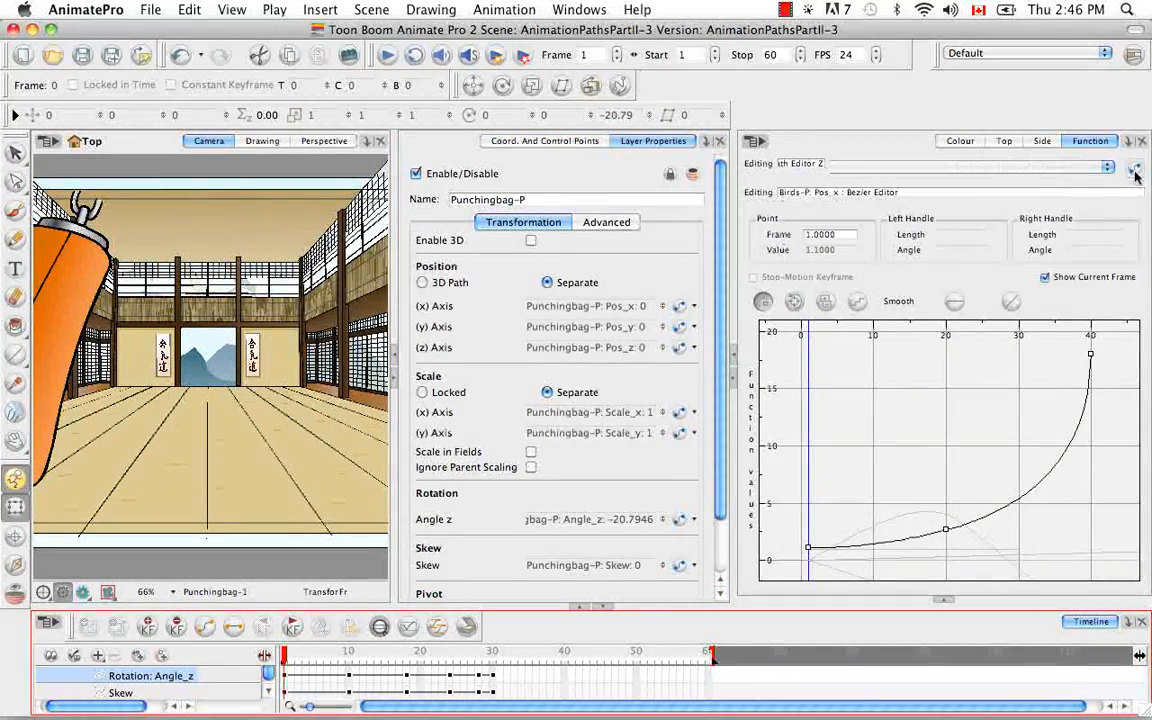
{"action": "left_click", "coordinate": [1134, 168]}
{"action": "left_click_drag", "start_coordinate": [1146, 556], "coordinate": [1146, 556]}
{"action": "left_click_drag", "start_coordinate": [1144, 209], "coordinate": [1143, 354]}
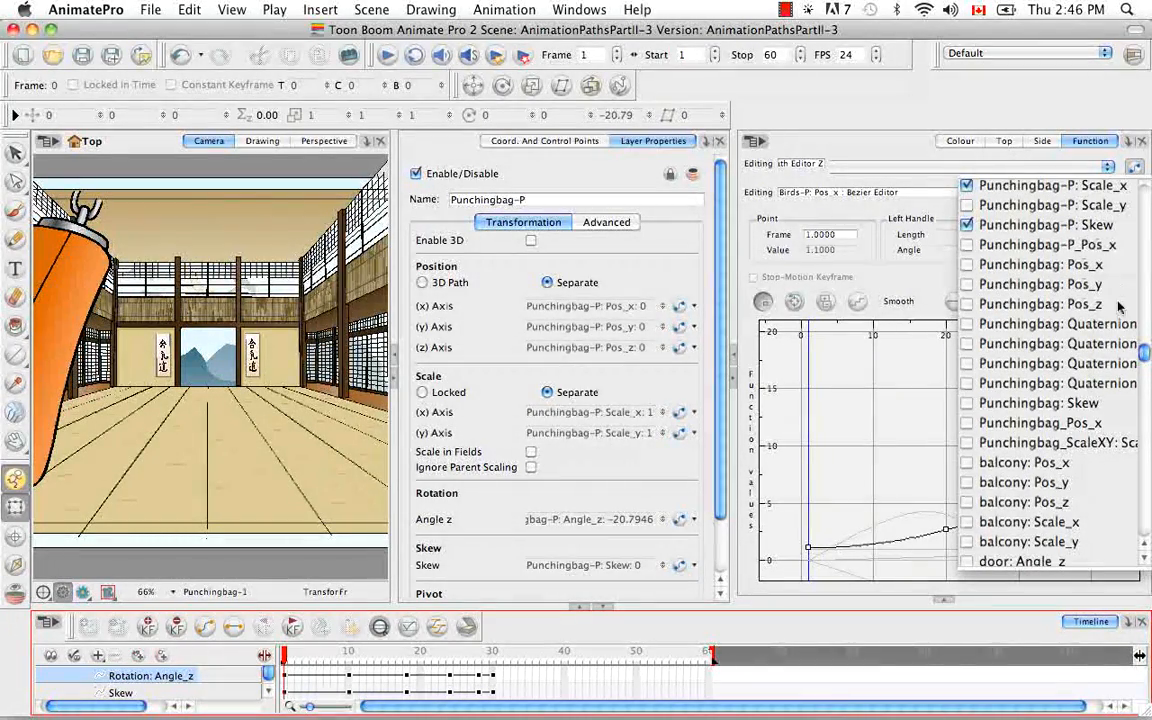
{"action": "scroll", "coordinate": [1146, 548], "scroll_direction": "up", "scroll_amount": 8}
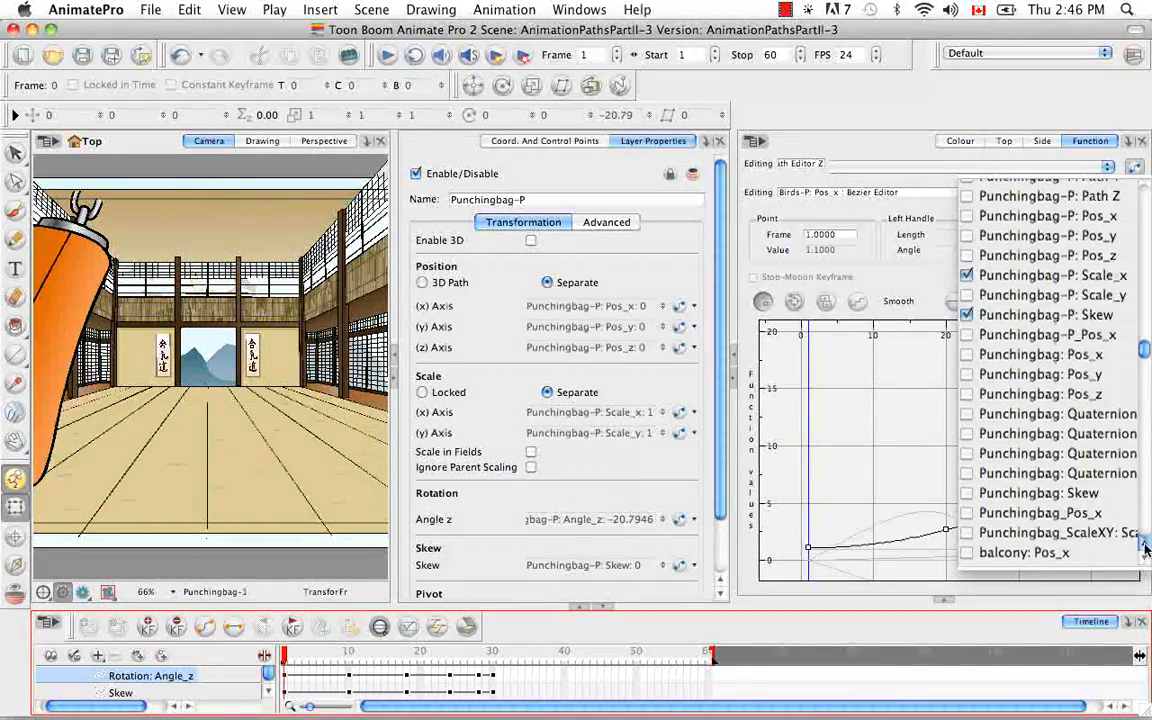
{"action": "scroll", "coordinate": [1146, 548], "scroll_direction": "up", "scroll_amount": 3}
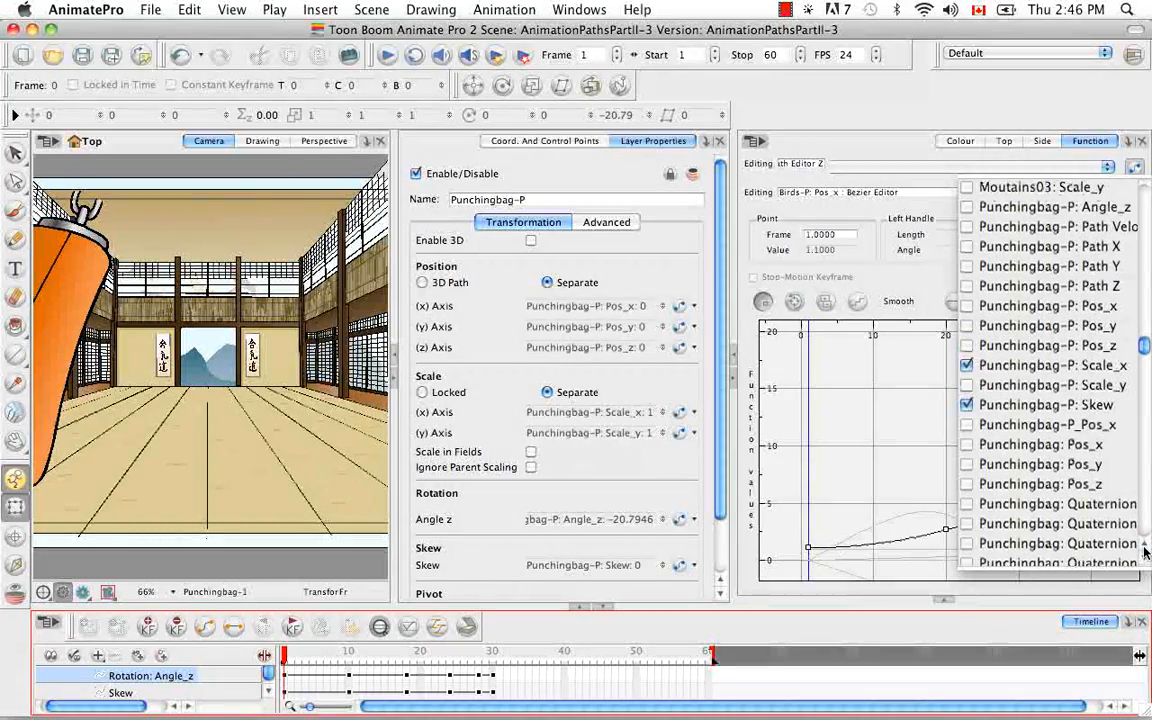
{"action": "left_click", "coordinate": [966, 244]}
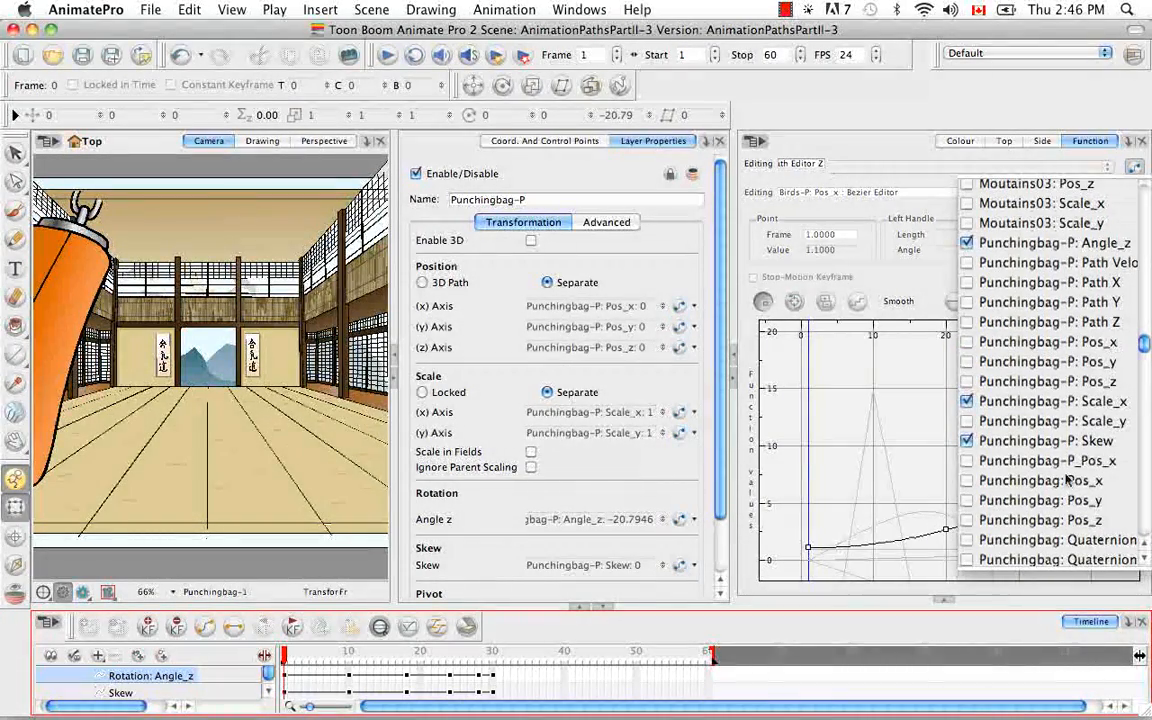
{"action": "left_click", "coordinate": [1136, 168]}
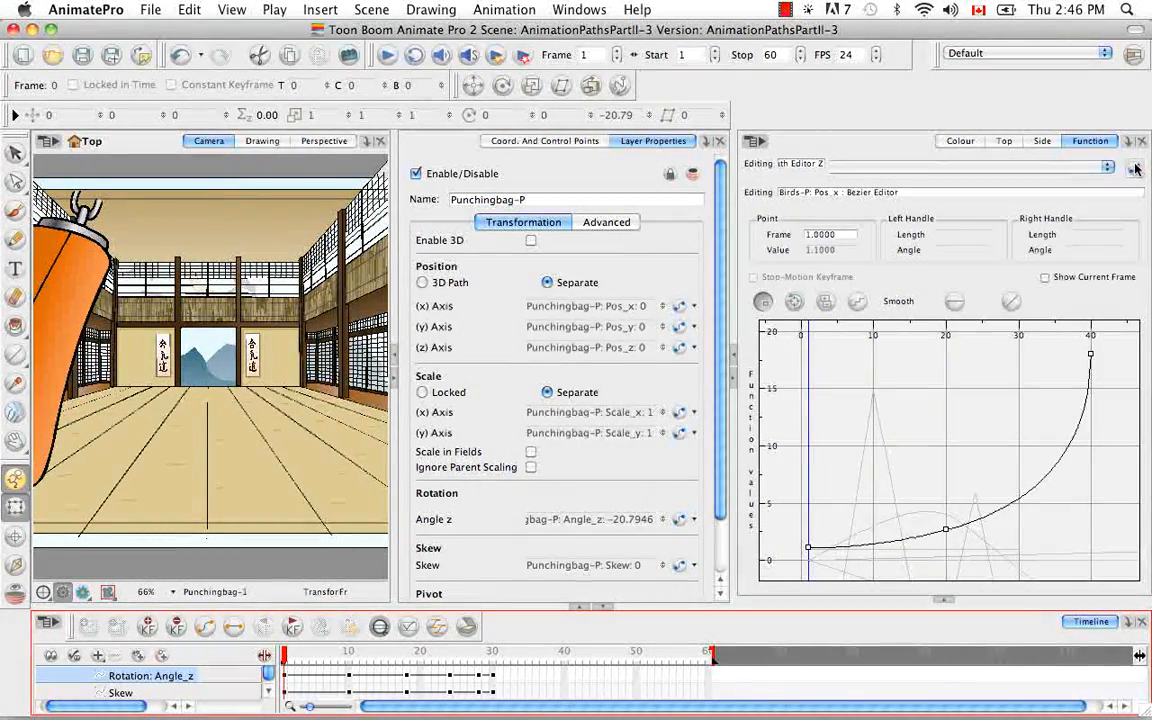
{"action": "left_click", "coordinate": [1000, 164]}
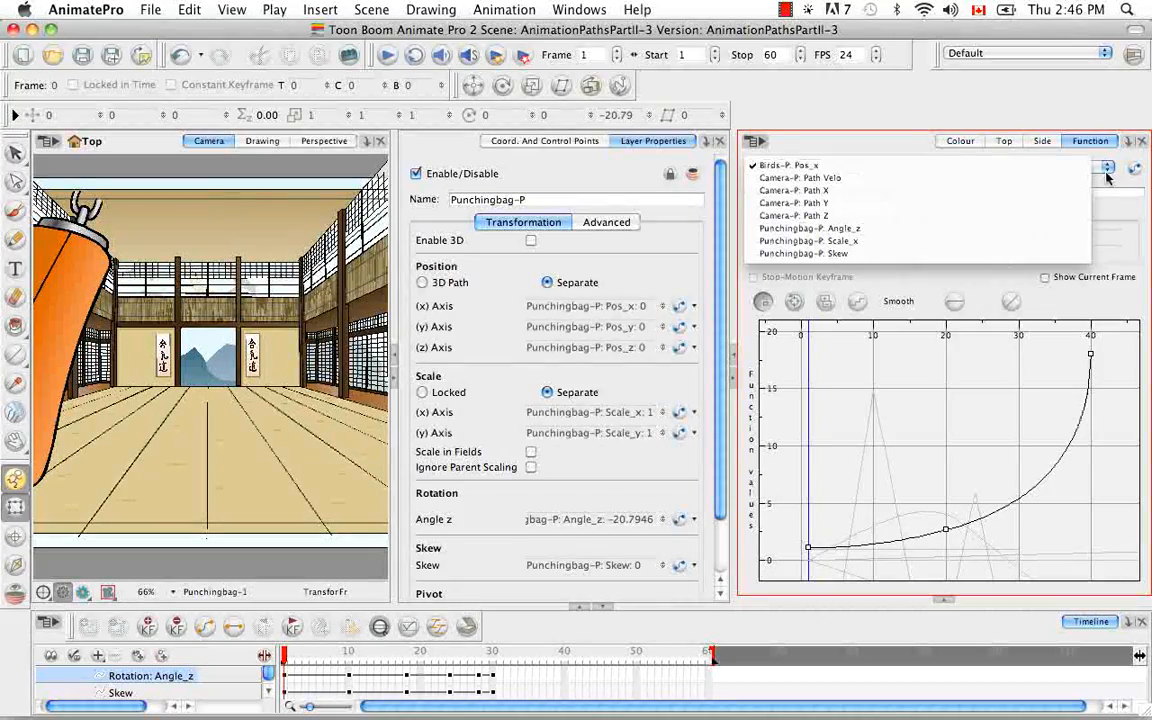
{"action": "left_click", "coordinate": [1008, 229]}
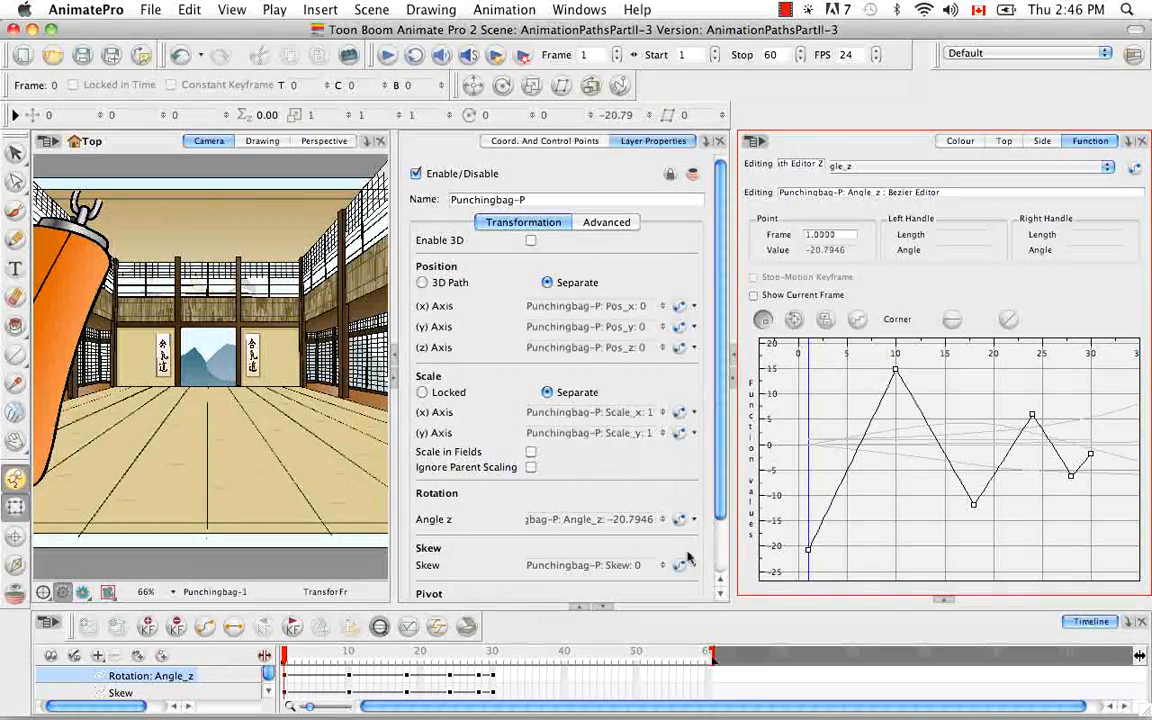
Create a new Ease function for Punchingbag-P's Angle z rotation, check its empty timeline row, and open the function for editing
{"action": "left_click", "coordinate": [695, 519]}
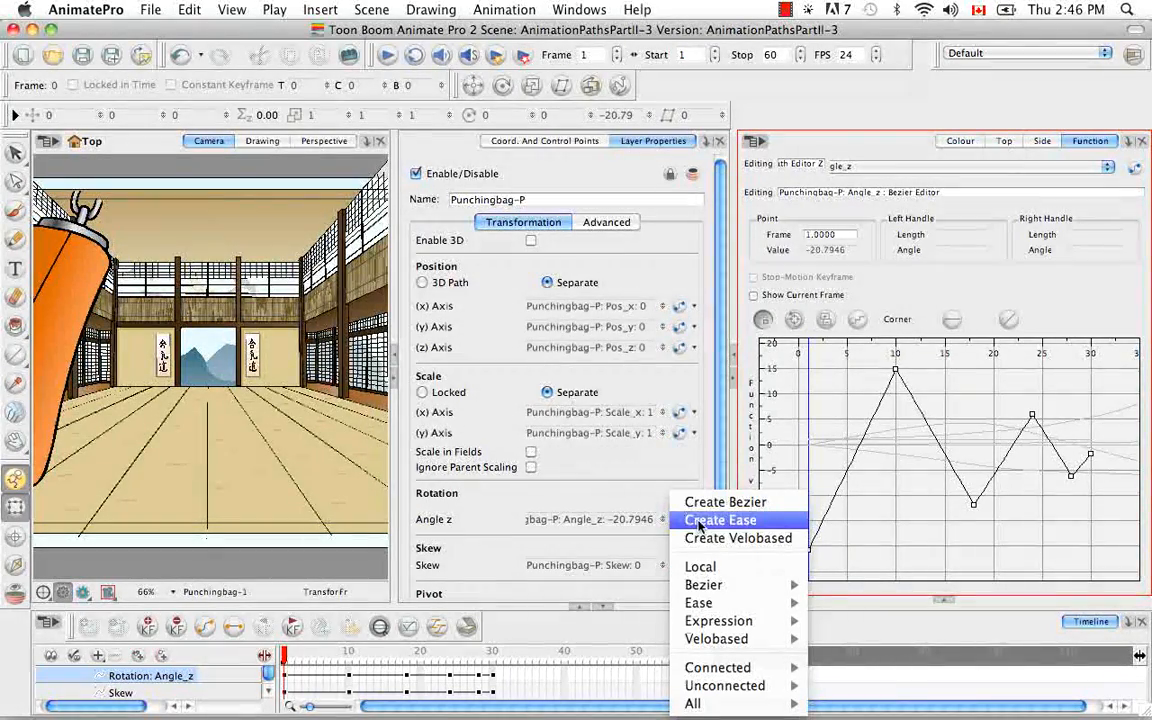
{"action": "left_click", "coordinate": [712, 520]}
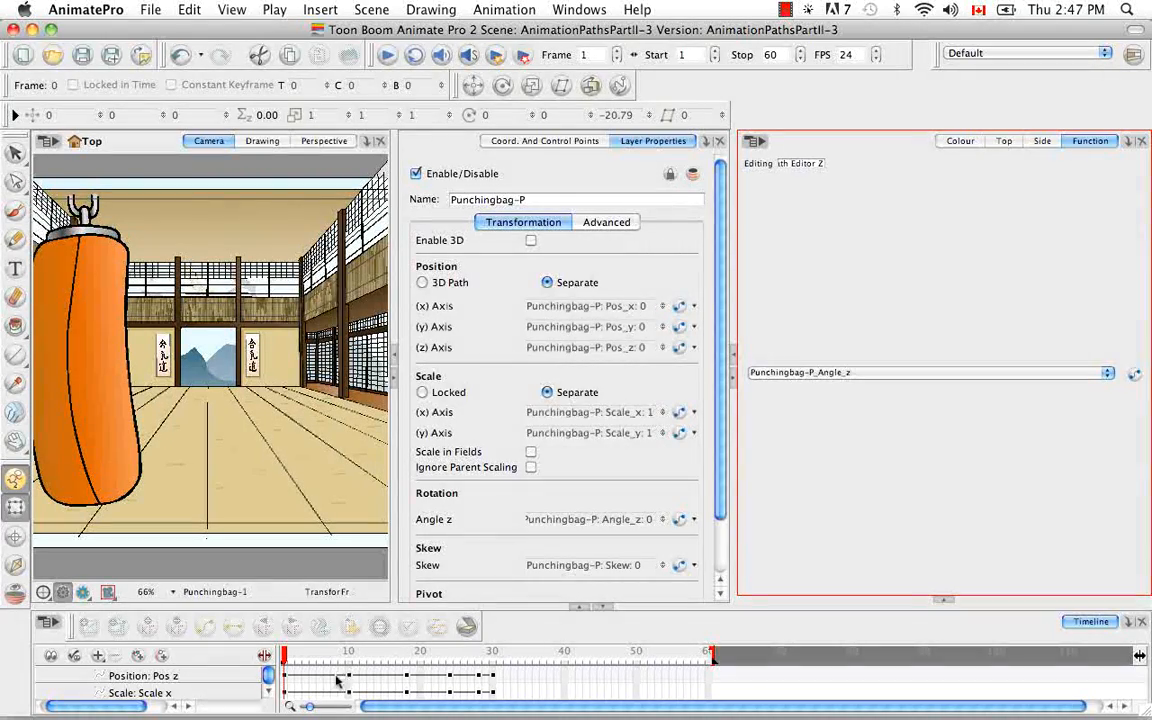
{"action": "left_click", "coordinate": [577, 607]}
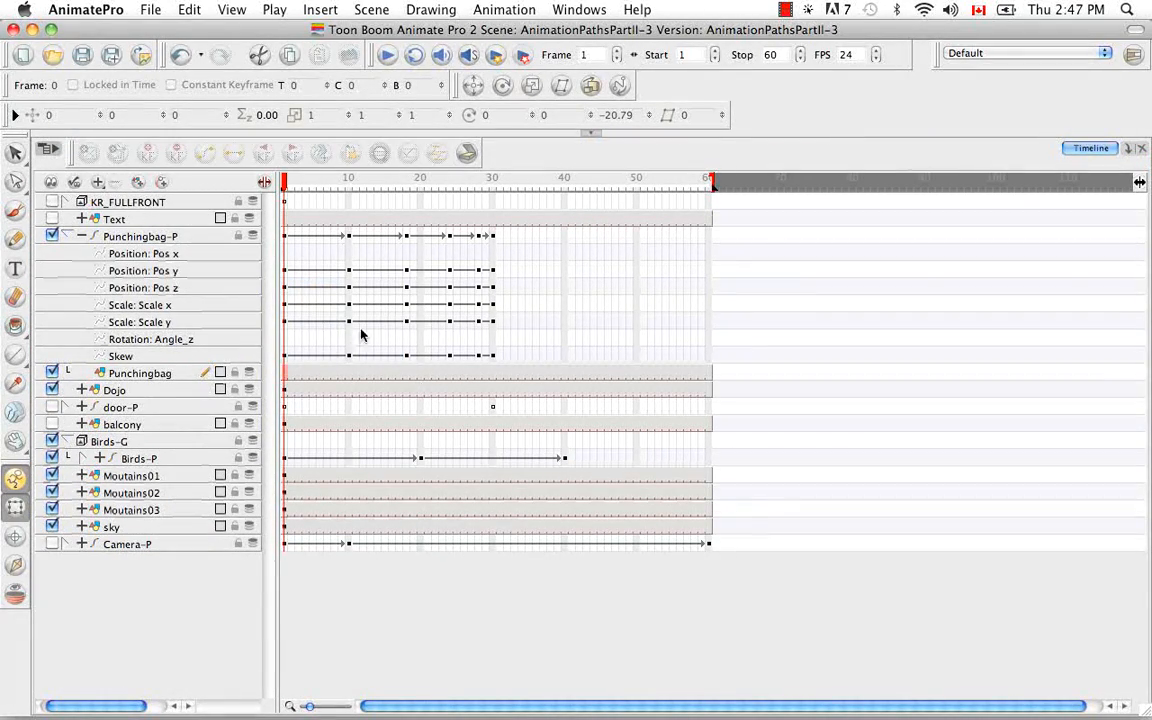
{"action": "left_click", "coordinate": [285, 341]}
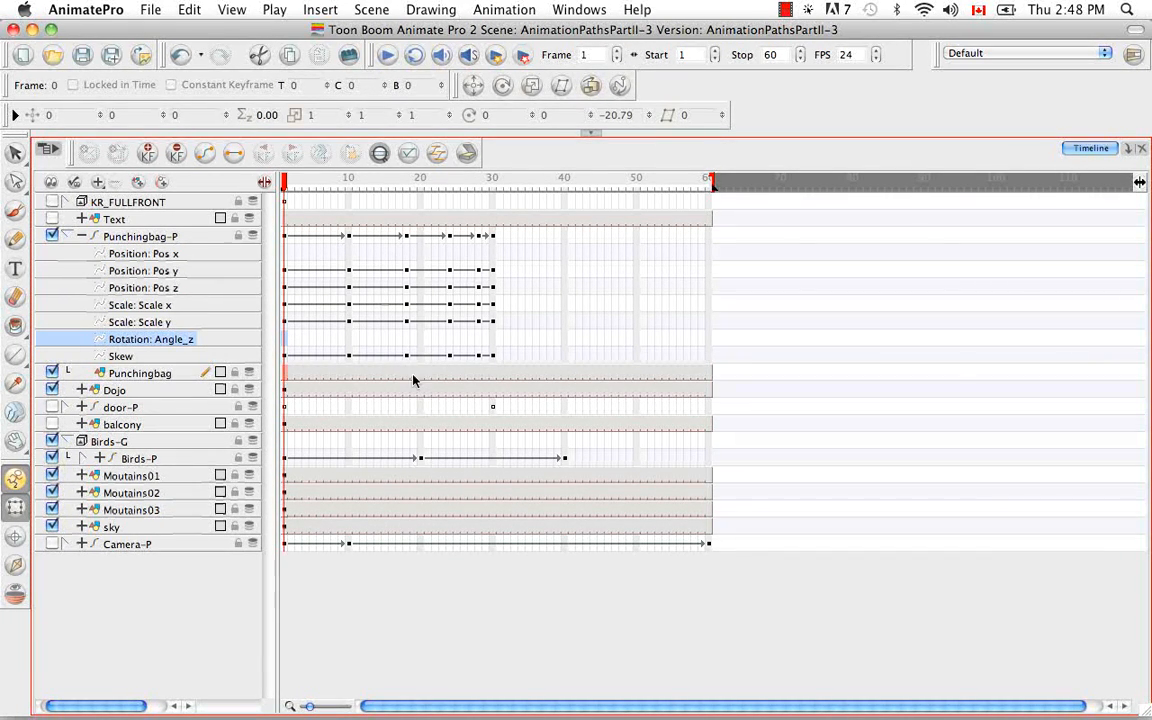
{"action": "left_click", "coordinate": [594, 135]}
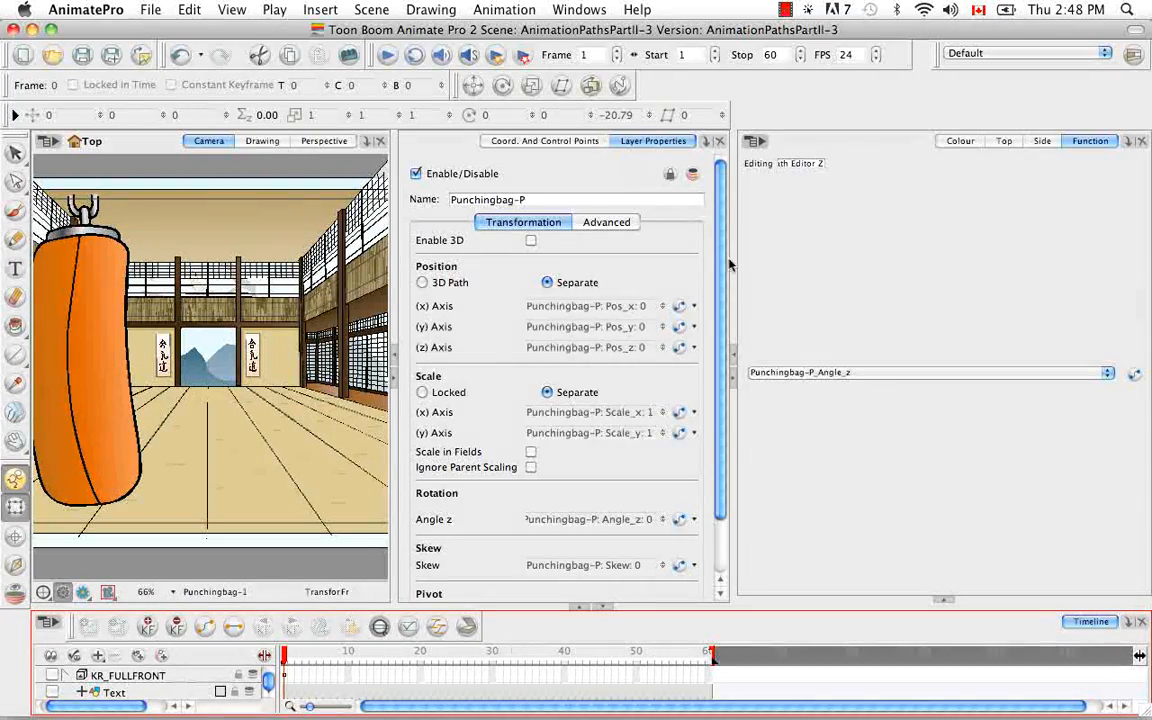
{"action": "left_click", "coordinate": [679, 520]}
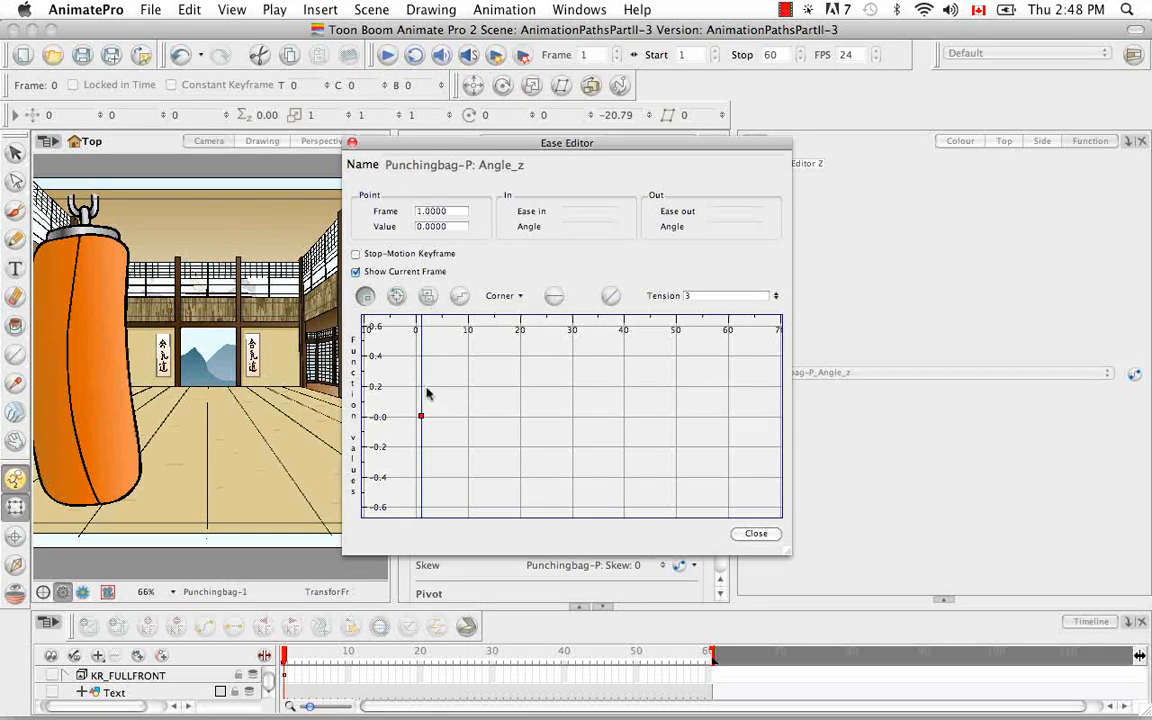
Add keyframes to the Angle_z ease curve at frames 10, 18, 24, 28 and 30
{"action": "left_click", "coordinate": [286, 655]}
{"action": "left_click_drag", "start_coordinate": [286, 655], "coordinate": [349, 655]}
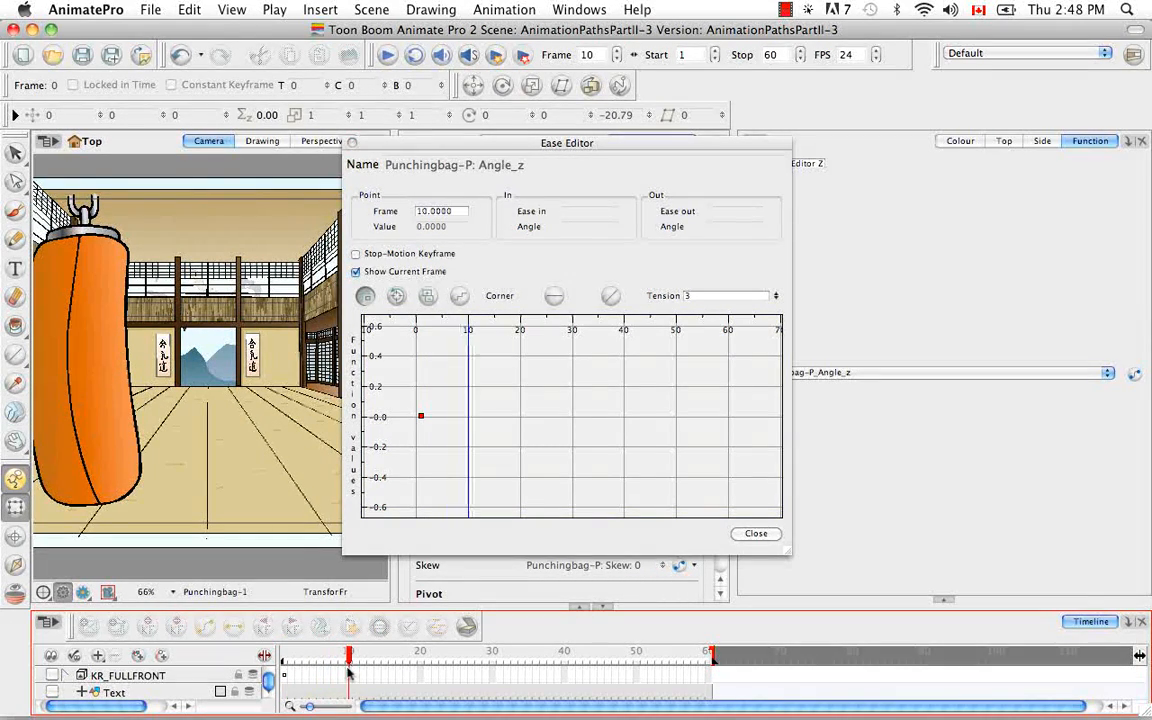
{"action": "left_click", "coordinate": [268, 700]}
{"action": "left_click", "coordinate": [268, 700]}
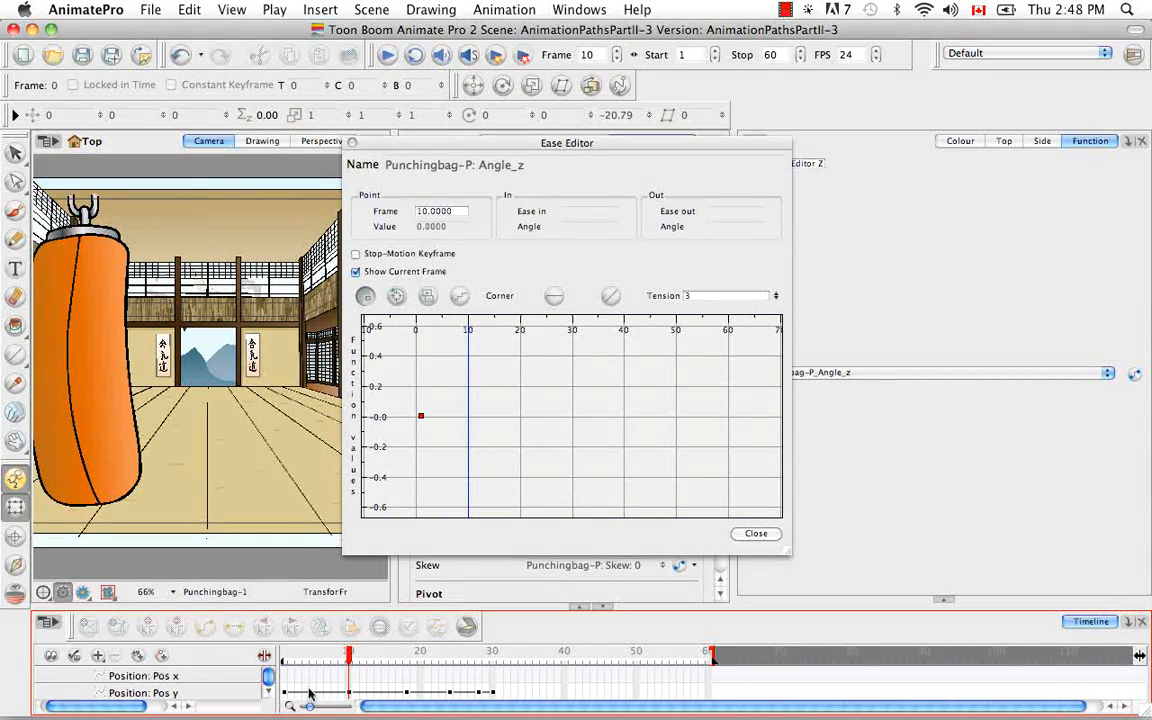
{"action": "left_click", "coordinate": [429, 297]}
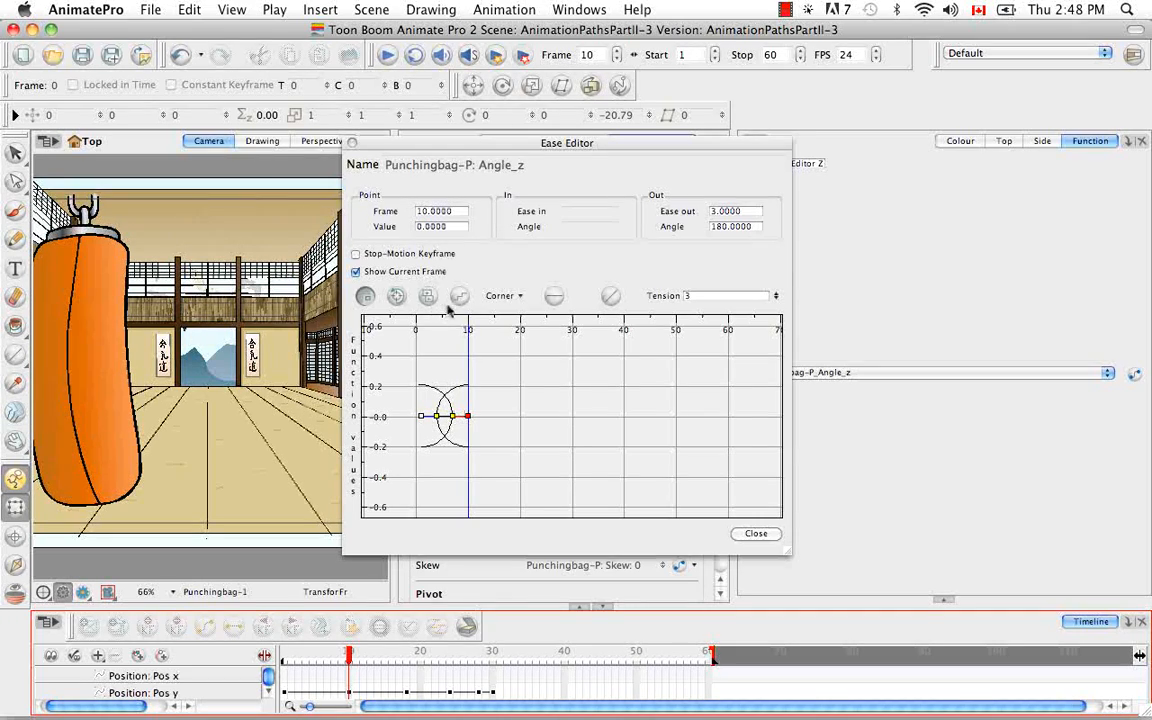
{"action": "left_click_drag", "start_coordinate": [350, 656], "coordinate": [408, 672]}
{"action": "left_click", "coordinate": [429, 299]}
{"action": "left_click_drag", "start_coordinate": [408, 660], "coordinate": [494, 663]}
{"action": "left_click", "coordinate": [429, 297]}
{"action": "left_click", "coordinate": [433, 302]}
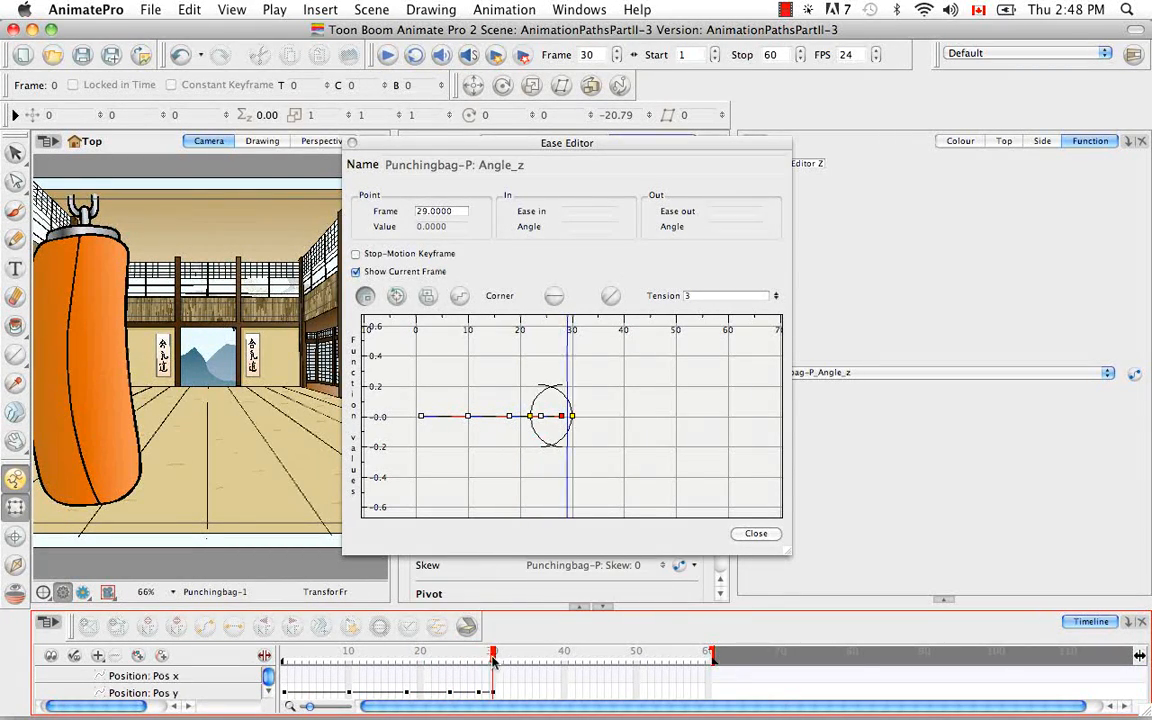
{"action": "left_click", "coordinate": [428, 296]}
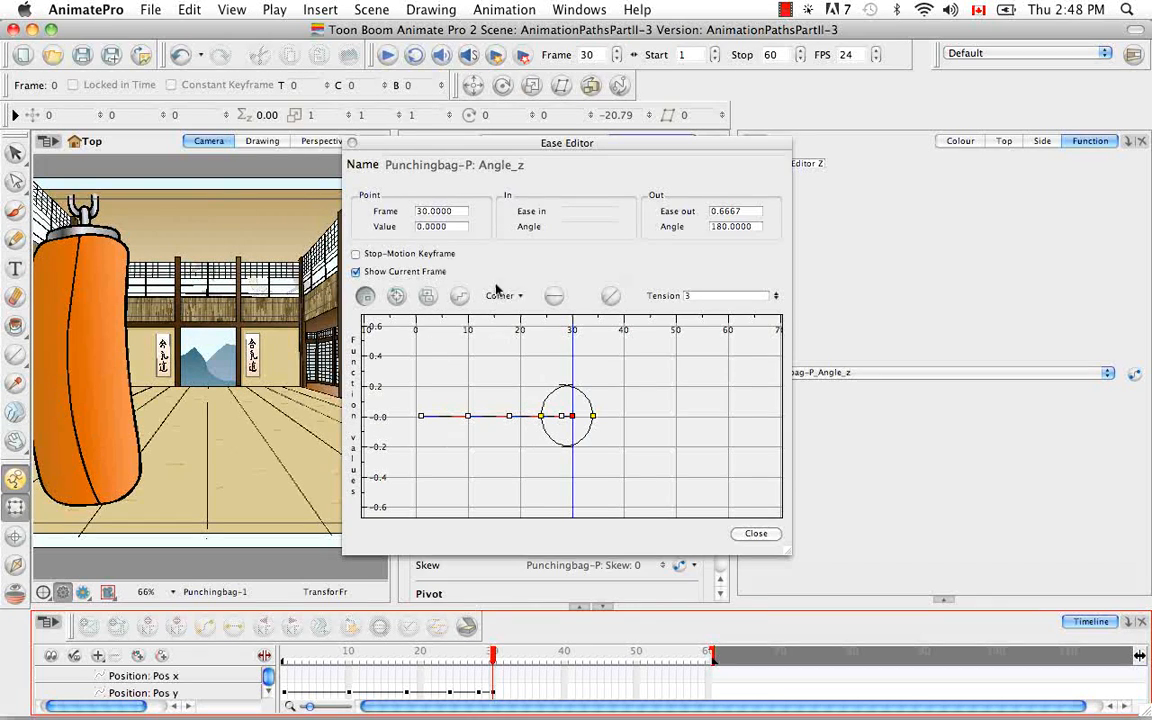
Raise the frame 10 keyframe to about 0.2, move the Ease Editor away from the camera view, and play the animation
{"action": "left_click", "coordinate": [468, 418]}
{"action": "left_click_drag", "start_coordinate": [470, 420], "coordinate": [468, 386]}
{"action": "left_click_drag", "start_coordinate": [601, 146], "coordinate": [816, 154]}
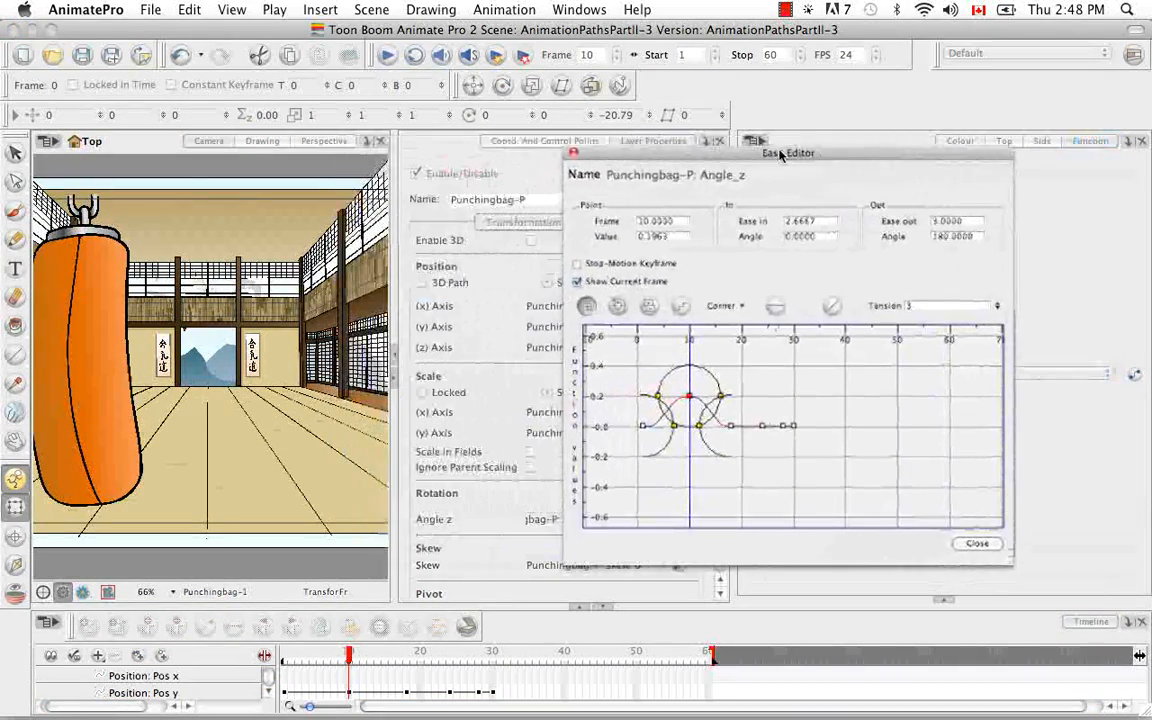
{"action": "left_click", "coordinate": [386, 57]}
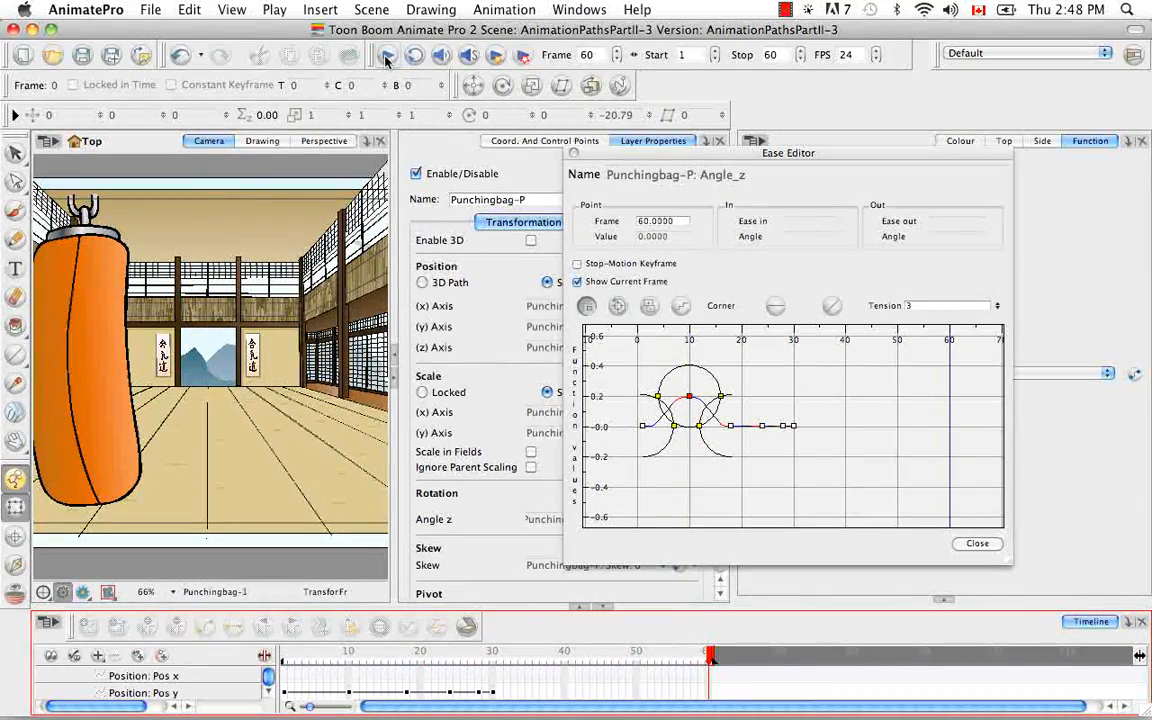
{"action": "left_click", "coordinate": [386, 57]}
Raise the frame 10 keyframe of the Angle_z curve to about 5 and play the animation
{"action": "mouse_move", "coordinate": [690, 398]}
{"action": "left_mouse_down"}
{"action": "mouse_move", "coordinate": [694, 306]}
{"action": "mouse_move", "coordinate": [690, 396]}
{"action": "left_mouse_up"}
{"action": "left_click", "coordinate": [385, 56]}
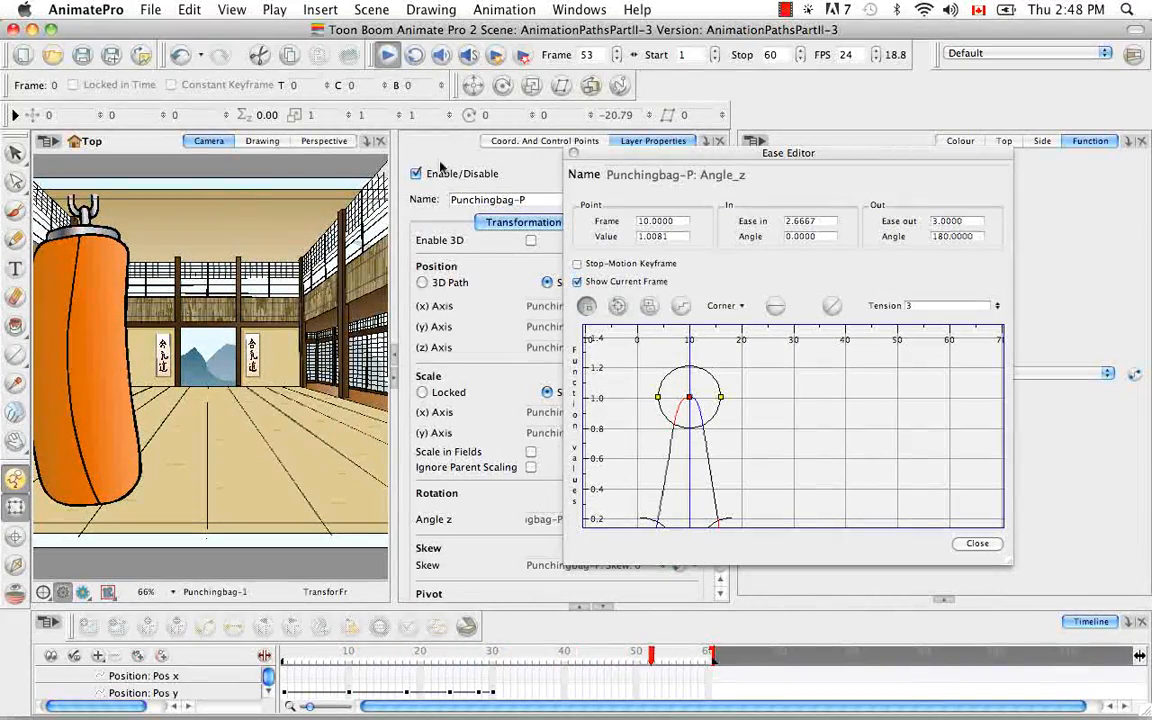
{"action": "left_click", "coordinate": [619, 307]}
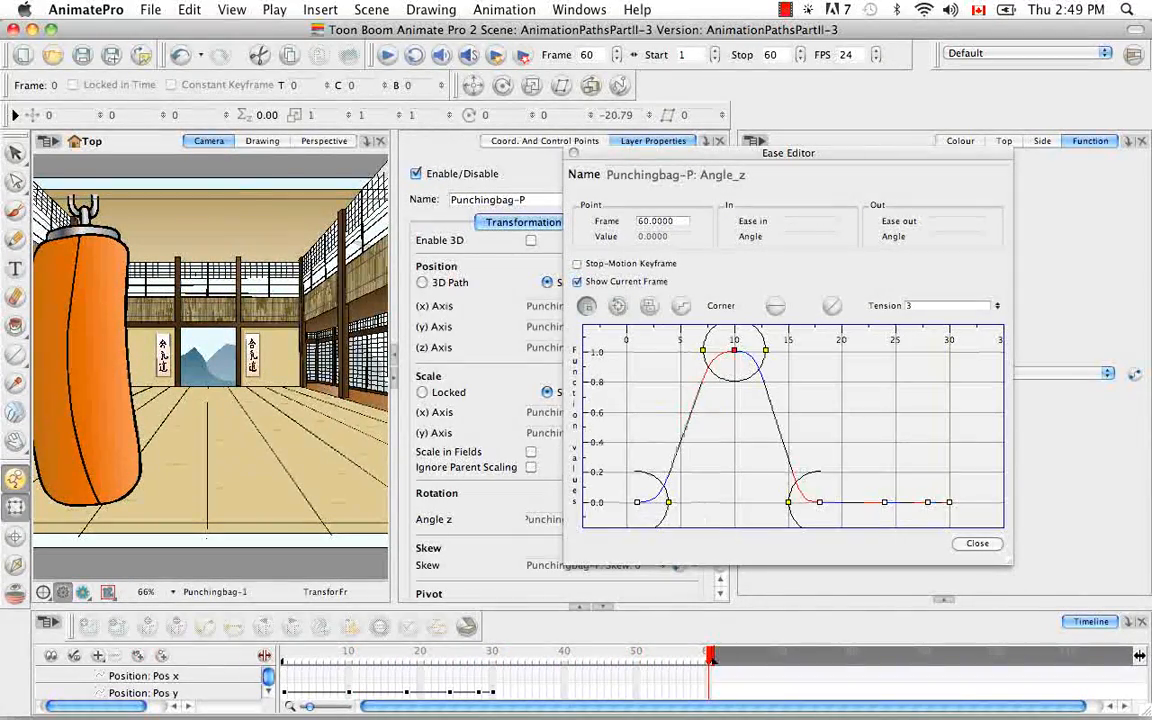
{"action": "left_click_drag", "start_coordinate": [733, 355], "coordinate": [756, 425]}
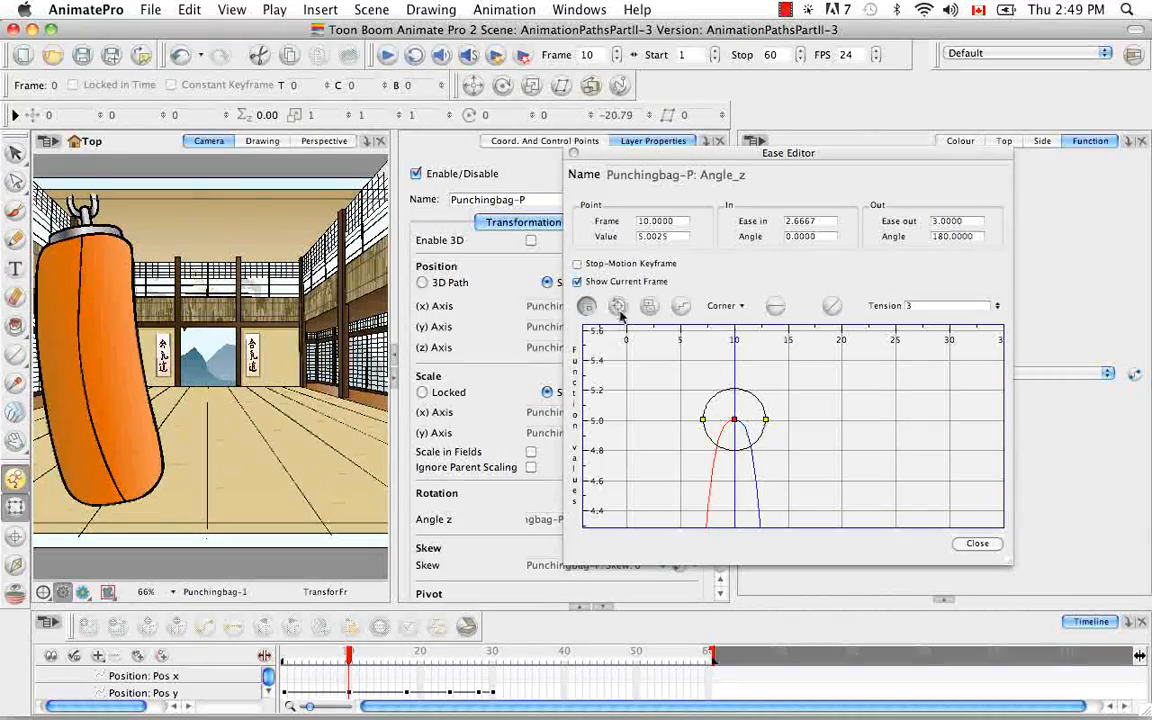
{"action": "left_click", "coordinate": [619, 305]}
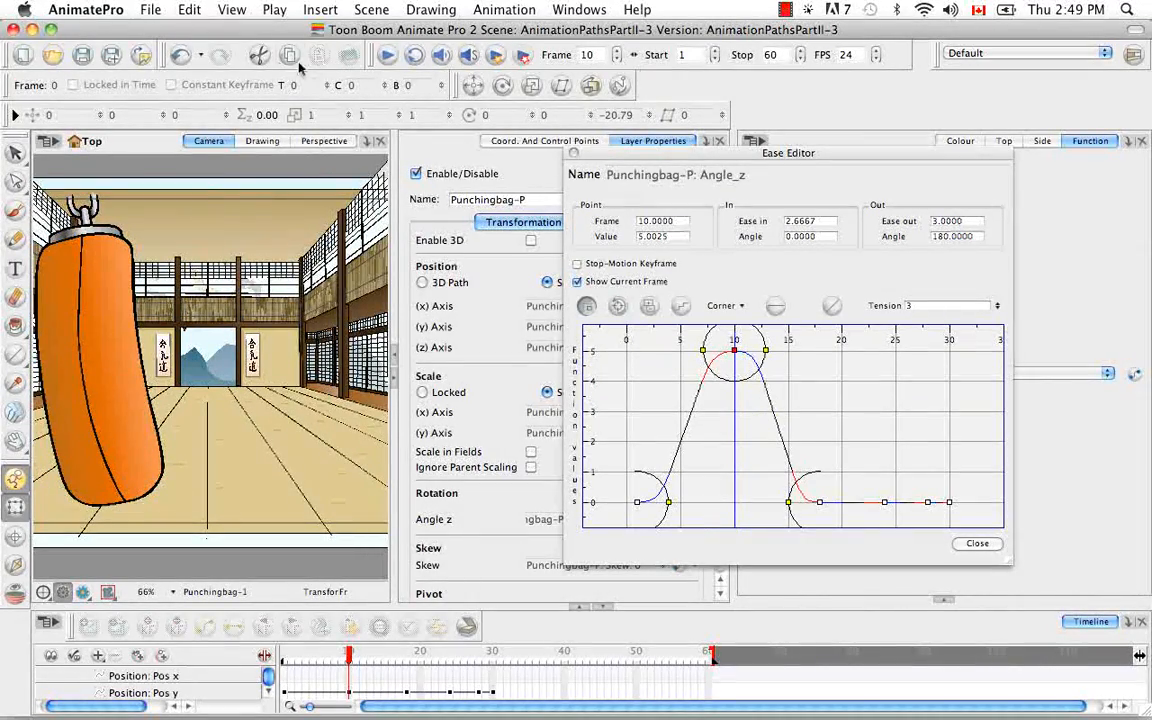
{"action": "left_click", "coordinate": [389, 56]}
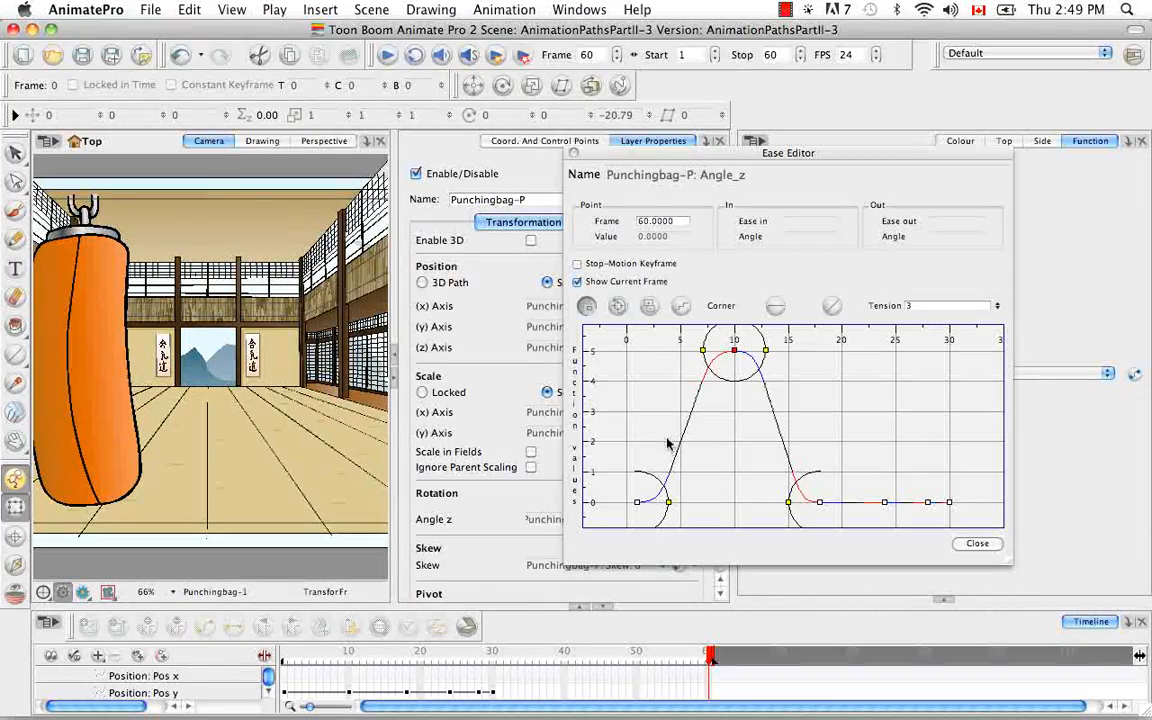
Lower the frame 18 keyframe of the Angle_z curve to about -4 and play the animation
{"action": "left_click", "coordinate": [820, 503]}
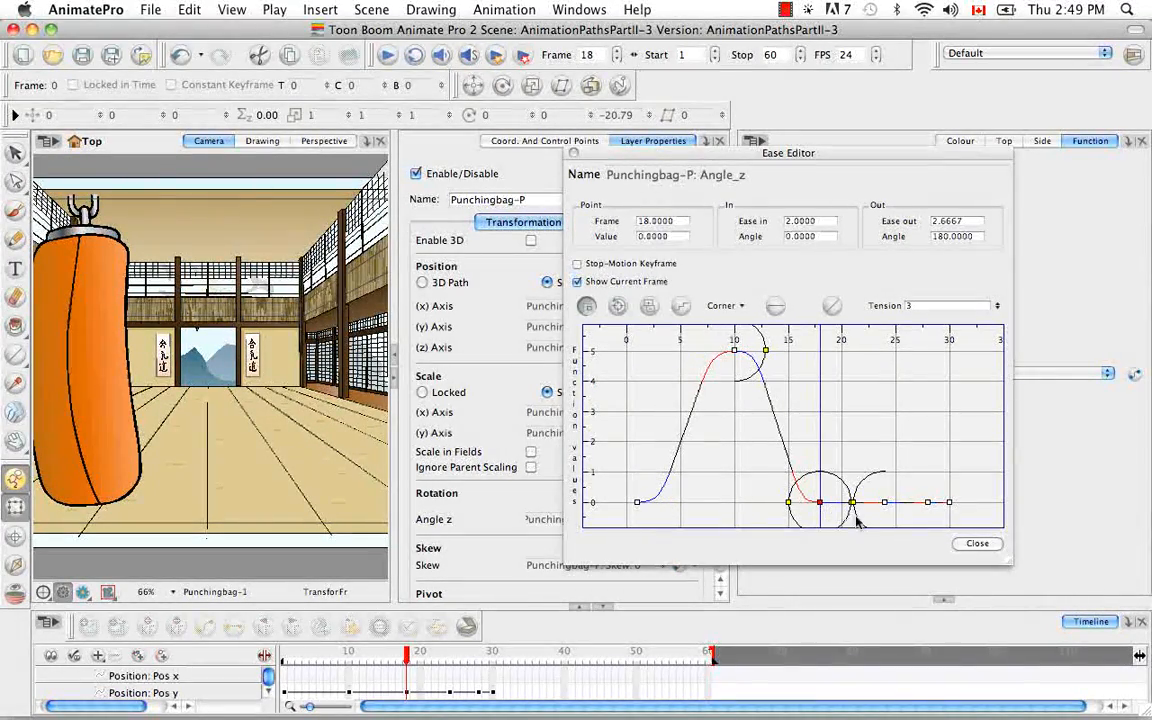
{"action": "left_click_drag", "start_coordinate": [820, 503], "coordinate": [811, 398]}
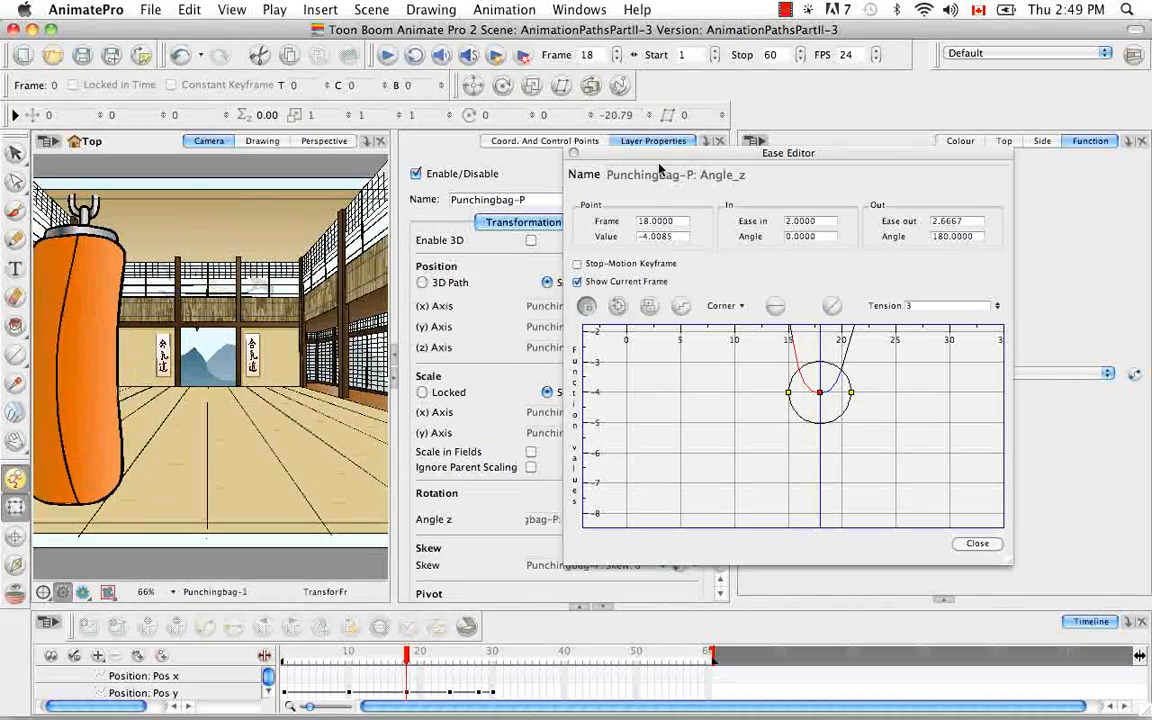
{"action": "left_click", "coordinate": [619, 306]}
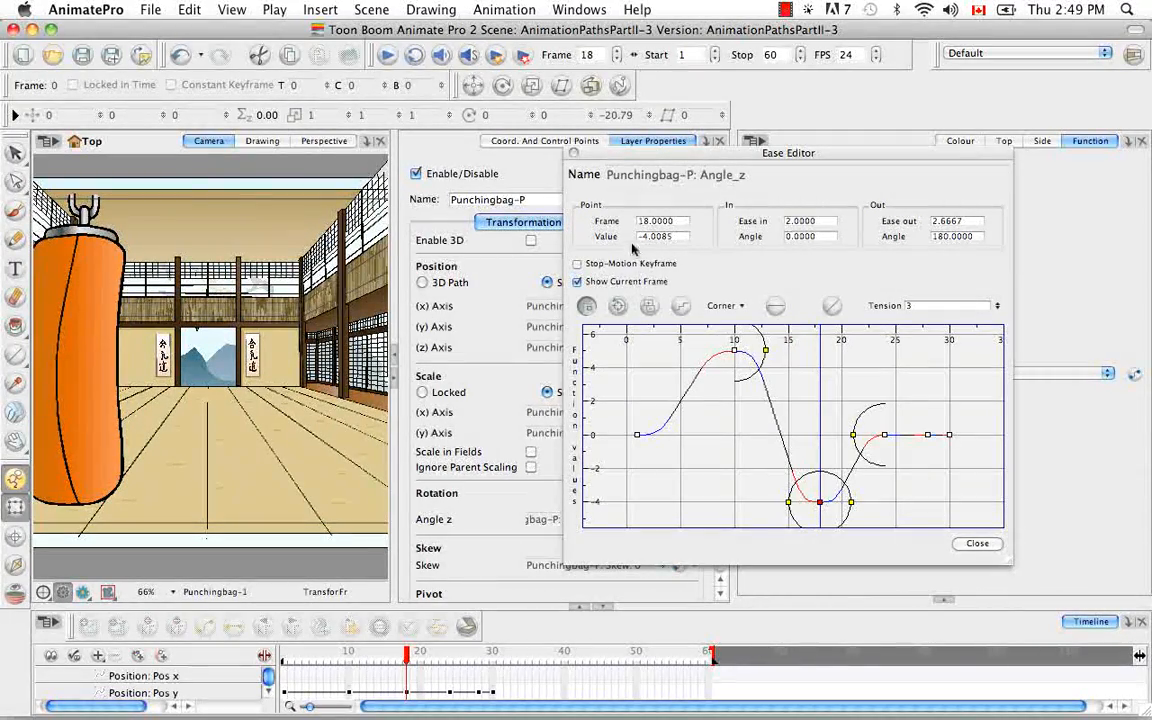
{"action": "left_click", "coordinate": [388, 57]}
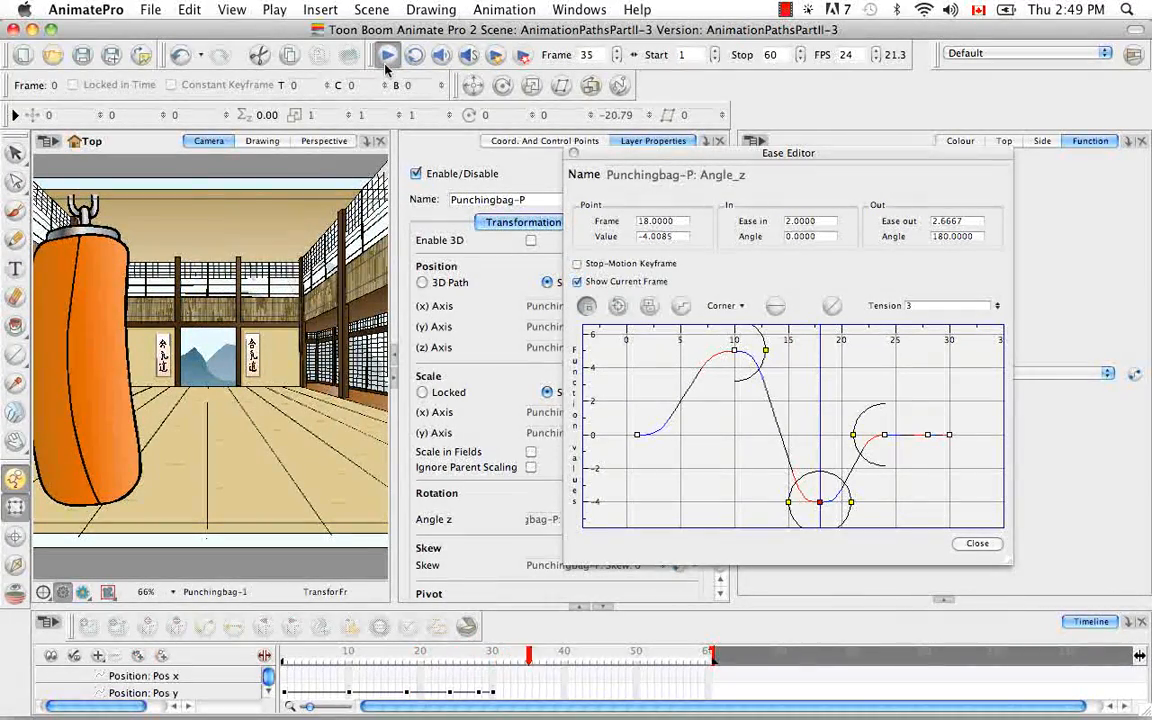
{"action": "left_click", "coordinate": [388, 57]}
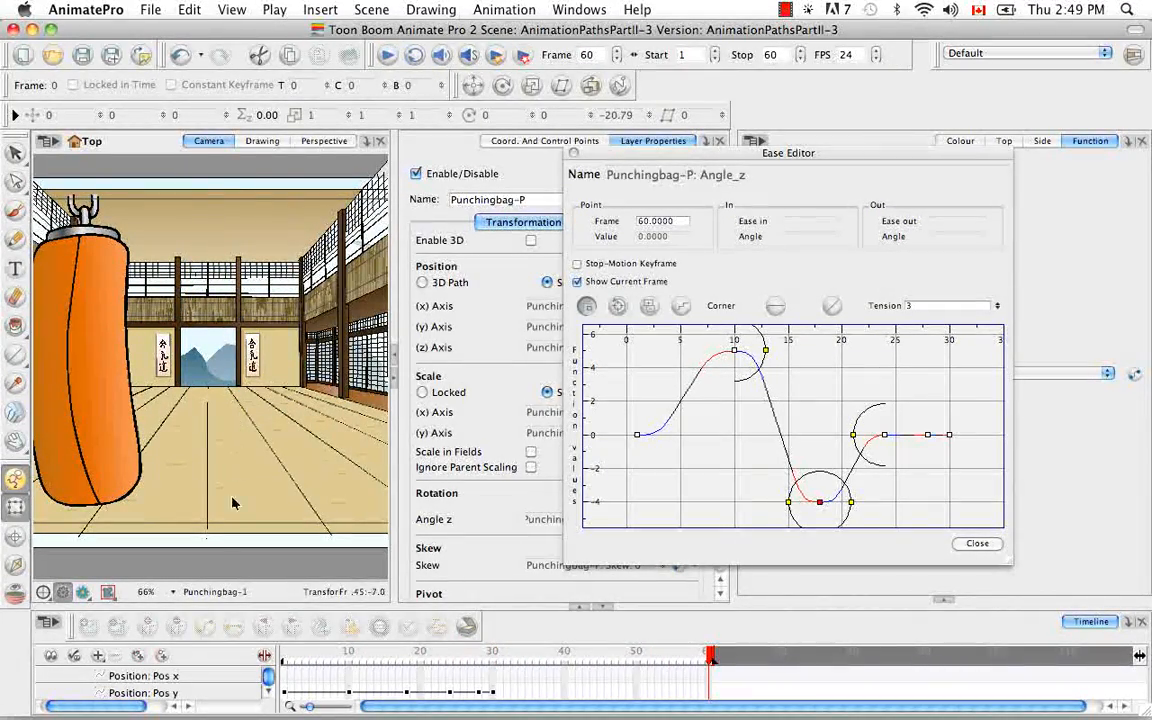
Bring the whole punching bag into view and raise the frame 10 keyframe of its Angle_z curve to about 15
{"action": "left_click", "coordinate": [220, 567]}
{"action": "key", "text": "space"}
{"action": "left_click_drag", "start_coordinate": [191, 472], "coordinate": [268, 476]}
{"action": "left_click_drag", "start_coordinate": [733, 351], "coordinate": [745, 386]}
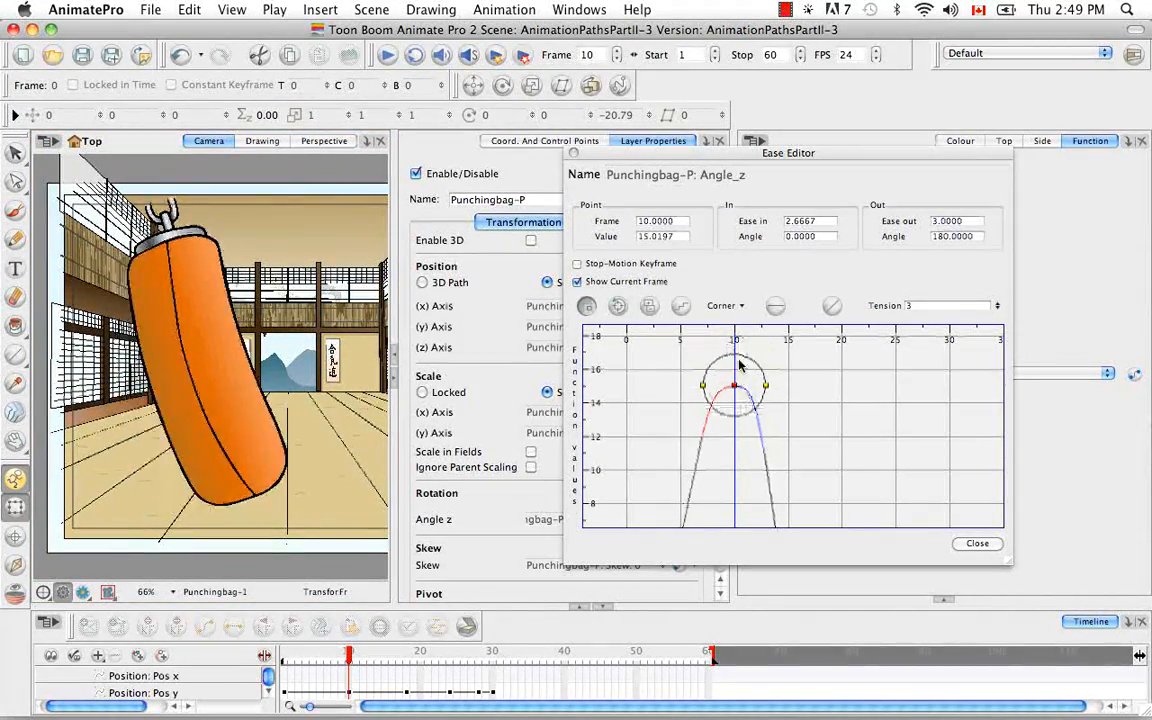
{"action": "left_click", "coordinate": [618, 306]}
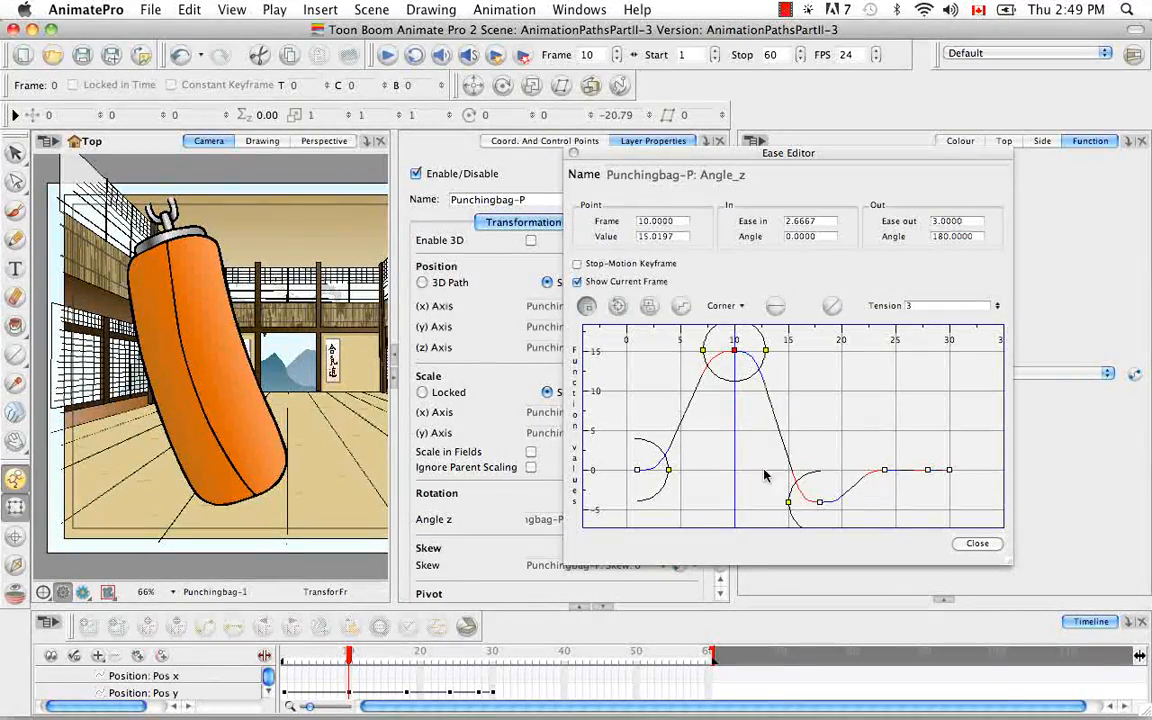
Lower the frame 18 keyframe of the Angle_z curve to about -12.8, play the animation, and fit the whole curve in view
{"action": "left_click", "coordinate": [820, 504]}
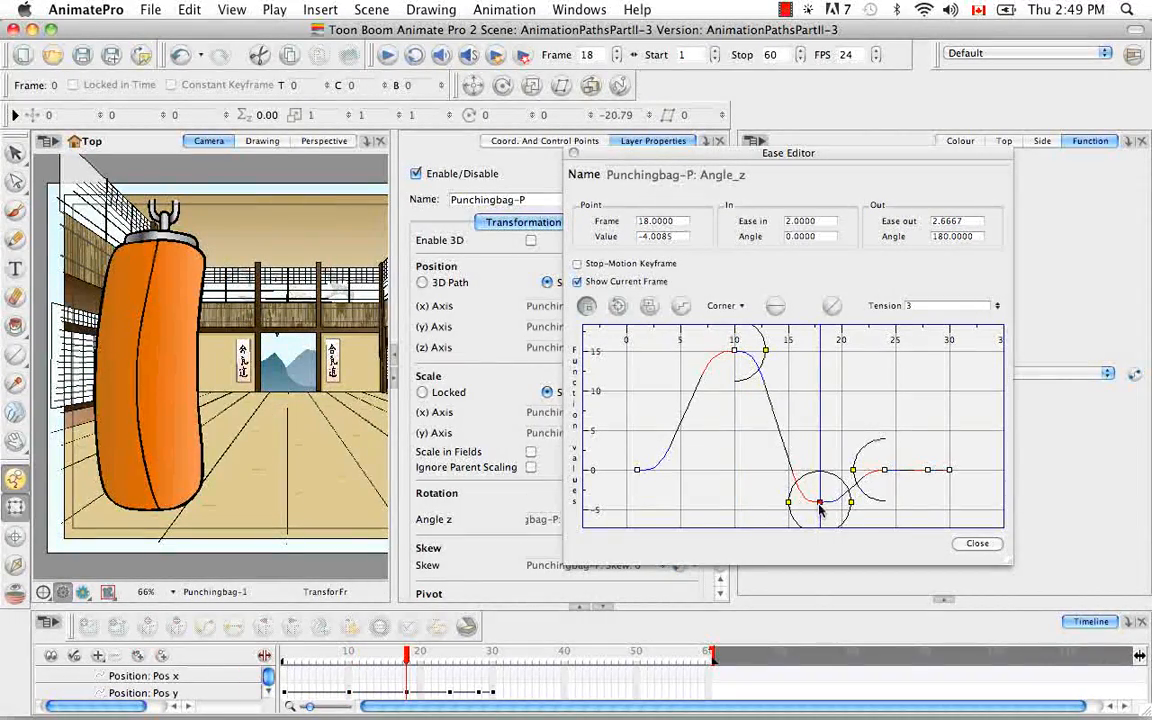
{"action": "left_click_drag", "start_coordinate": [820, 504], "coordinate": [819, 425]}
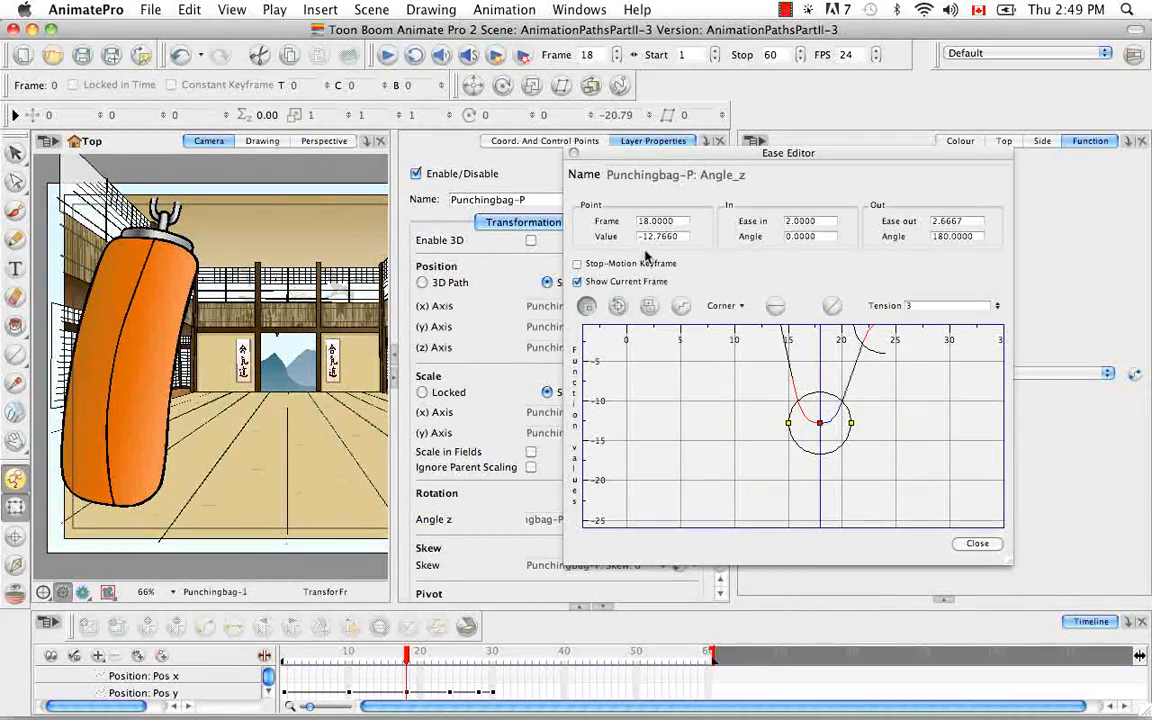
{"action": "left_click", "coordinate": [387, 55]}
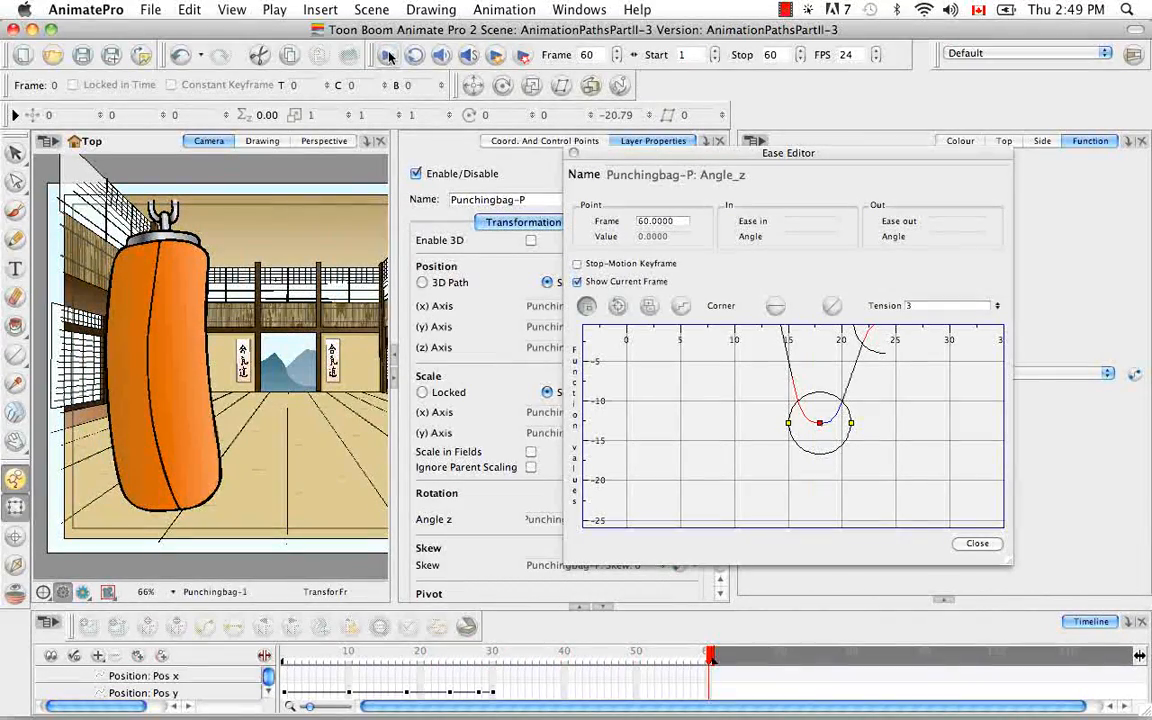
{"action": "left_click", "coordinate": [388, 56]}
{"action": "left_click", "coordinate": [618, 306]}
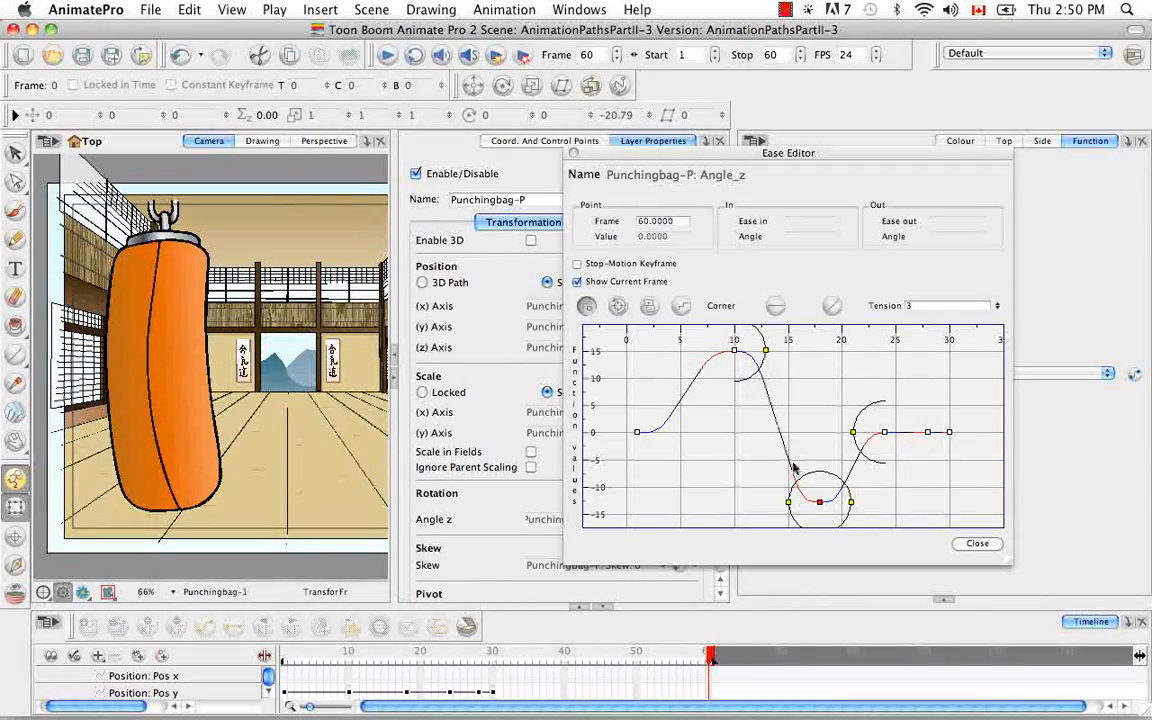
Try reshaping the Angle_z curve with the ease handles of the frame 10 keyframe, and undo the changes
{"action": "left_click", "coordinate": [764, 365]}
{"action": "mouse_move", "coordinate": [764, 372]}
{"action": "left_mouse_down"}
{"action": "mouse_move", "coordinate": [766, 333]}
{"action": "mouse_move", "coordinate": [768, 392]}
{"action": "left_mouse_up"}
{"action": "key", "text": "super+z"}
{"action": "left_click_drag", "start_coordinate": [703, 350], "coordinate": [700, 255]}
{"action": "left_click_drag", "start_coordinate": [775, 284], "coordinate": [702, 408]}
{"action": "key", "text": "super+z"}
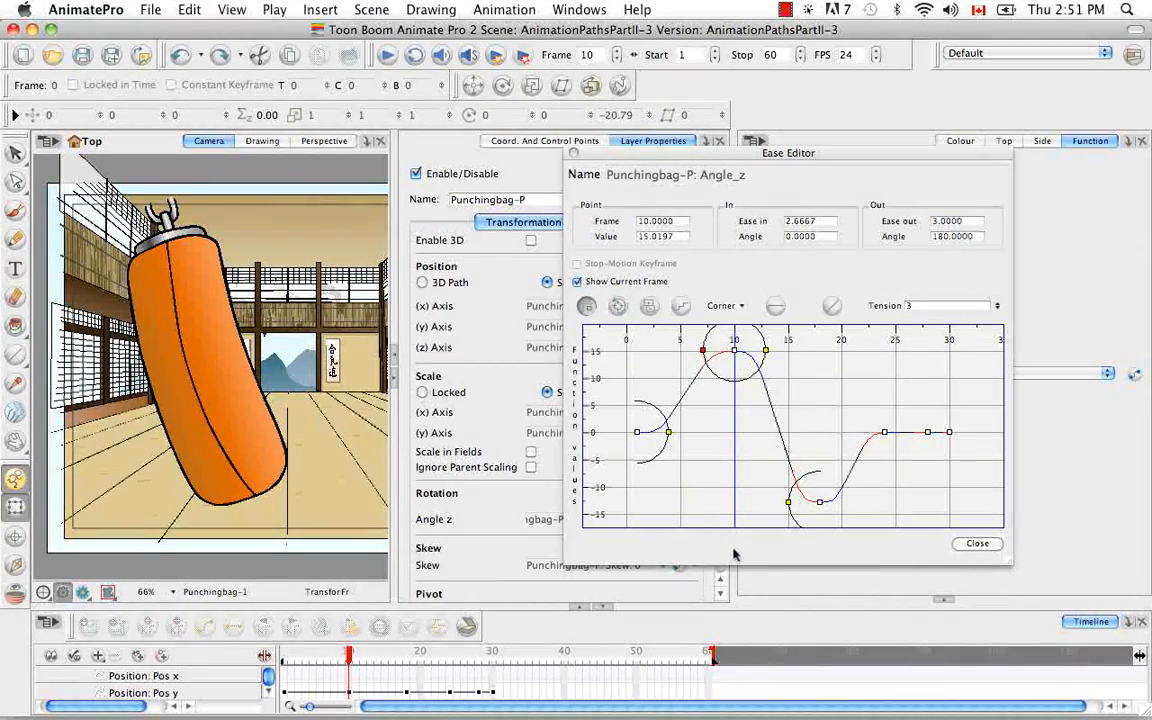
Raise the frame 24 keyframe to about 7.5, lower the frame 28 keyframe to about -7.4, and play the animation
{"action": "left_click", "coordinate": [885, 433]}
{"action": "left_click_drag", "start_coordinate": [885, 433], "coordinate": [882, 395]}
{"action": "left_click_drag", "start_coordinate": [928, 432], "coordinate": [929, 475]}
{"action": "left_click", "coordinate": [388, 55]}
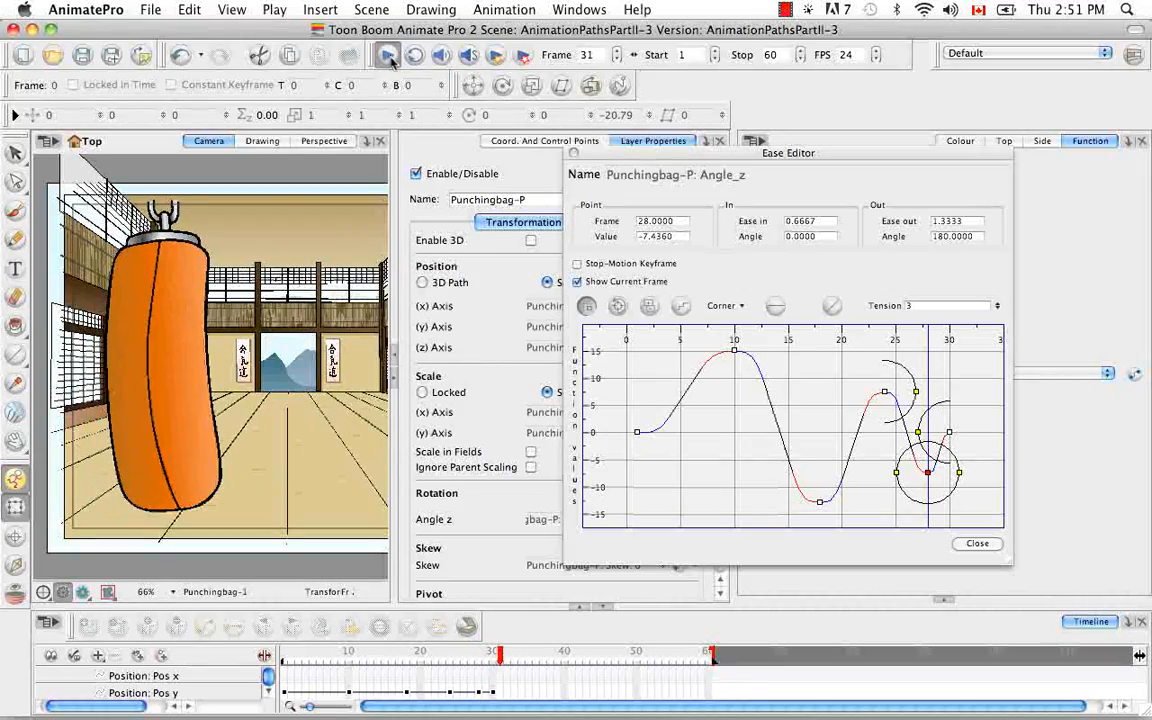
{"action": "left_click", "coordinate": [388, 56]}
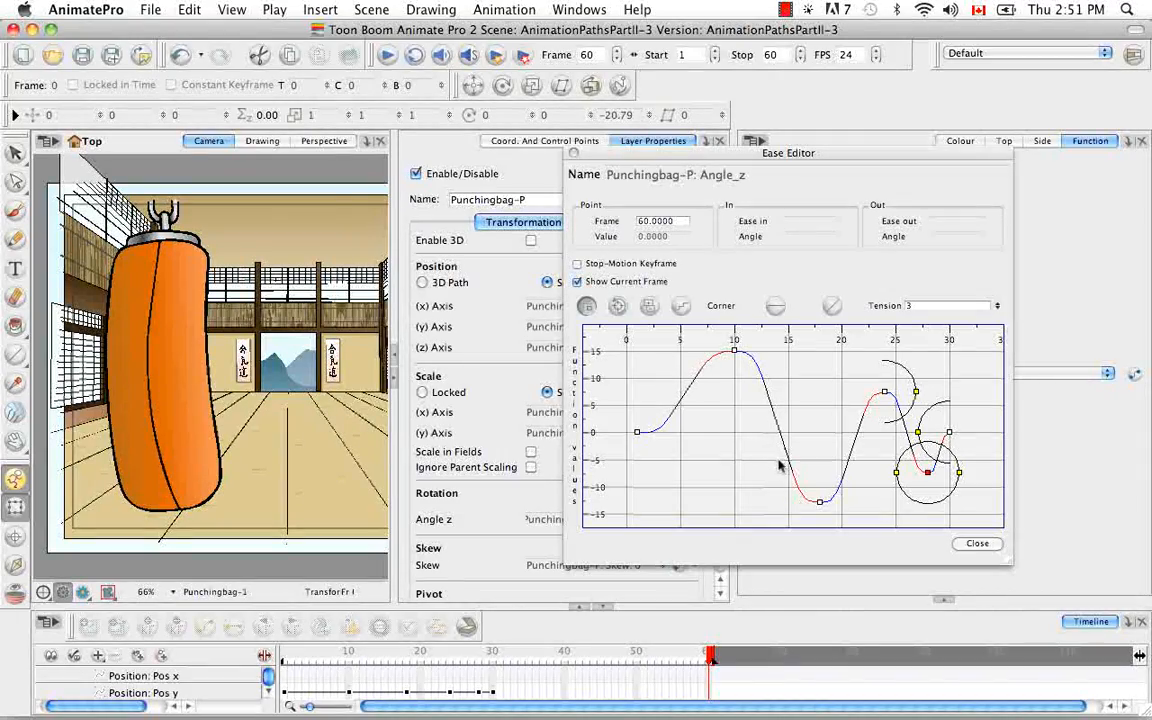
Close the Ease Editor and collapse the Punchingbag-P peg in the timeline
{"action": "left_click", "coordinate": [574, 152]}
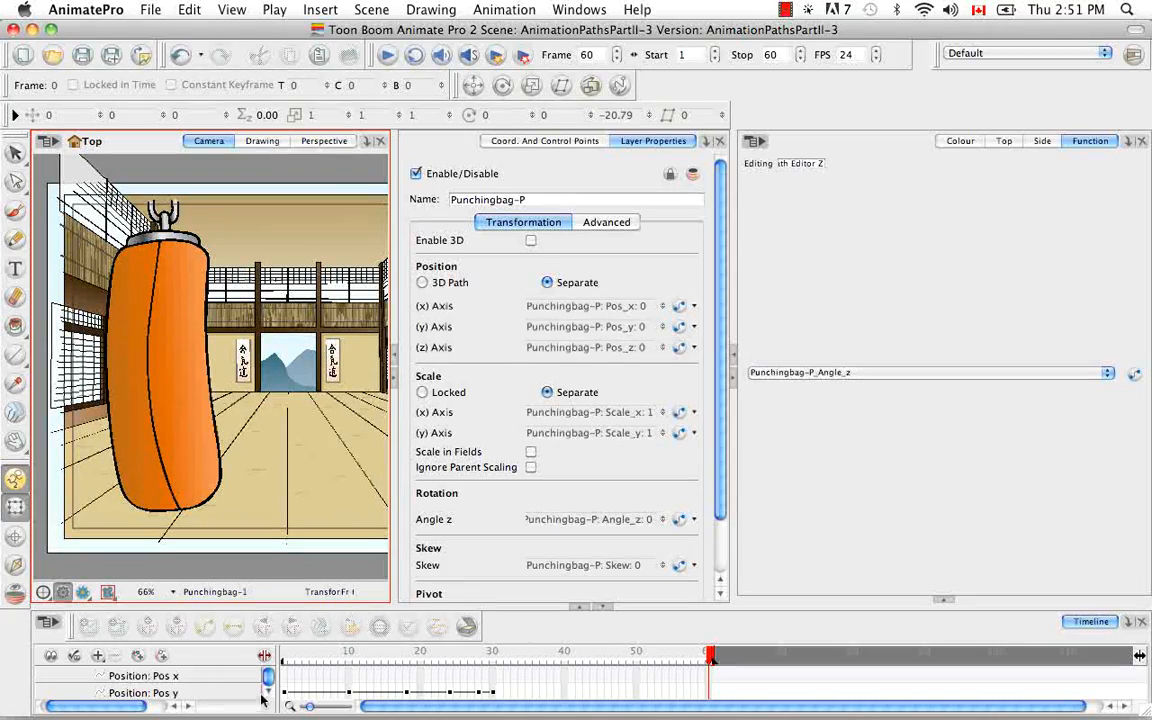
{"action": "scroll", "coordinate": [268, 688], "scroll_direction": "up", "scroll_amount": 1}
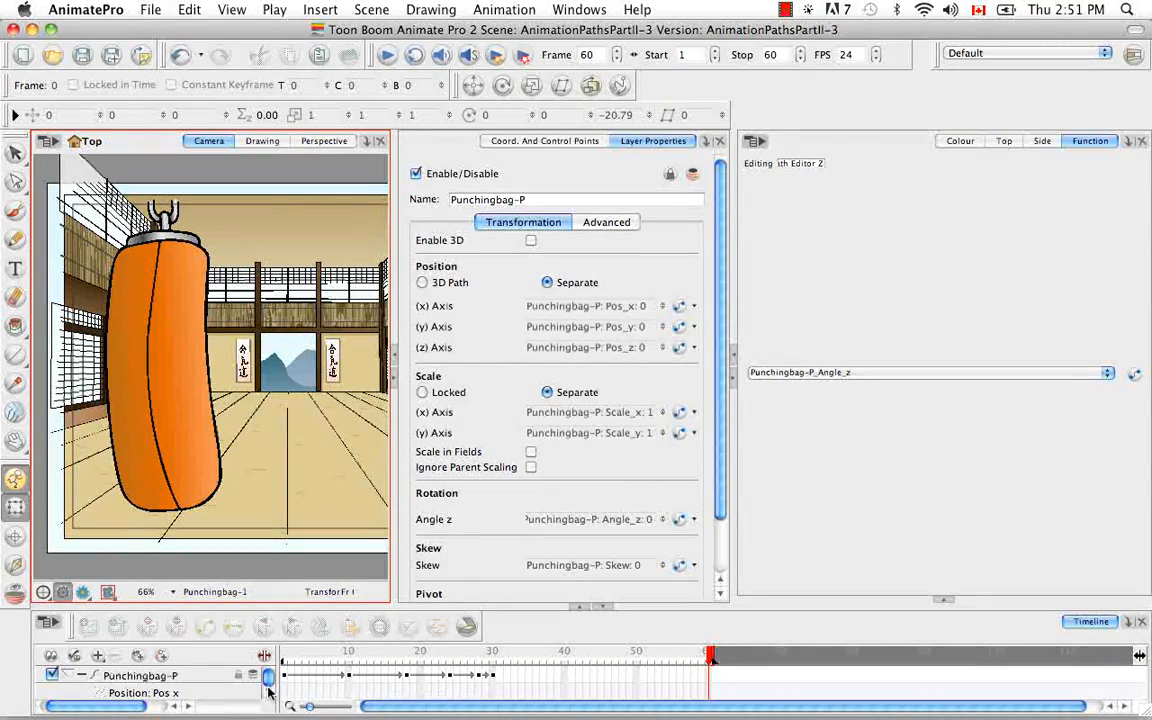
{"action": "left_click", "coordinate": [80, 676]}
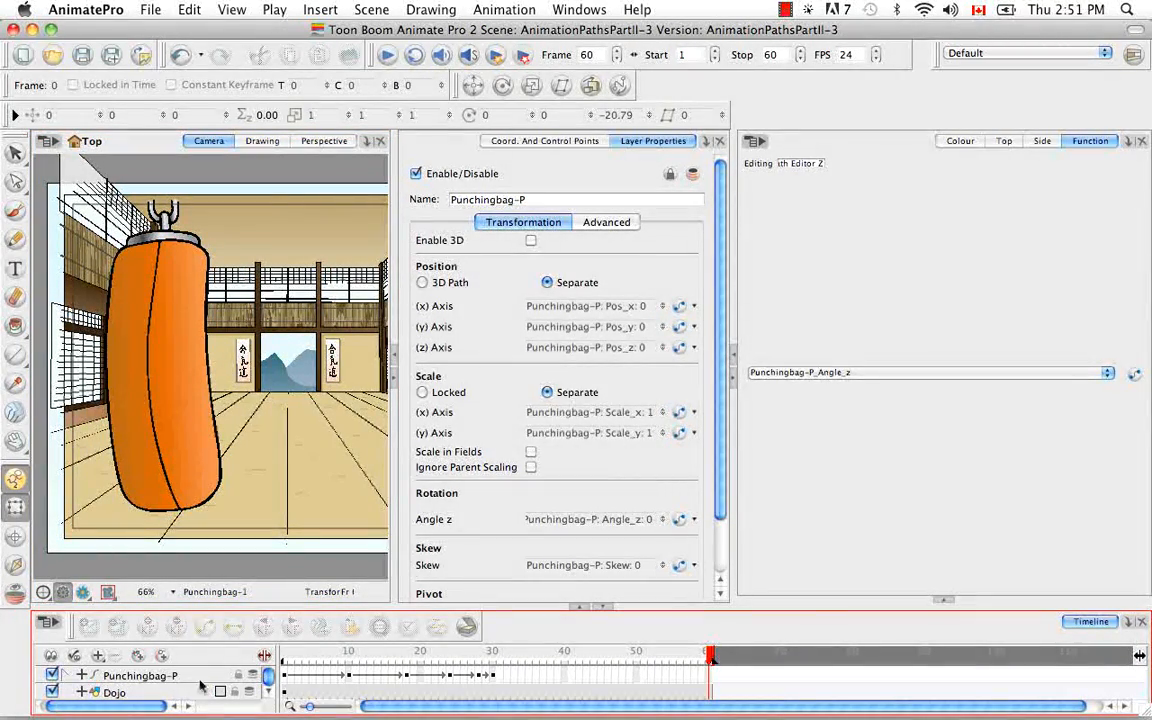
Show the KR_FULLFRONT group and hide the Punchingbag-P layer in the timeline
{"action": "scroll", "coordinate": [270, 690], "scroll_direction": "down", "scroll_amount": 4}
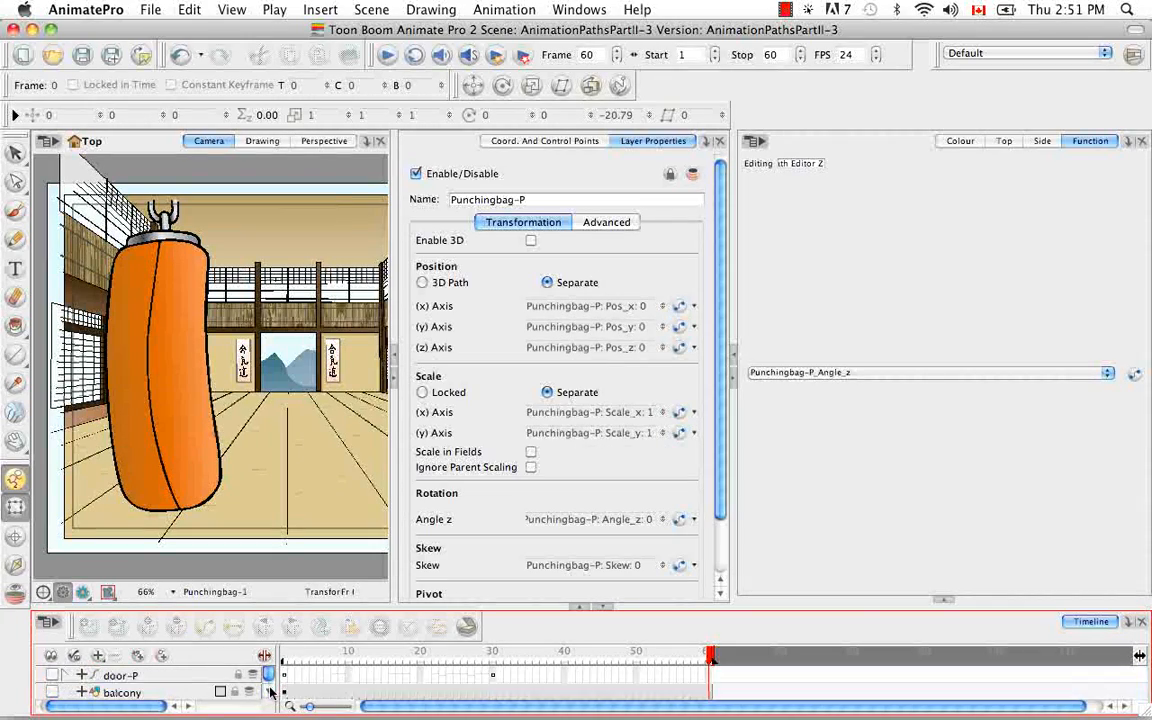
{"action": "scroll", "coordinate": [270, 688], "scroll_direction": "down", "scroll_amount": 2}
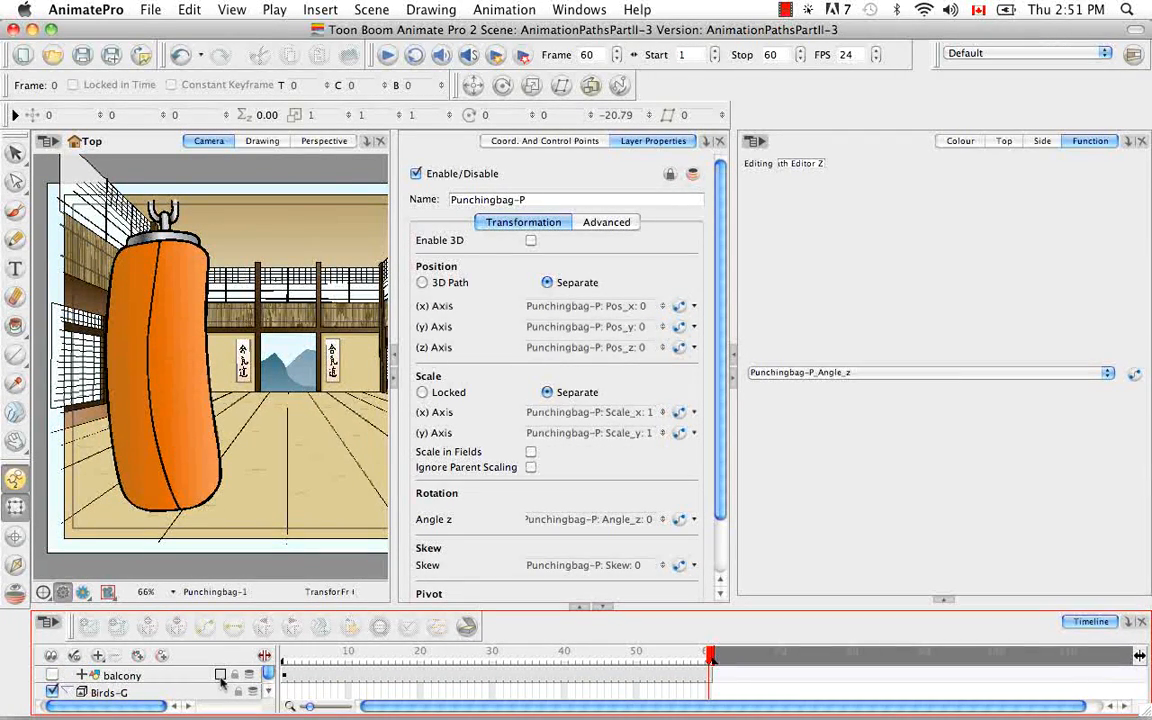
{"action": "scroll", "coordinate": [270, 688], "scroll_direction": "up", "scroll_amount": 6}
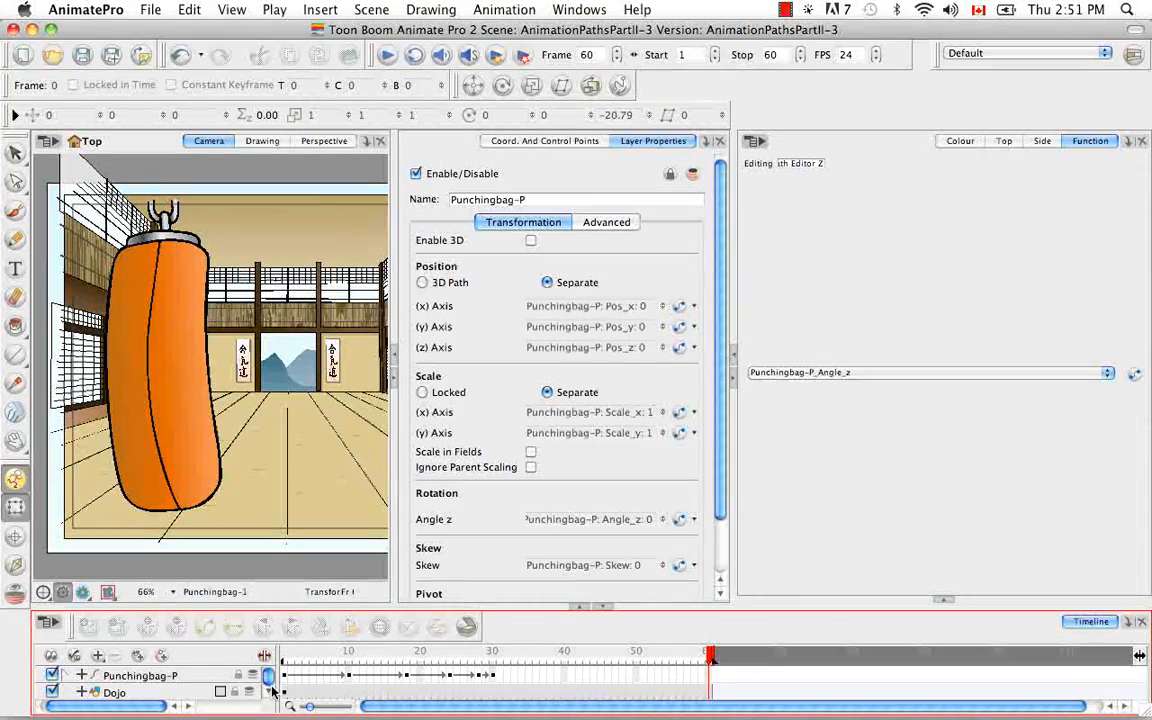
{"action": "scroll", "coordinate": [272, 692], "scroll_direction": "down", "scroll_amount": 5}
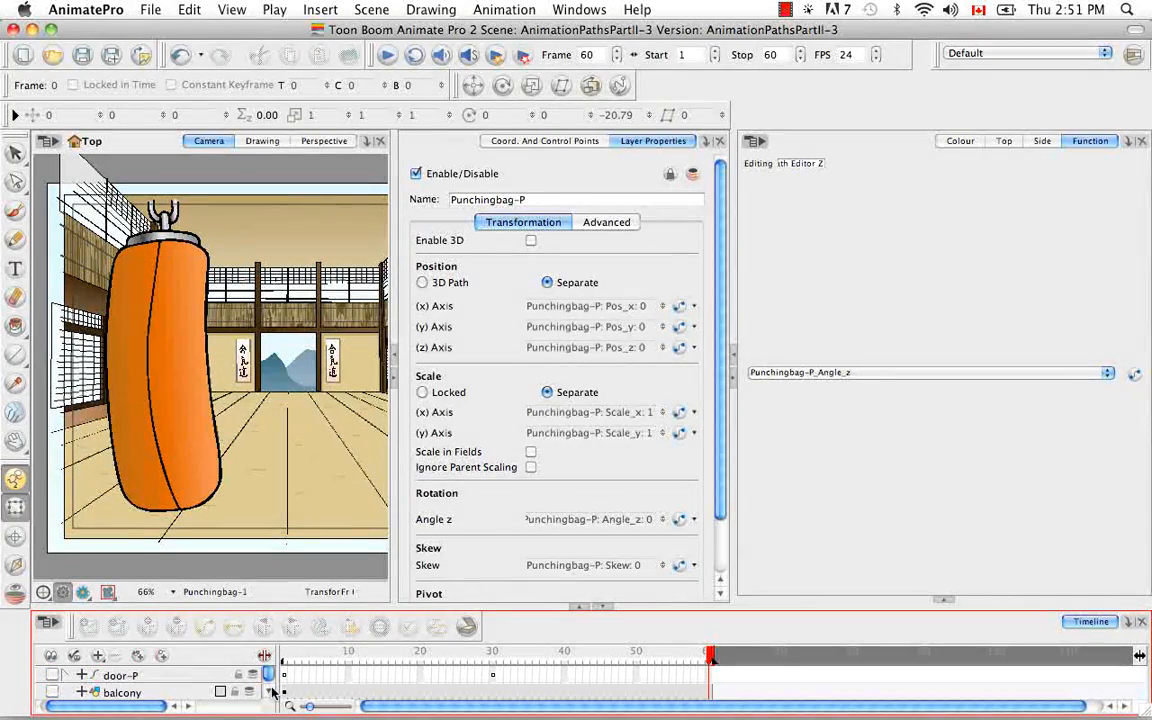
{"action": "left_click", "coordinate": [579, 606]}
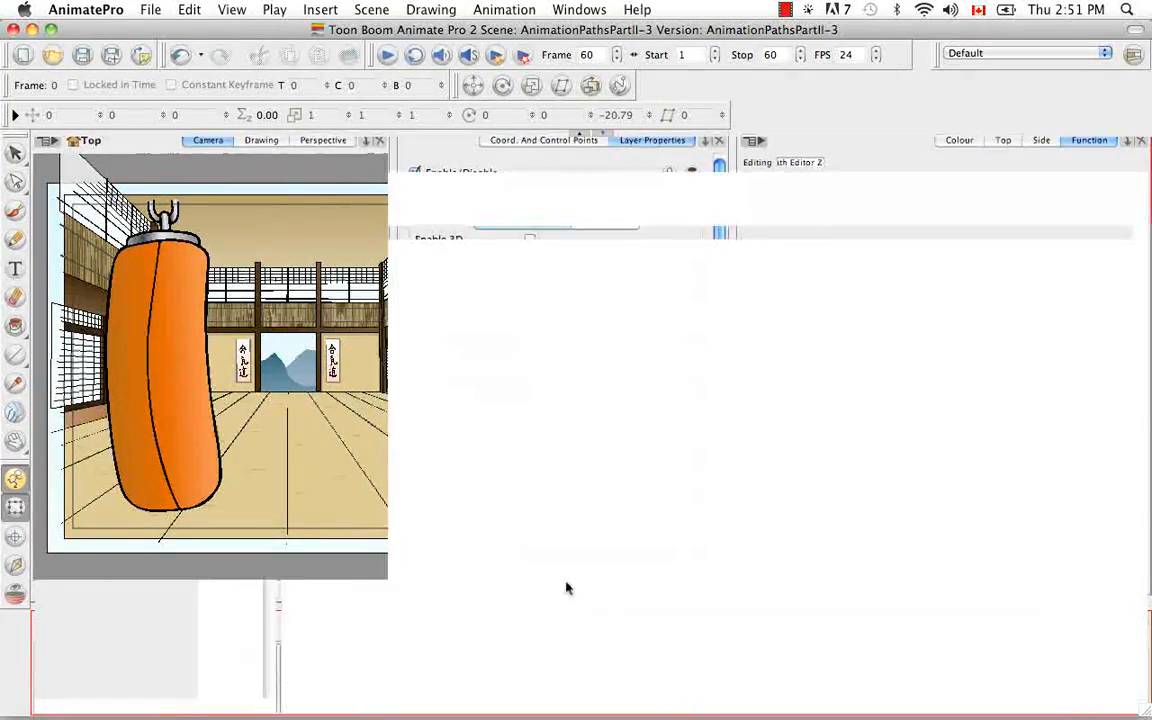
{"action": "left_click", "coordinate": [52, 202]}
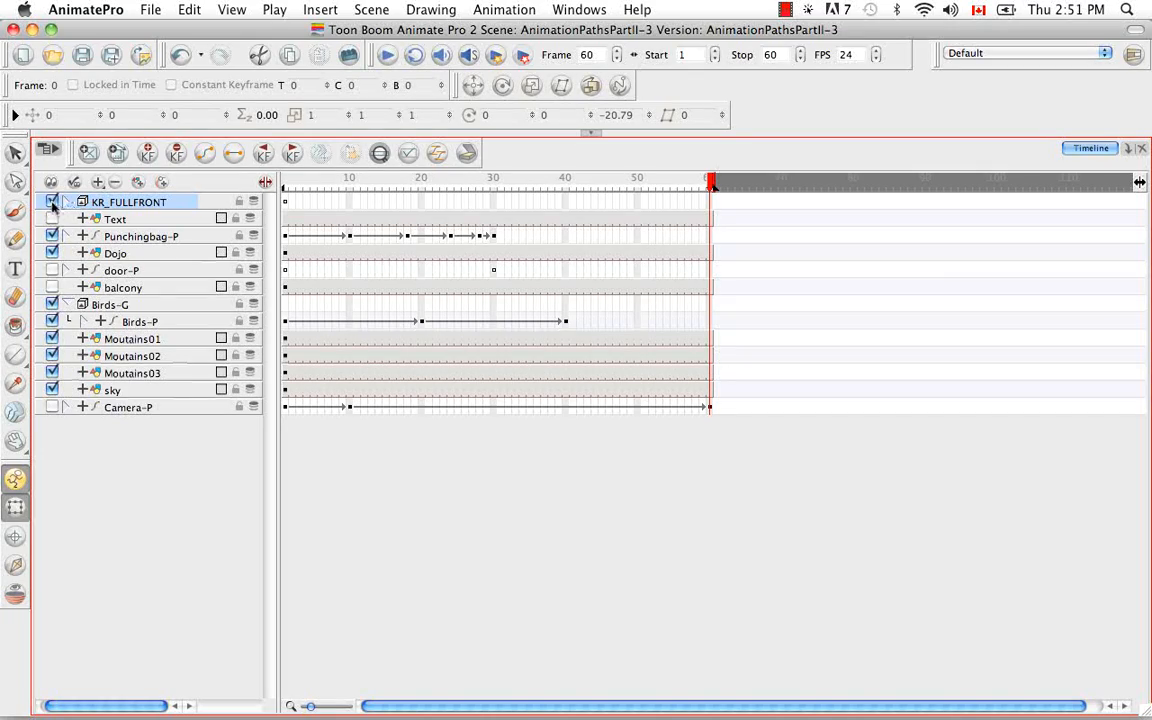
{"action": "left_click", "coordinate": [53, 236]}
{"action": "left_click", "coordinate": [580, 131]}
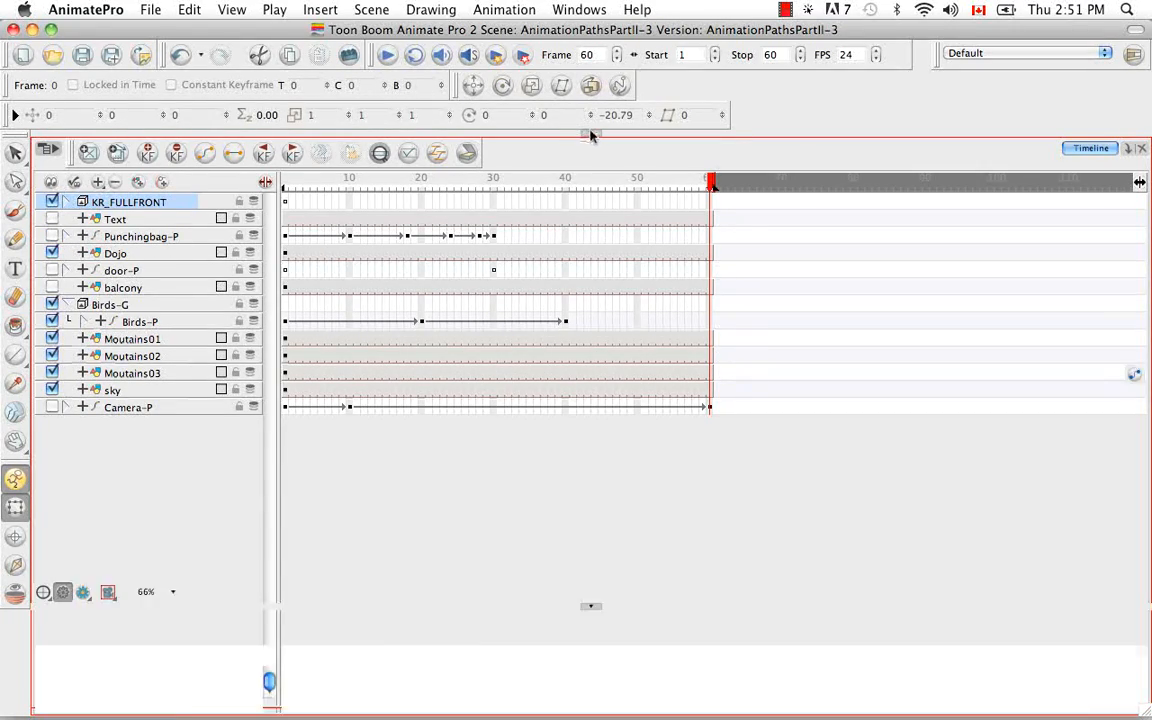
{"action": "left_click", "coordinate": [272, 577]}
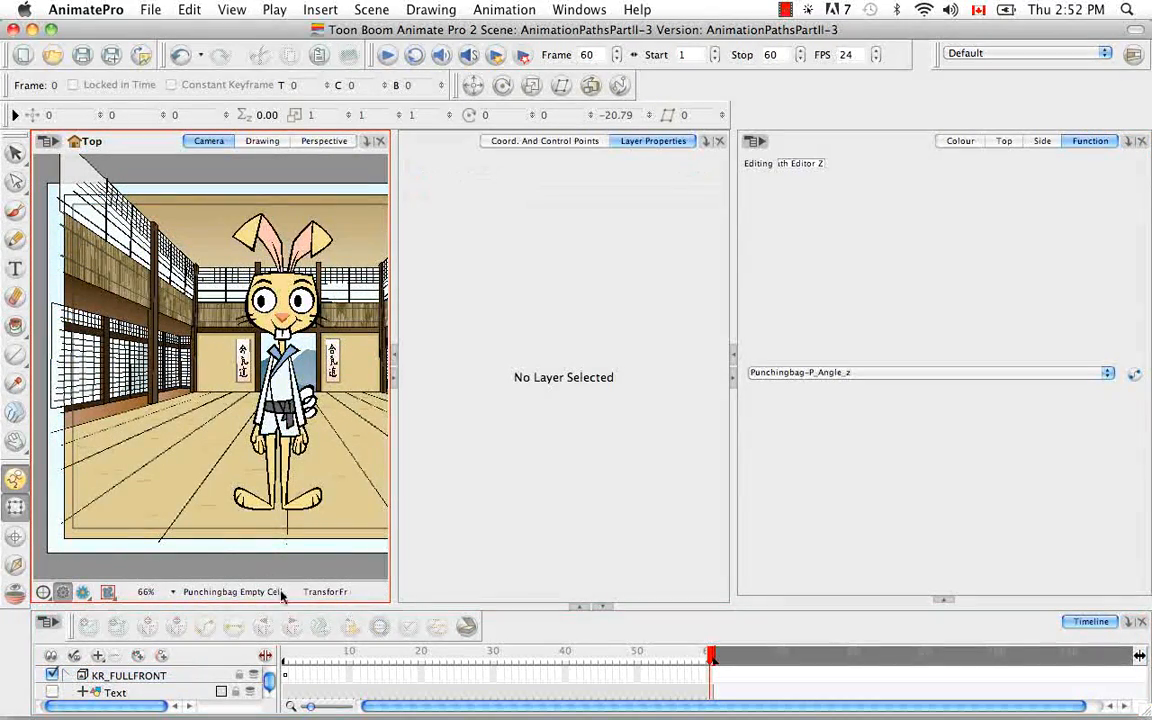
Expand the KR_FULLFRONT group, widen the layer name area, and look through the rabbit's layer hierarchy
{"action": "left_click", "coordinate": [73, 678]}
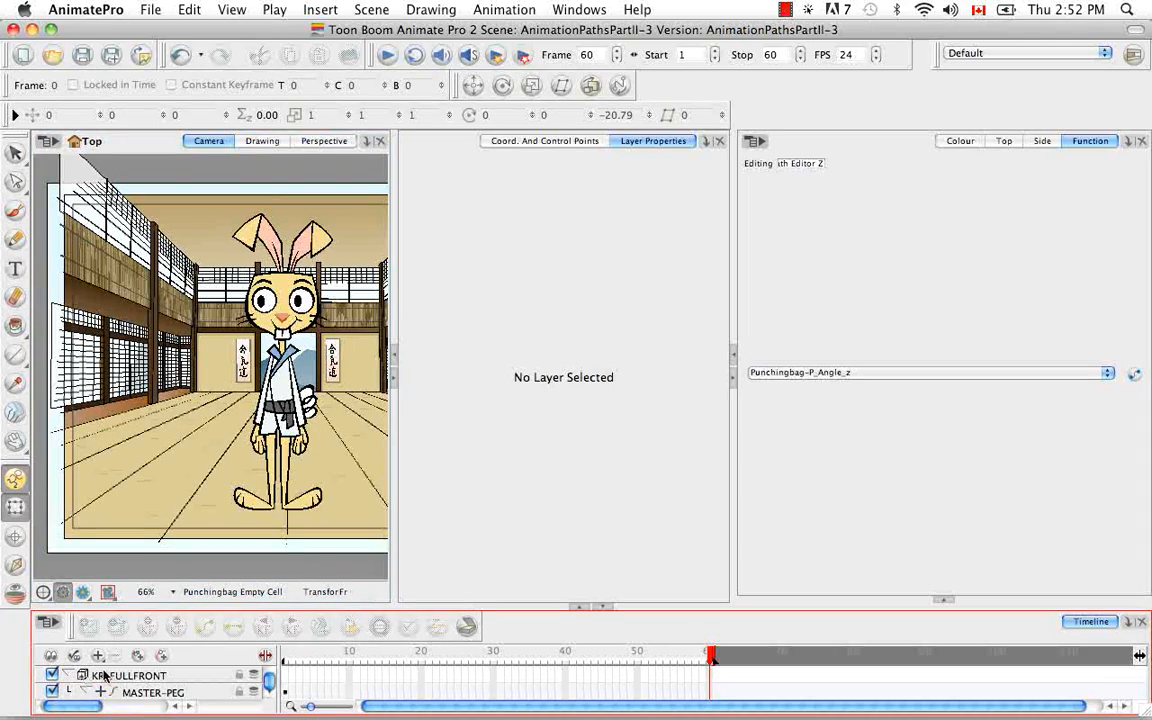
{"action": "left_click_drag", "start_coordinate": [277, 672], "coordinate": [348, 672]}
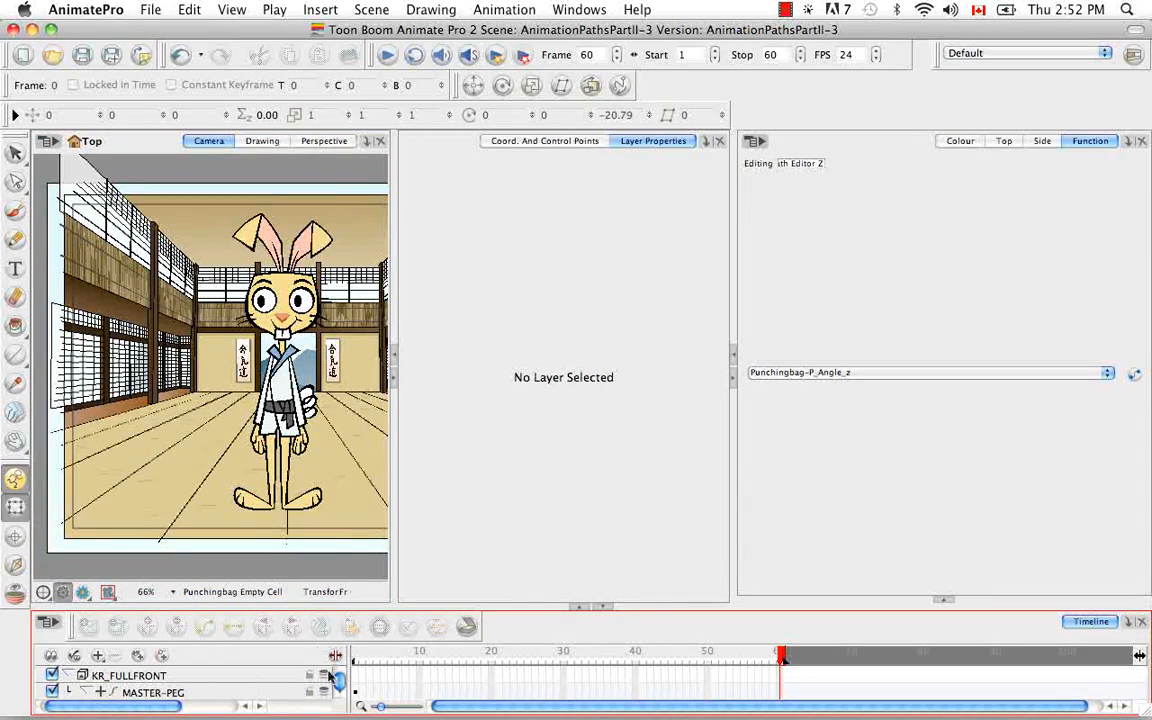
{"action": "left_click", "coordinate": [120, 676]}
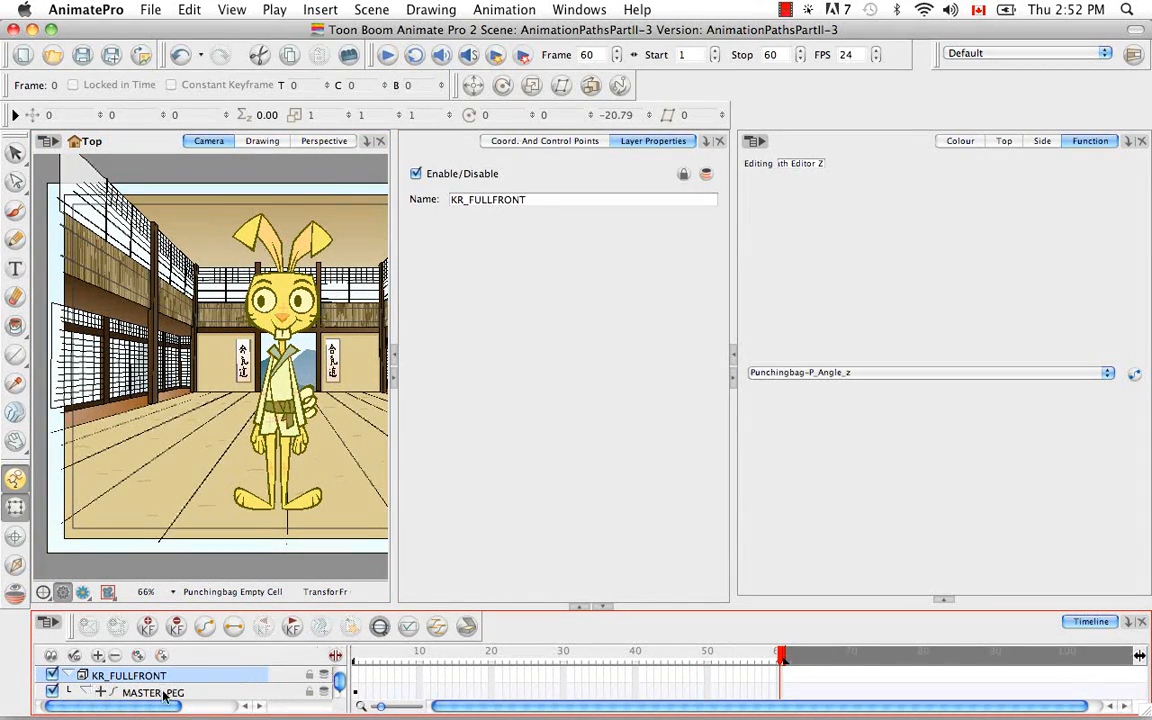
{"action": "left_click", "coordinate": [340, 696]}
{"action": "left_click", "coordinate": [340, 696]}
{"action": "left_click", "coordinate": [340, 696]}
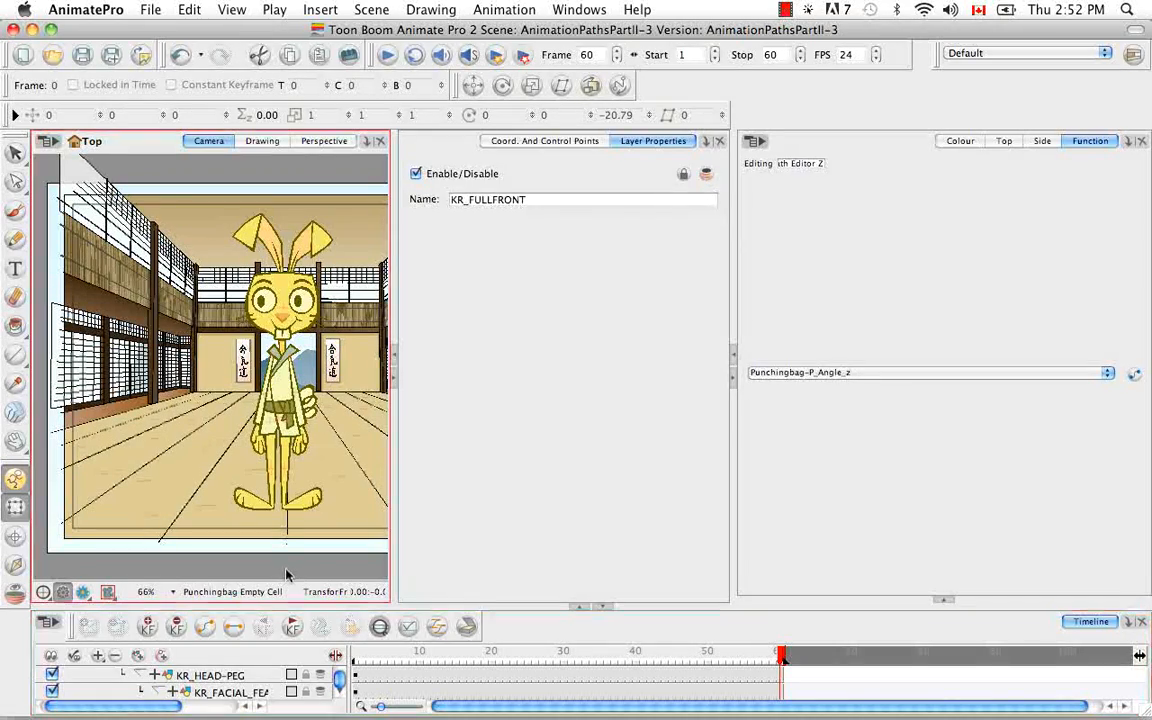
{"action": "left_click", "coordinate": [283, 567]}
Go to frame 20 and rotate the rabbit's KR_02_ARM-PEG outward by about 30 degrees
{"action": "left_click", "coordinate": [361, 655]}
{"action": "left_click_drag", "start_coordinate": [358, 657], "coordinate": [491, 657]}
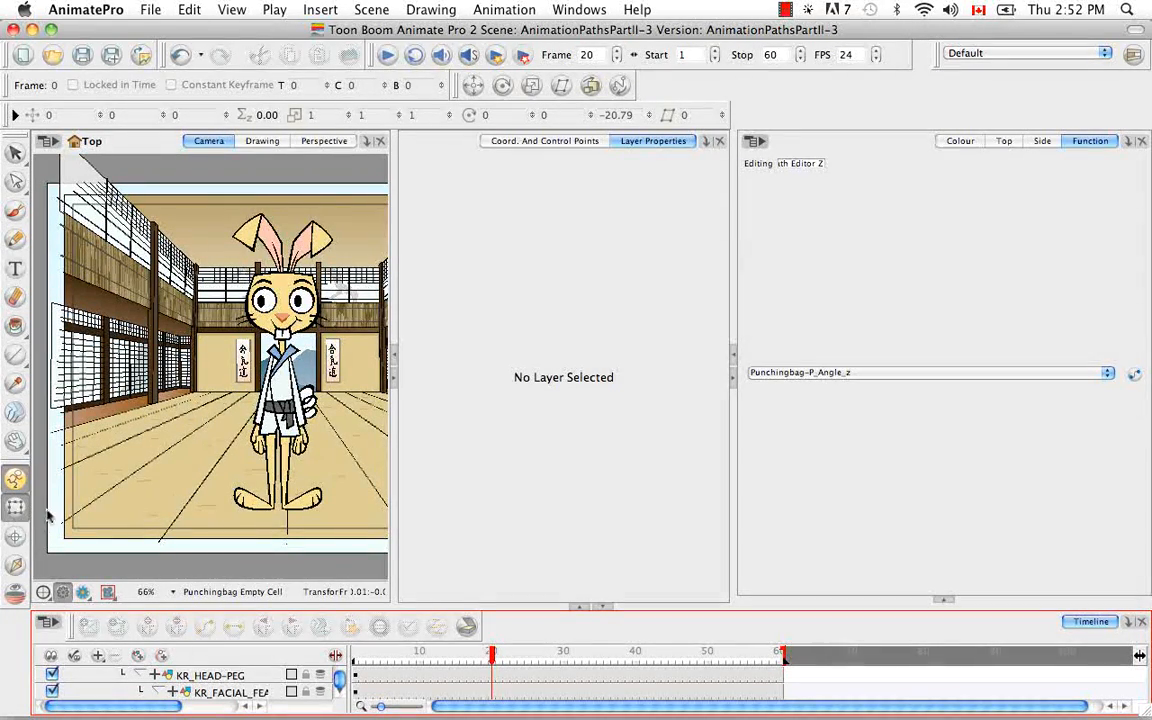
{"action": "left_click", "coordinate": [270, 352]}
{"action": "left_click", "coordinate": [296, 390]}
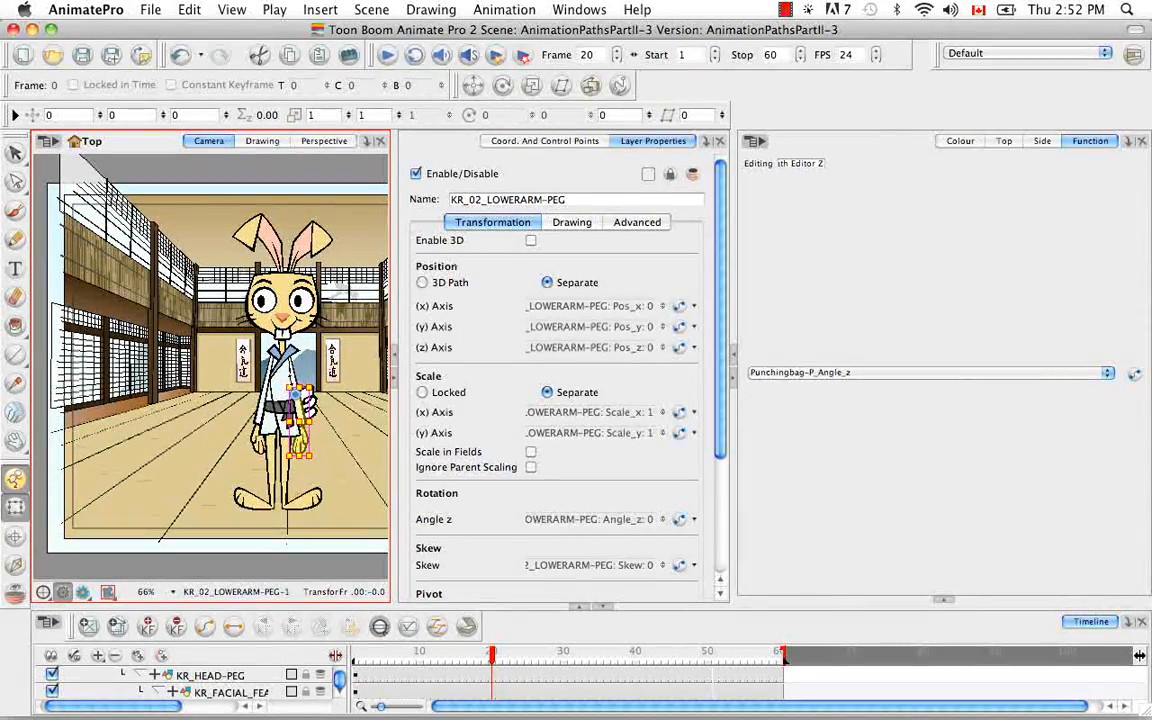
{"action": "key", "text": "b"}
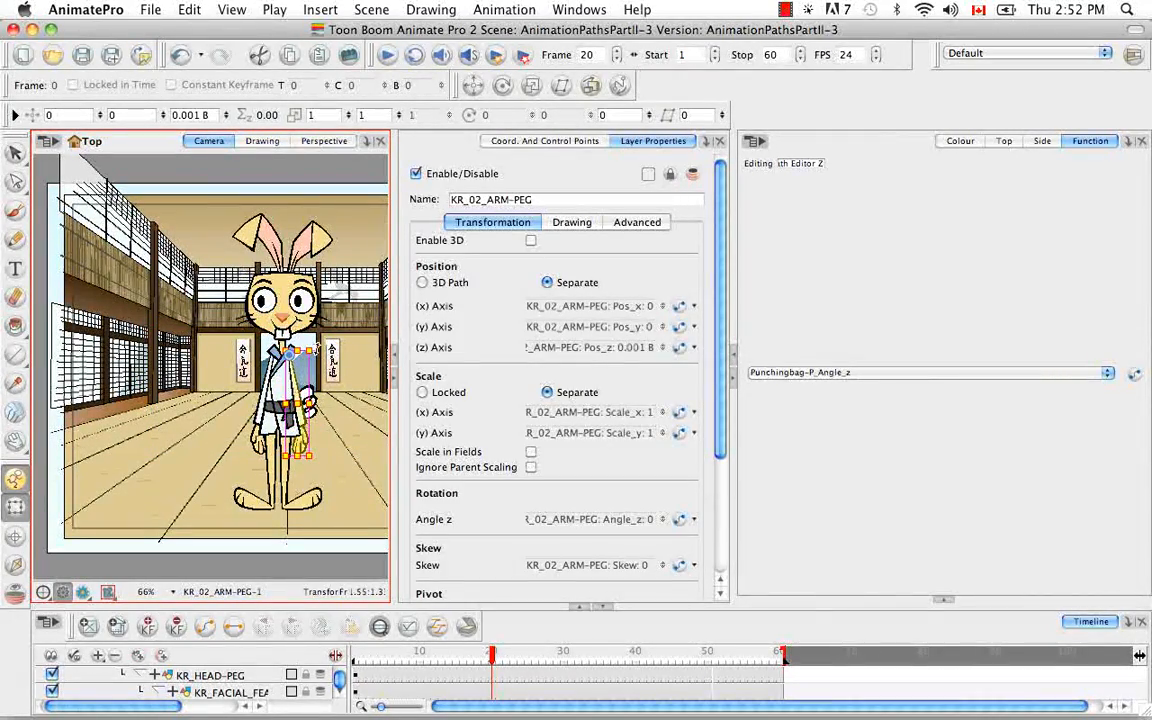
{"action": "left_click_drag", "start_coordinate": [319, 344], "coordinate": [333, 412]}
Select the parent peg KR_02_LOWERARM-PEG and rotate the lower arm up by about 30.7 degrees
{"action": "left_click", "coordinate": [344, 427]}
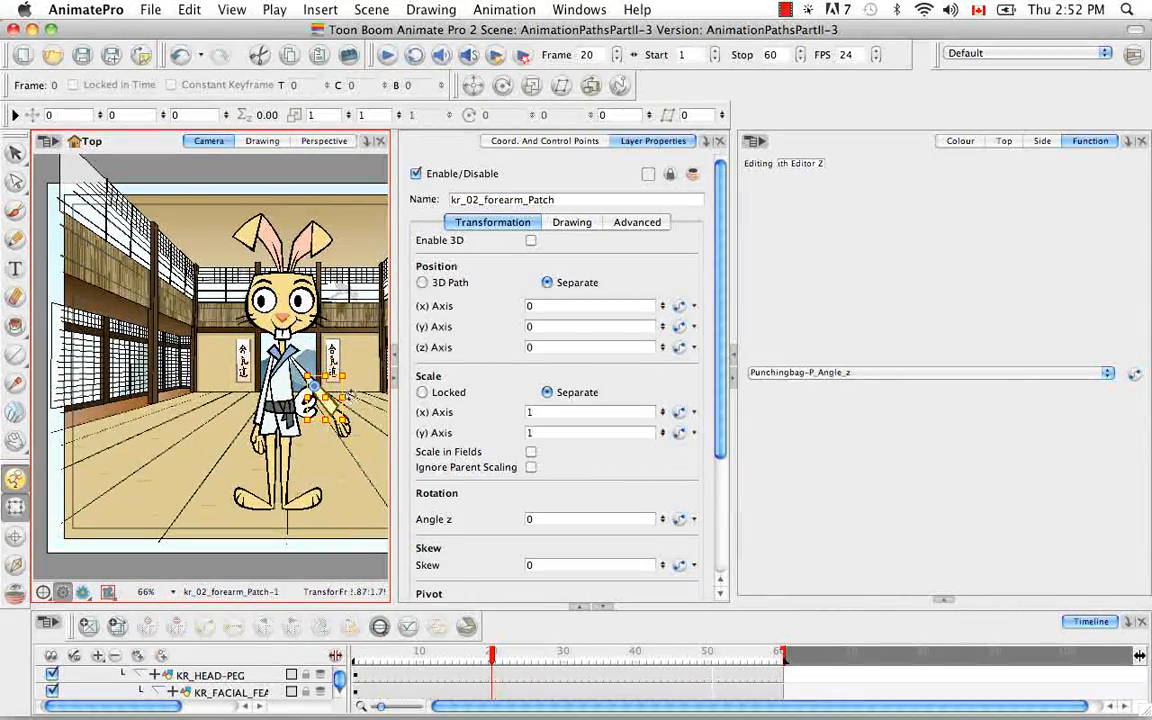
{"action": "key", "text": "b"}
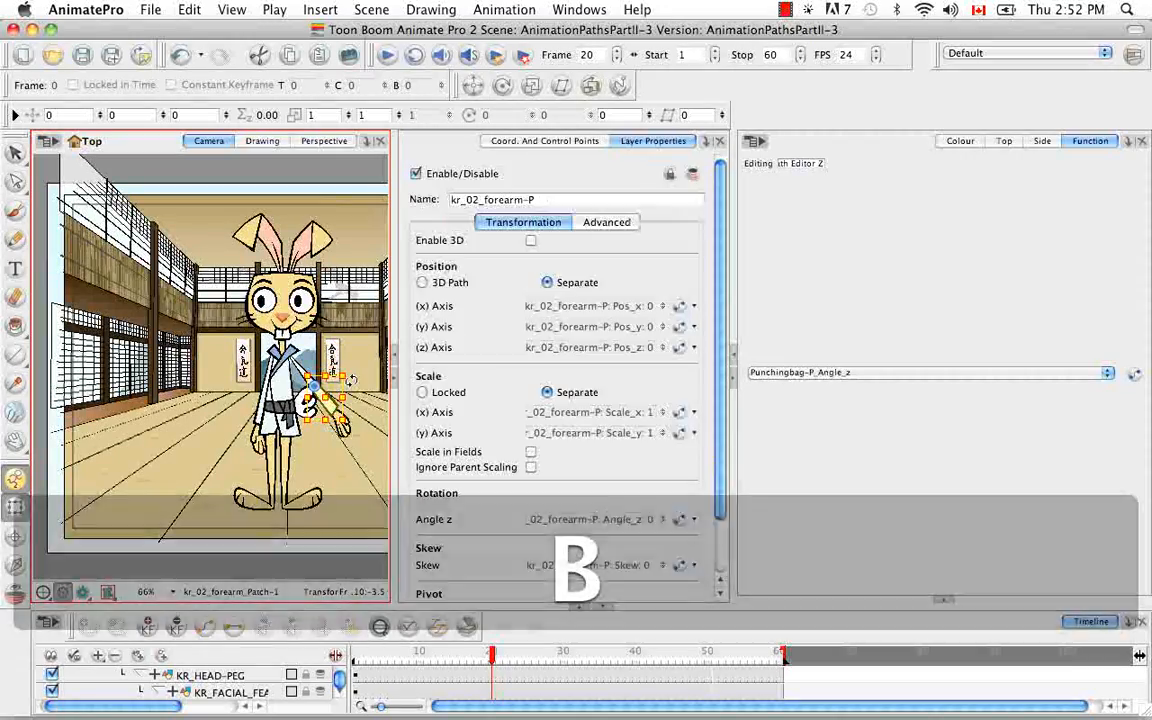
{"action": "key", "text": "b"}
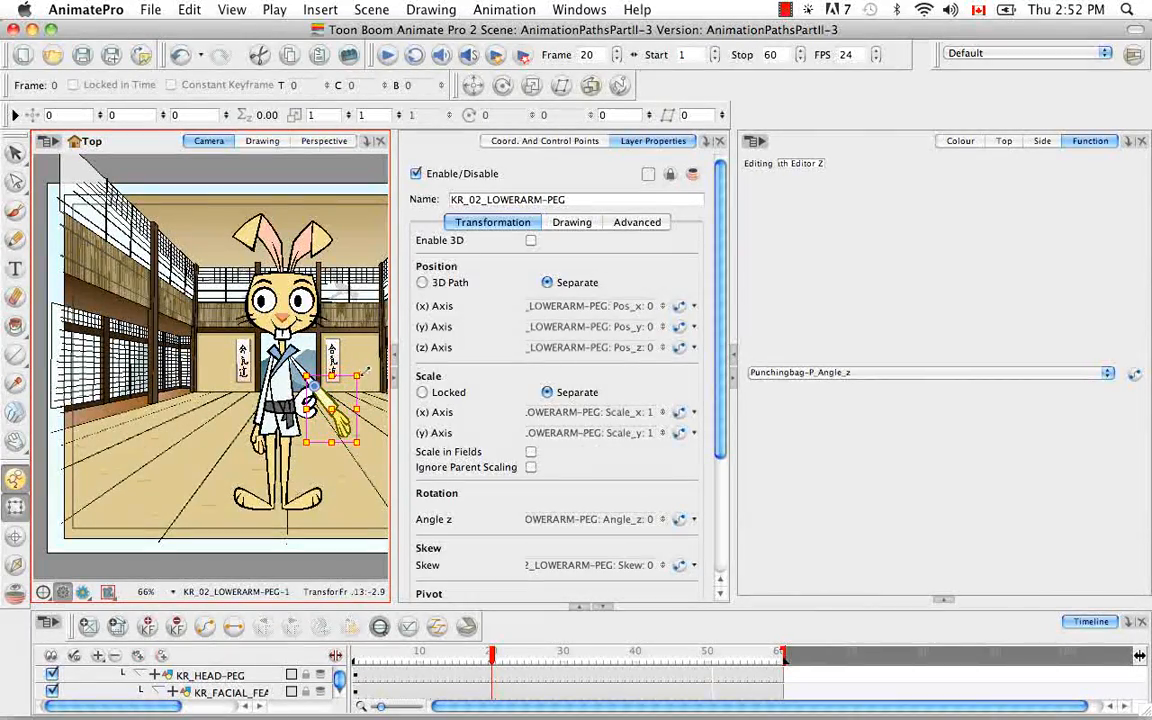
{"action": "left_click_drag", "start_coordinate": [366, 372], "coordinate": [366, 336]}
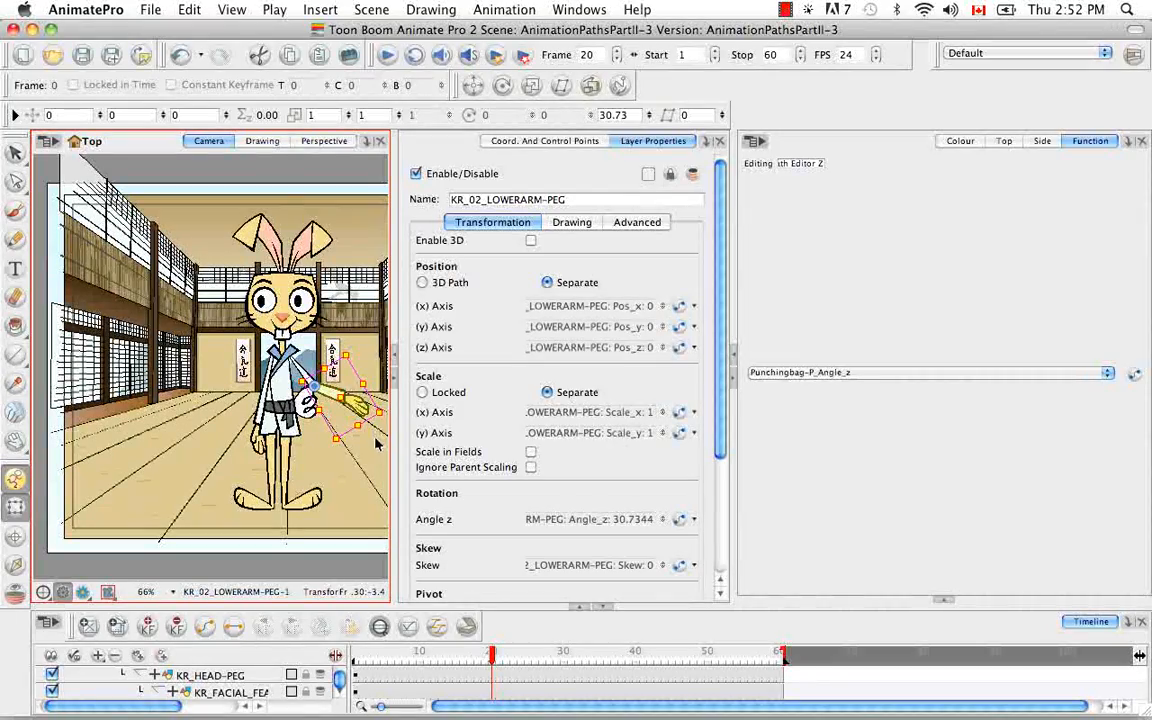
Select the kr_02_hand-P peg at frame 20 and rotate the hand upward
{"action": "left_click", "coordinate": [358, 405]}
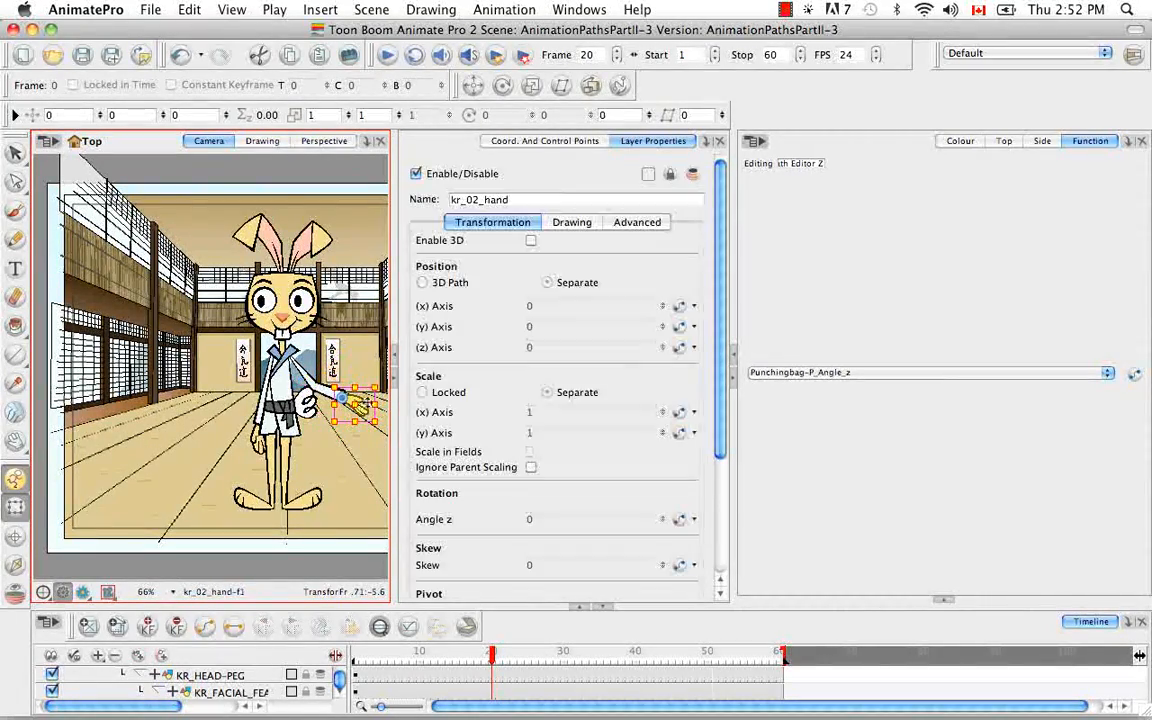
{"action": "key", "text": "b"}
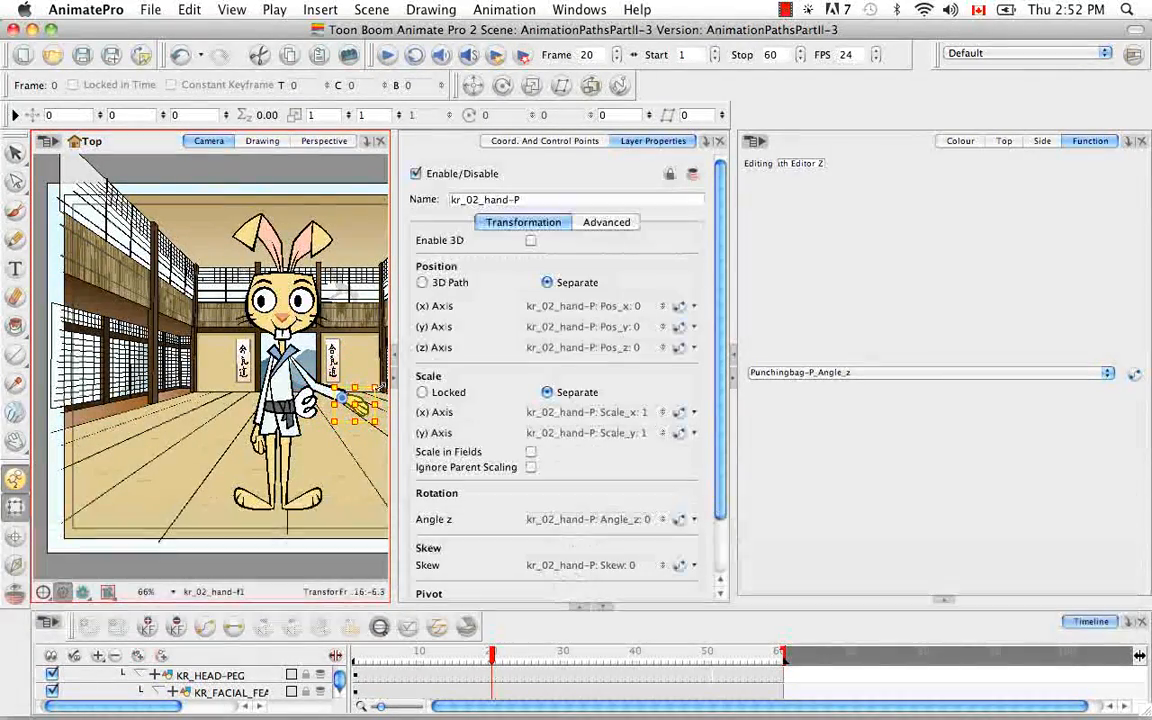
{"action": "left_click_drag", "start_coordinate": [384, 380], "coordinate": [377, 355]}
Check the arm pose at frames 1, 10 and 20, then locate and expand KR_02_ARM-PEG in the timeline
{"action": "left_click_drag", "start_coordinate": [492, 655], "coordinate": [340, 622]}
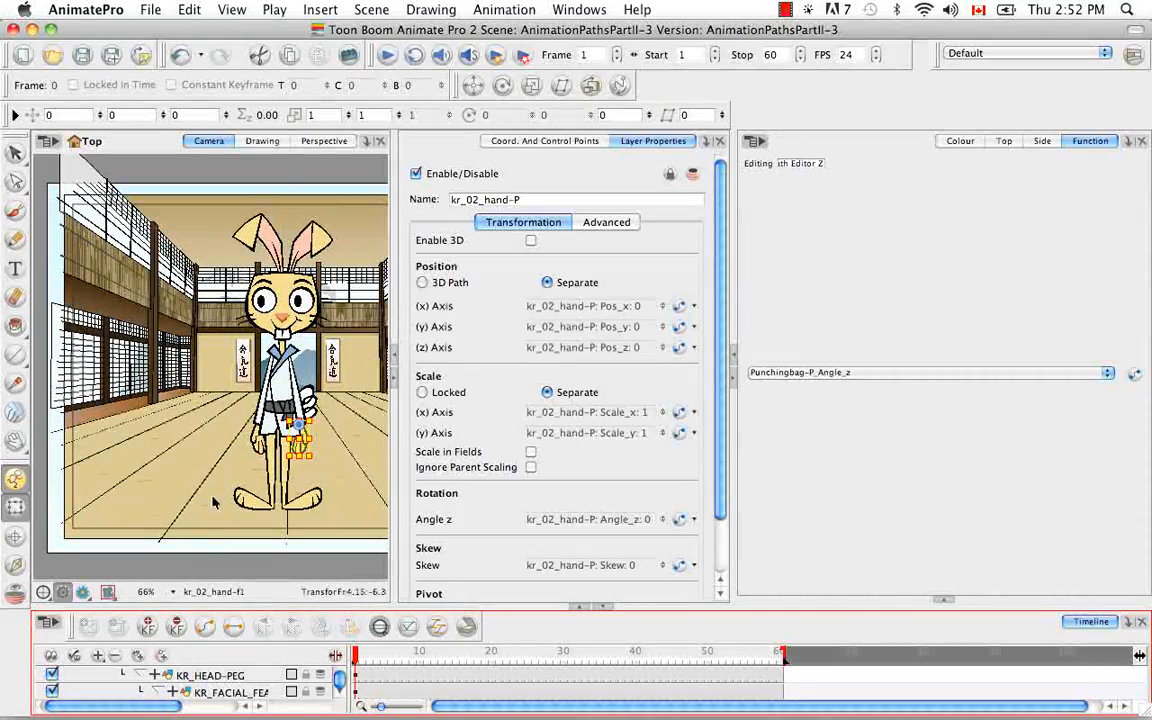
{"action": "left_click", "coordinate": [420, 655]}
{"action": "key", "text": "b"}
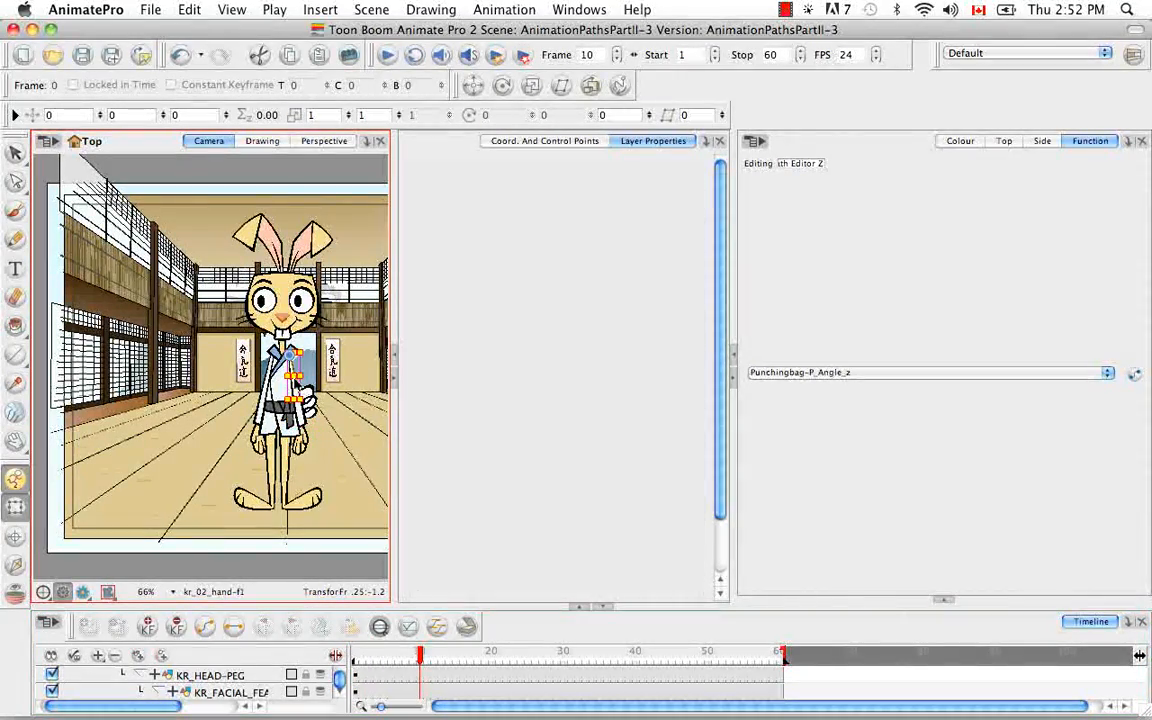
{"action": "key", "text": "b"}
{"action": "key", "text": "b"}
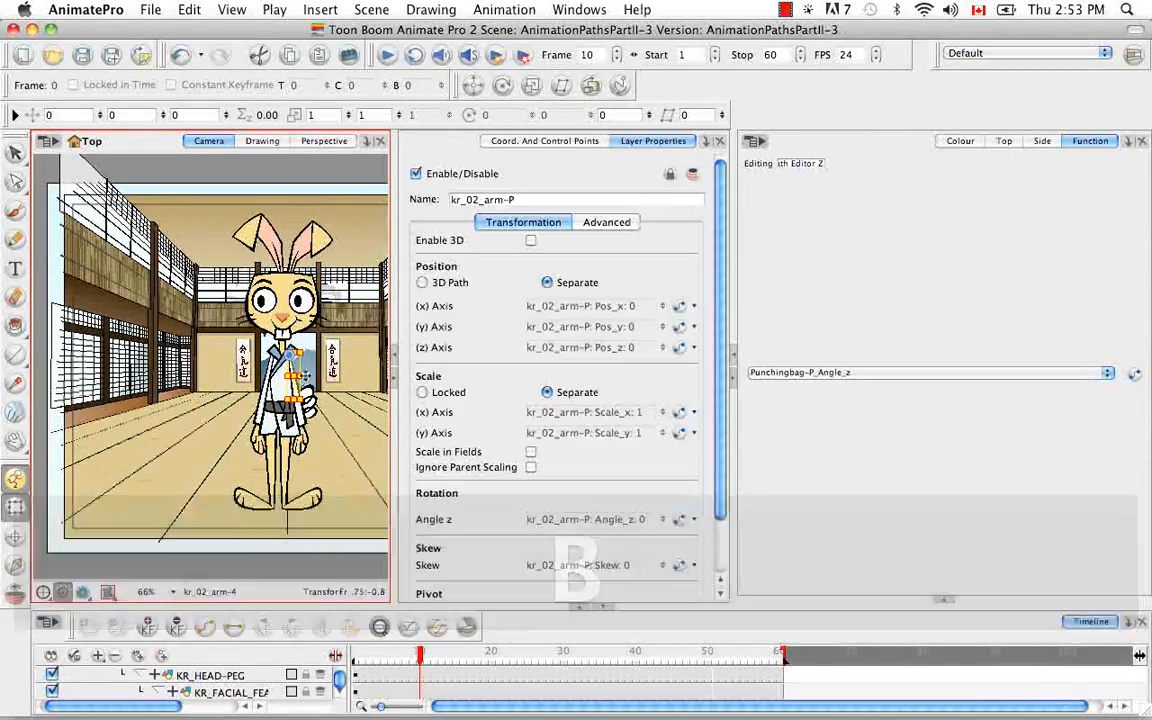
{"action": "left_click", "coordinate": [380, 626]}
{"action": "left_click_drag", "start_coordinate": [422, 657], "coordinate": [493, 662]}
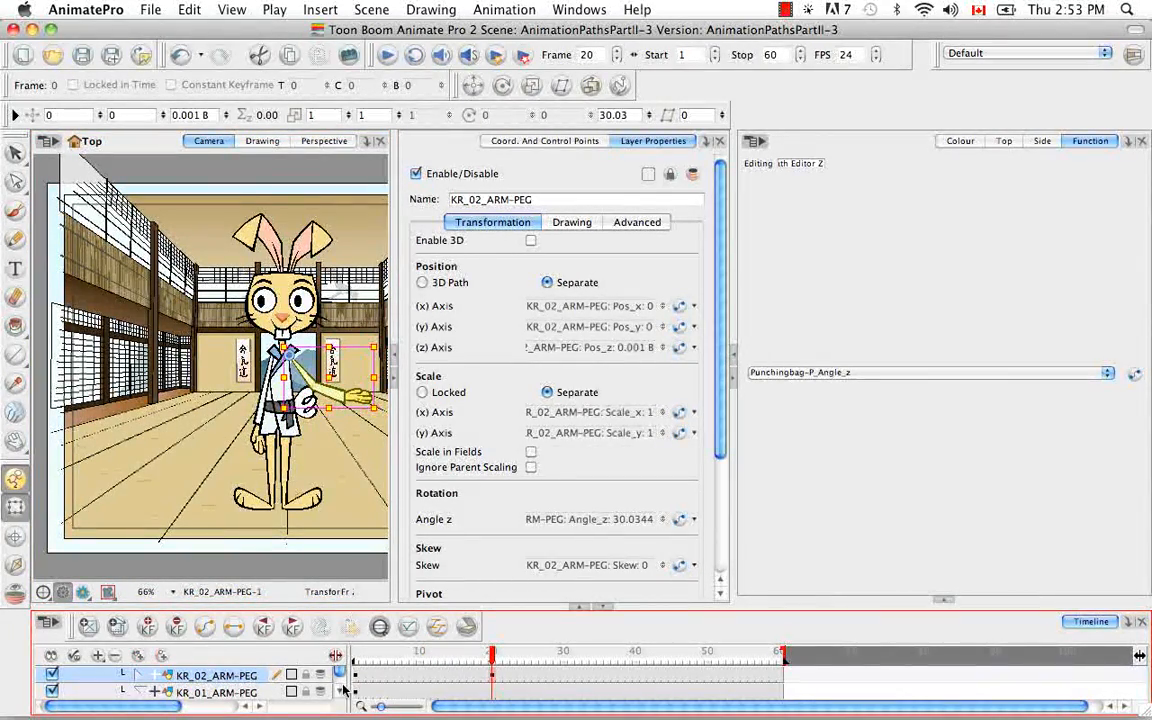
{"action": "left_click", "coordinate": [138, 677]}
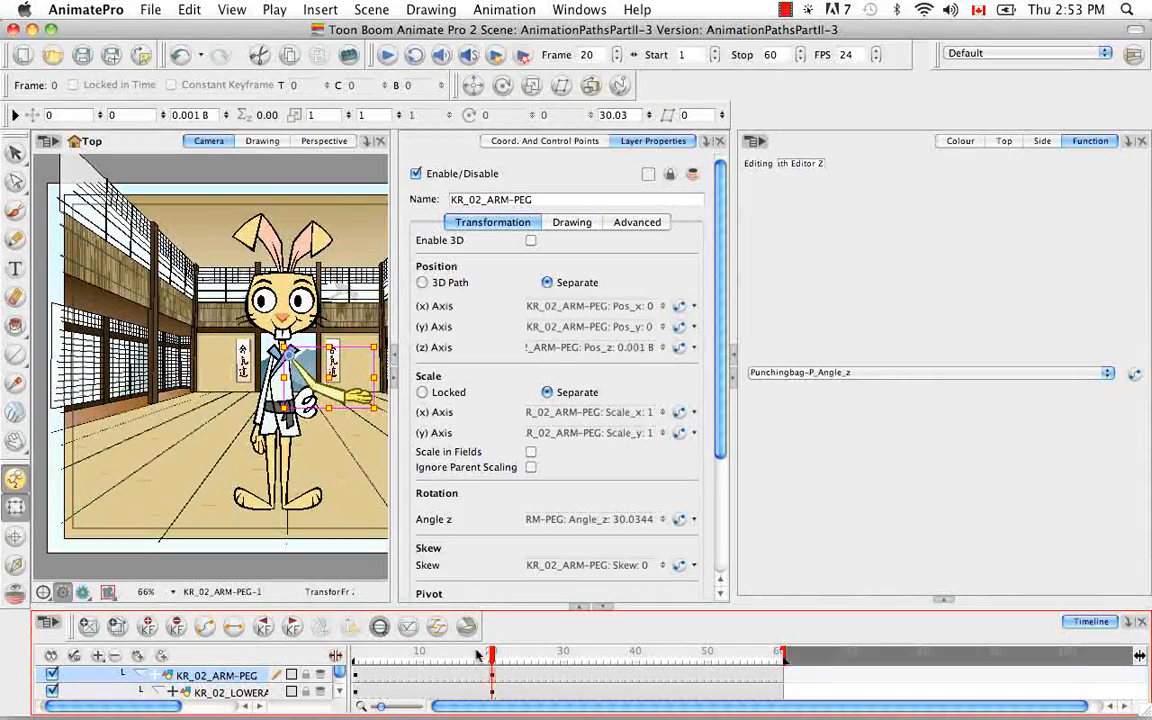
Enlarge the timeline, return to frame 1, examine the rig's keyframes, and collapse the MASTER-PEG hierarchy
{"action": "left_click", "coordinate": [579, 608]}
{"action": "left_click_drag", "start_coordinate": [491, 177], "coordinate": [340, 181]}
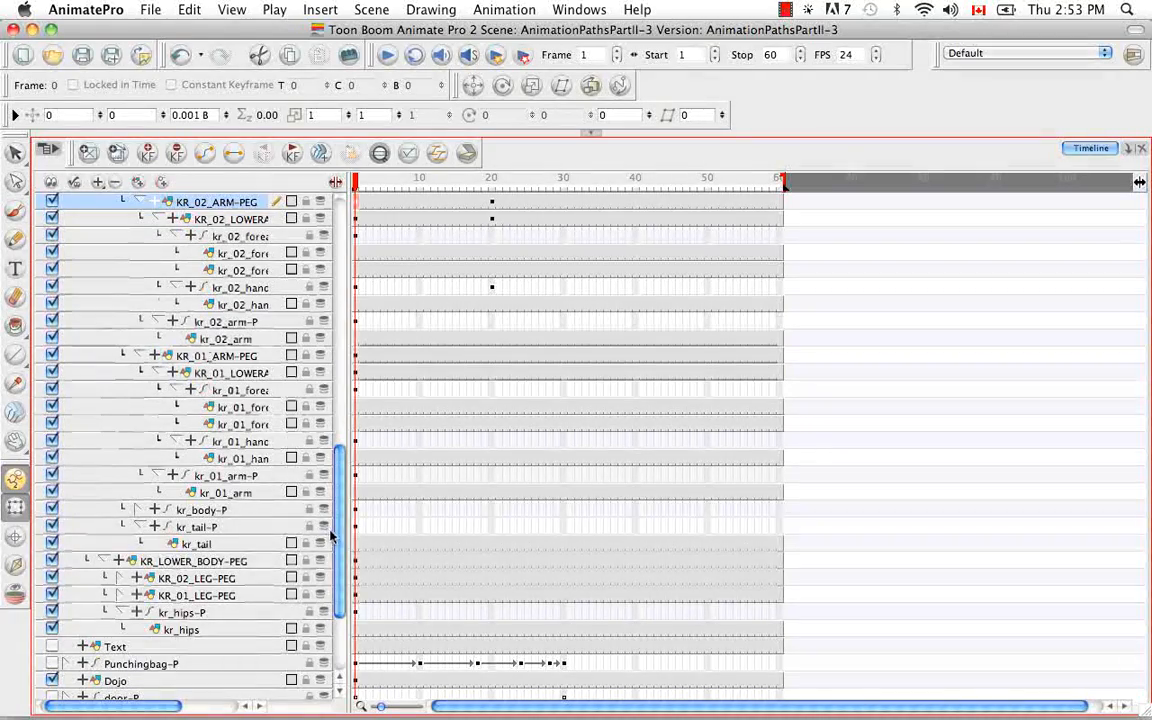
{"action": "scroll", "coordinate": [340, 538], "scroll_direction": "down", "scroll_amount": 5}
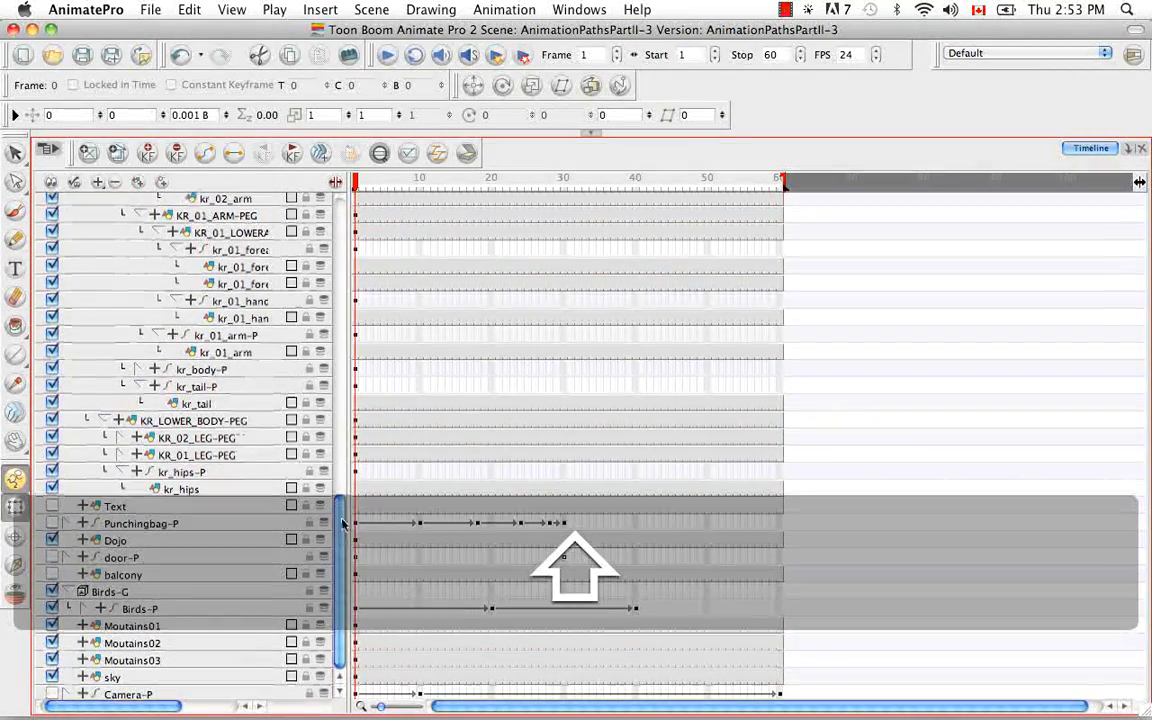
{"action": "scroll", "coordinate": [340, 500], "scroll_direction": "up", "scroll_amount": 5}
{"action": "scroll", "coordinate": [343, 505], "scroll_direction": "up", "scroll_amount": 10}
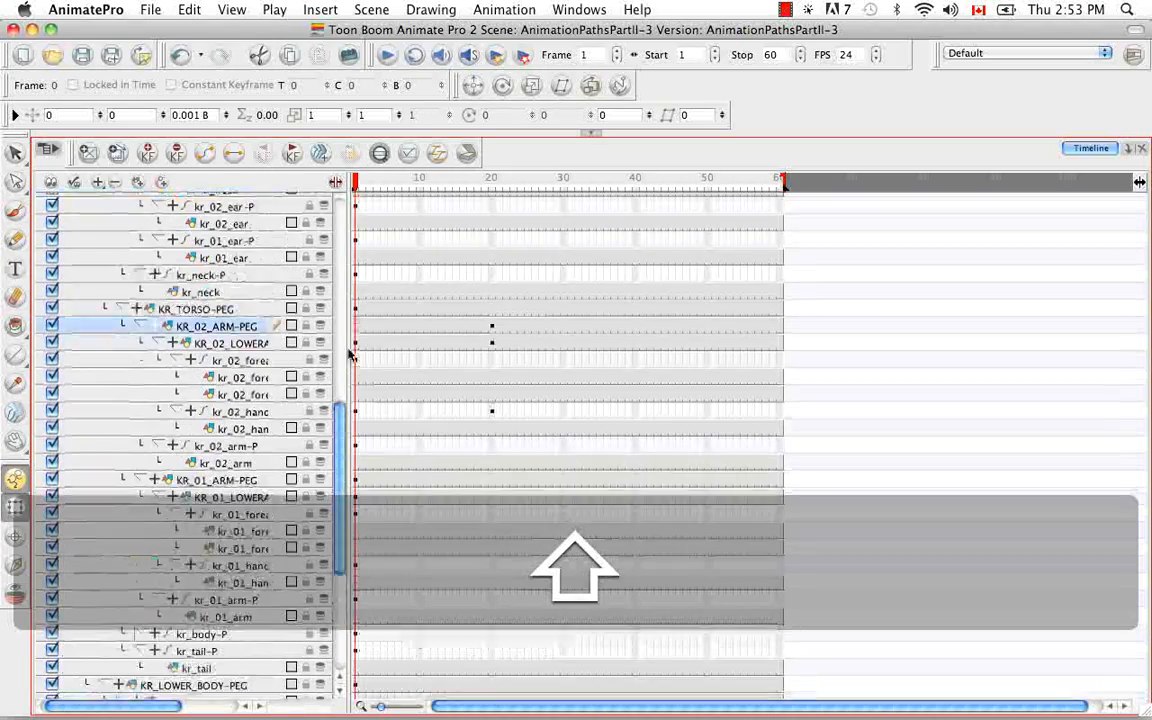
{"action": "left_click", "coordinate": [82, 202]}
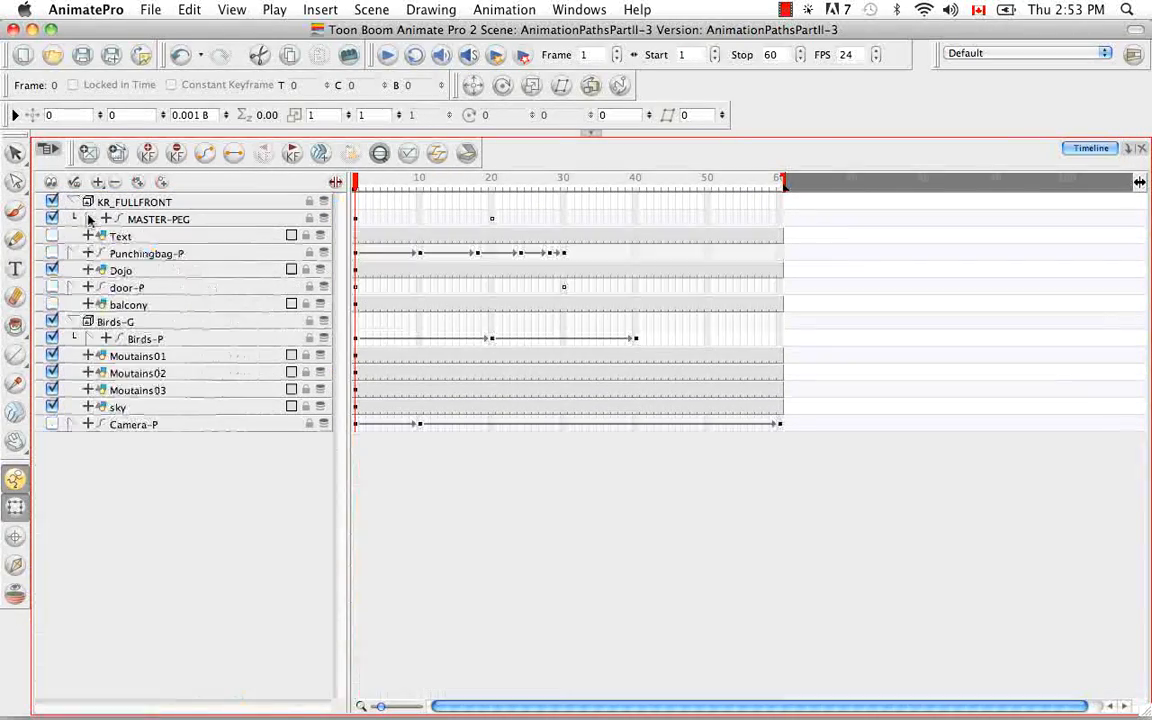
Set motion keyframes on MASTER-PEG at frames 1 and 20, and expand its hierarchy
{"action": "left_click", "coordinate": [359, 220]}
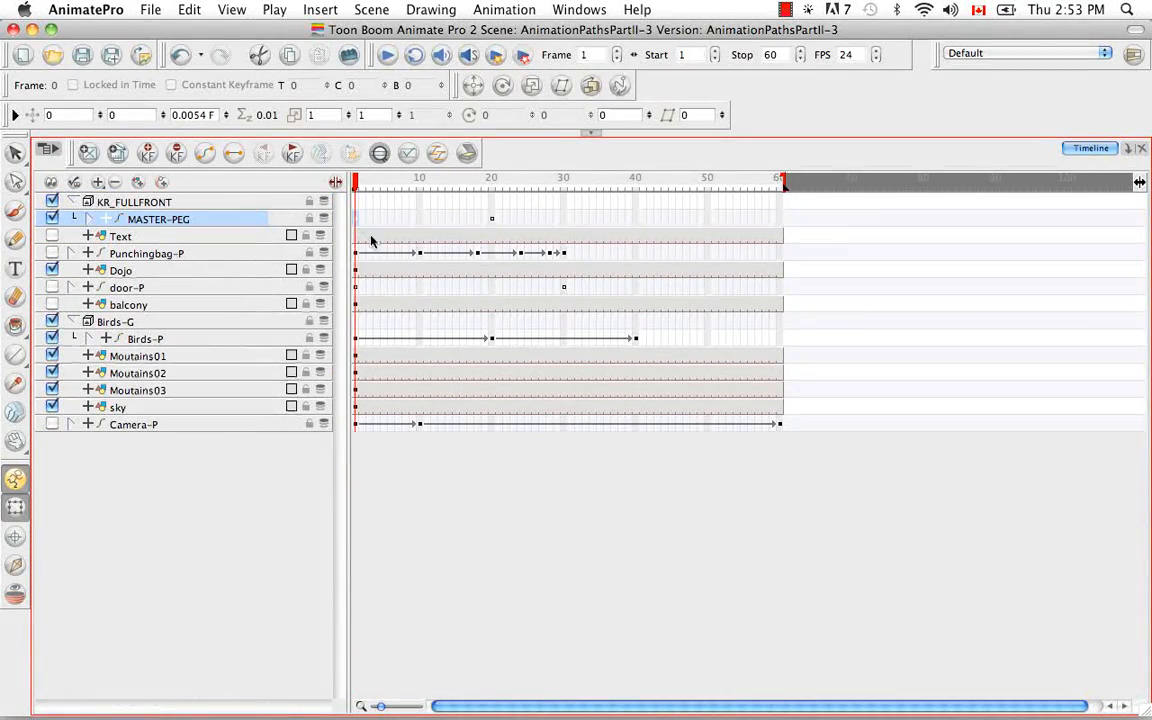
{"action": "right_click", "coordinate": [358, 222]}
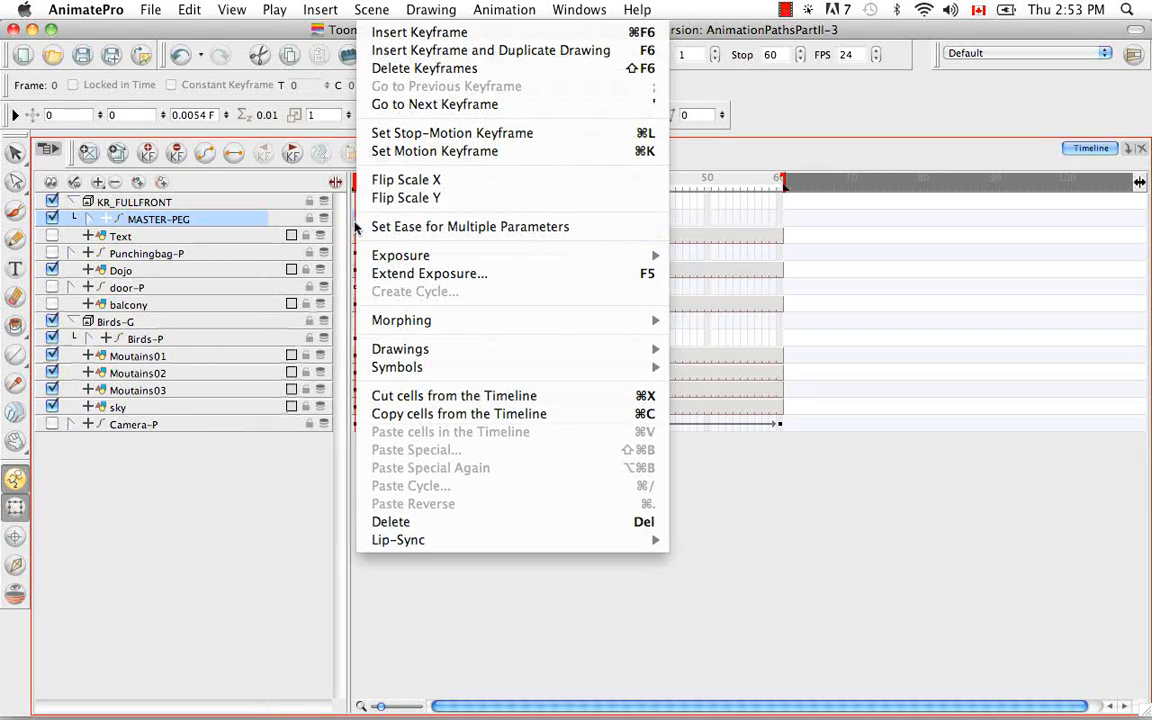
{"action": "left_click", "coordinate": [413, 152]}
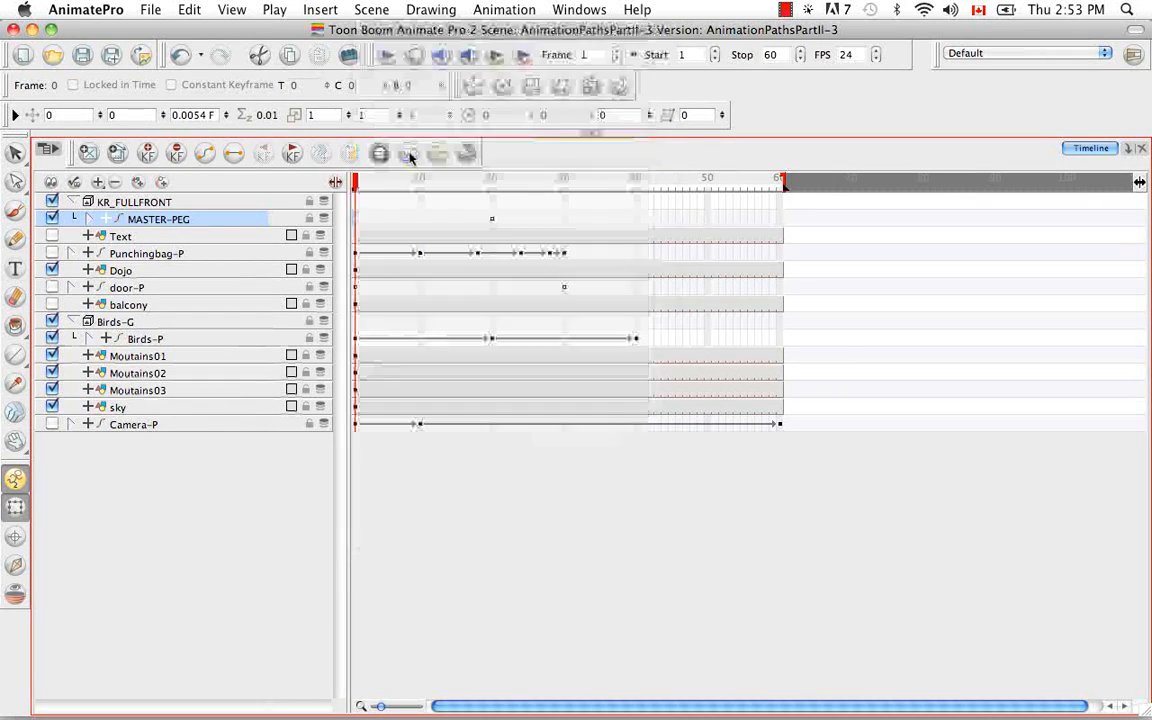
{"action": "left_click", "coordinate": [492, 218]}
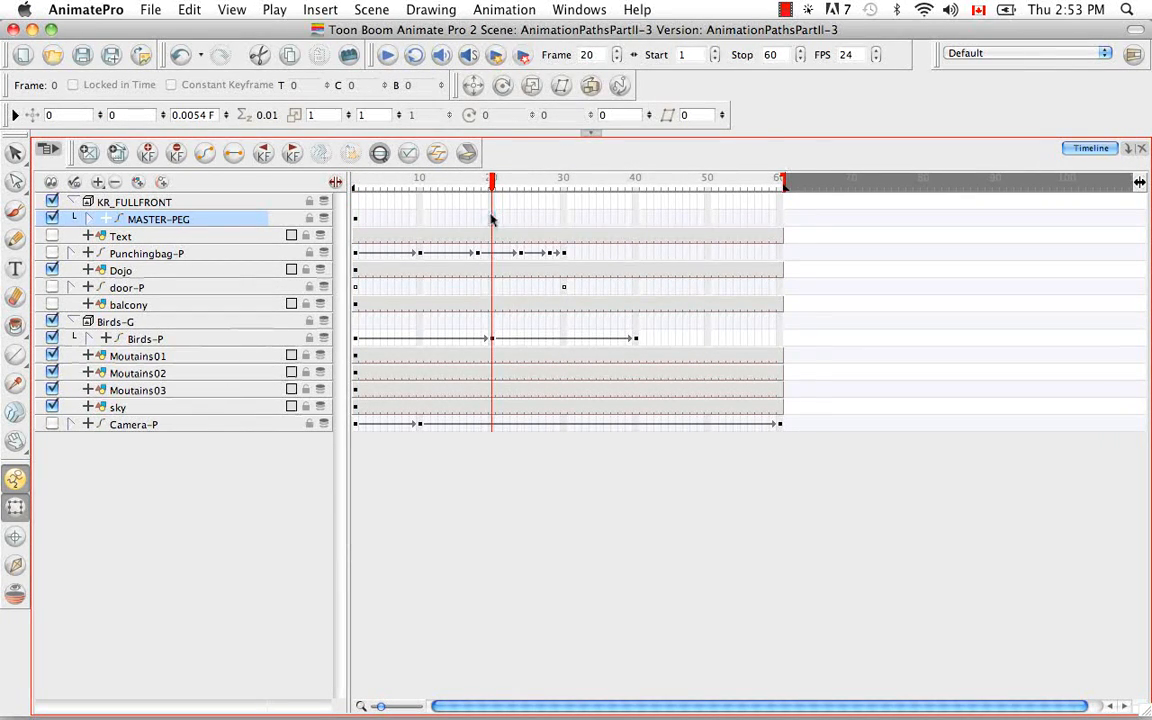
{"action": "right_click", "coordinate": [491, 218]}
{"action": "left_click", "coordinate": [533, 152]}
{"action": "left_click", "coordinate": [90, 220]}
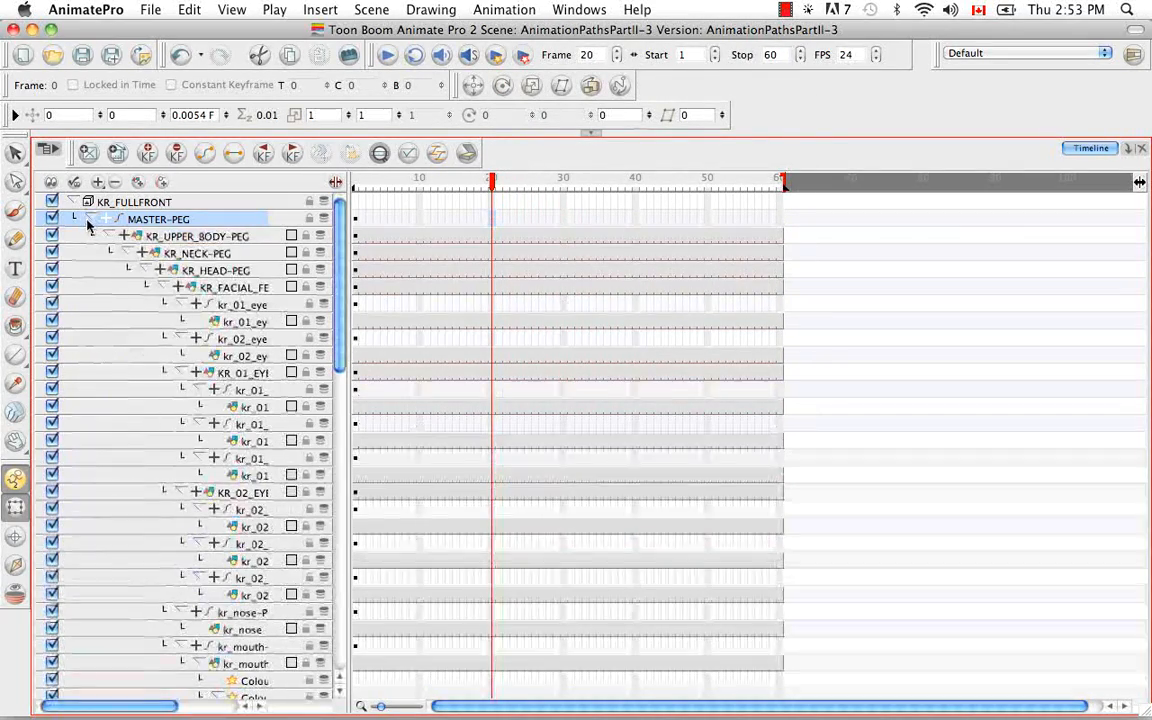
Restore the normal workspace layout, deselect the layers and play back the rabbit's arm animation from frame 1
{"action": "scroll", "coordinate": [350, 372], "scroll_direction": "down", "scroll_amount": 10}
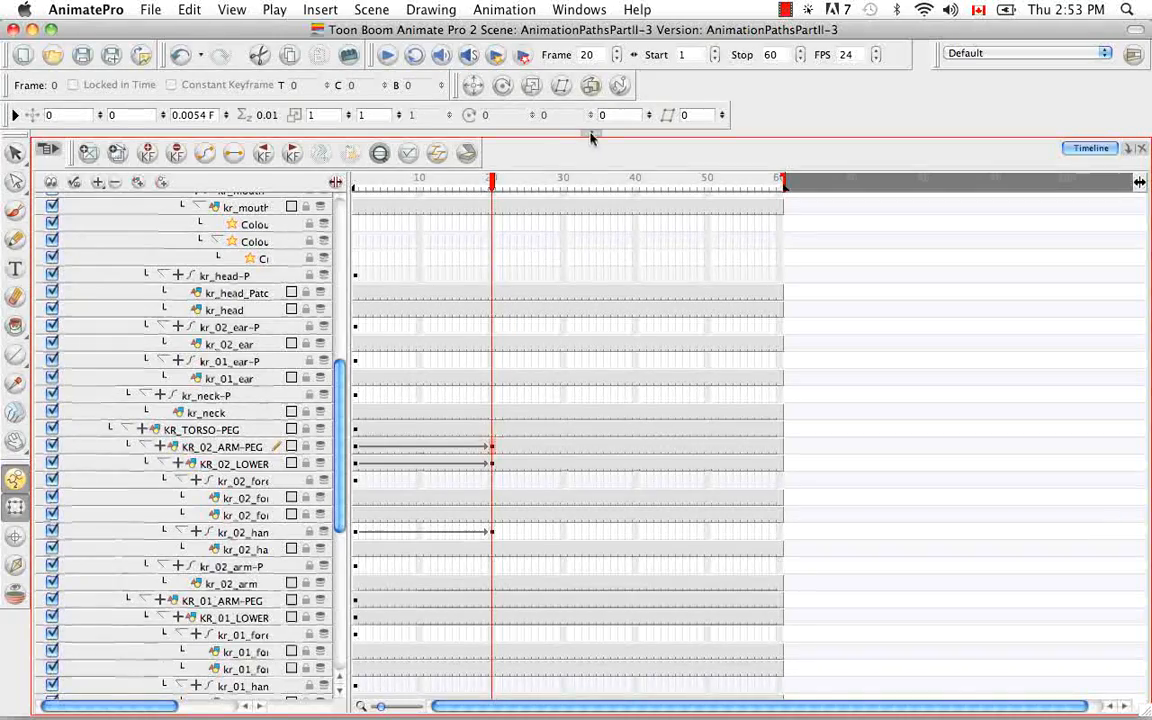
{"action": "left_click", "coordinate": [591, 134]}
{"action": "left_click", "coordinate": [312, 570]}
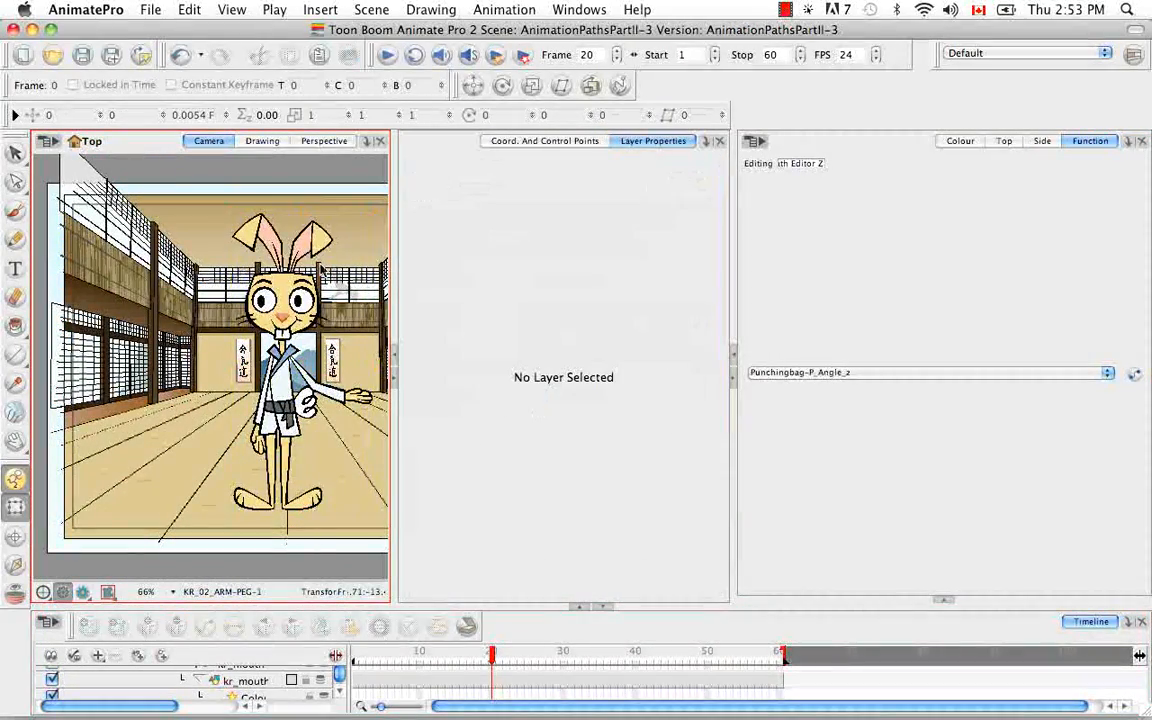
{"action": "key", "text": "shift+comma"}
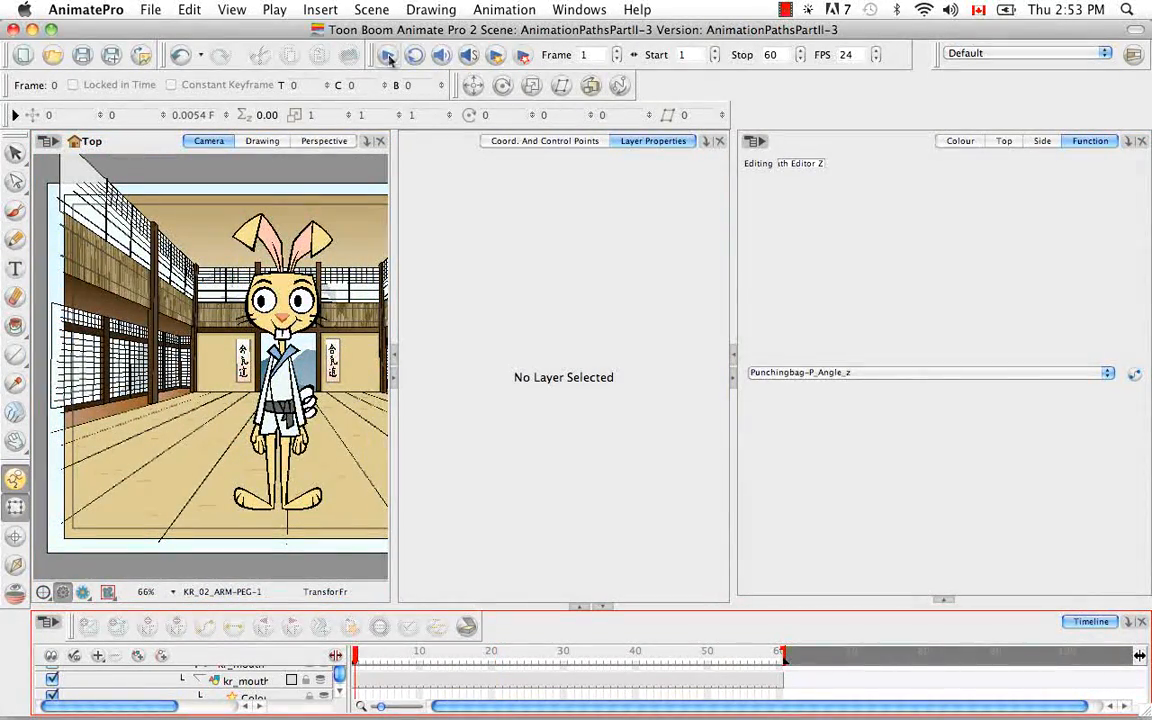
{"action": "key", "text": "Return"}
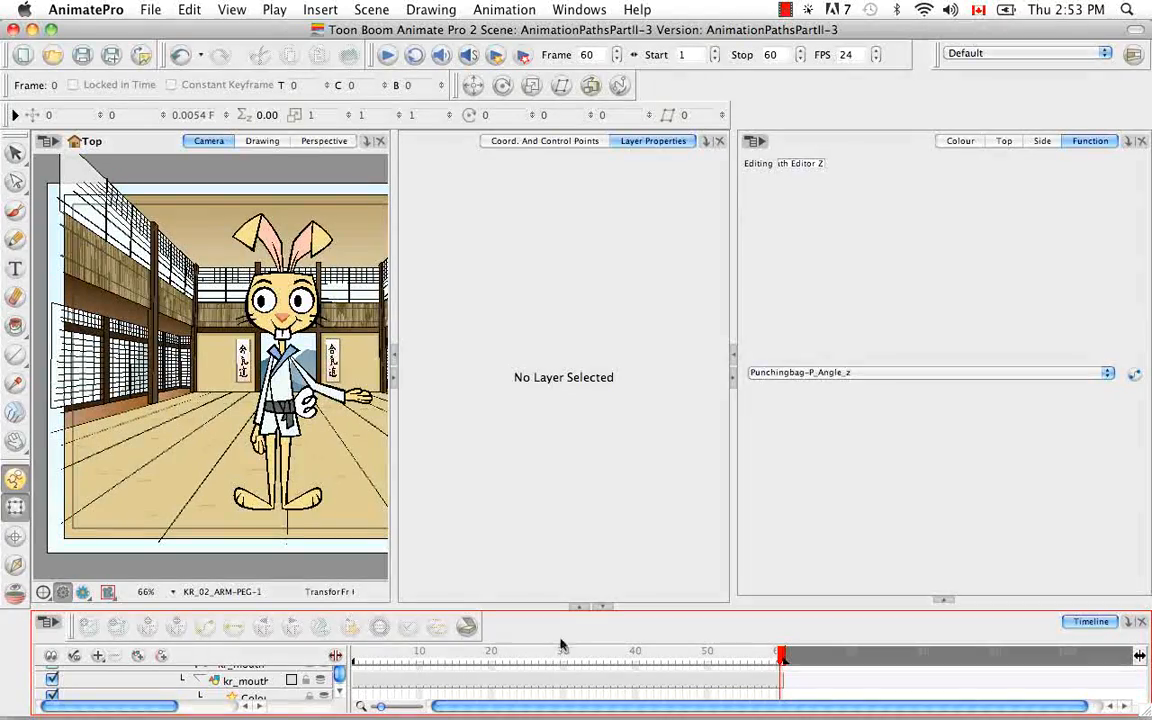
Select the frame 20 keyframes from KR_02_ARM-PEG down to the kr_02_hand peg and open Set Ease for Multiple Parameters
{"action": "left_click", "coordinate": [582, 608]}
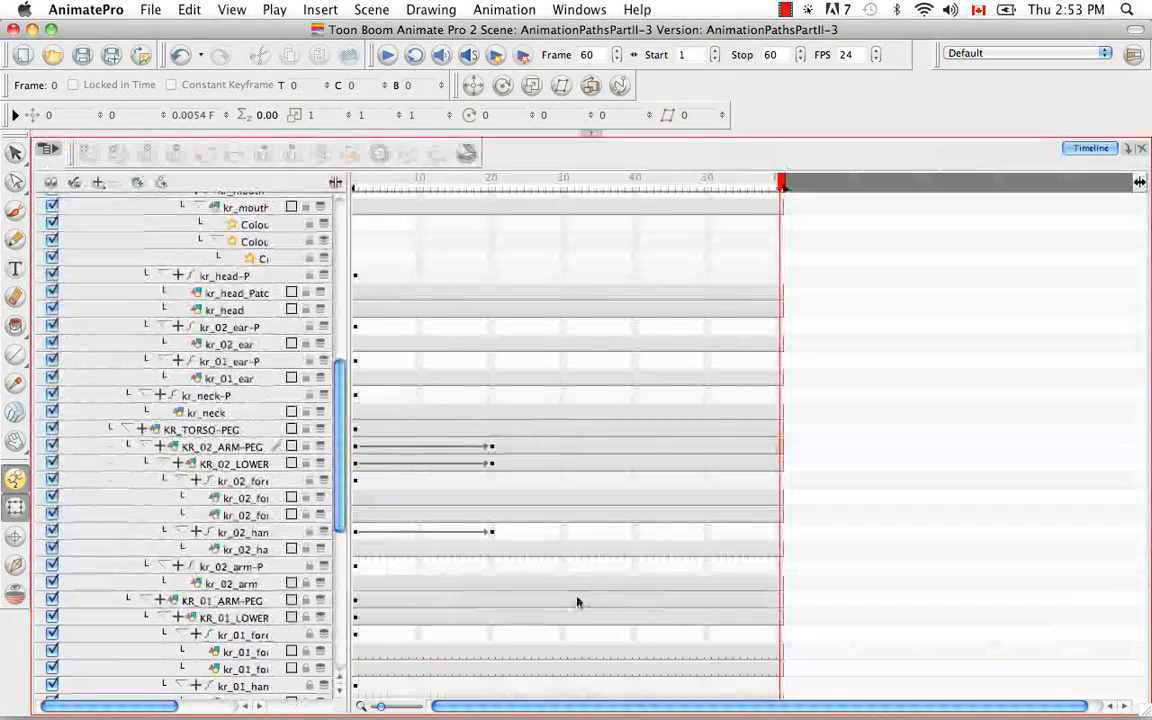
{"action": "left_click", "coordinate": [491, 446]}
{"action": "left_click_drag", "start_coordinate": [493, 532], "coordinate": [491, 446]}
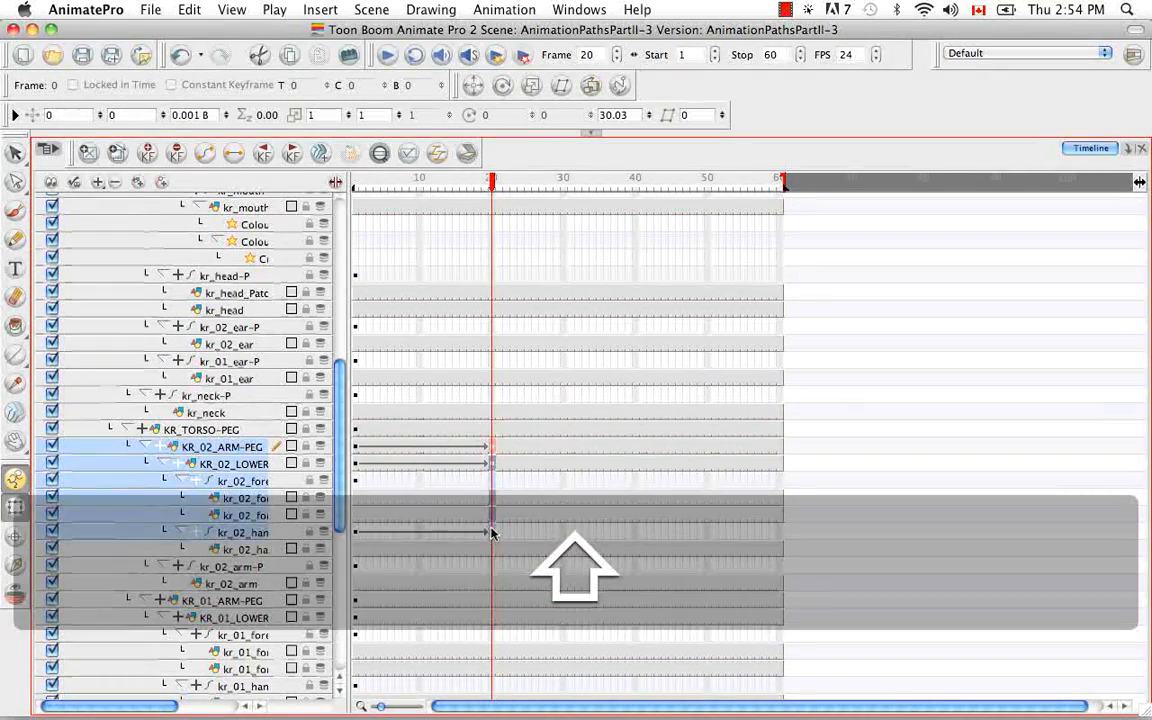
{"action": "right_click", "coordinate": [493, 451]}
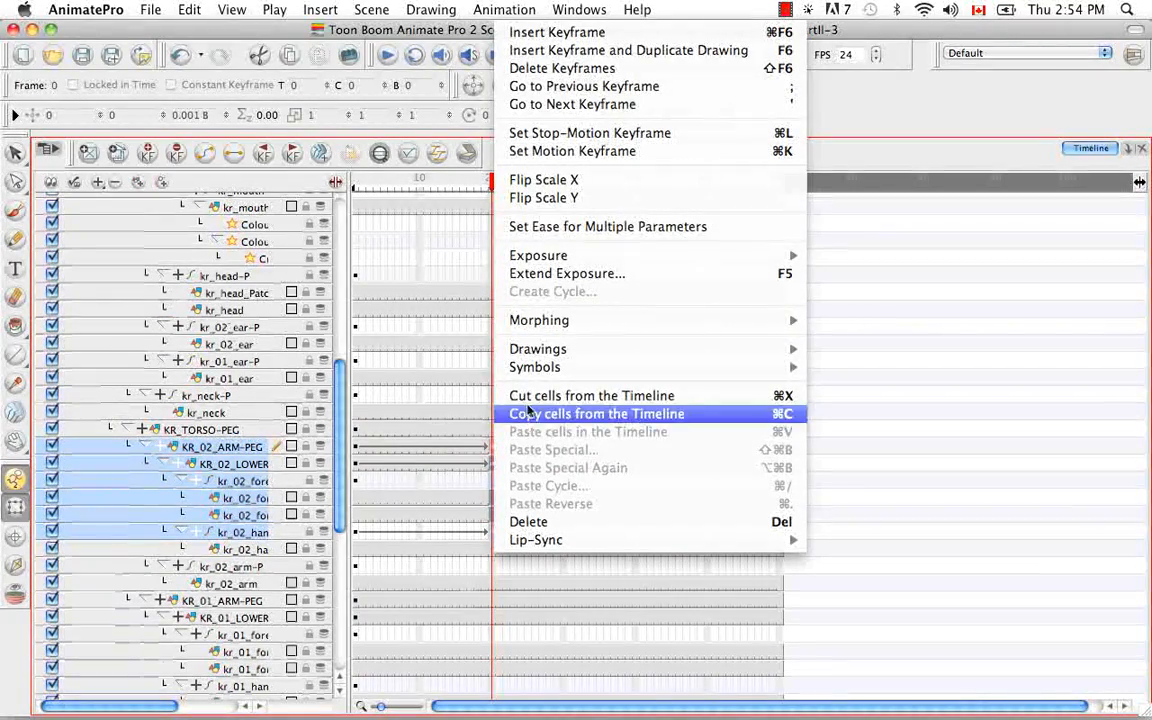
{"action": "left_click", "coordinate": [763, 231]}
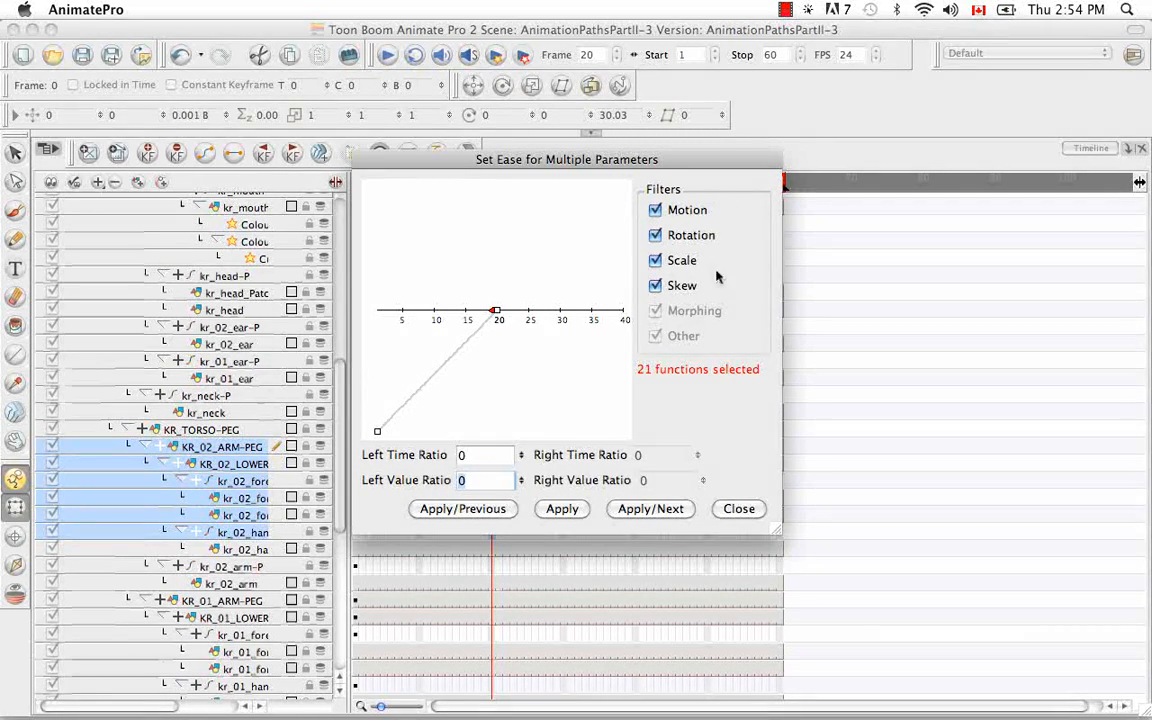
Exclude Scale and Rotation from the ease filters, and include both again
{"action": "left_click", "coordinate": [655, 261]}
{"action": "left_click", "coordinate": [658, 237]}
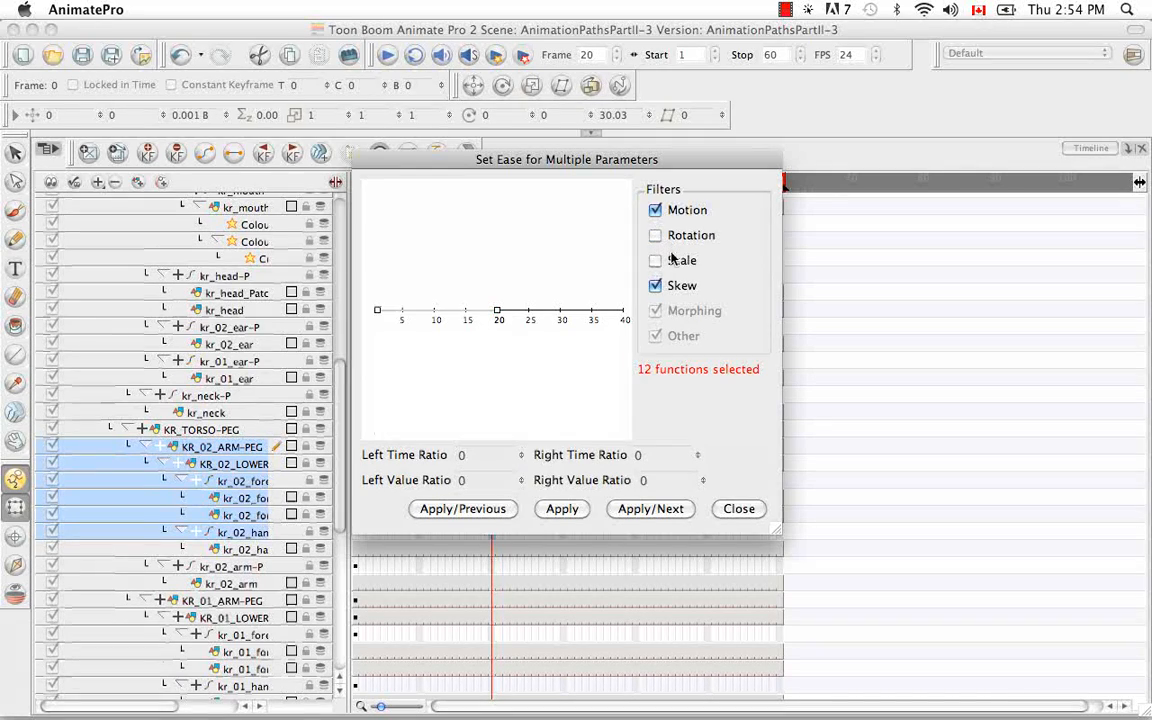
{"action": "left_click", "coordinate": [656, 261]}
{"action": "left_click", "coordinate": [656, 236]}
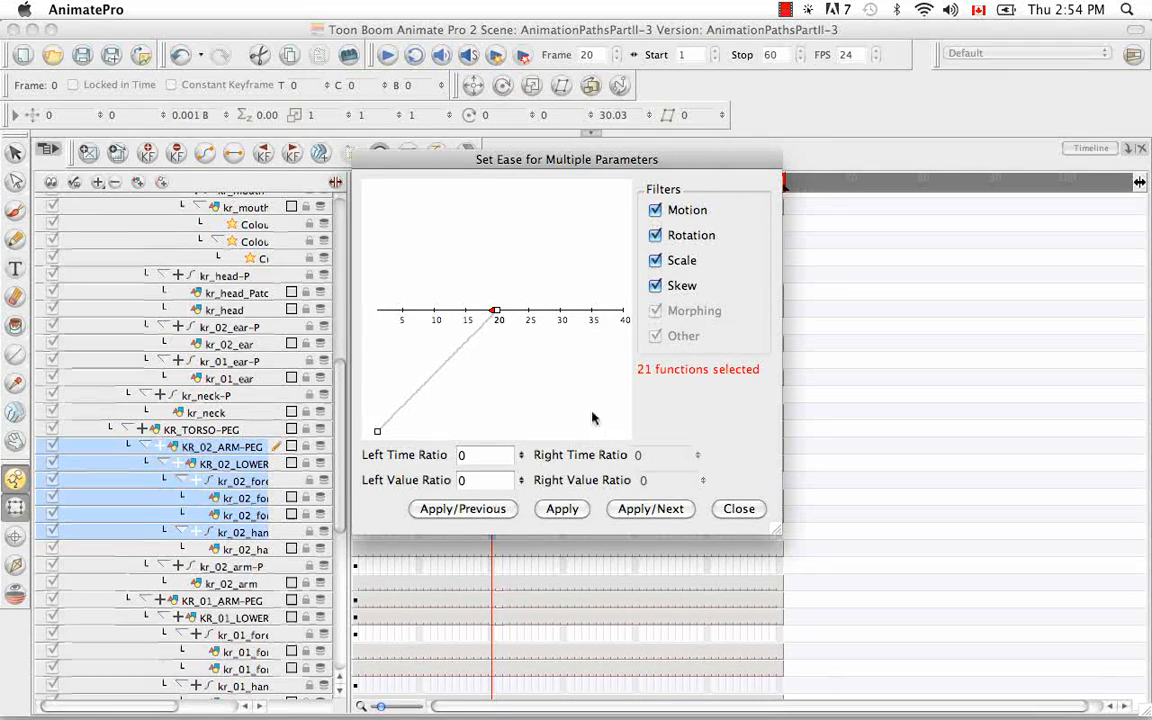
Shape the ease curve to a Left Time Ratio of about 90.23 and a Left Value Ratio of 0, and apply it
{"action": "left_click_drag", "start_coordinate": [495, 315], "coordinate": [488, 411]}
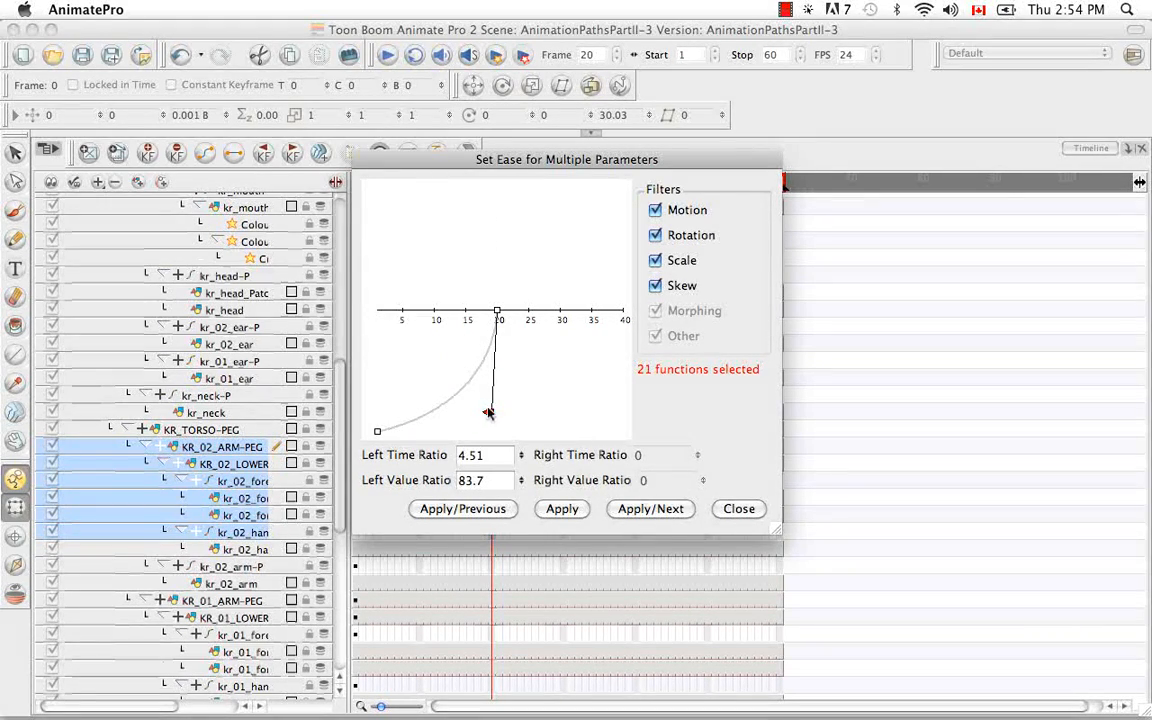
{"action": "left_click_drag", "start_coordinate": [490, 415], "coordinate": [387, 311]}
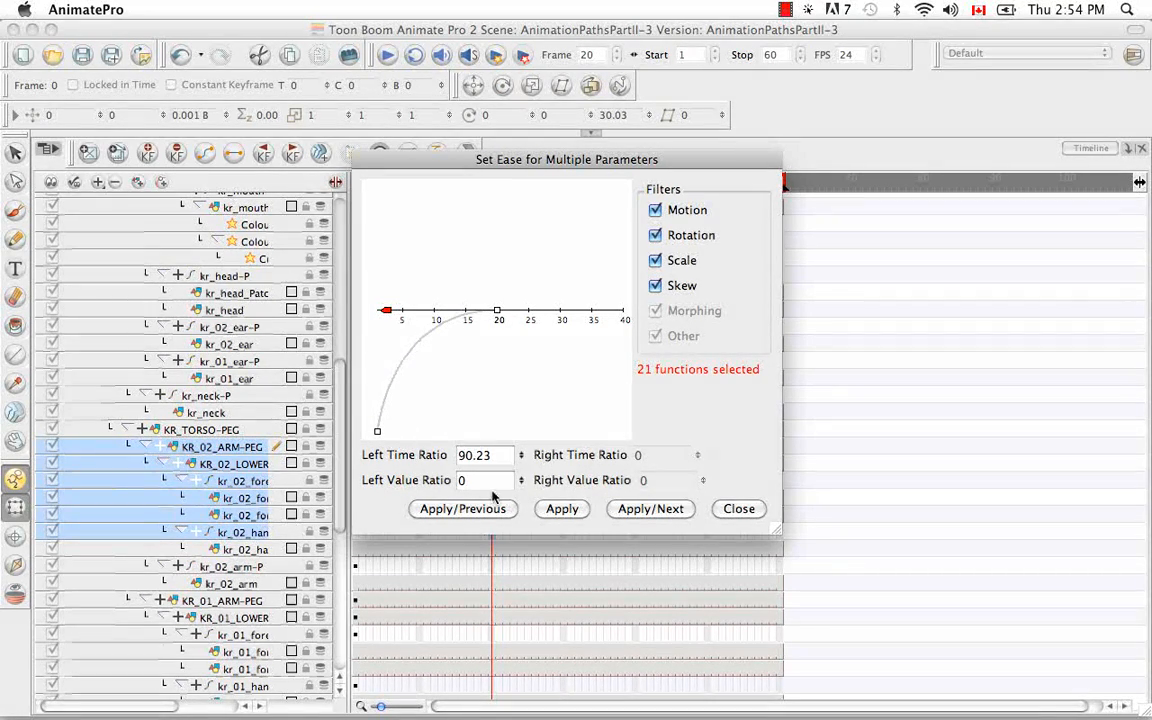
{"action": "left_click", "coordinate": [565, 512]}
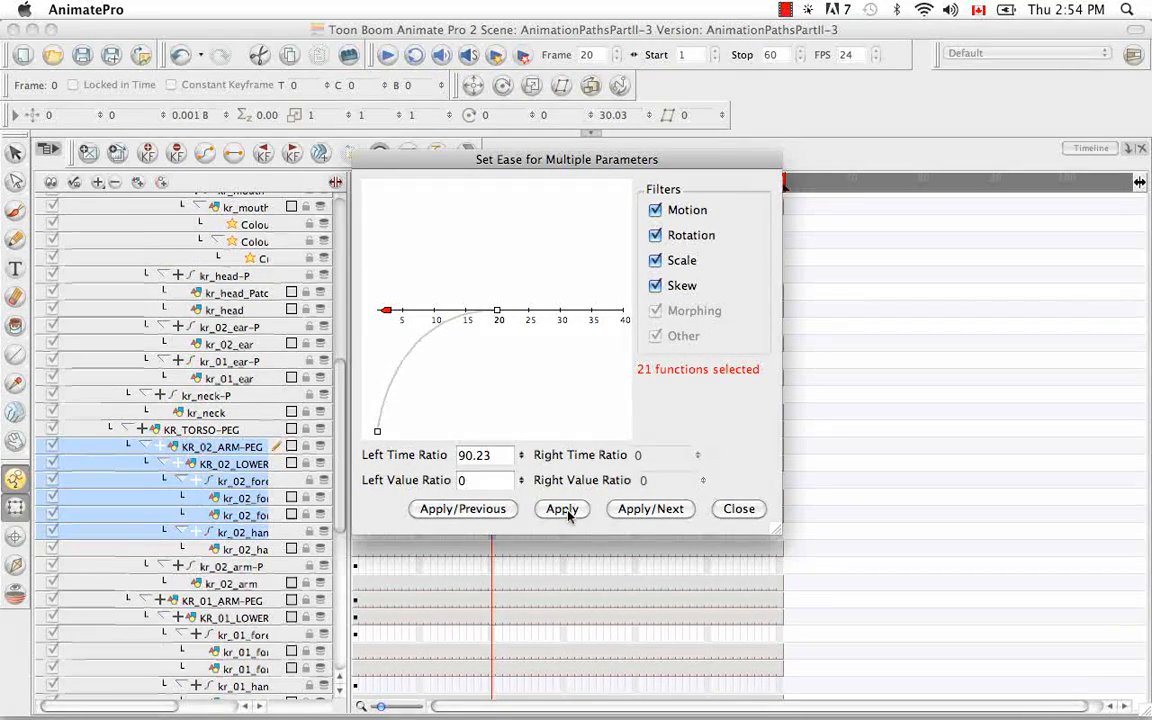
{"action": "left_click", "coordinate": [740, 510]}
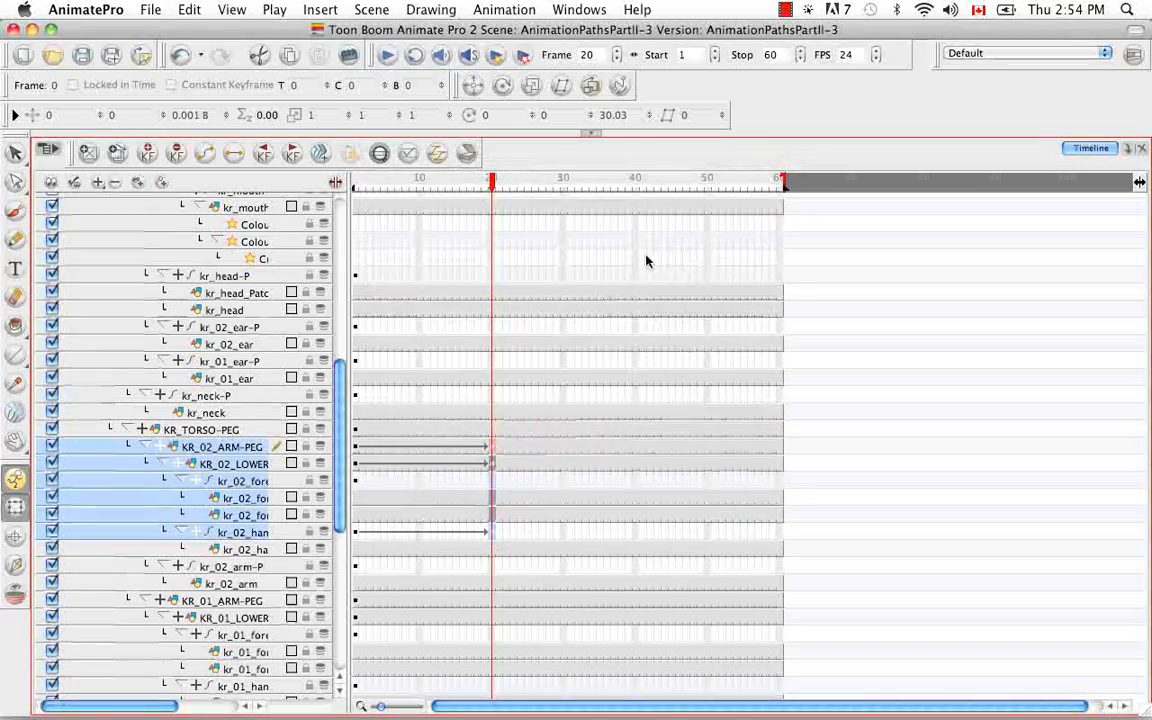
Restore the normal workspace layout and play back the eased arm animation from frame 1
{"action": "left_click", "coordinate": [590, 134]}
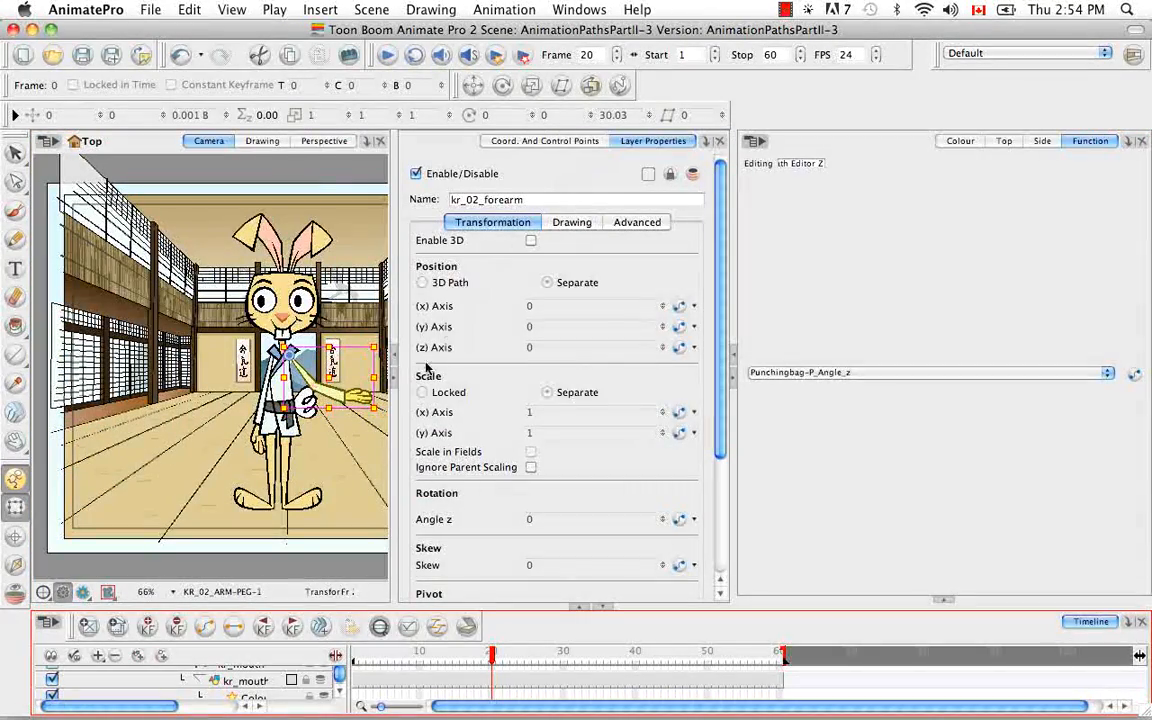
{"action": "left_click", "coordinate": [360, 659]}
{"action": "left_click", "coordinate": [386, 54]}
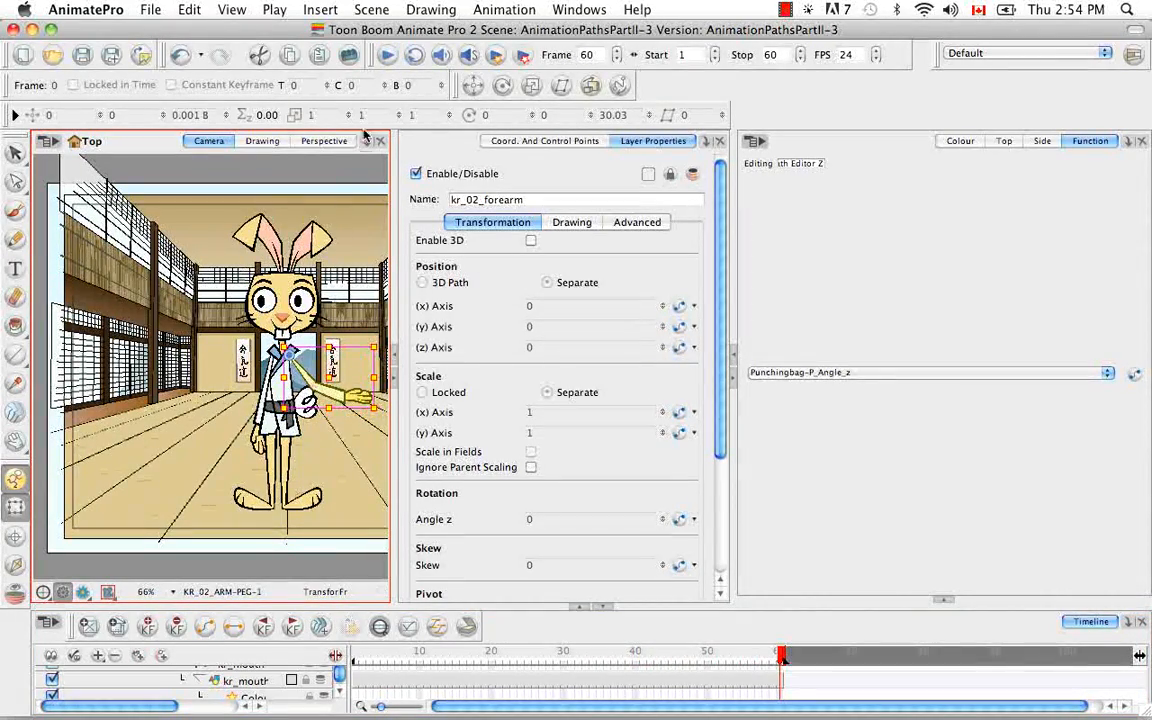
{"action": "left_click", "coordinate": [386, 54]}
{"action": "left_click", "coordinate": [336, 572]}
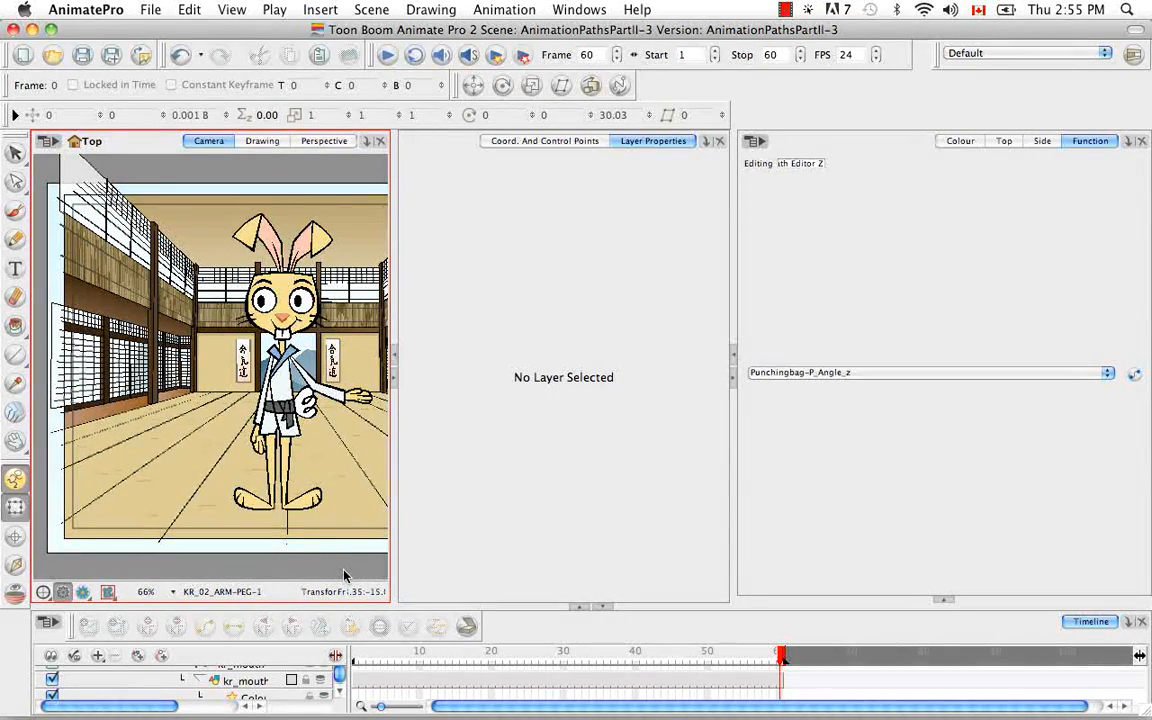
Enlarge the timeline and insert a keyframe on KR_02_ARM-PEG at about frame 31
{"action": "left_click", "coordinate": [582, 607]}
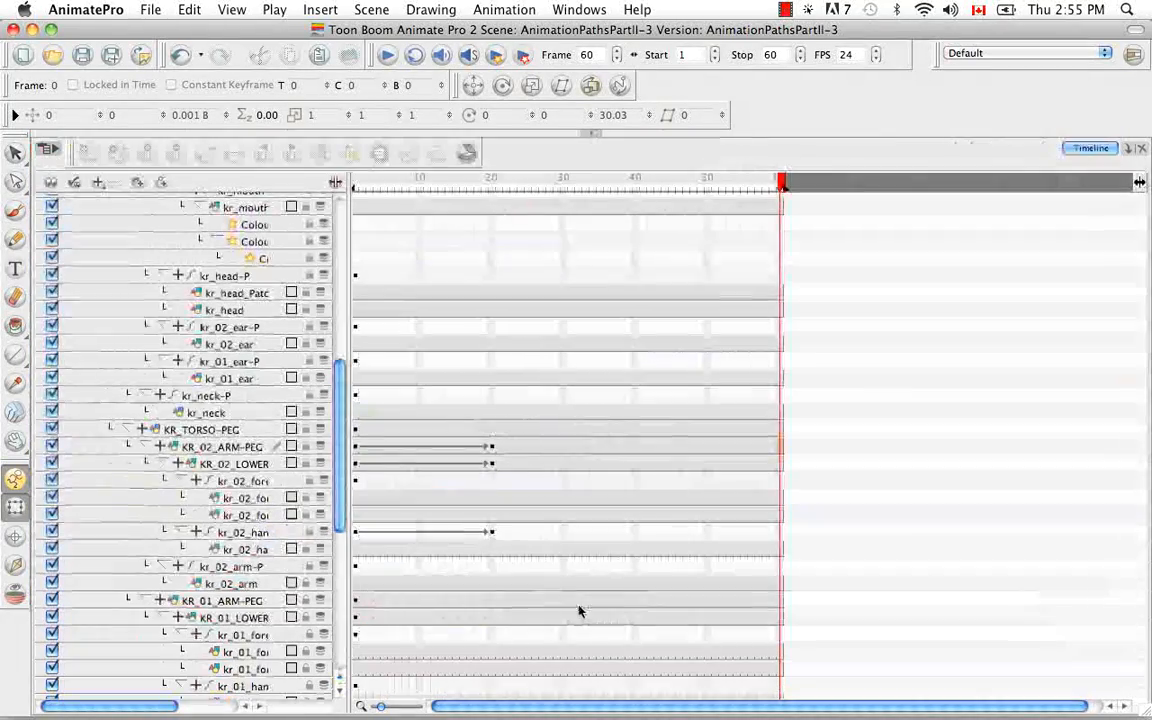
{"action": "left_click", "coordinate": [492, 448]}
{"action": "left_click", "coordinate": [570, 449]}
{"action": "right_click", "coordinate": [573, 449]}
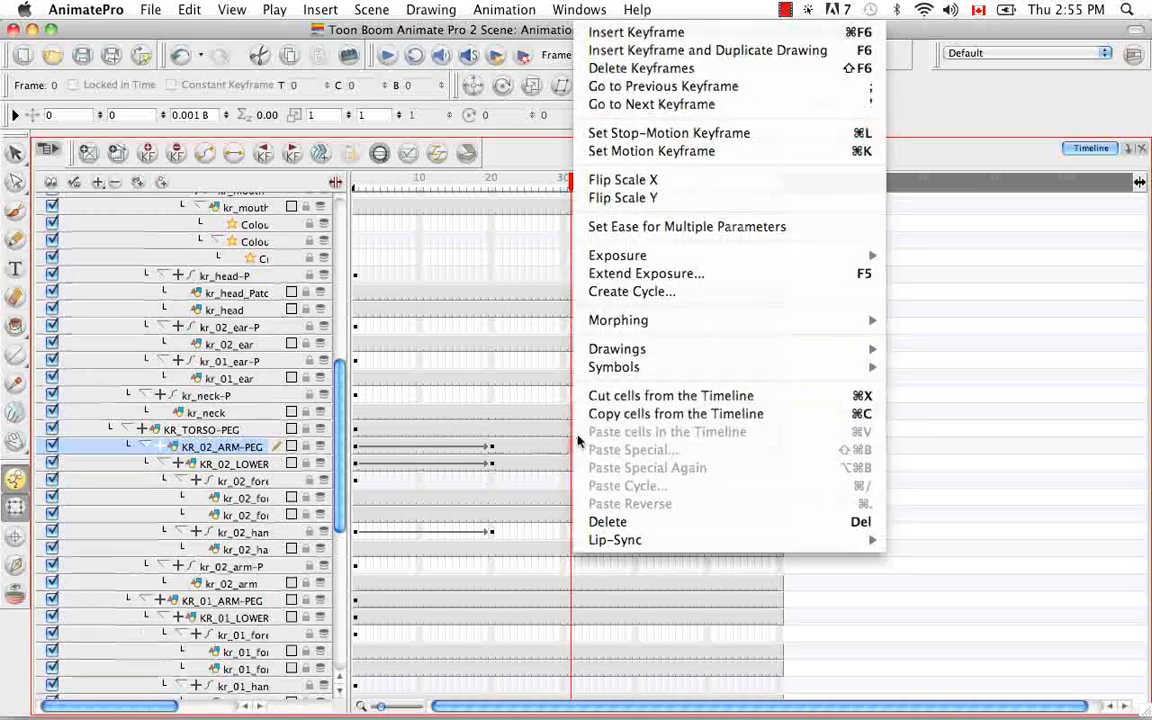
{"action": "left_click", "coordinate": [640, 31]}
Reselect the arm and hand pegs' keyframes at frame 20, examine their multiple-parameter ease settings, and close them without changes
{"action": "left_click", "coordinate": [491, 446]}
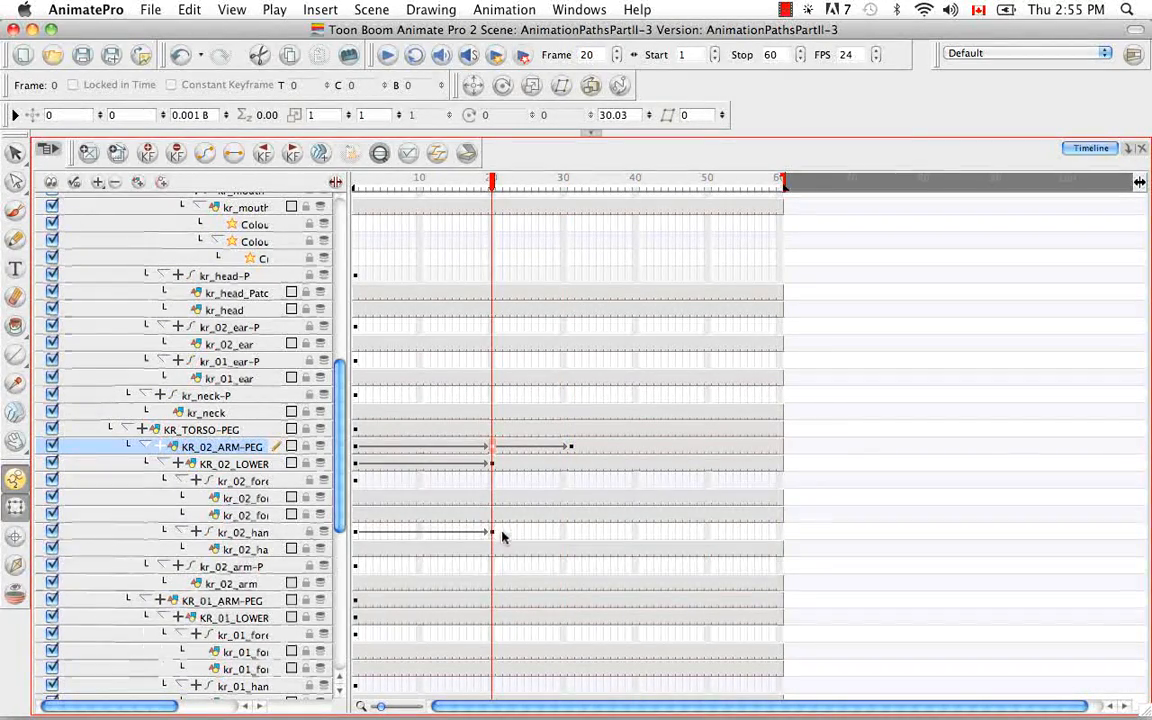
{"action": "left_click_drag", "start_coordinate": [489, 535], "coordinate": [491, 463]}
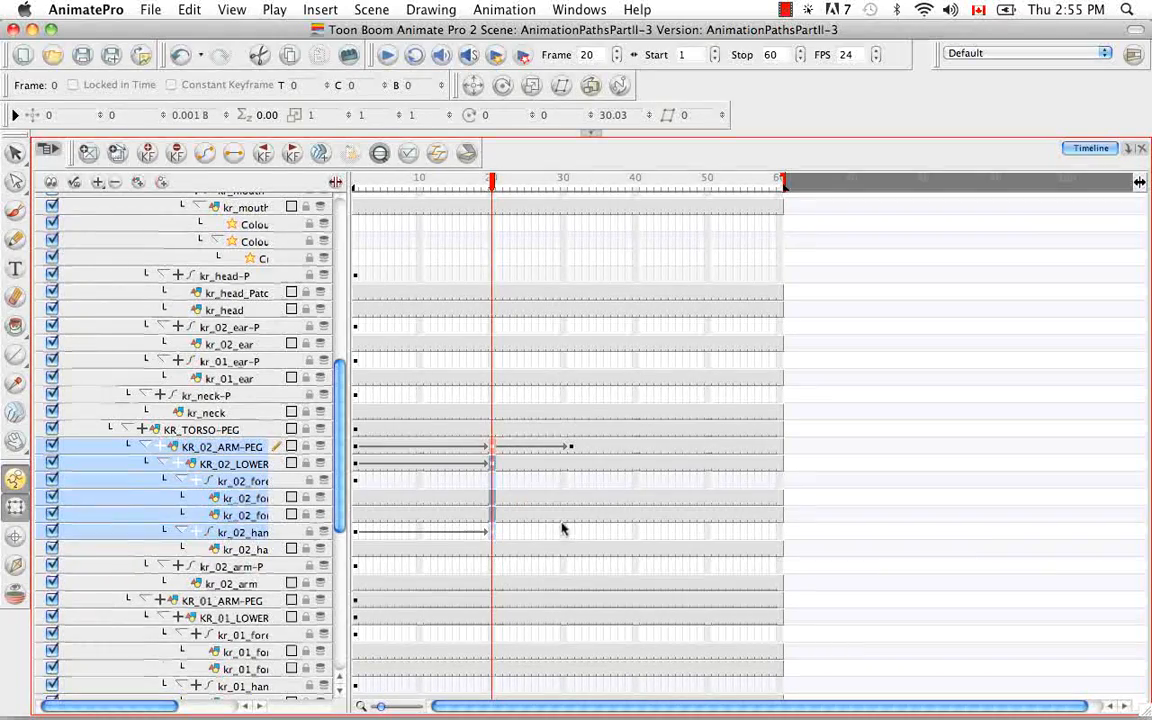
{"action": "right_click", "coordinate": [497, 455]}
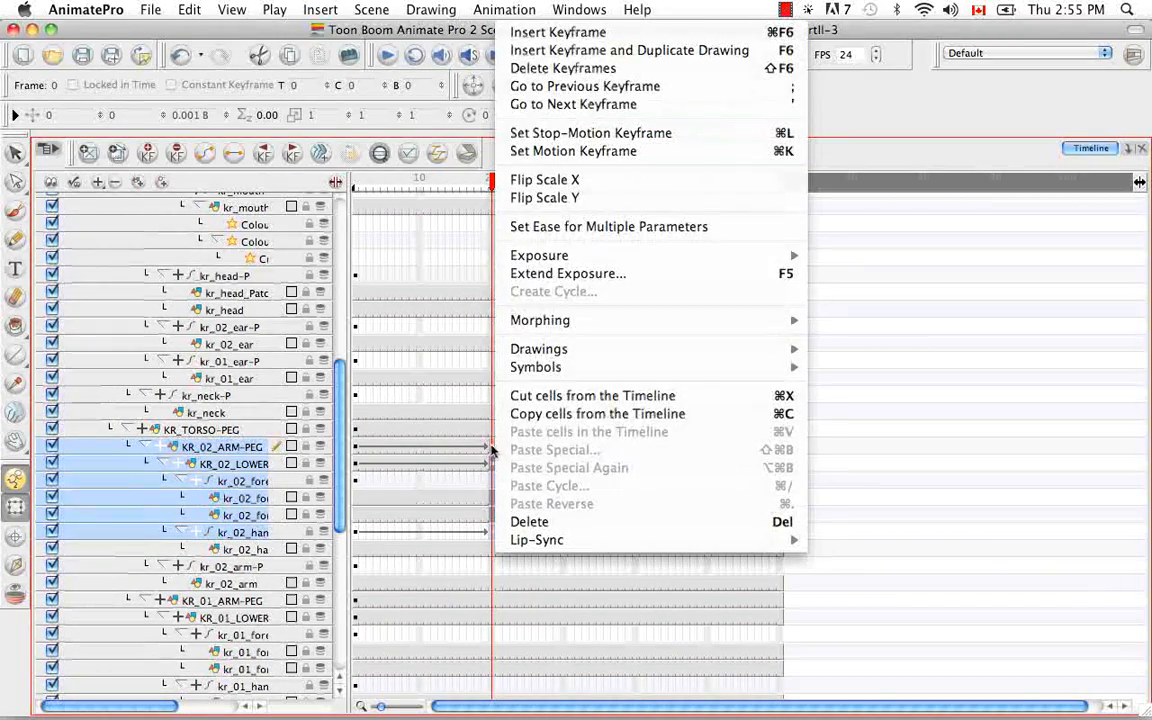
{"action": "left_click", "coordinate": [600, 226]}
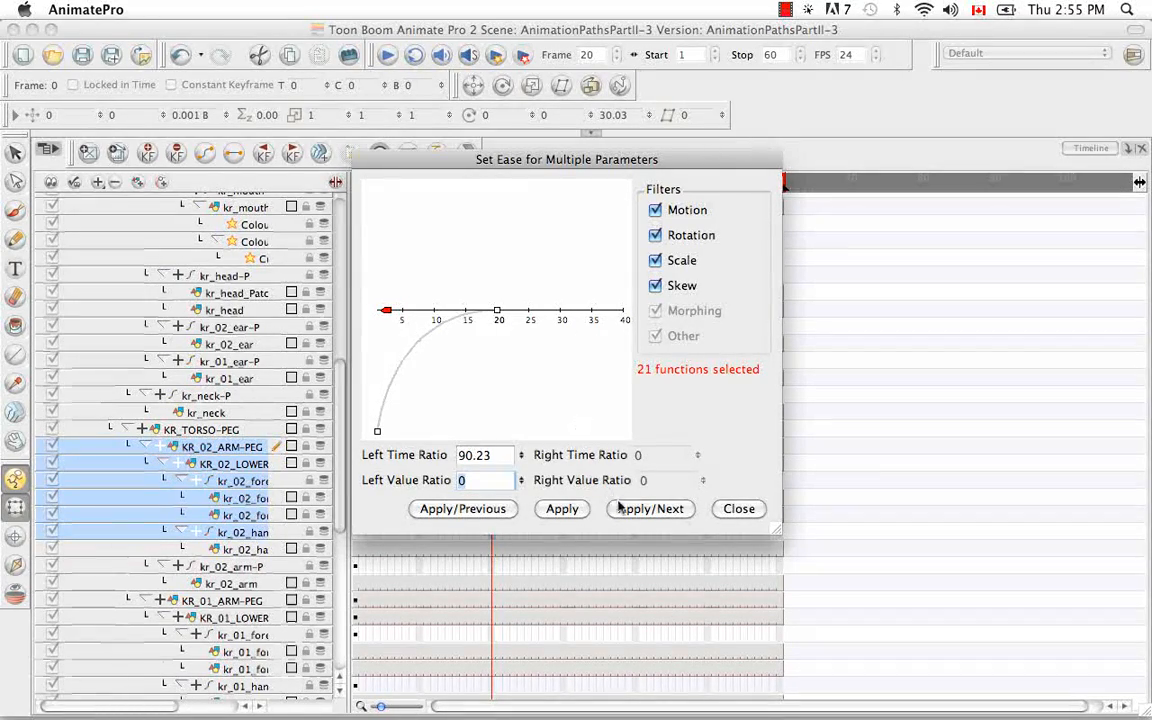
{"action": "left_click", "coordinate": [739, 509]}
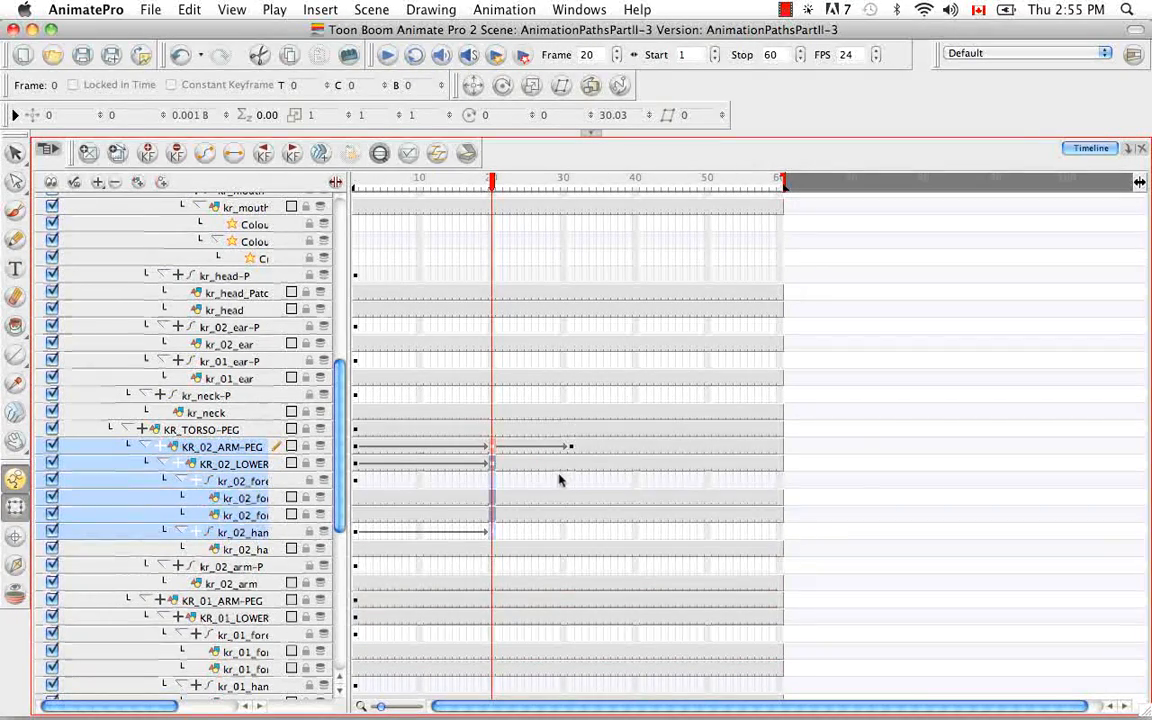
Undo the recent arm rig edits until the frame 20 keyframes on the arm and hand pegs are removed
{"action": "key", "text": "super+z"}
{"action": "key", "text": "super+z"}
{"action": "key", "text": "super+z"}
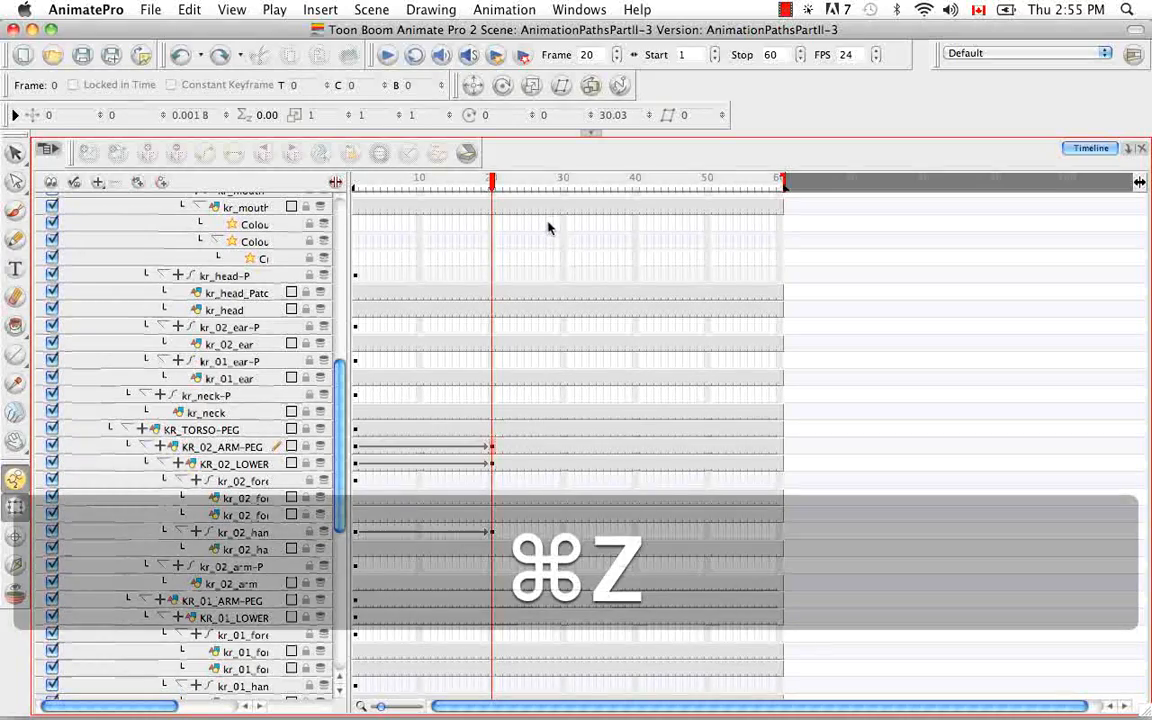
{"action": "key", "text": "super+z"}
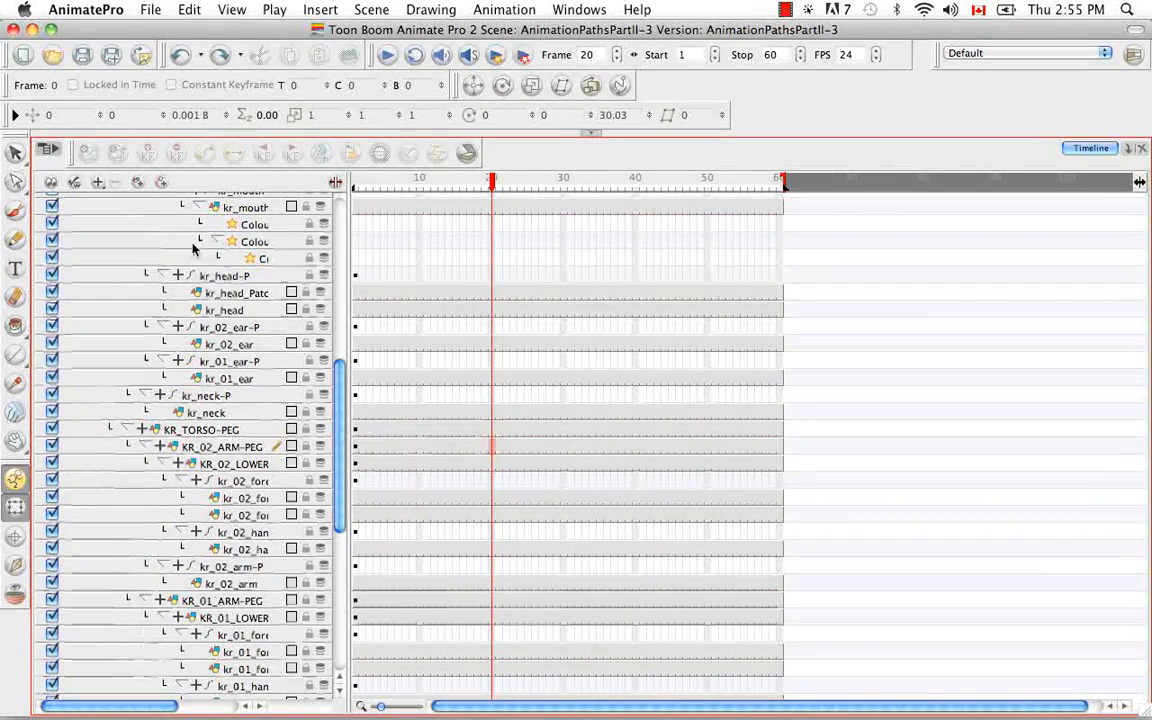
Collapse the KR_FULLFRONT hierarchy at the top of the timeline and hide the group
{"action": "left_click_drag", "start_coordinate": [345, 424], "coordinate": [342, 295]}
{"action": "scroll", "coordinate": [342, 295], "scroll_direction": "up", "scroll_amount": 3}
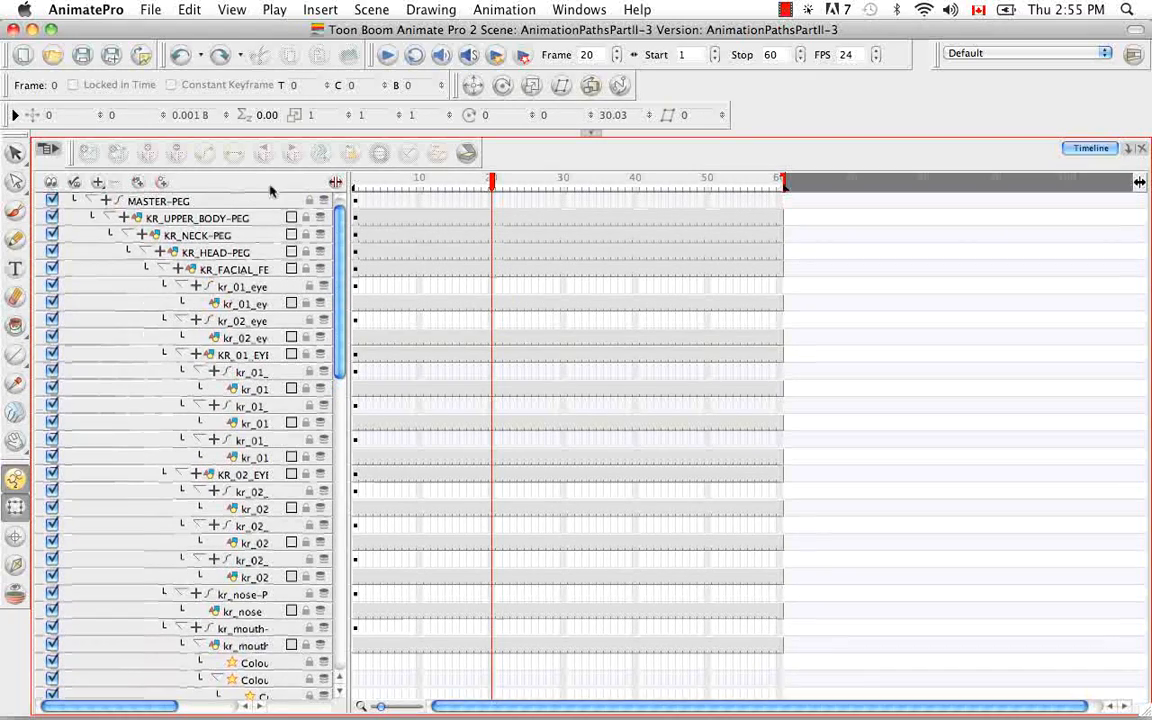
{"action": "left_click", "coordinate": [77, 201]}
{"action": "left_click", "coordinate": [77, 201]}
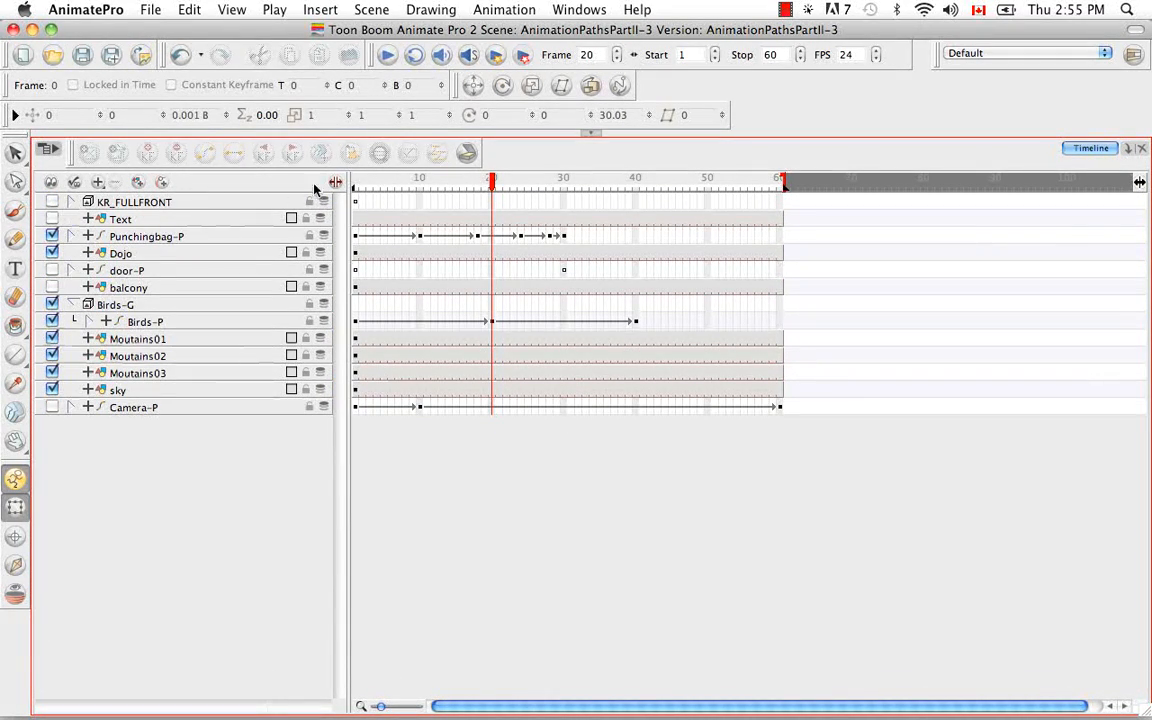
Restore the normal workspace layout, enable the Camera-P peg and examine its path in the Top view
{"action": "left_click", "coordinate": [592, 132]}
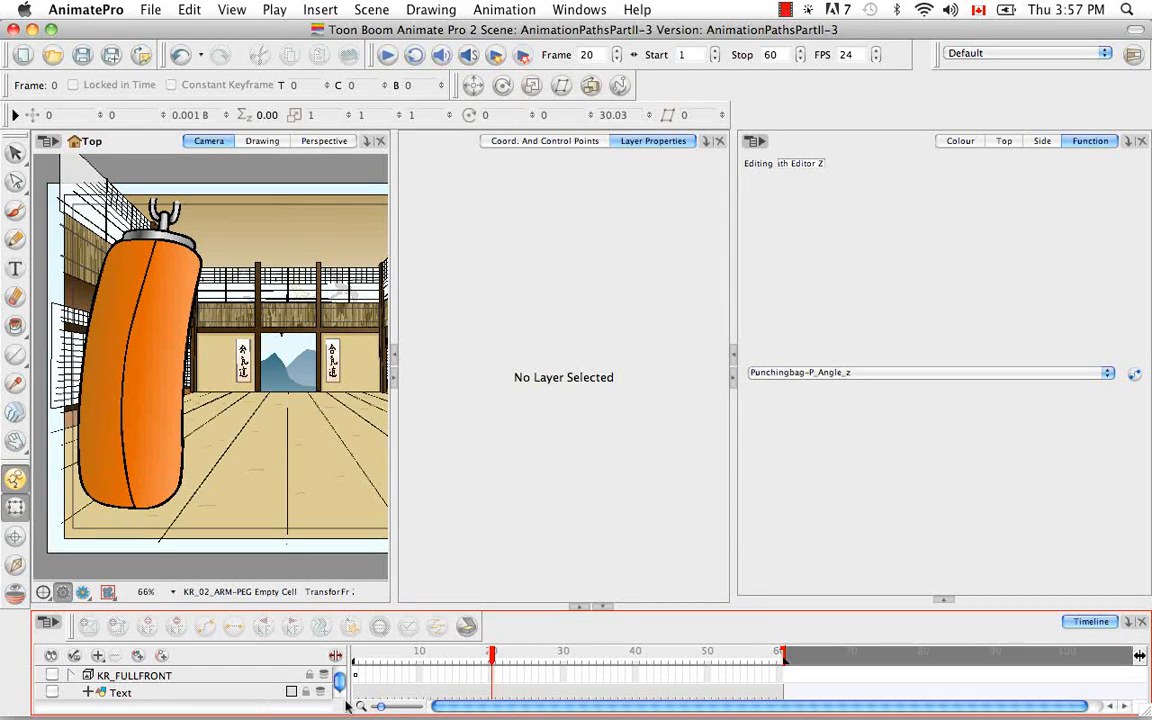
{"action": "scroll", "coordinate": [339, 690], "scroll_direction": "down", "scroll_amount": 10}
{"action": "scroll", "coordinate": [339, 697], "scroll_direction": "down", "scroll_amount": 3}
{"action": "left_click", "coordinate": [52, 691]}
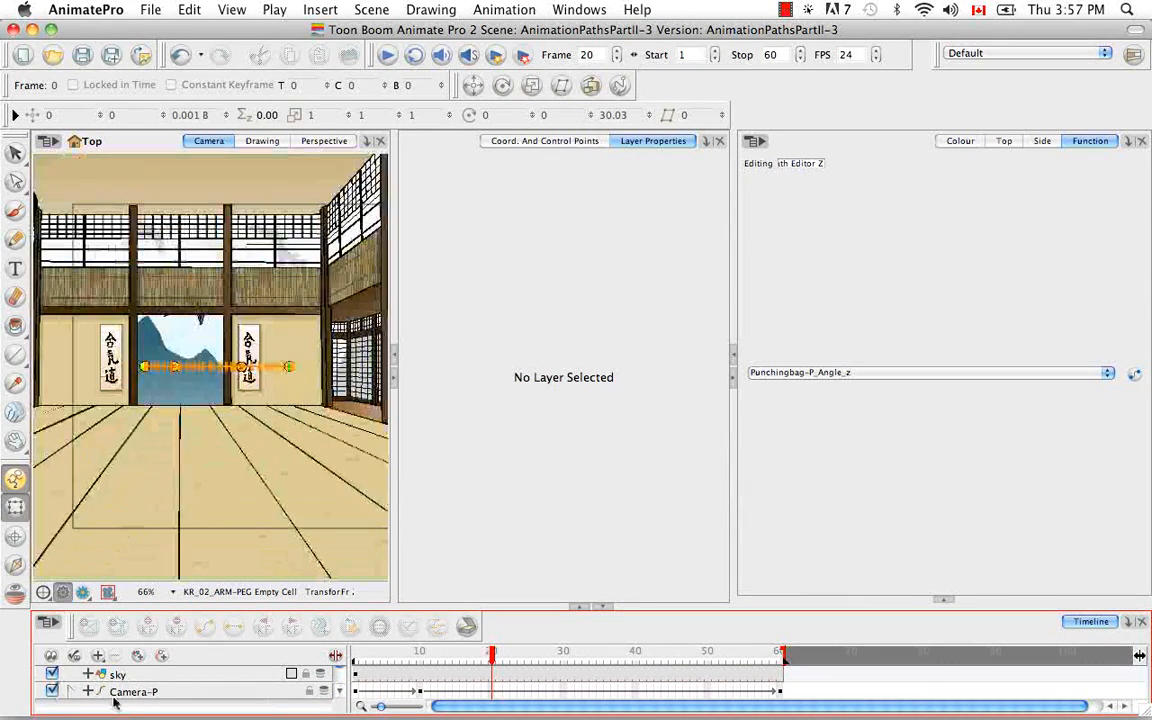
{"action": "left_click", "coordinate": [1006, 142]}
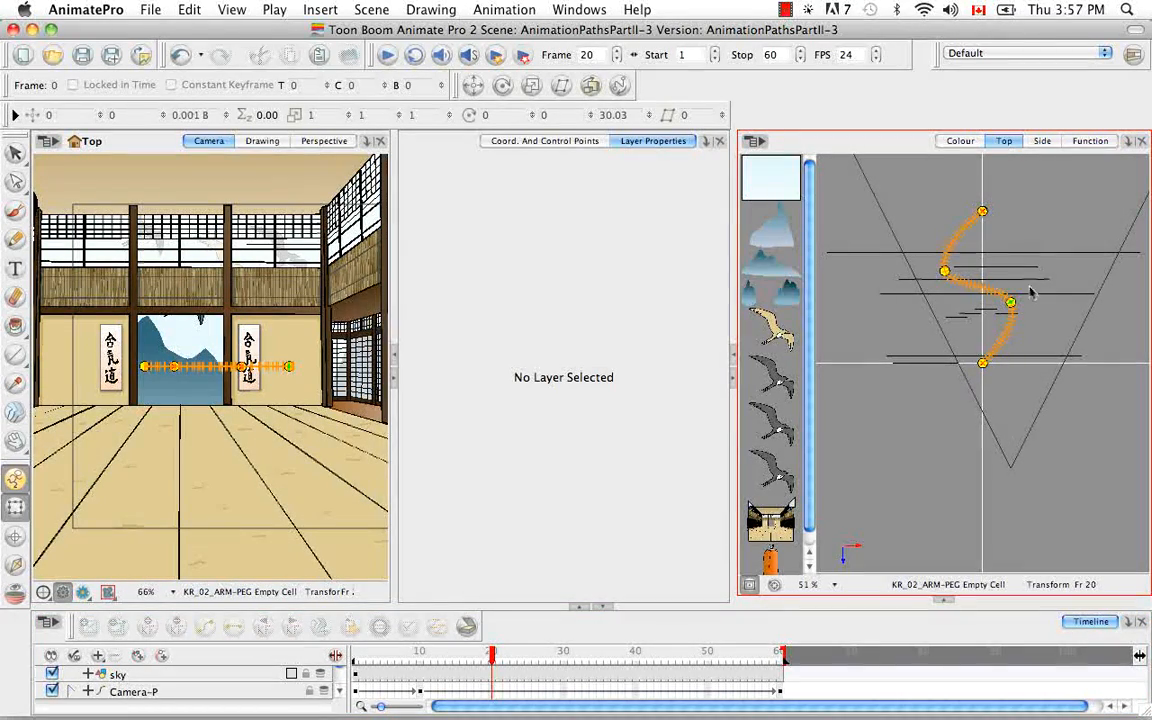
In the Side view, move the camera path's two middle control points, one down and one up, and compare with the Top view
{"action": "left_click", "coordinate": [1043, 142]}
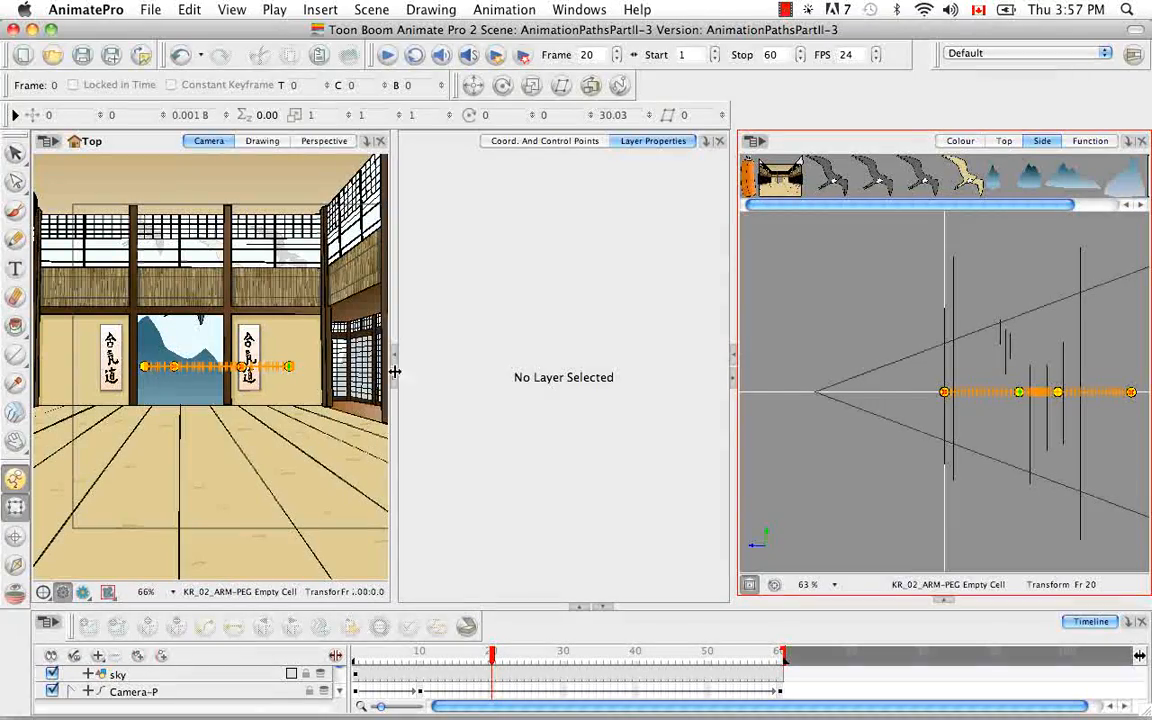
{"action": "left_click", "coordinate": [1019, 396]}
{"action": "left_click_drag", "start_coordinate": [1019, 393], "coordinate": [1076, 386]}
{"action": "left_click", "coordinate": [1059, 392]}
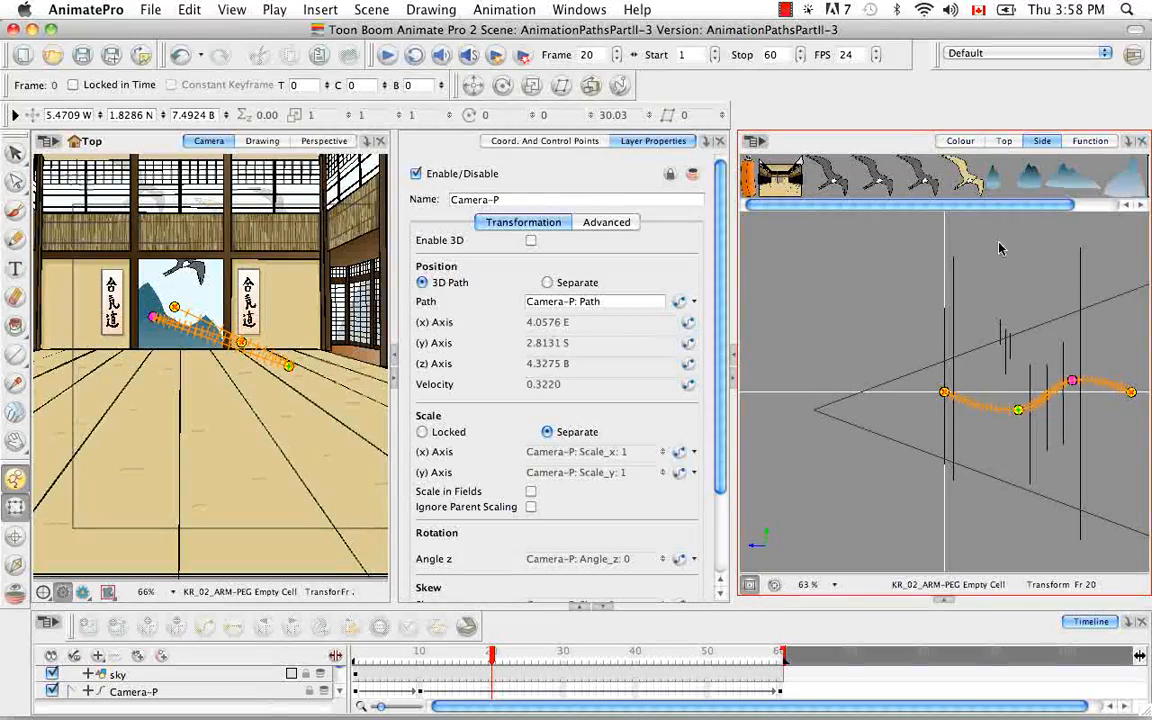
{"action": "left_click", "coordinate": [1004, 141]}
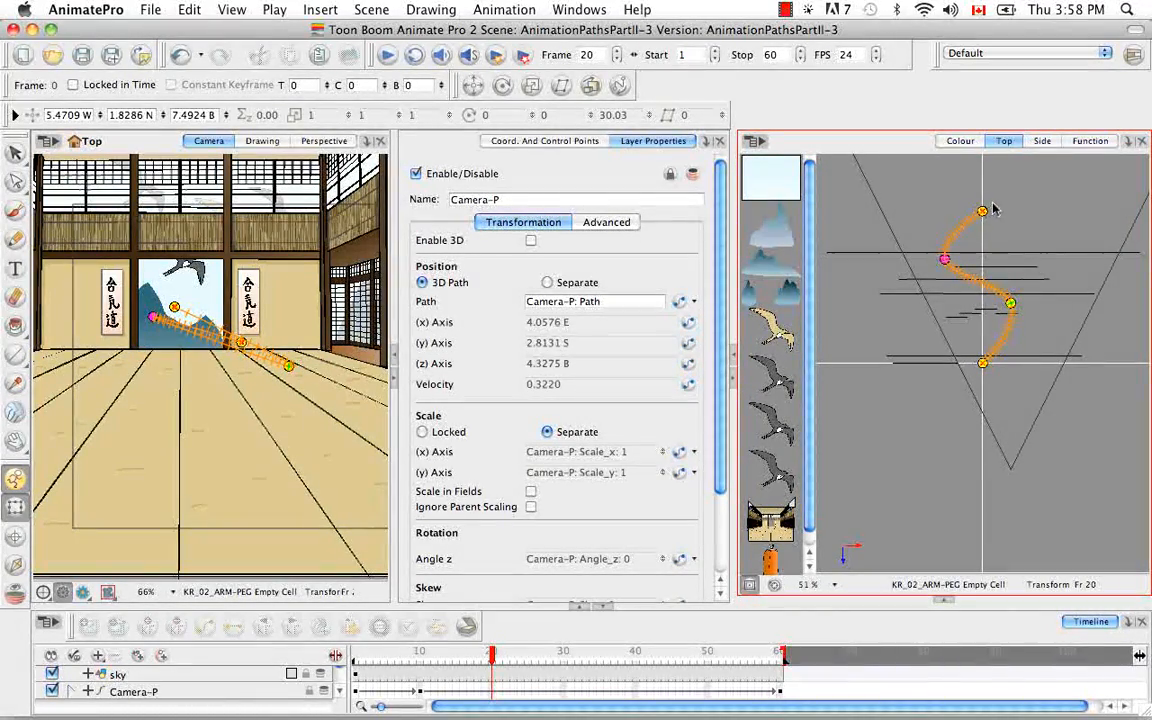
{"action": "left_click", "coordinate": [1041, 141]}
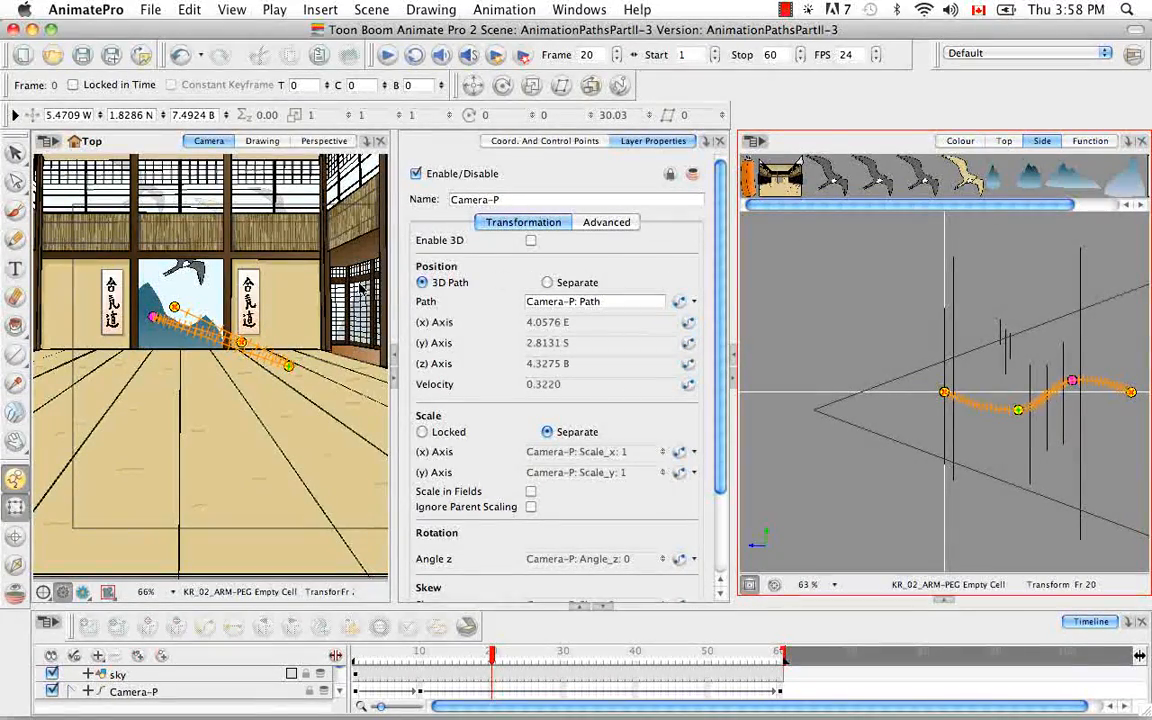
Play the animation from frame 1 in an enlarged Camera view to review the reshaped camera path
{"action": "left_click", "coordinate": [355, 655]}
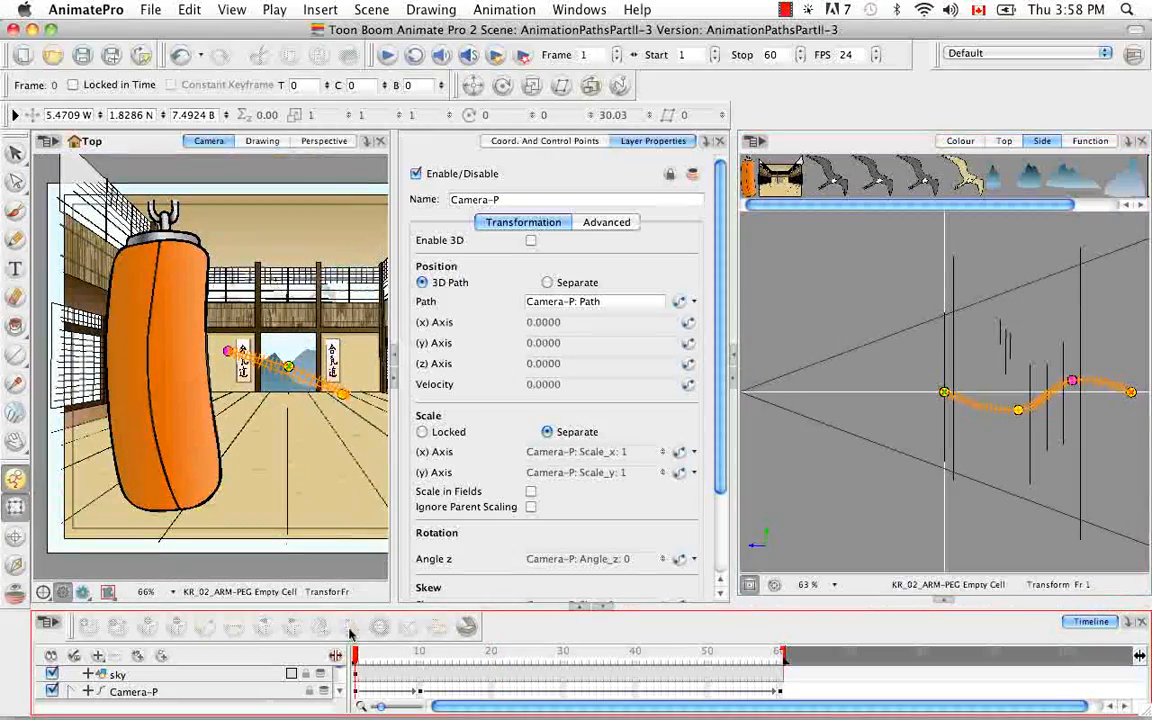
{"action": "left_click", "coordinate": [396, 385]}
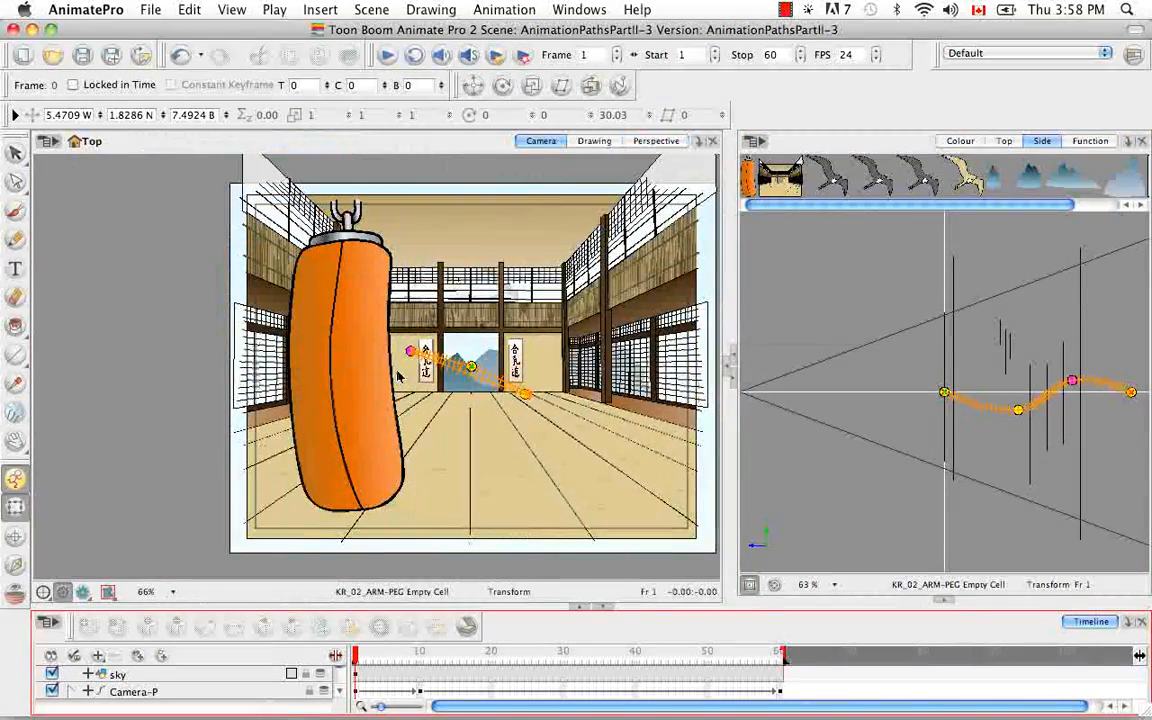
{"action": "left_click", "coordinate": [387, 54]}
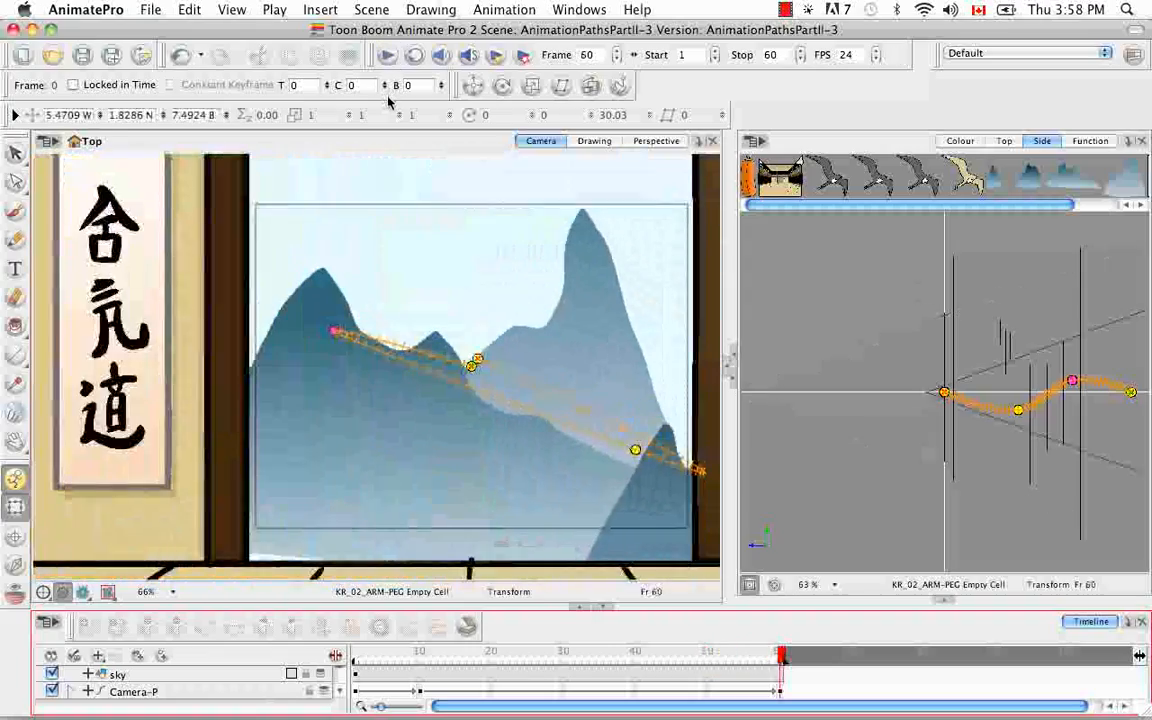
Bring back the layer properties and review the function types available for Camera-P's Angle z rotation
{"action": "left_click", "coordinate": [729, 362]}
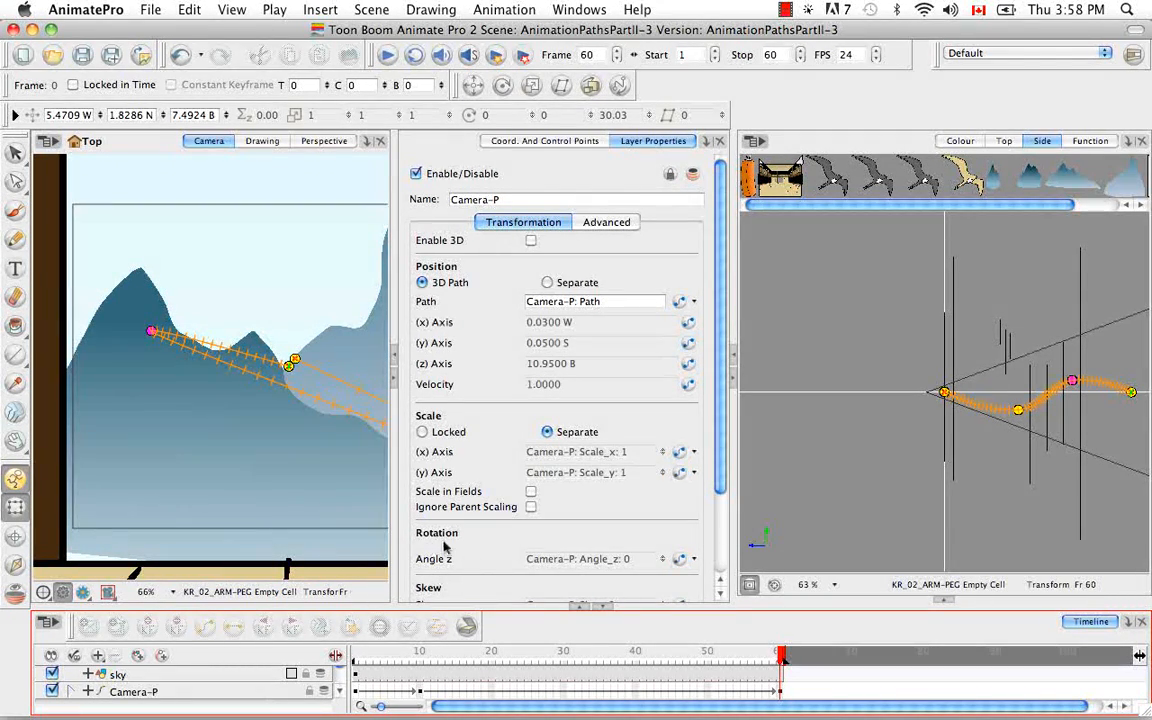
{"action": "left_click", "coordinate": [694, 562]}
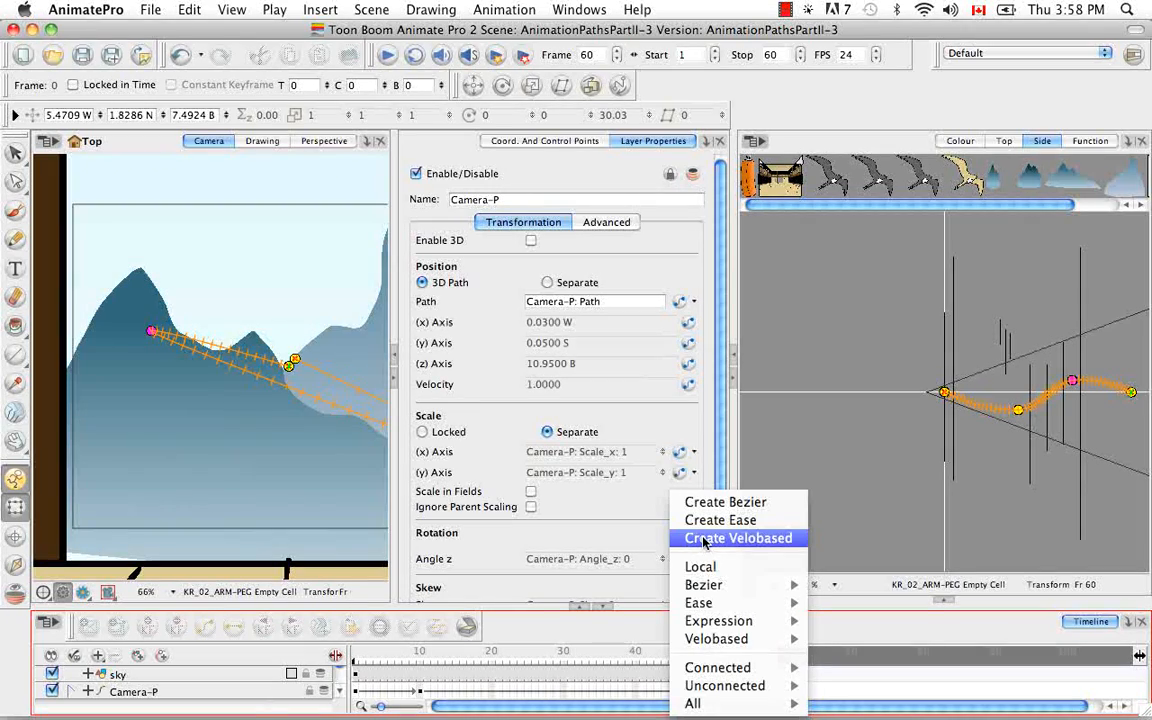
{"action": "left_click", "coordinate": [704, 540]}
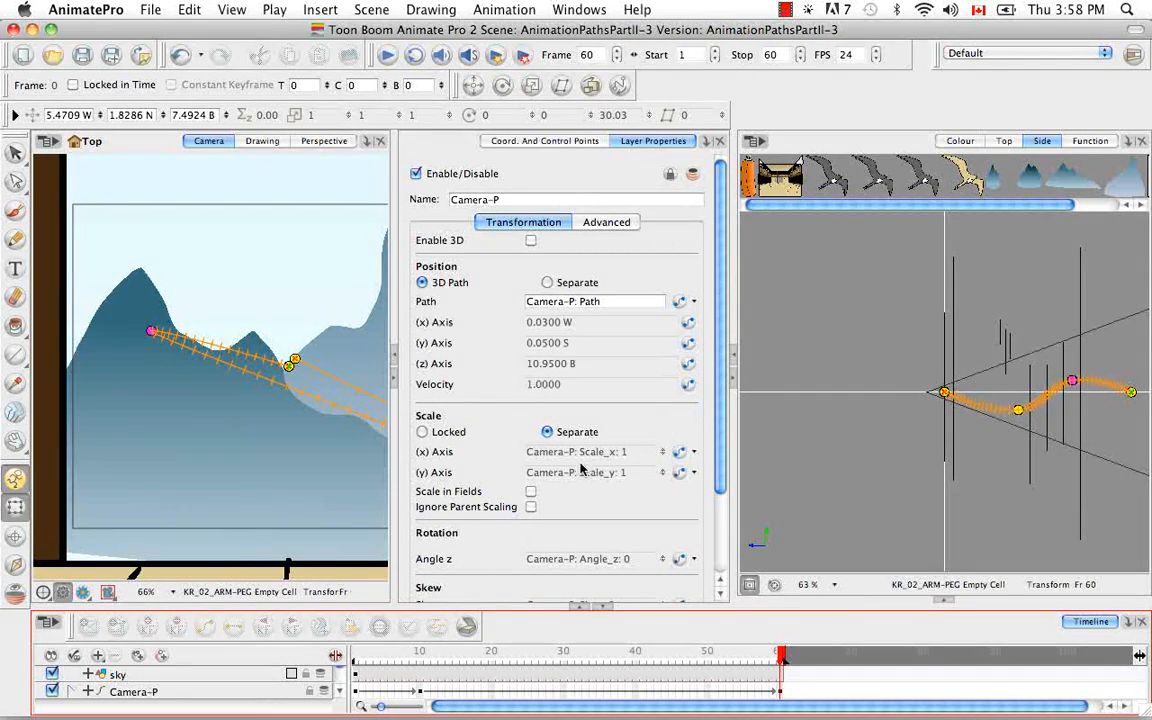
Load the Camera-P: Path Velo curve in the Function view
{"action": "left_click", "coordinate": [1088, 141]}
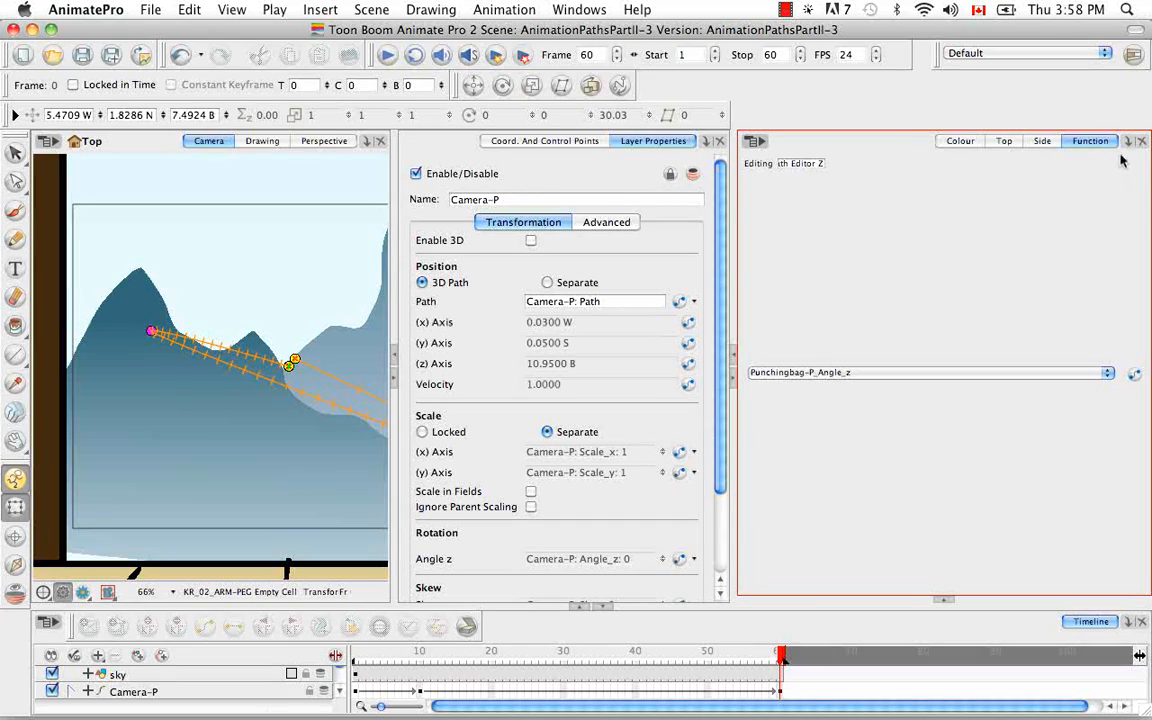
{"action": "left_click", "coordinate": [1107, 377]}
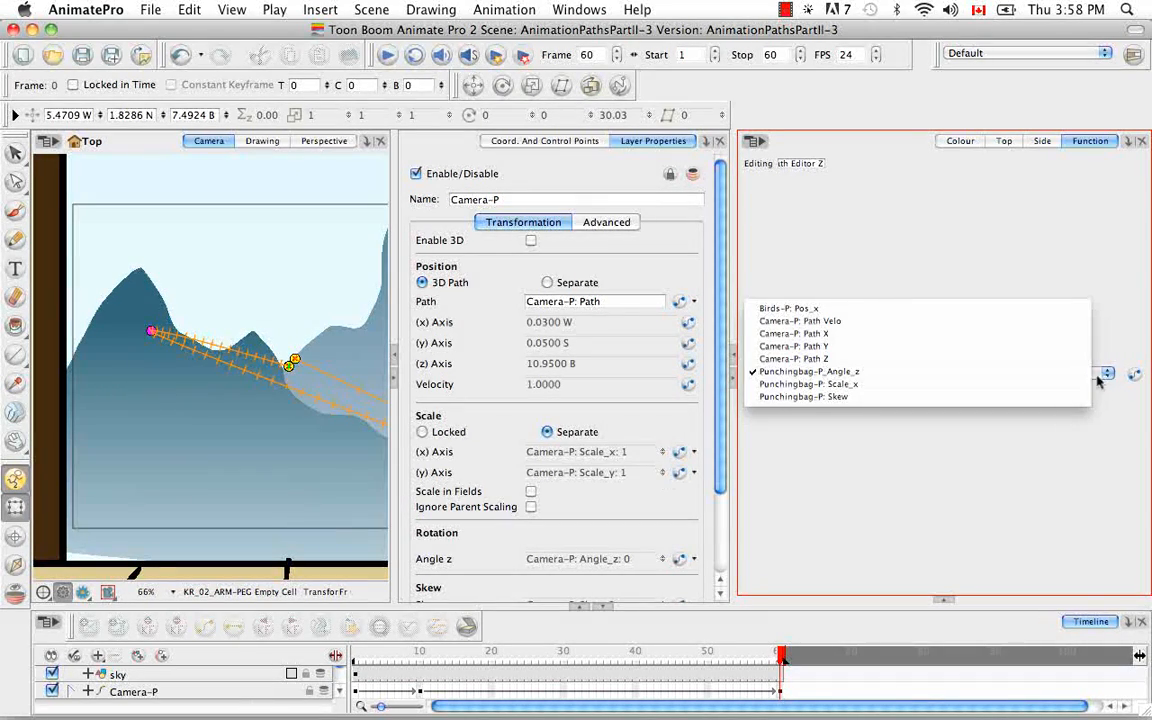
{"action": "left_click", "coordinate": [940, 322]}
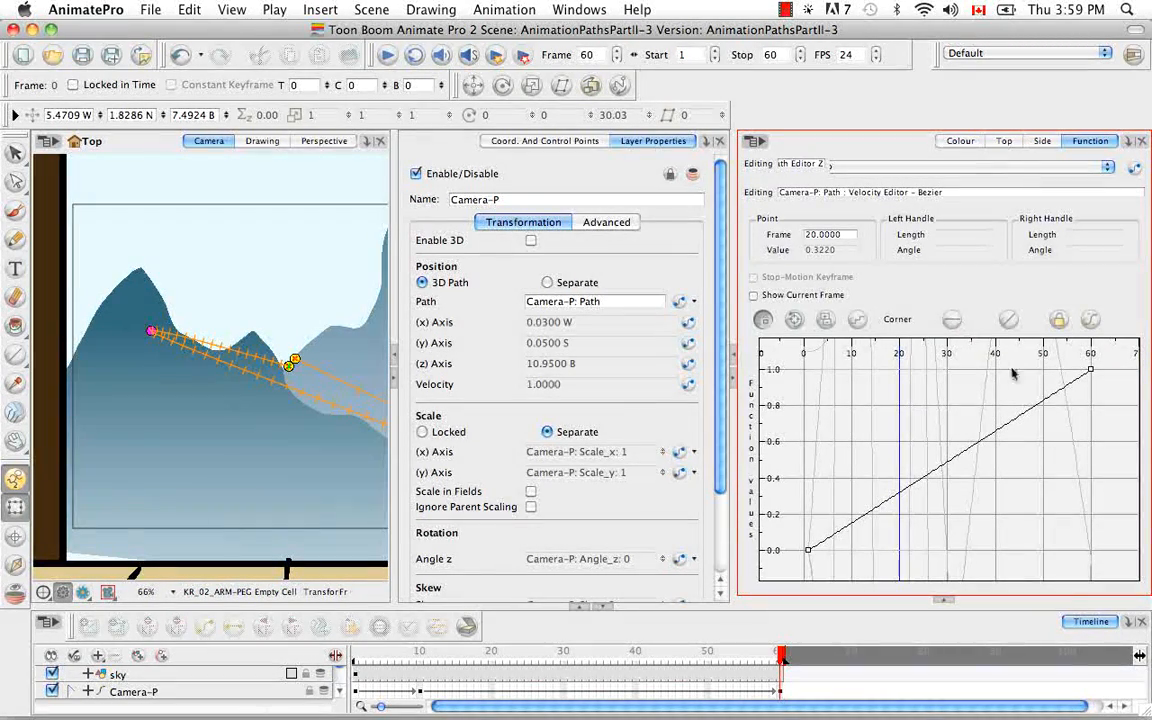
Shape the velocity curve with a flat handle at frame 1 and a steep handle at frame 60, and check the spacing in the Top view
{"action": "left_click", "coordinate": [1089, 371]}
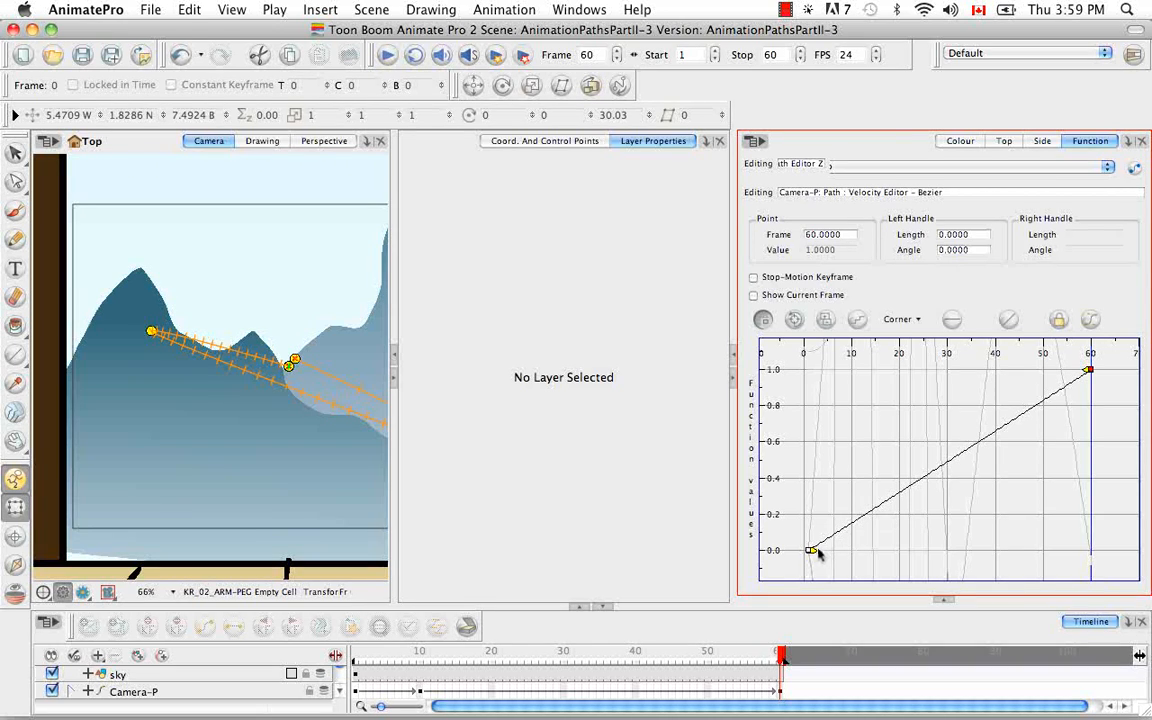
{"action": "left_click_drag", "start_coordinate": [813, 553], "coordinate": [935, 550]}
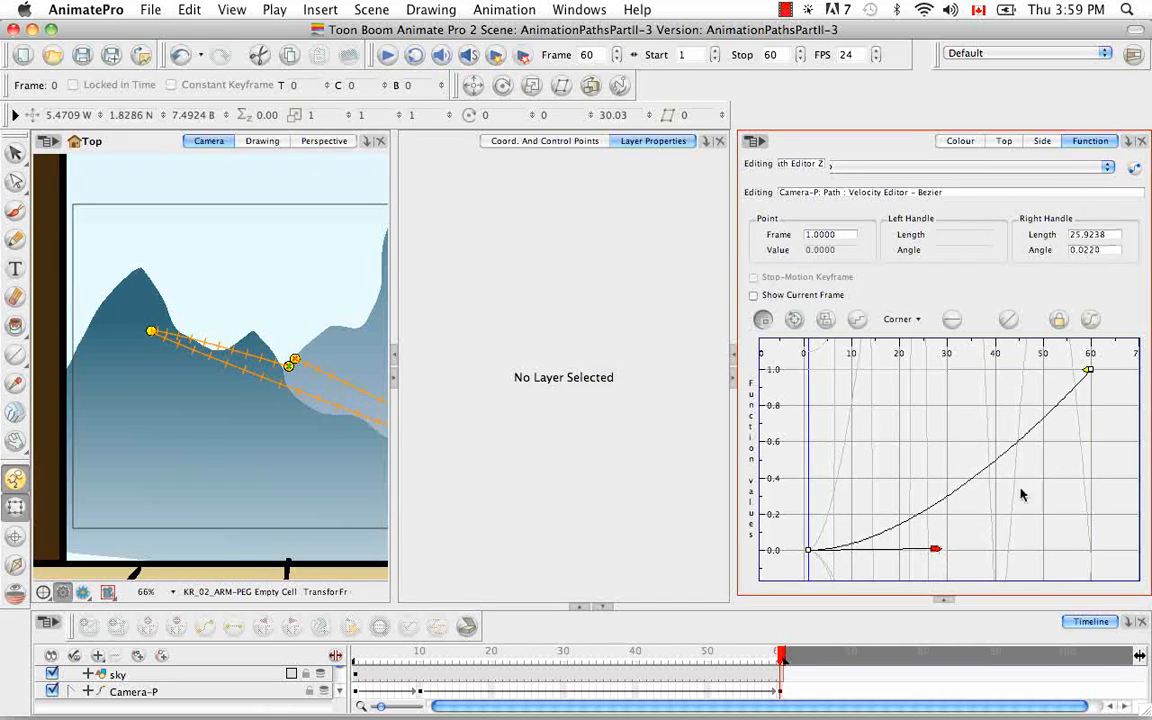
{"action": "left_click_drag", "start_coordinate": [1088, 373], "coordinate": [1087, 490]}
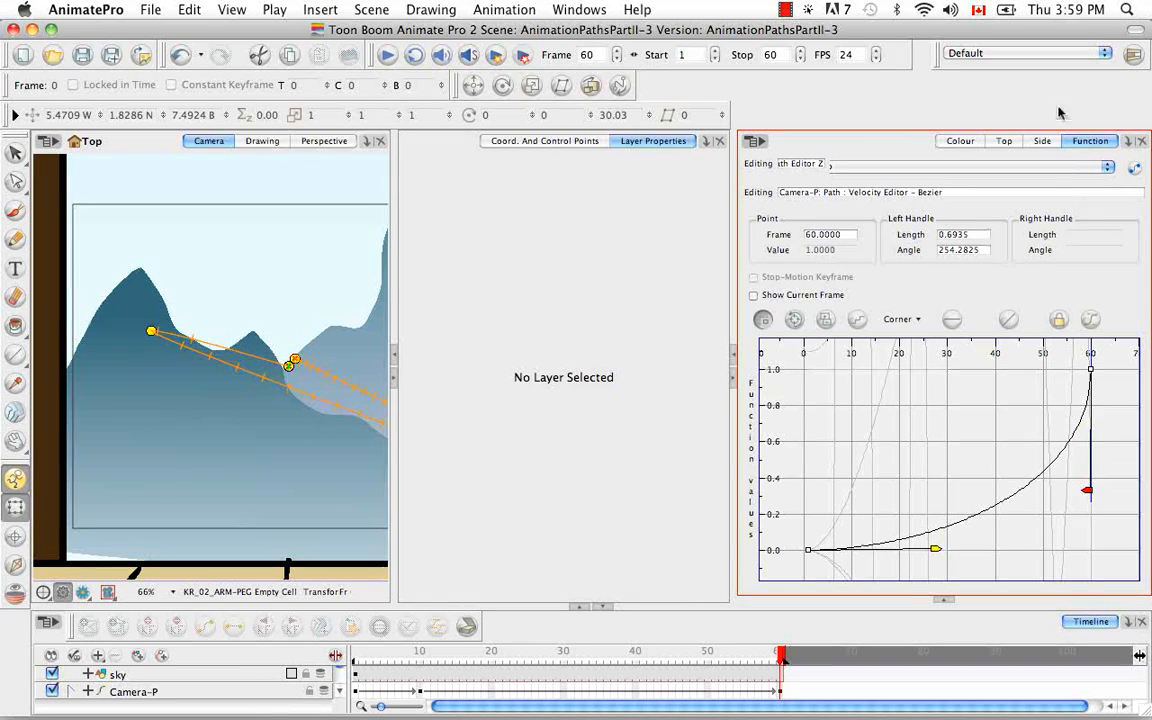
{"action": "left_click", "coordinate": [1007, 142]}
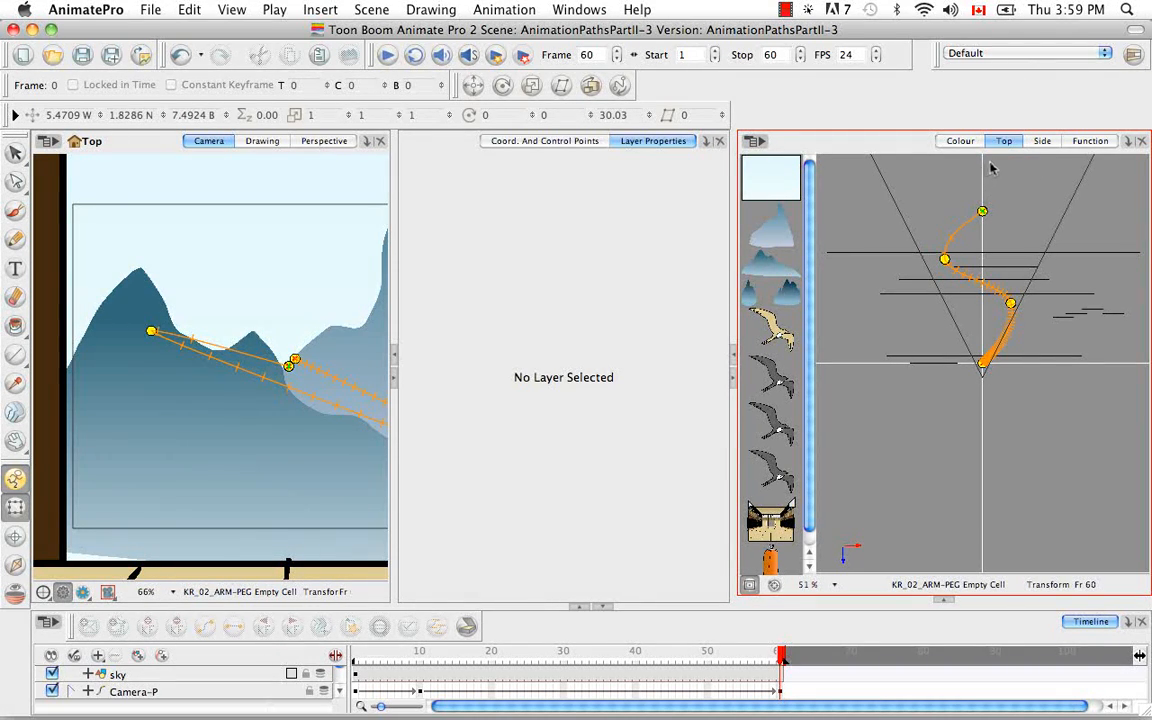
{"action": "left_click", "coordinate": [1082, 141]}
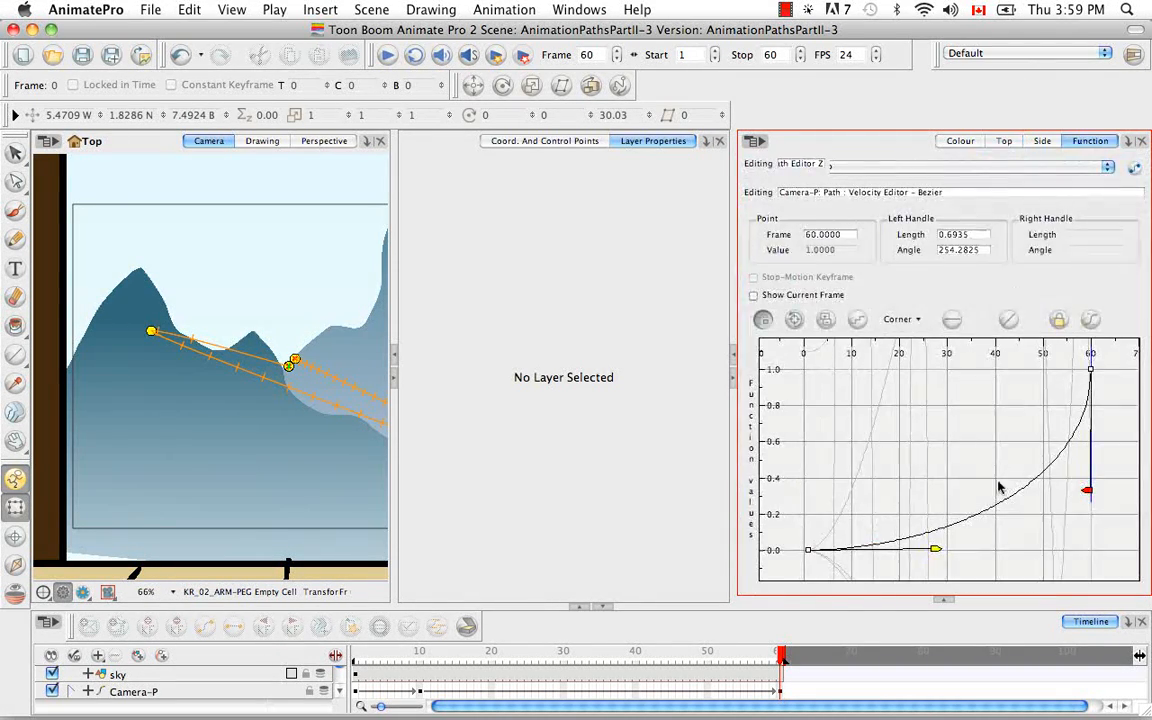
Make the velocity curve's frame 1 handle vertical and its frame 60 handle horizontal, about 22 long, and check the spacing in the Top view
{"action": "left_click", "coordinate": [934, 550]}
{"action": "left_click_drag", "start_coordinate": [934, 550], "coordinate": [815, 409]}
{"action": "left_click", "coordinate": [1087, 490]}
{"action": "left_click_drag", "start_coordinate": [1087, 490], "coordinate": [982, 370]}
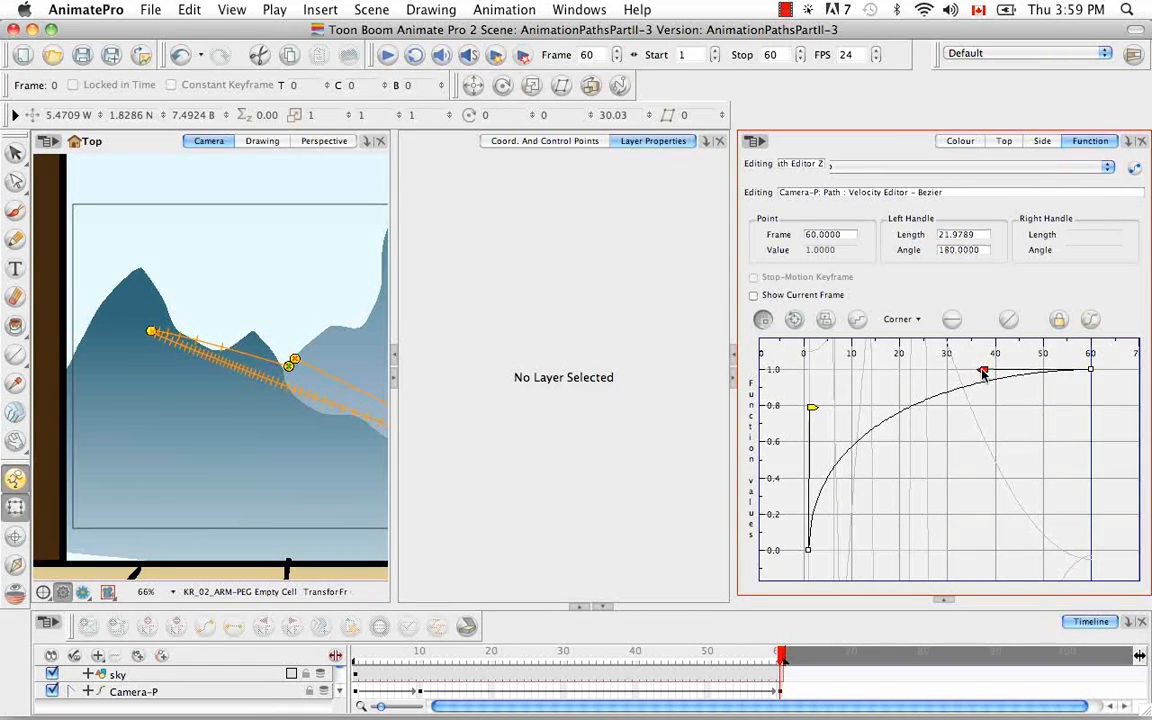
{"action": "left_click", "coordinate": [1004, 141]}
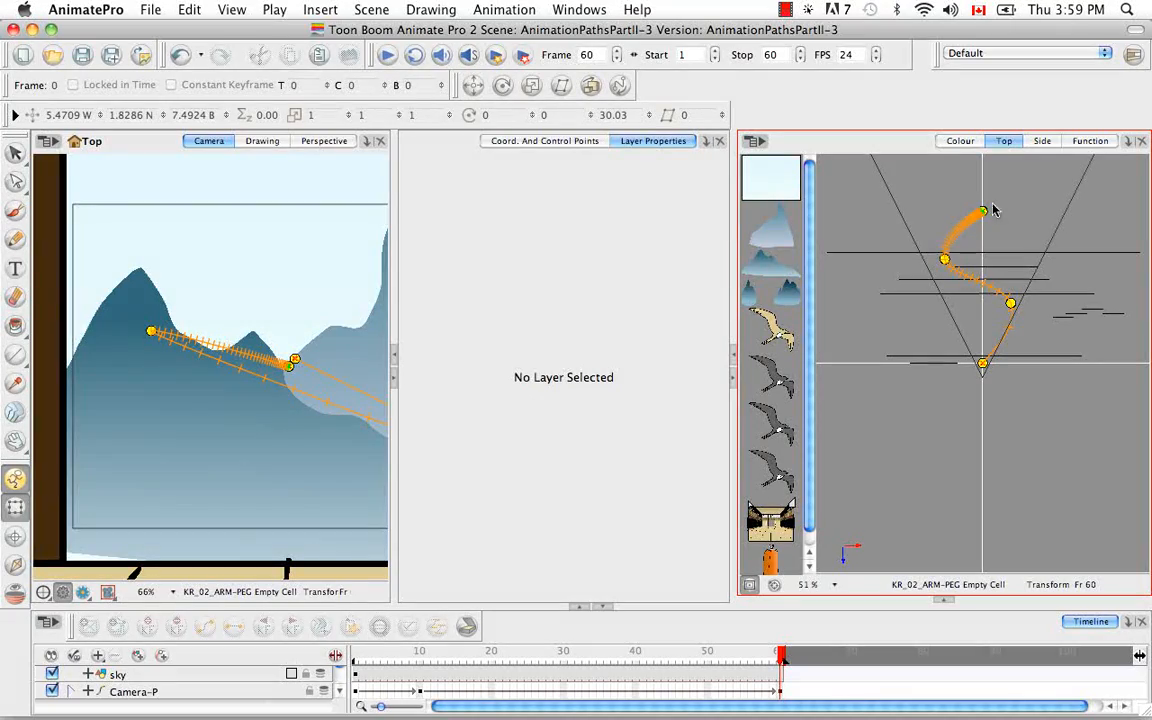
Play the scene from frame 1 in an enlarged Camera view to check the new velocity easing, and restore the layer properties
{"action": "left_click", "coordinate": [357, 656]}
{"action": "left_click", "coordinate": [393, 377]}
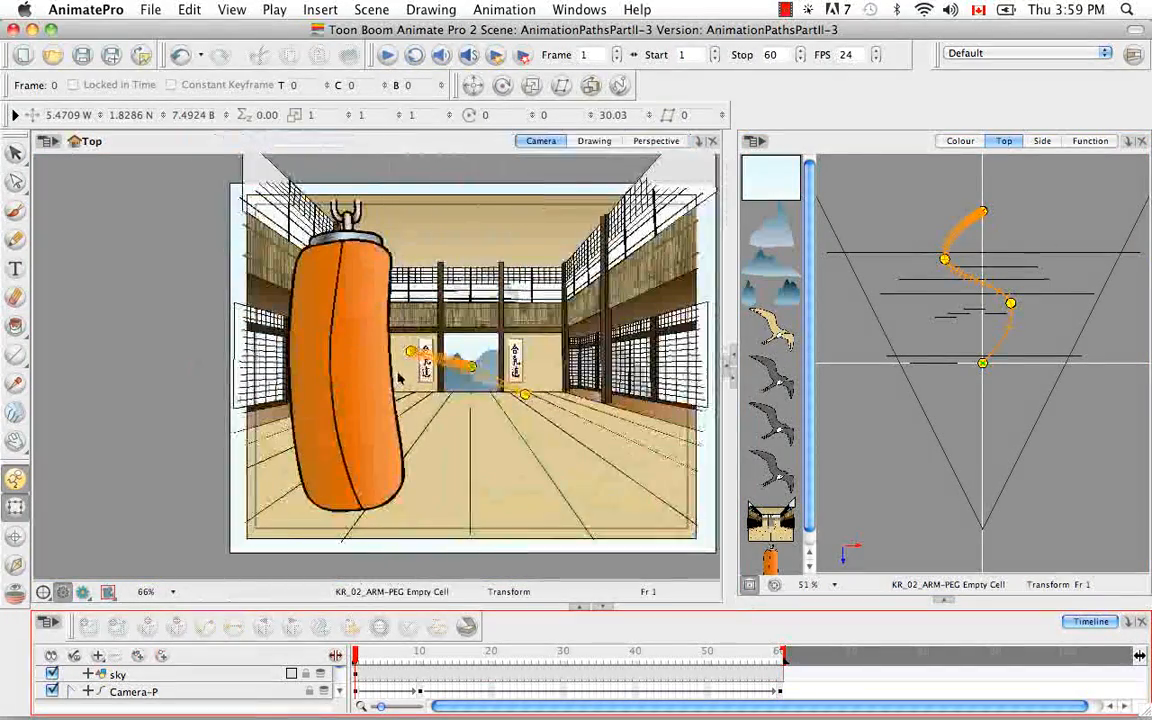
{"action": "left_click", "coordinate": [387, 56]}
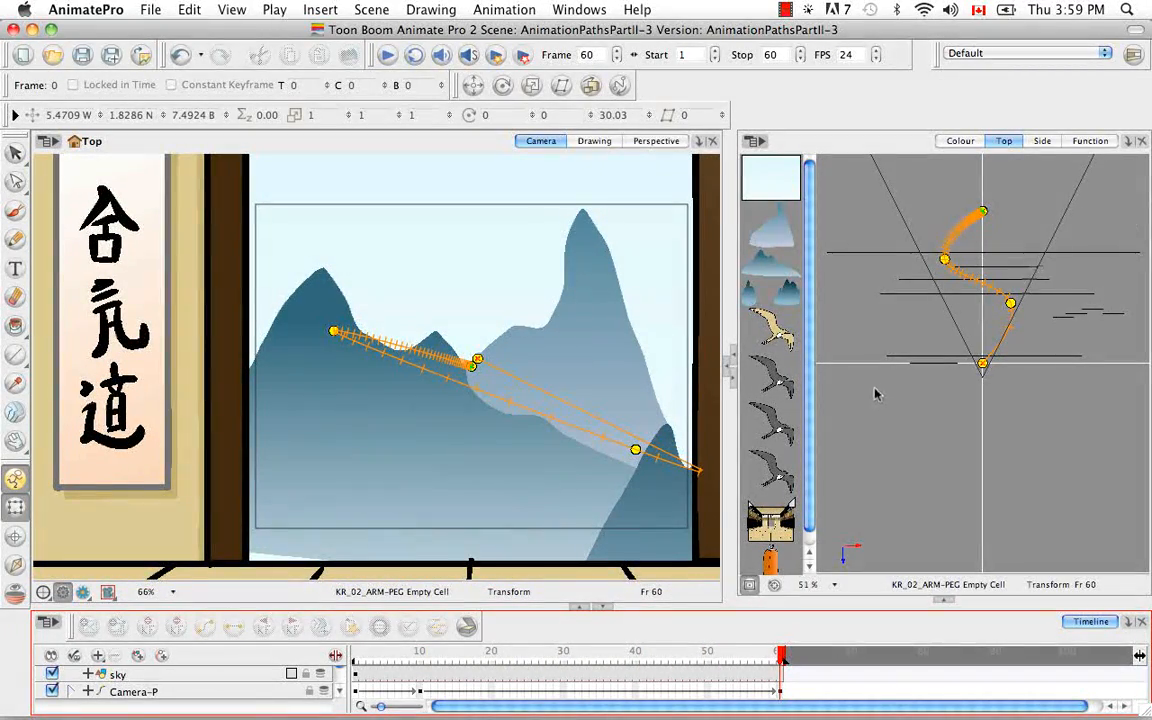
{"action": "left_click", "coordinate": [732, 372]}
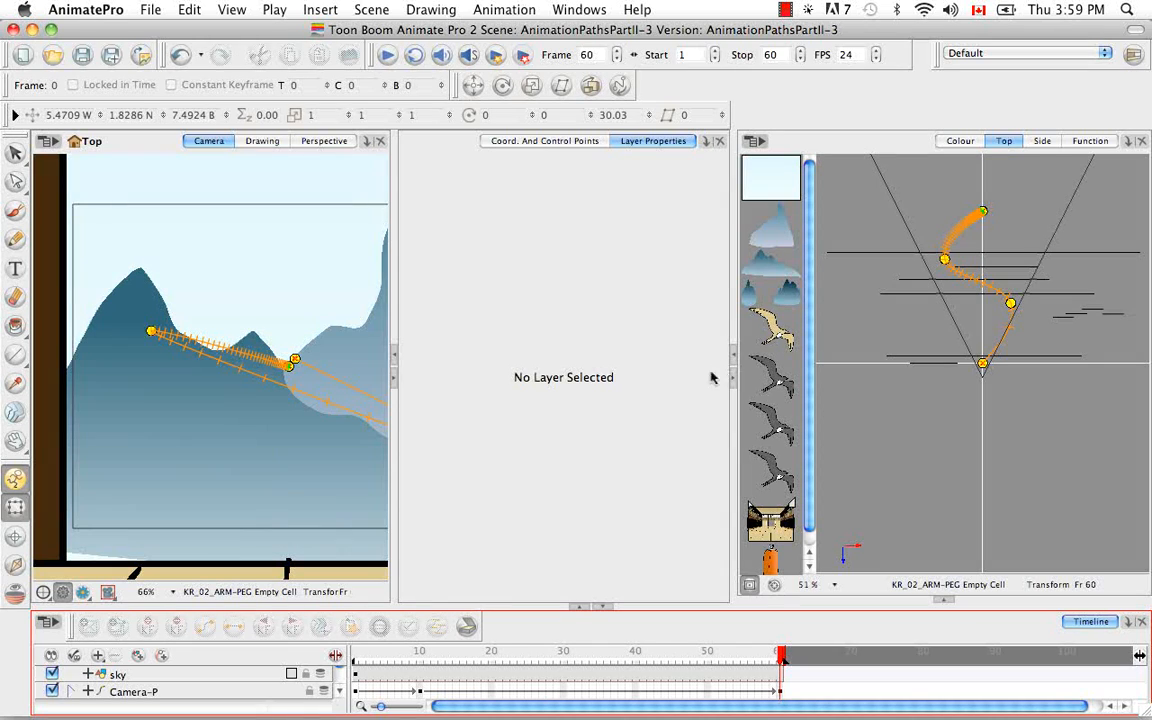
Expand Camera-P's parameters in the timeline, select Rotation: Angle_z, and open a Velobased function for it in the editor
{"action": "left_click", "coordinate": [270, 692]}
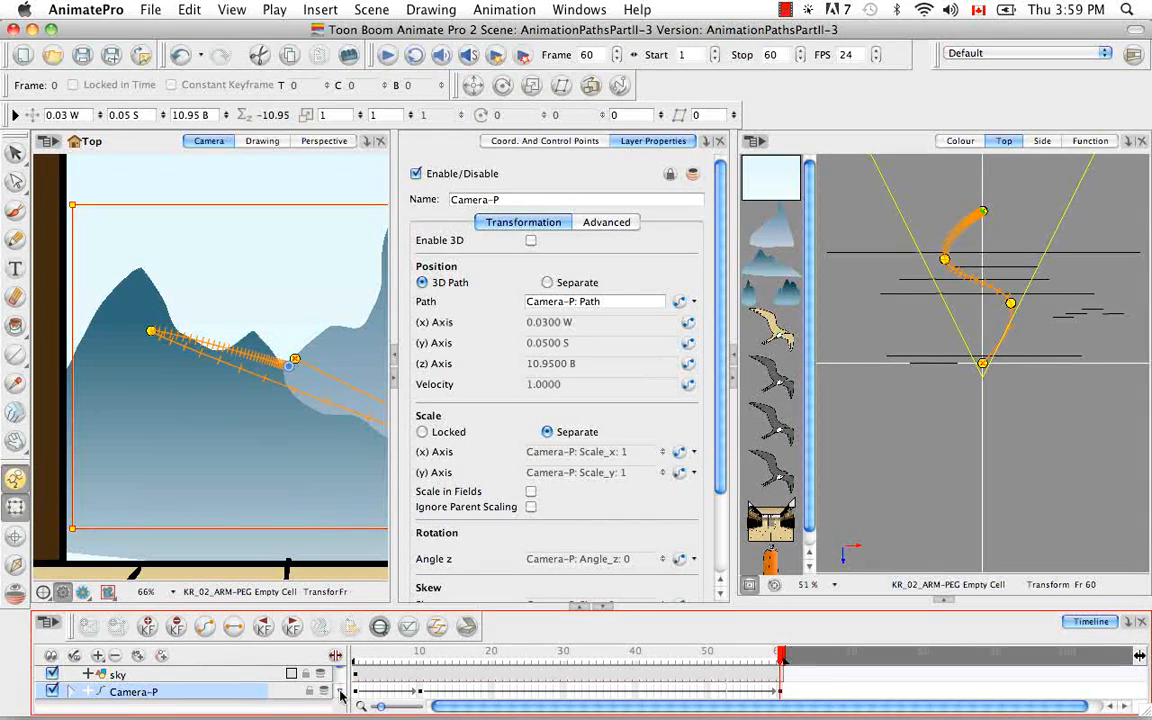
{"action": "left_click", "coordinate": [72, 691]}
{"action": "left_click", "coordinate": [339, 691]}
{"action": "left_click", "coordinate": [339, 691]}
{"action": "left_click", "coordinate": [339, 691]}
{"action": "left_click", "coordinate": [339, 691]}
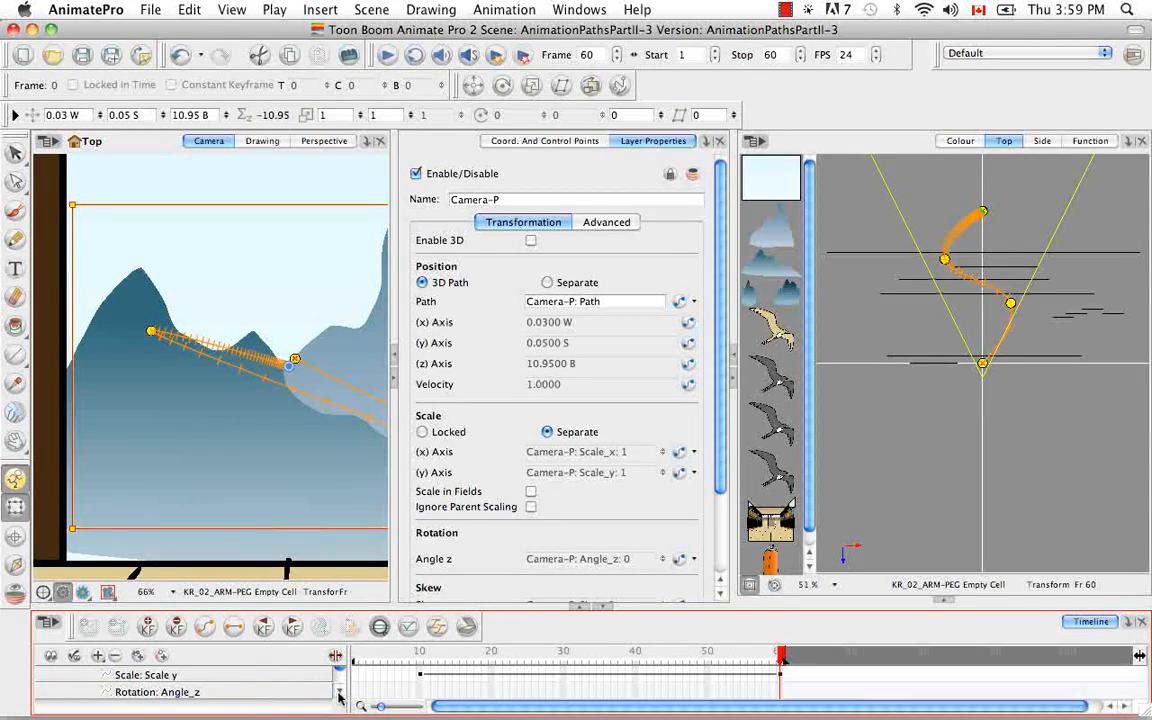
{"action": "left_click", "coordinate": [230, 692]}
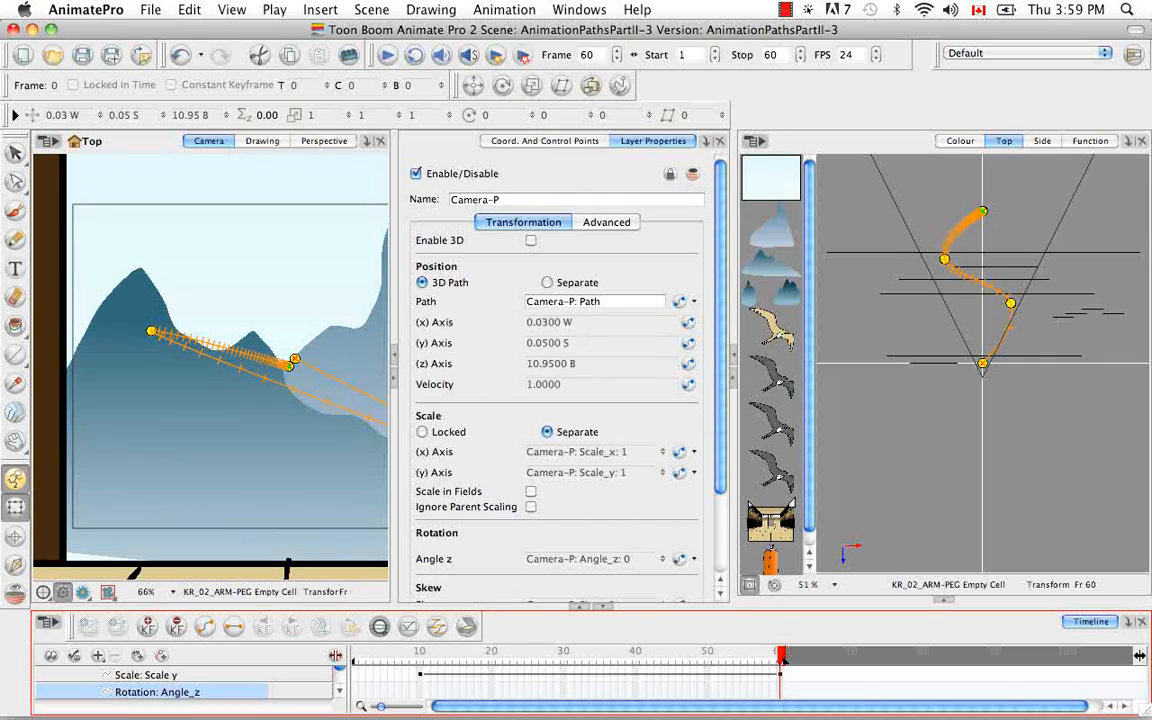
{"action": "left_click", "coordinate": [680, 559]}
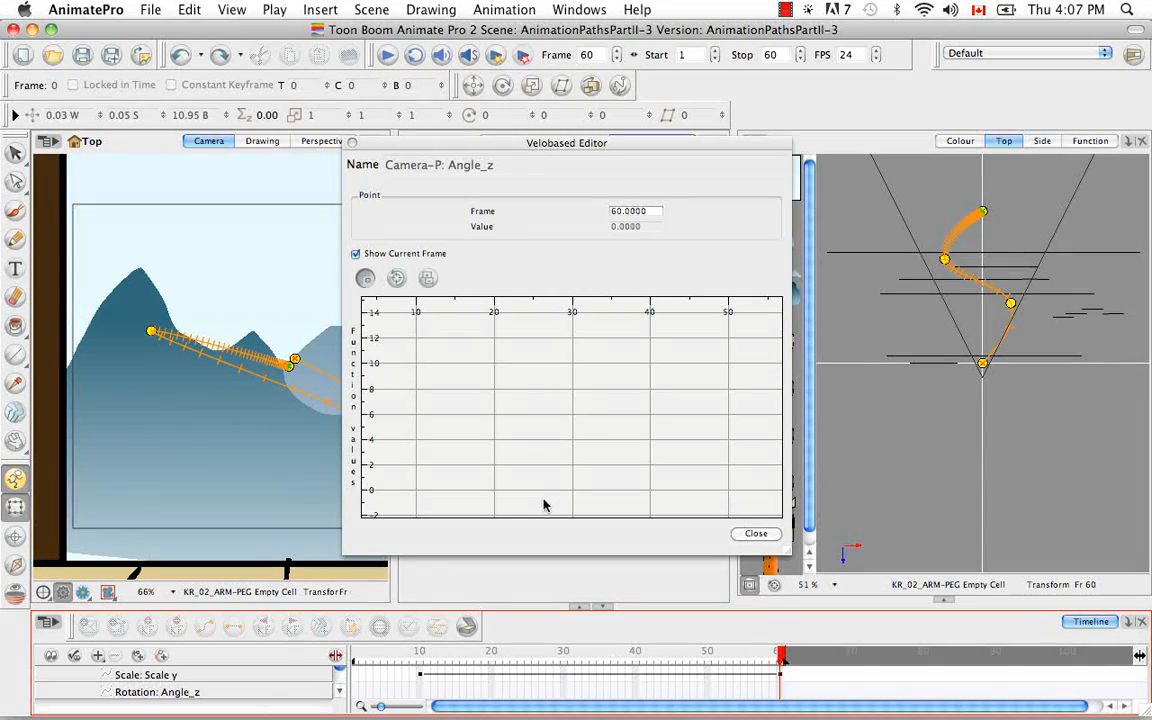
Add keyframes to Camera-P's Angle_z curve at frames 10, 20, 30, 40 and 50
{"action": "left_click", "coordinate": [418, 415]}
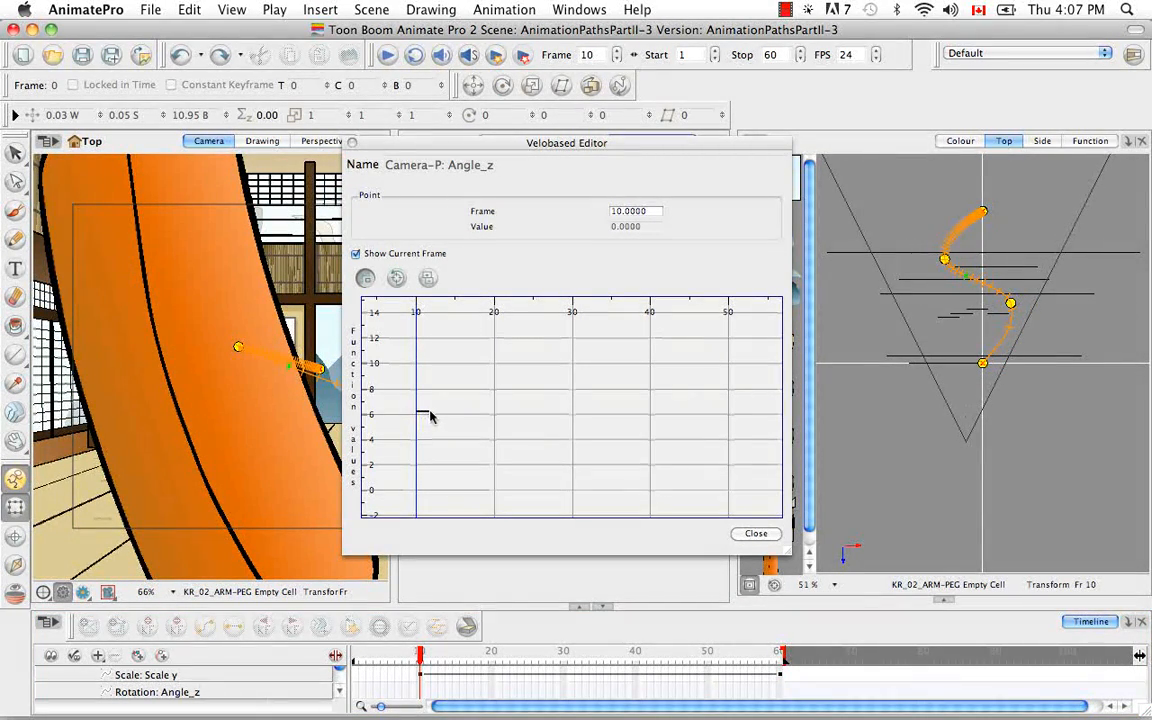
{"action": "left_click", "coordinate": [428, 280]}
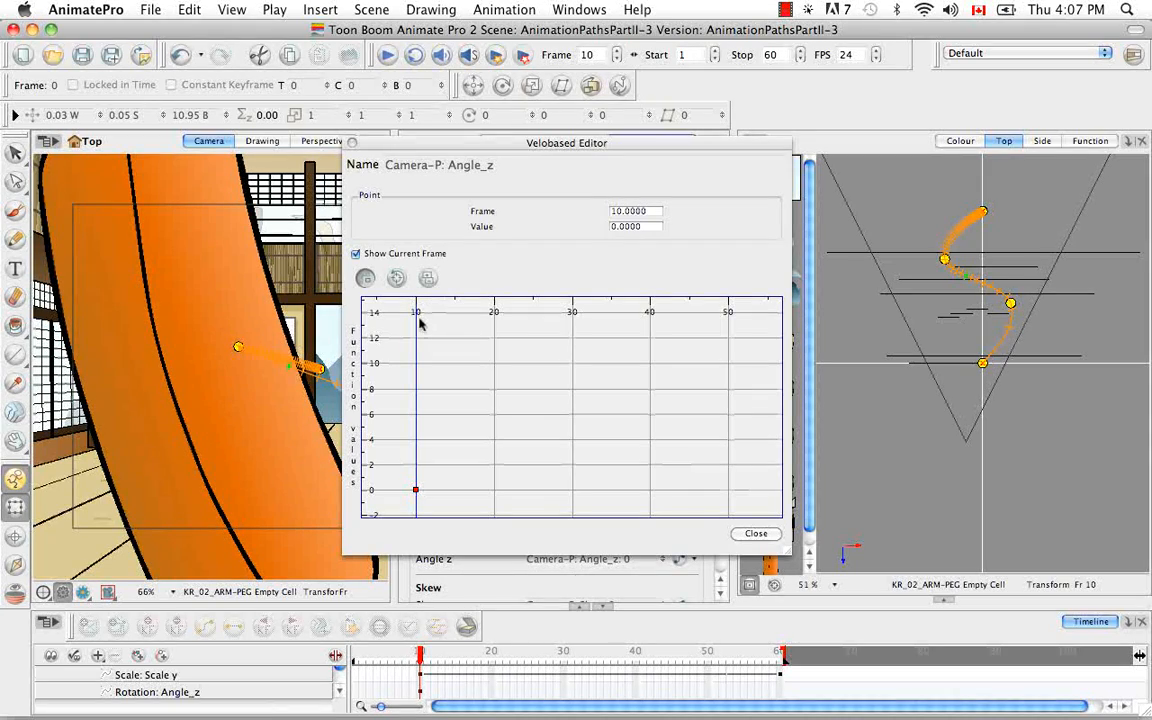
{"action": "left_click", "coordinate": [493, 315]}
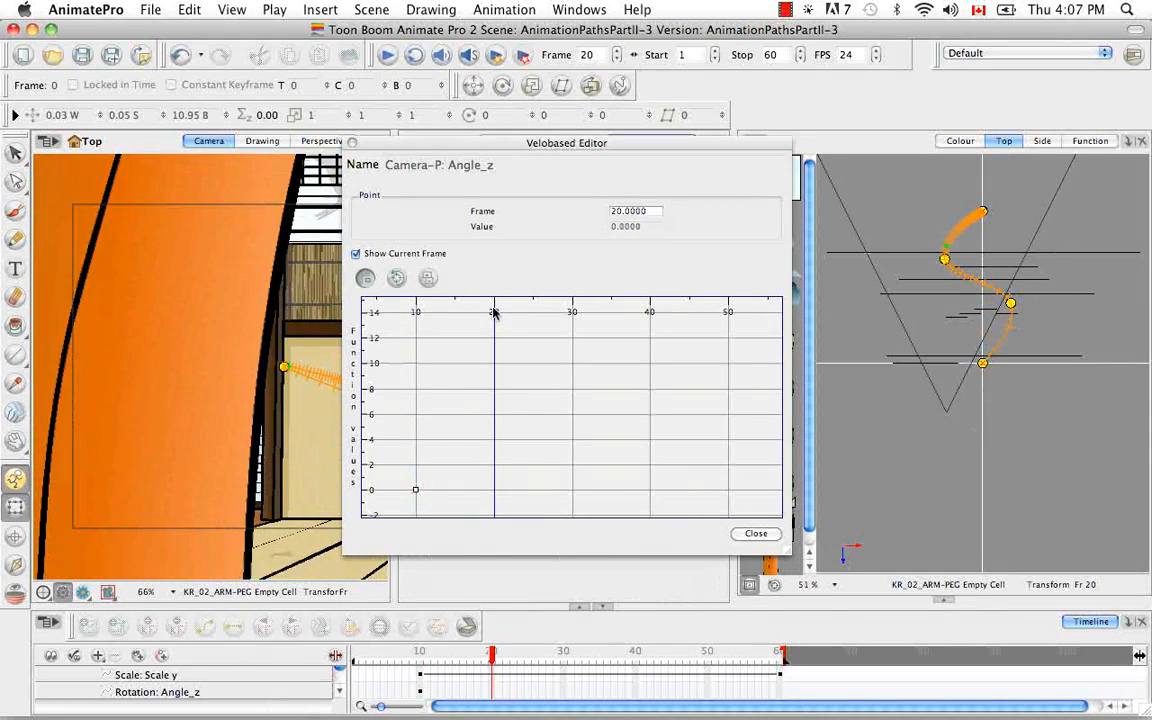
{"action": "left_click", "coordinate": [430, 283]}
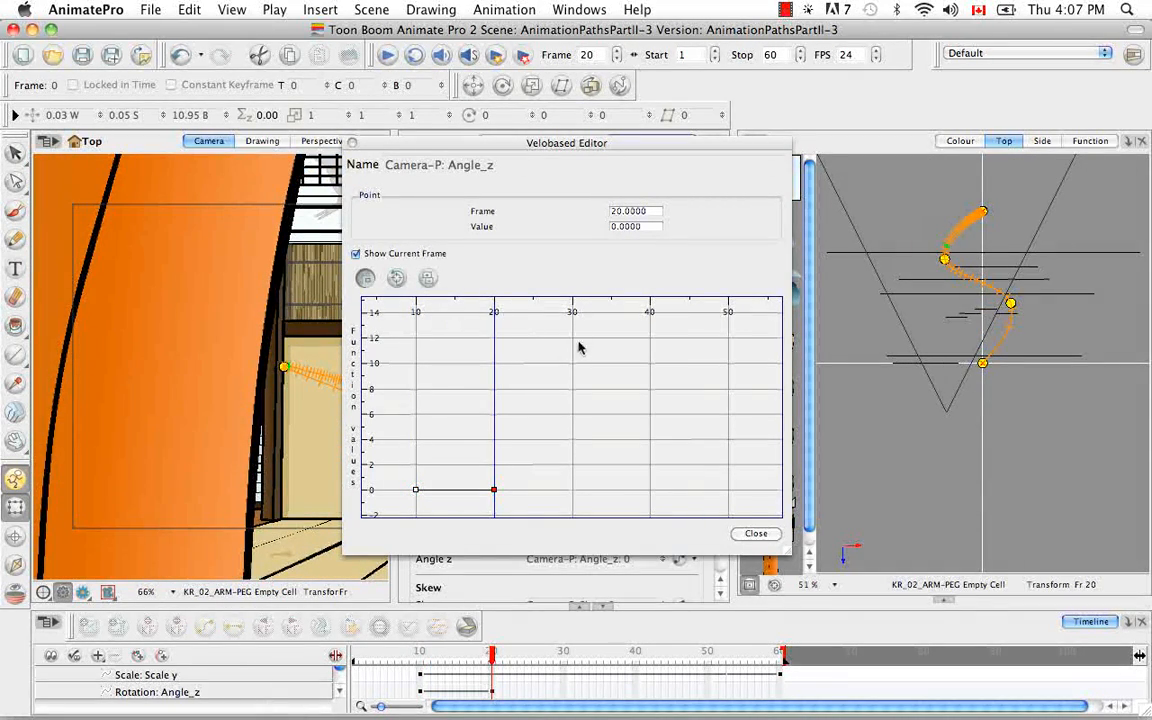
{"action": "left_click", "coordinate": [578, 313]}
{"action": "left_click", "coordinate": [573, 312]}
{"action": "left_click", "coordinate": [430, 277]}
{"action": "left_click", "coordinate": [650, 313]}
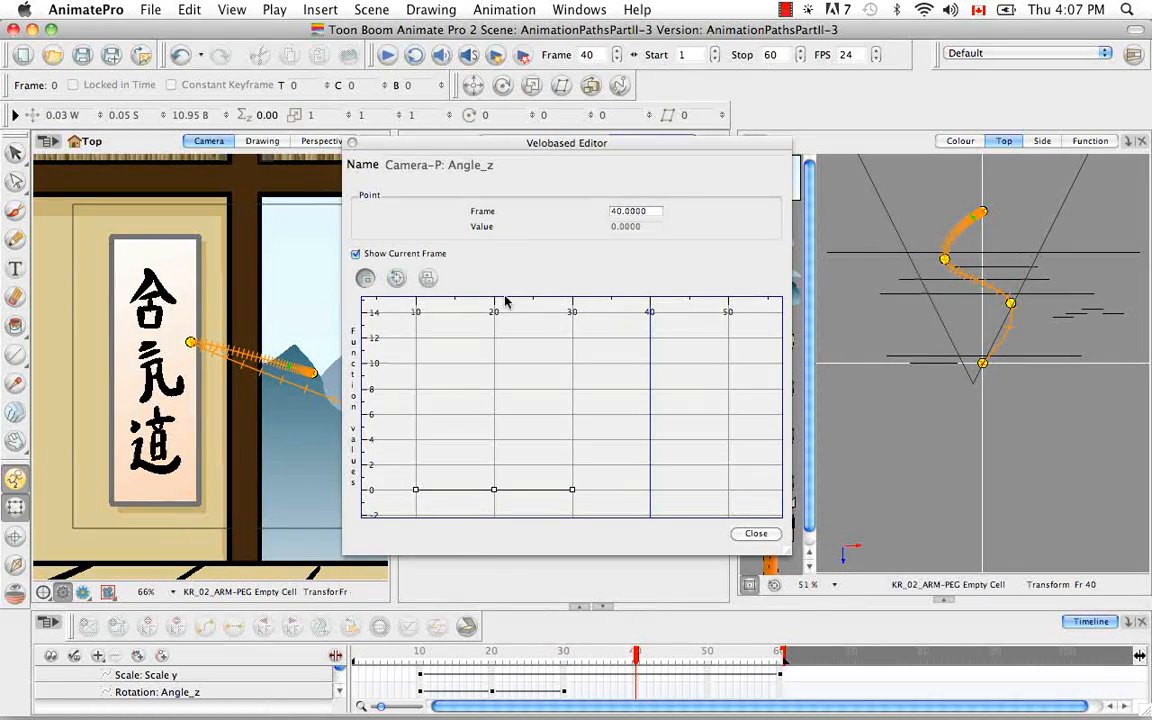
{"action": "left_click", "coordinate": [425, 281]}
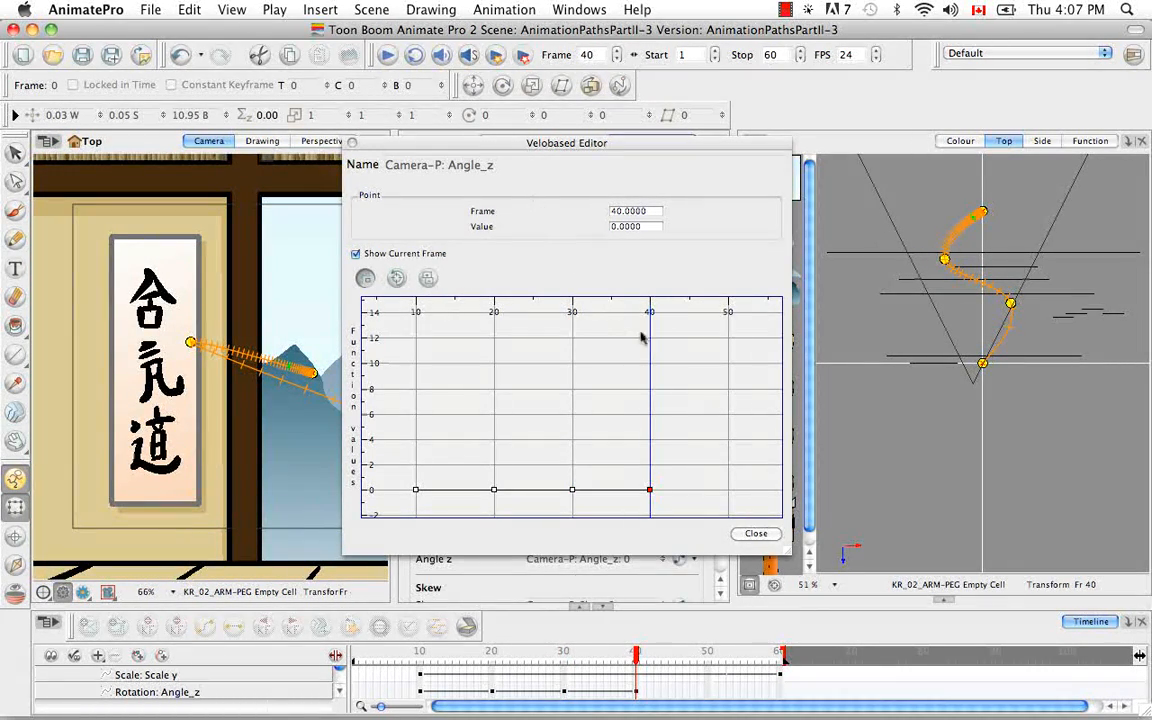
{"action": "left_click", "coordinate": [728, 313]}
{"action": "left_click", "coordinate": [430, 277]}
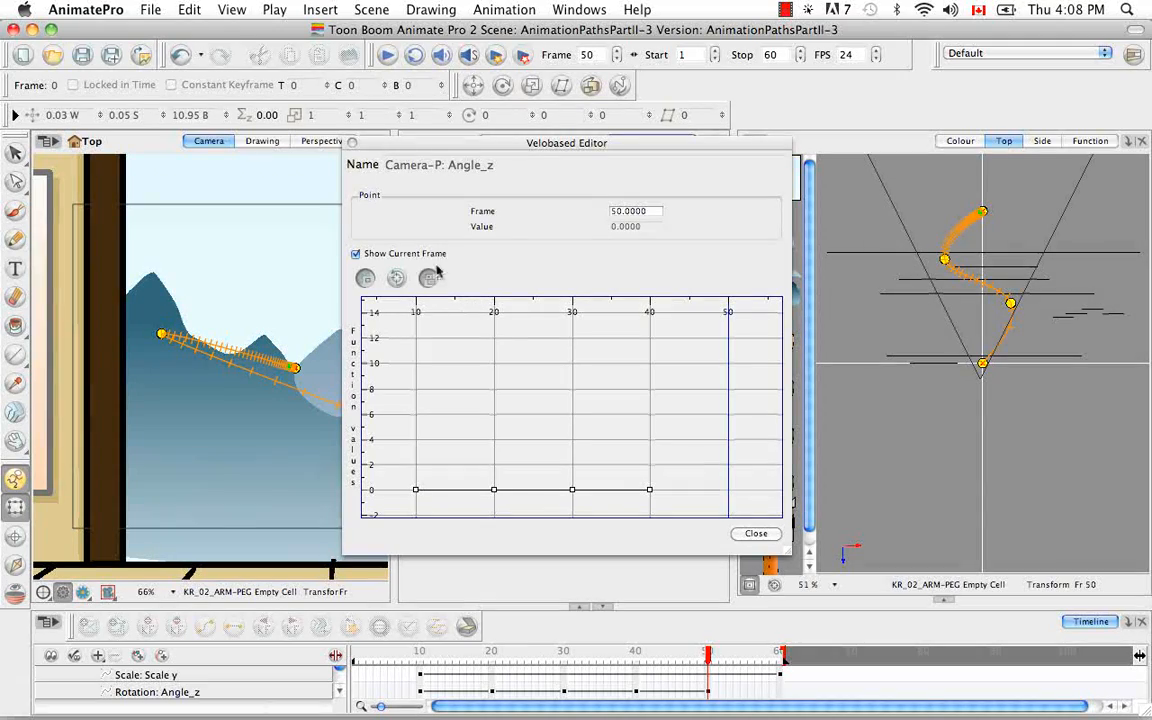
Raise the Angle_z keyframe at frame 20 to about 38.55, and uncover and enlarge the Camera view beside the complete curve
{"action": "left_click", "coordinate": [418, 316]}
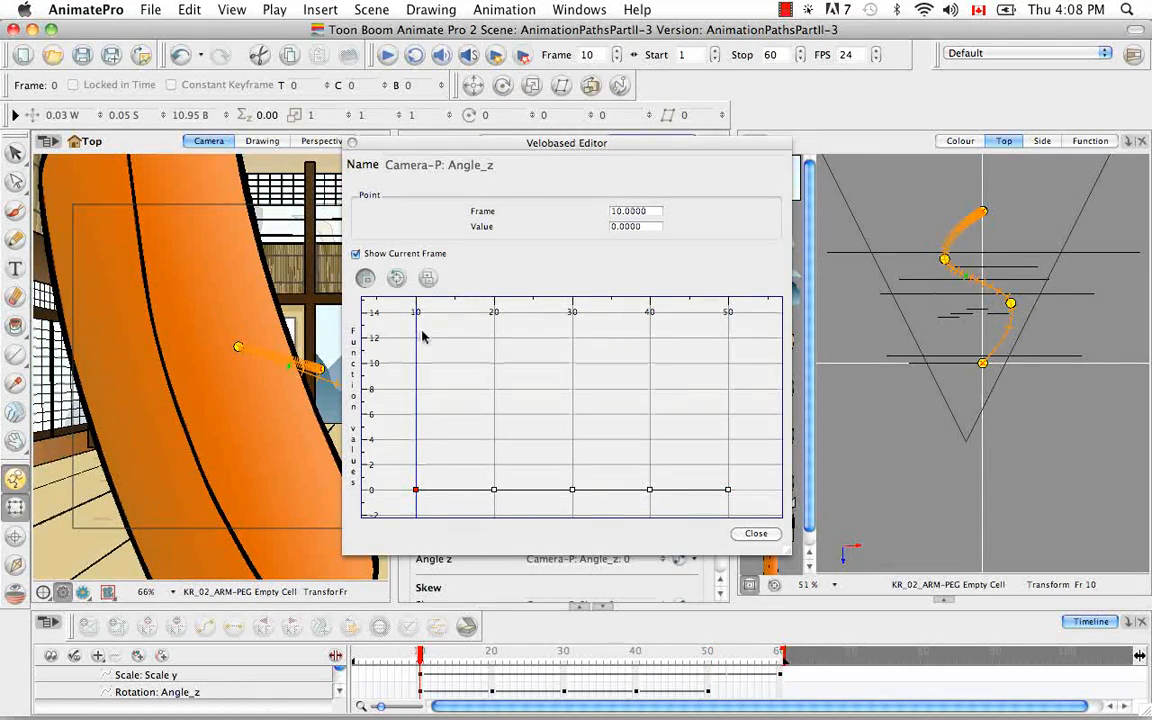
{"action": "left_click", "coordinate": [494, 491]}
{"action": "left_click_drag", "start_coordinate": [496, 493], "coordinate": [496, 258]}
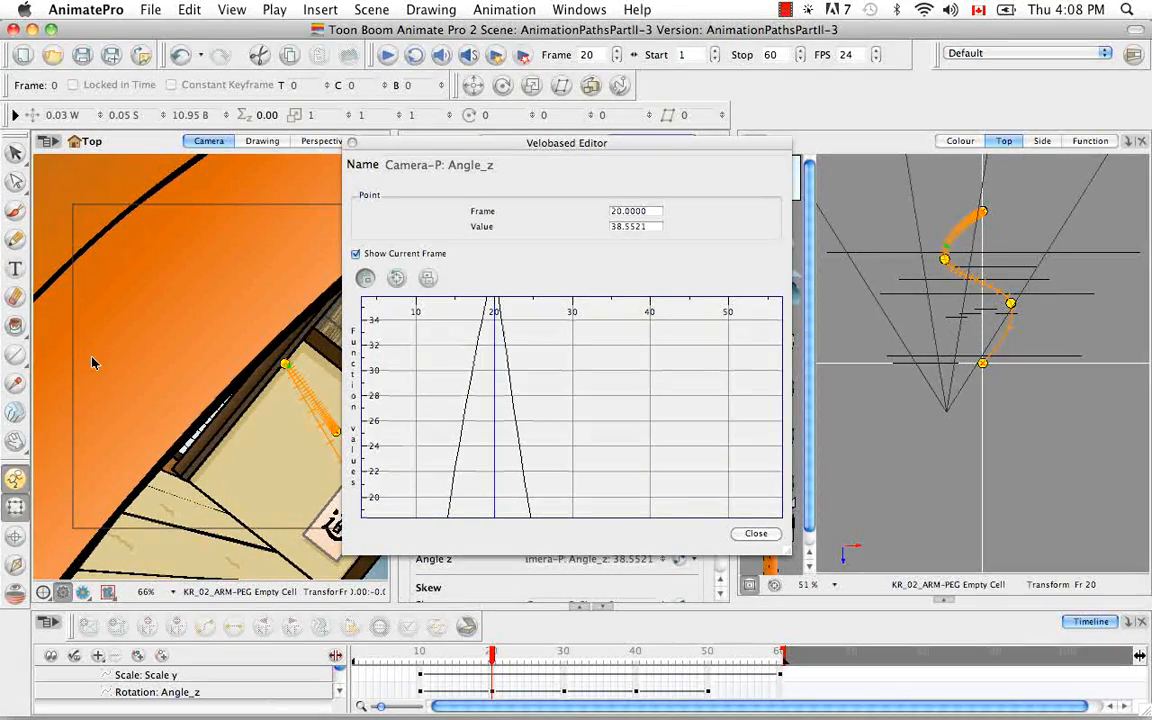
{"action": "left_click_drag", "start_coordinate": [495, 148], "coordinate": [686, 140]}
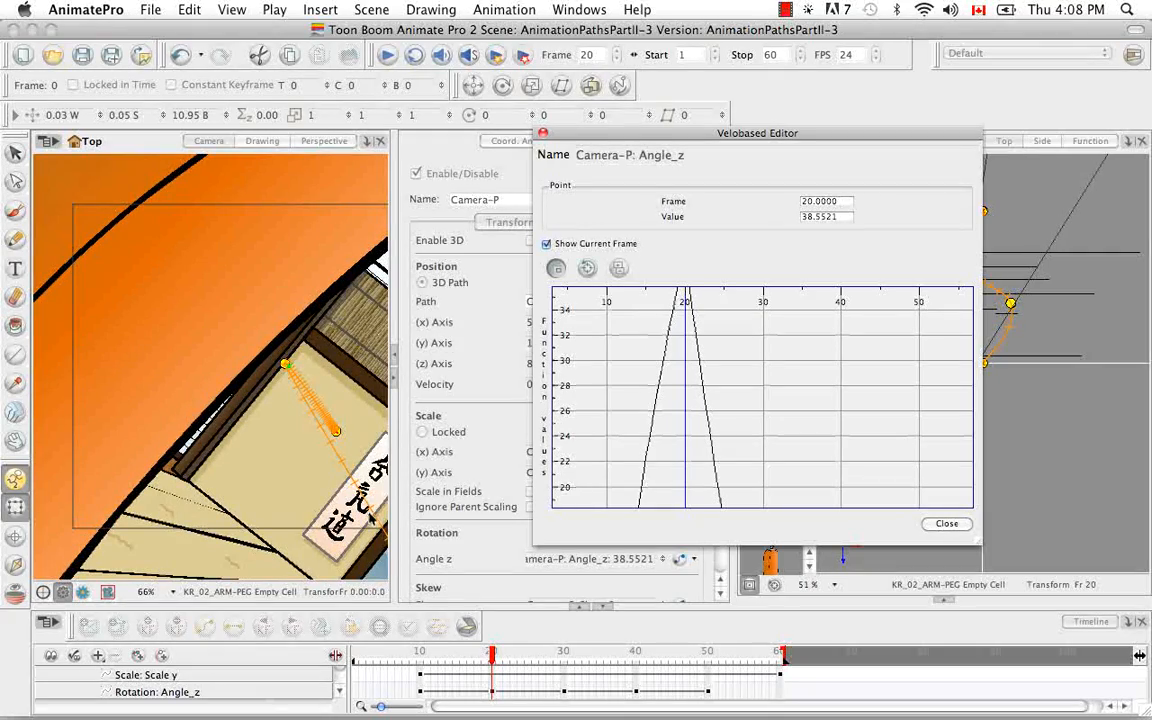
{"action": "left_click", "coordinate": [393, 381]}
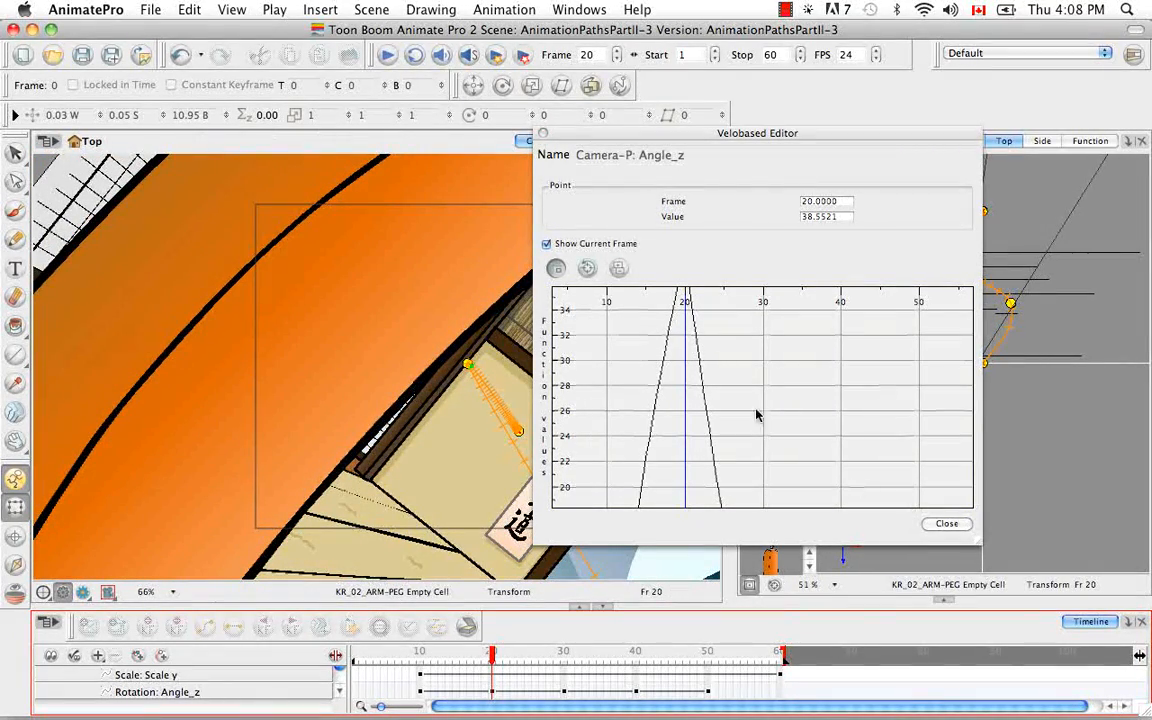
{"action": "left_click", "coordinate": [587, 268]}
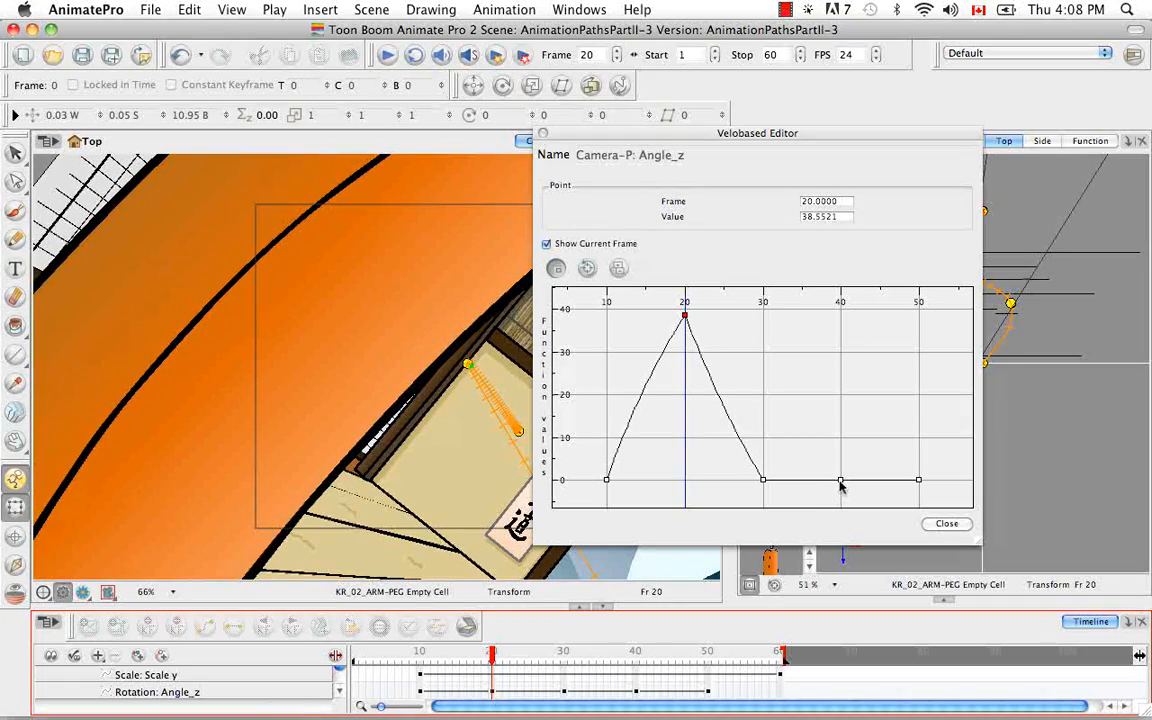
Lower Camera-P's Angle_z keyframe at frame 40 to about -49.83 and nudge the frame 30 keyframe to about -0.97
{"action": "left_click", "coordinate": [764, 303]}
{"action": "left_click_drag", "start_coordinate": [846, 486], "coordinate": [841, 429]}
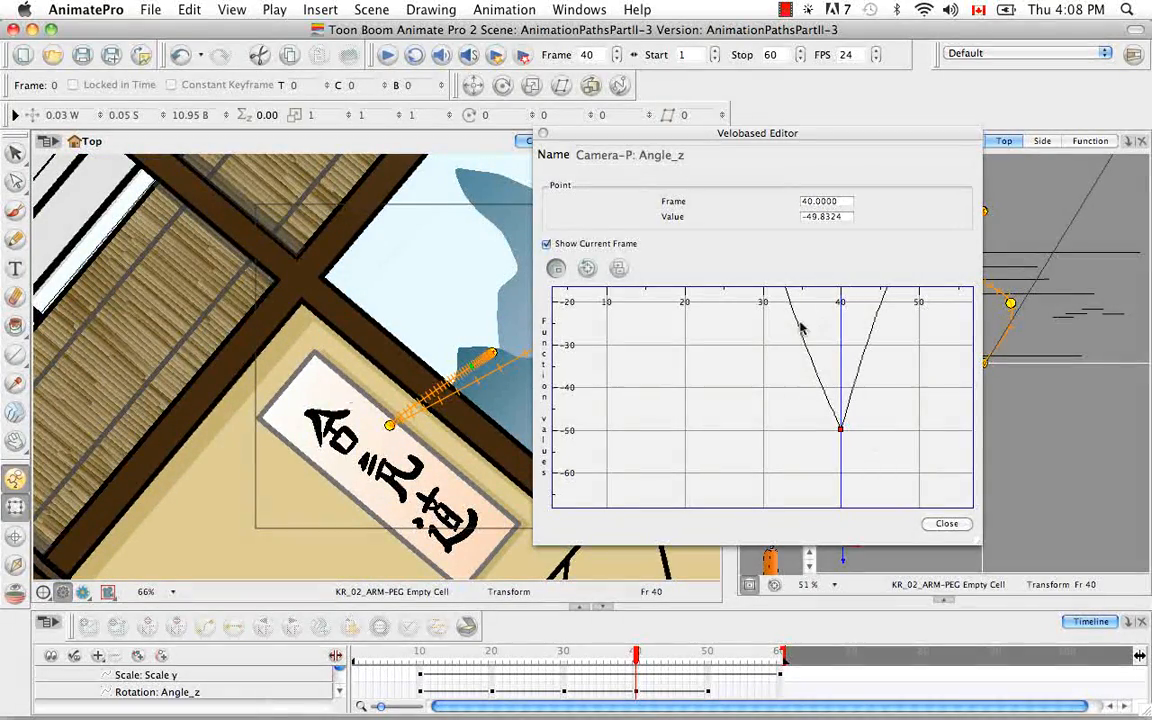
{"action": "left_click", "coordinate": [614, 268]}
{"action": "left_click", "coordinate": [764, 387]}
{"action": "left_click_drag", "start_coordinate": [762, 388], "coordinate": [762, 390]}
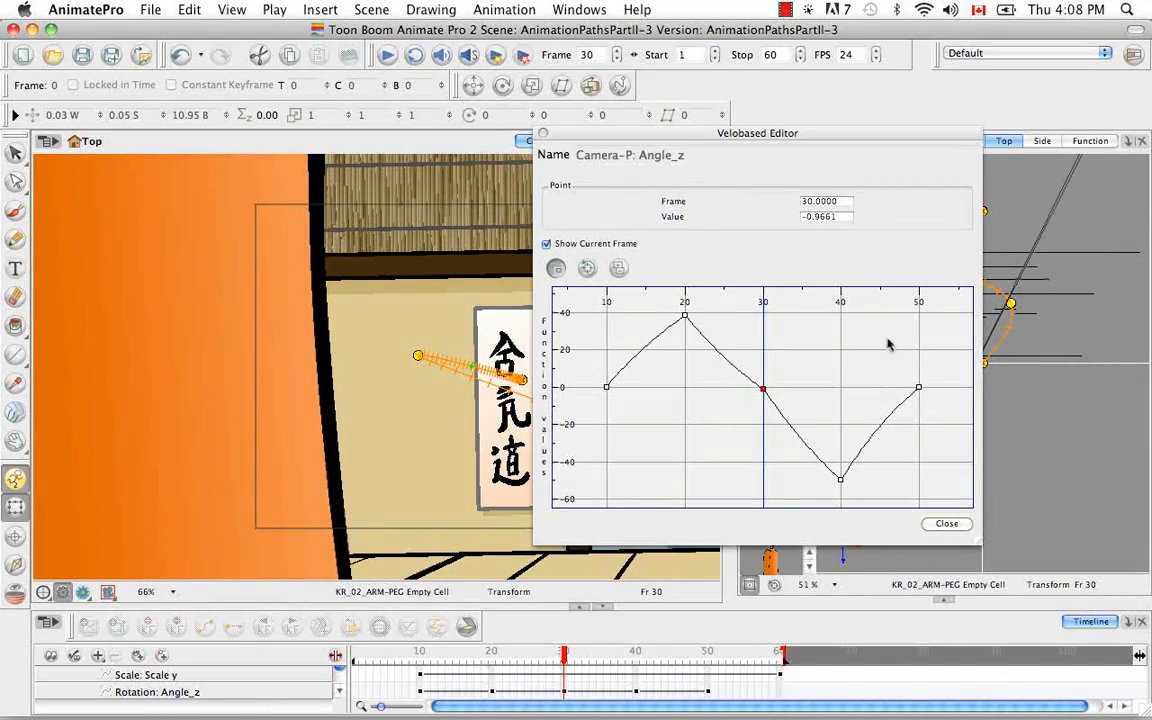
Play the scene, including a run from frame 1, to check the camera's swinging rotation in the Camera view
{"action": "left_click", "coordinate": [386, 57]}
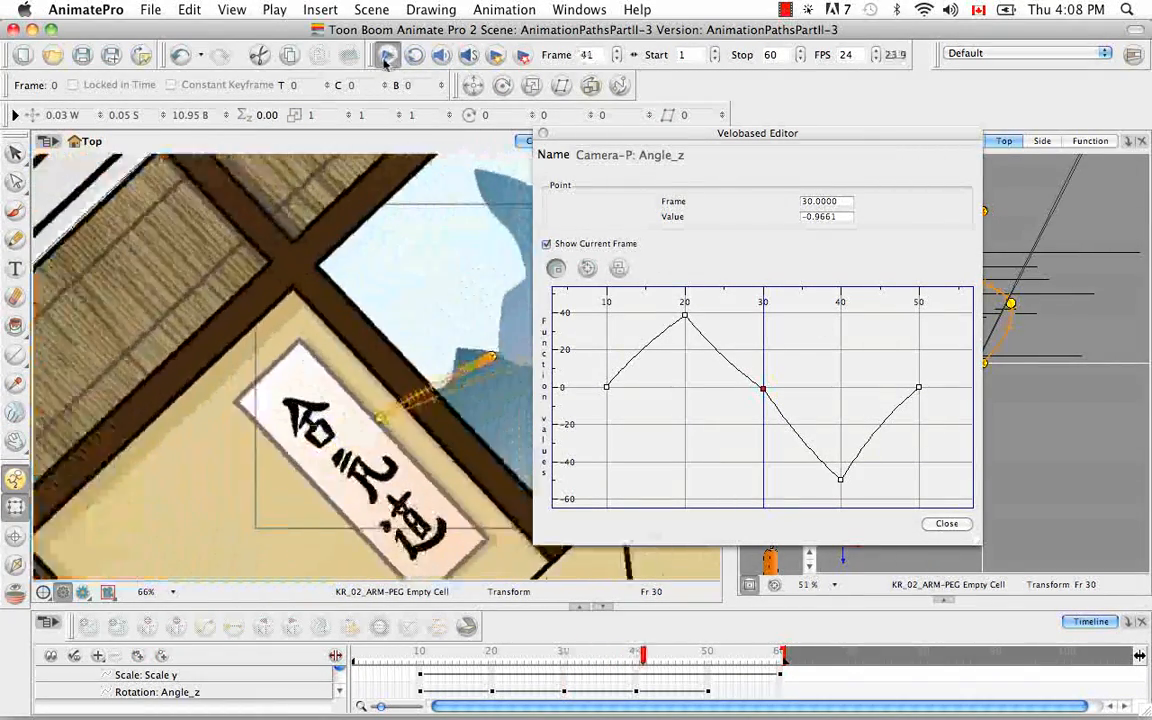
{"action": "left_click", "coordinate": [354, 654]}
{"action": "left_click", "coordinate": [386, 57]}
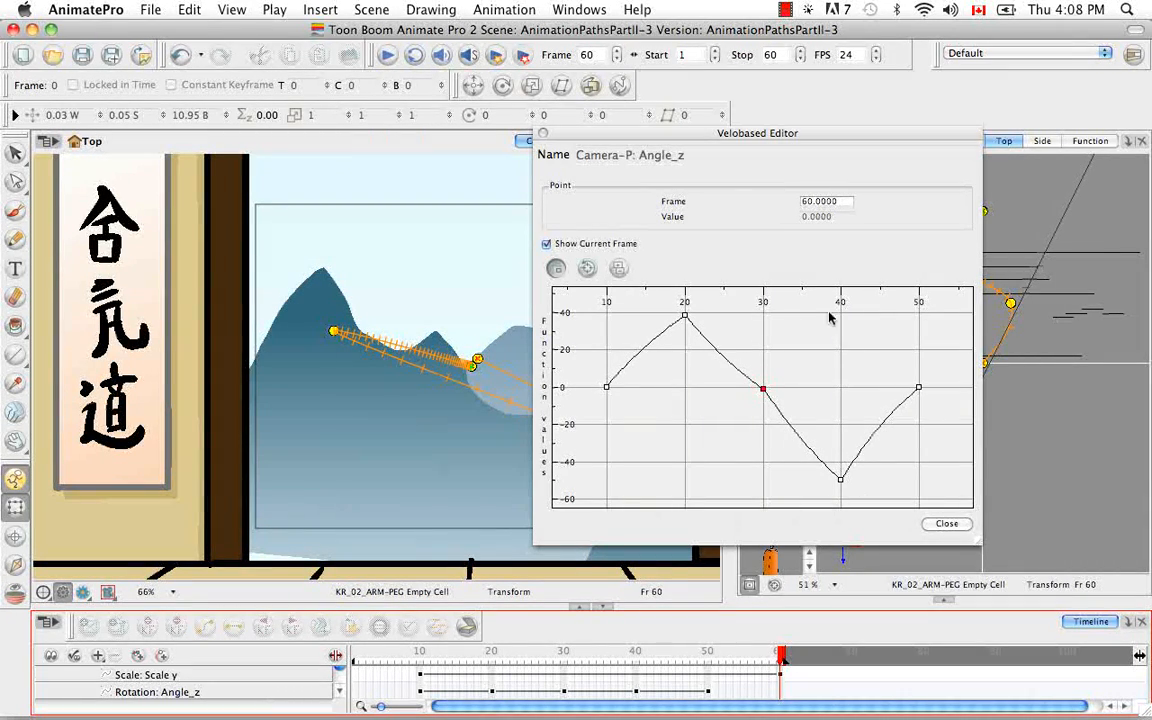
Close the Velobased Editor and restore Camera-P's layer properties to review the function types offered for Angle z
{"action": "left_click_drag", "start_coordinate": [690, 131], "coordinate": [556, 147]}
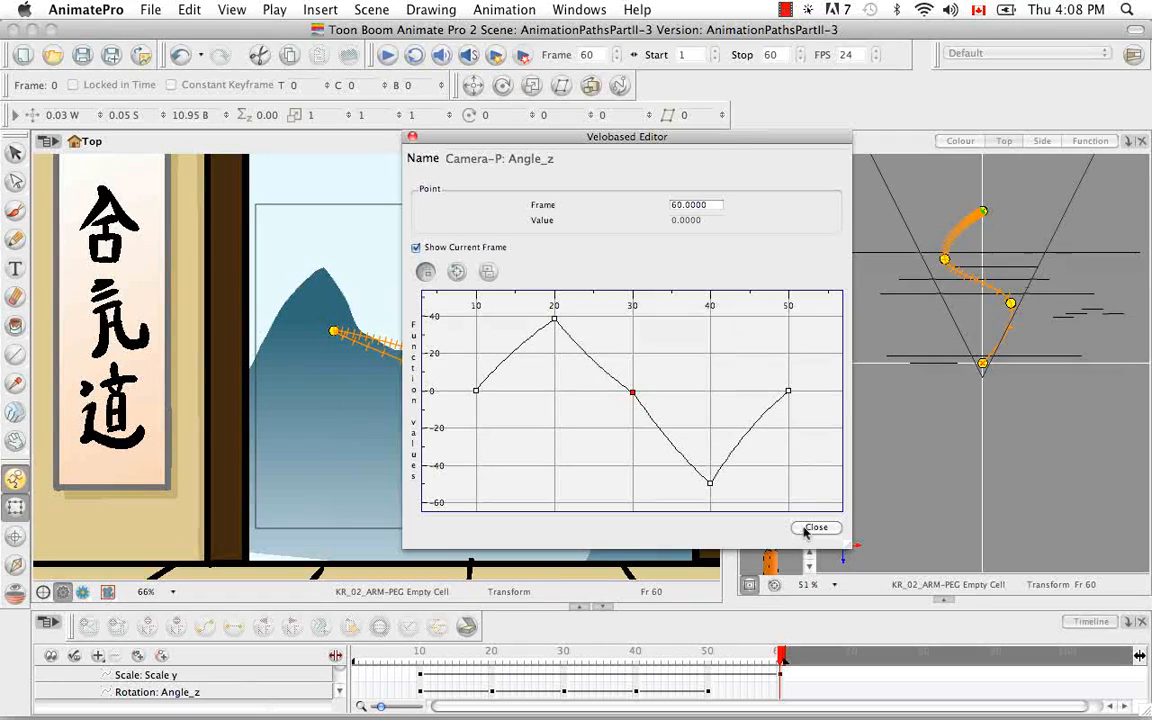
{"action": "left_click", "coordinate": [812, 530]}
{"action": "double_click", "coordinate": [697, 458]}
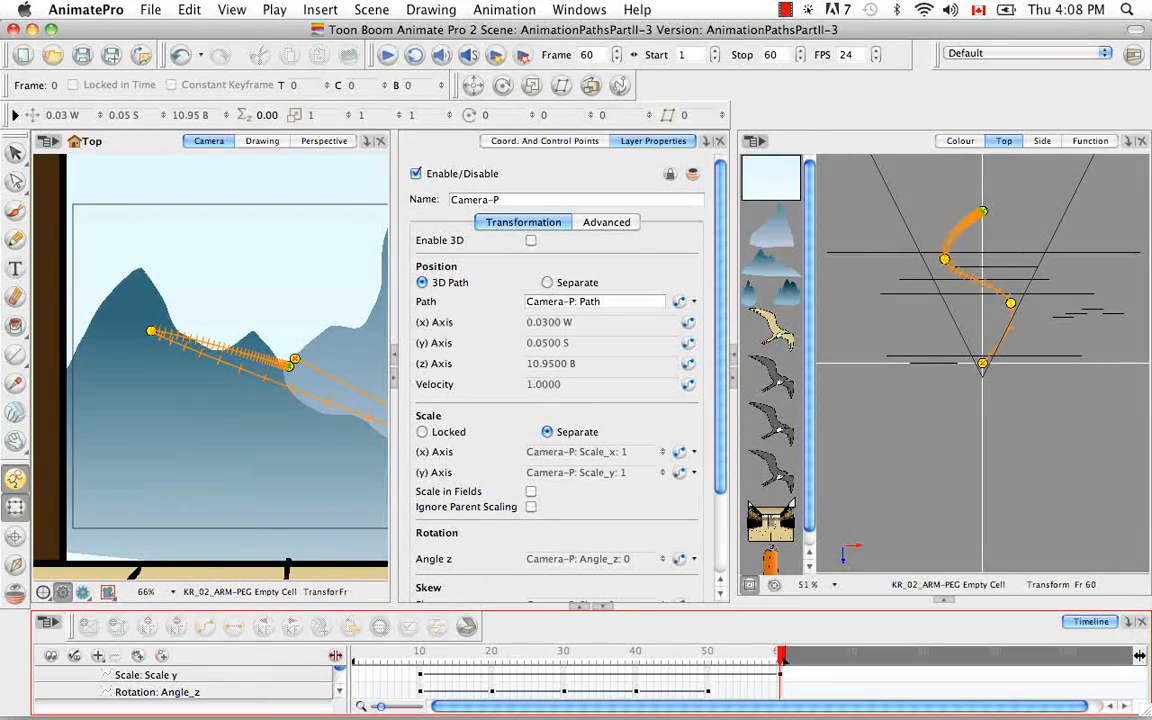
{"action": "left_click", "coordinate": [688, 559]}
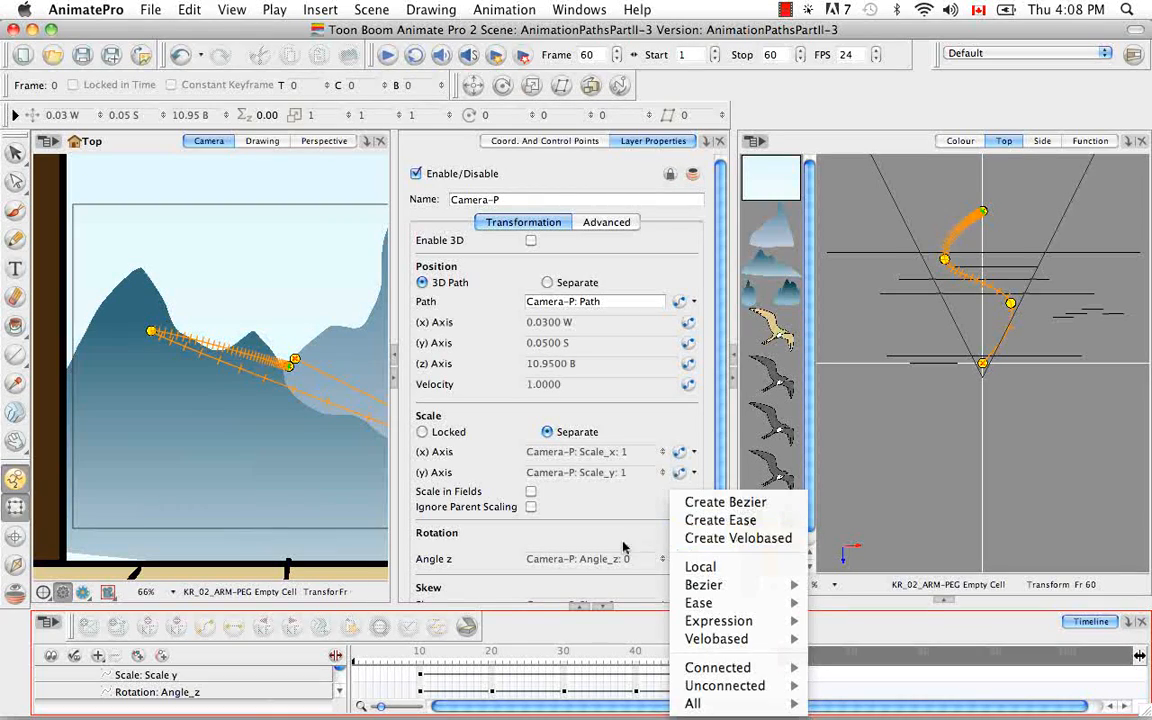
{"action": "left_click", "coordinate": [565, 493]}
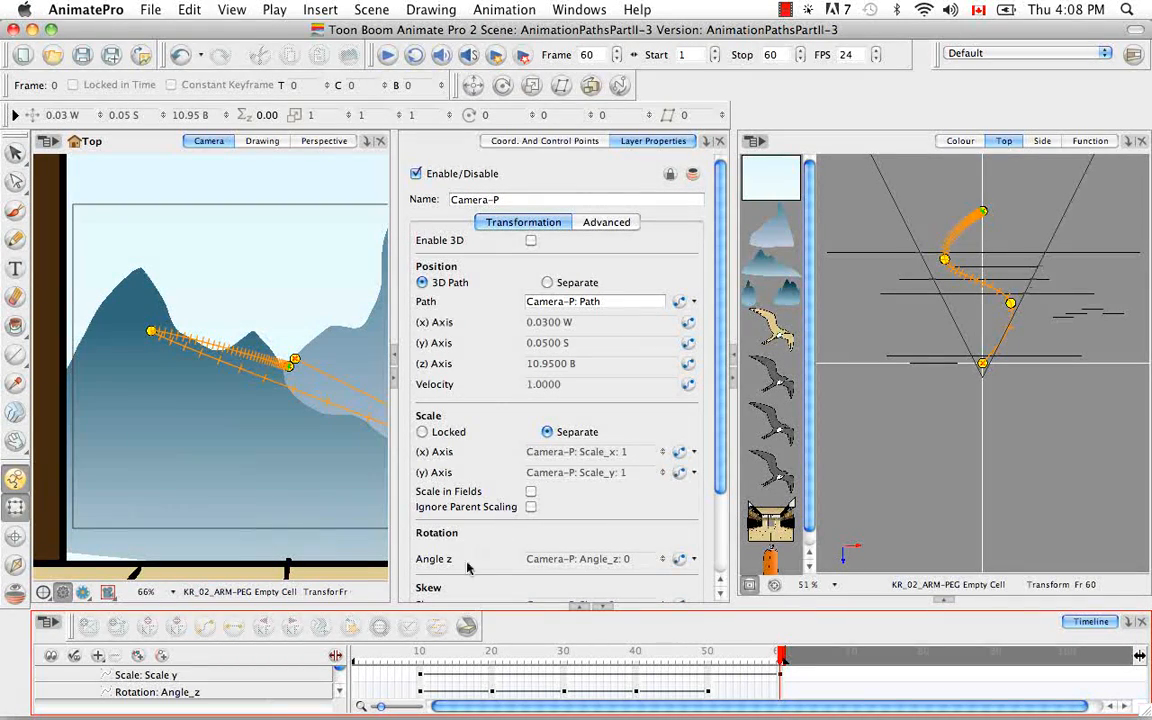